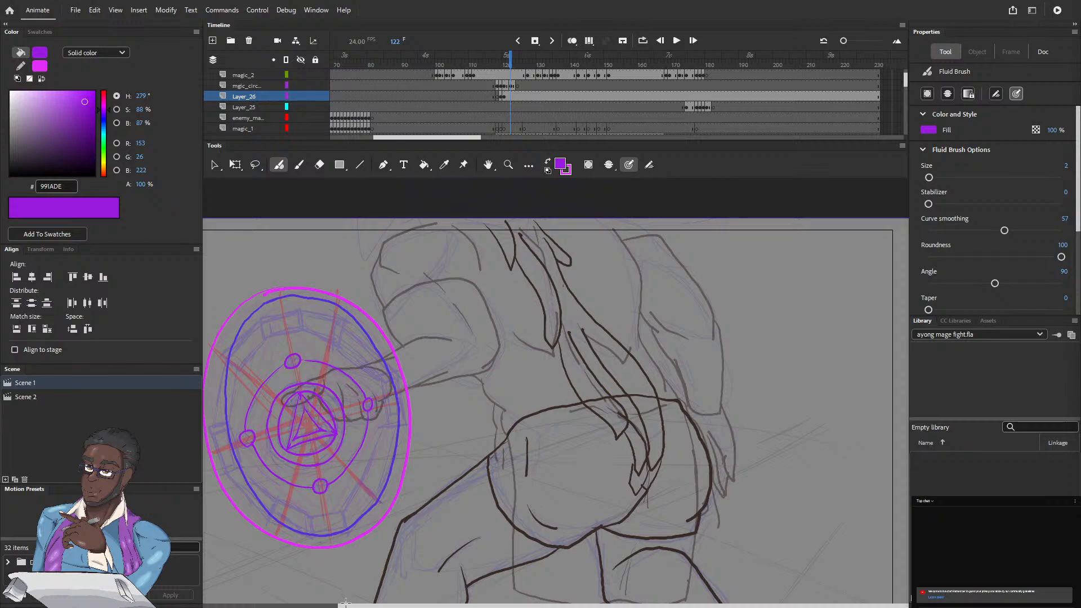
Step: Step through frames 119 to 126 to examine how the magic circle's rings grow and settle
left_click_drag(365, 606, 268, 550)
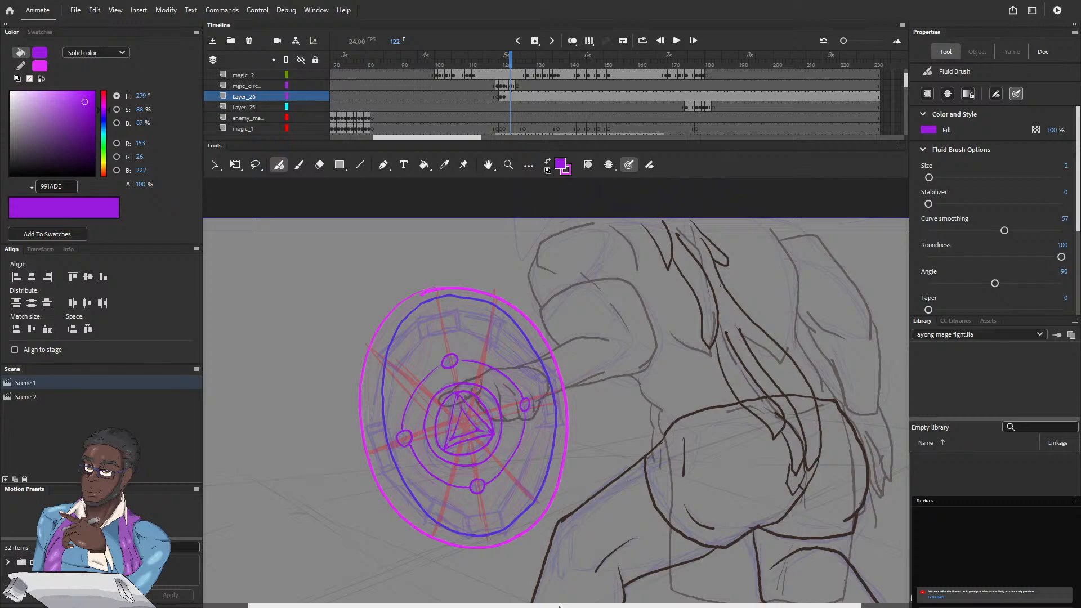
scroll(558, 605, "right", 3)
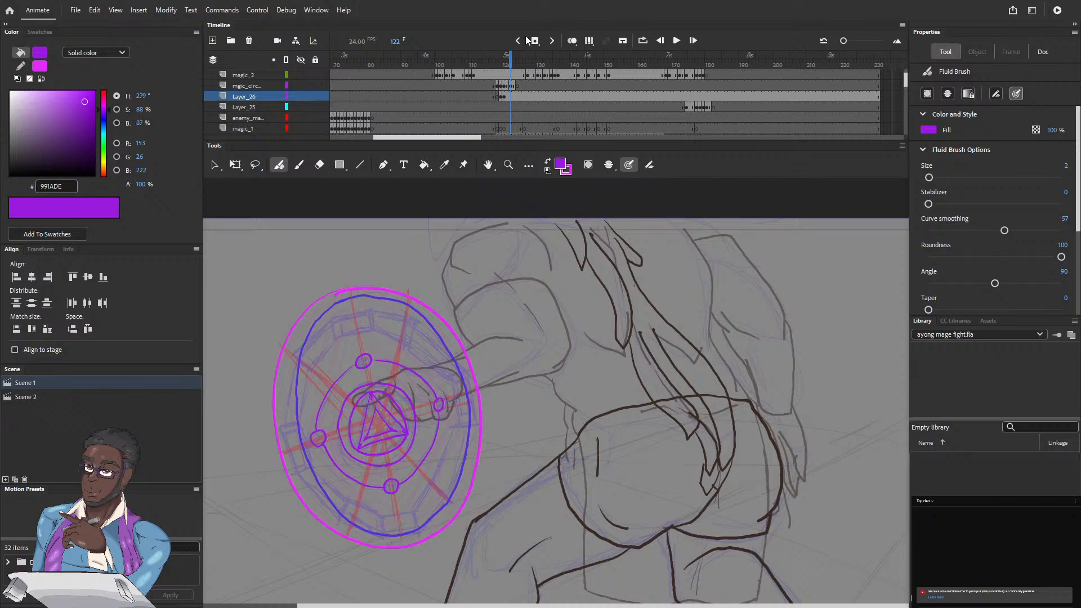
left_click(510, 65)
key("comma")
key("comma")
key("comma")
key("comma")
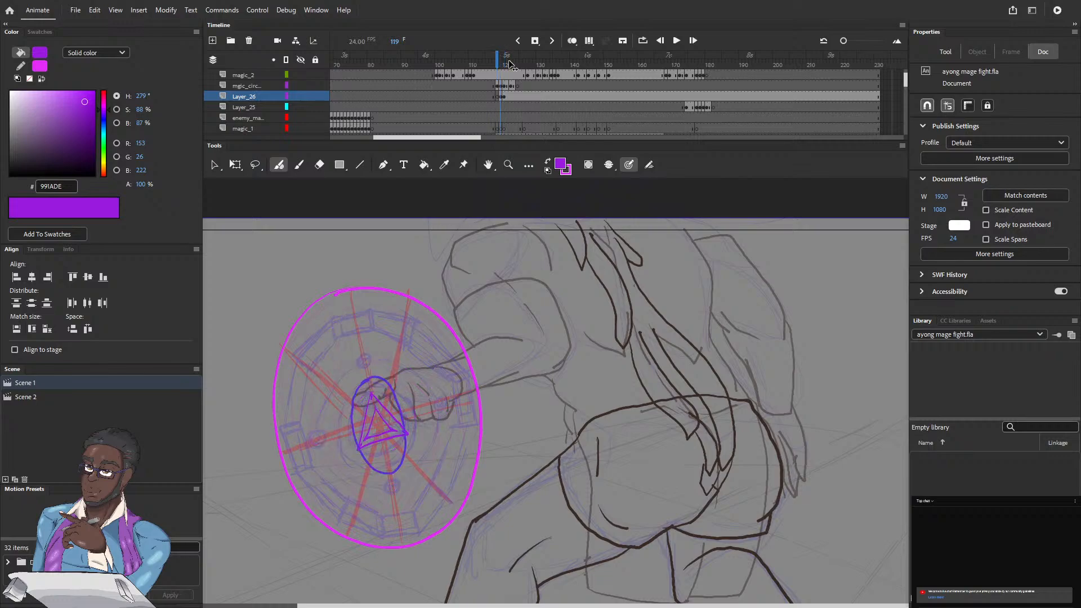
key("period")
key("period")
key("period")
key("period")
key("period")
key("period")
key("period")
key("period")
key("period")
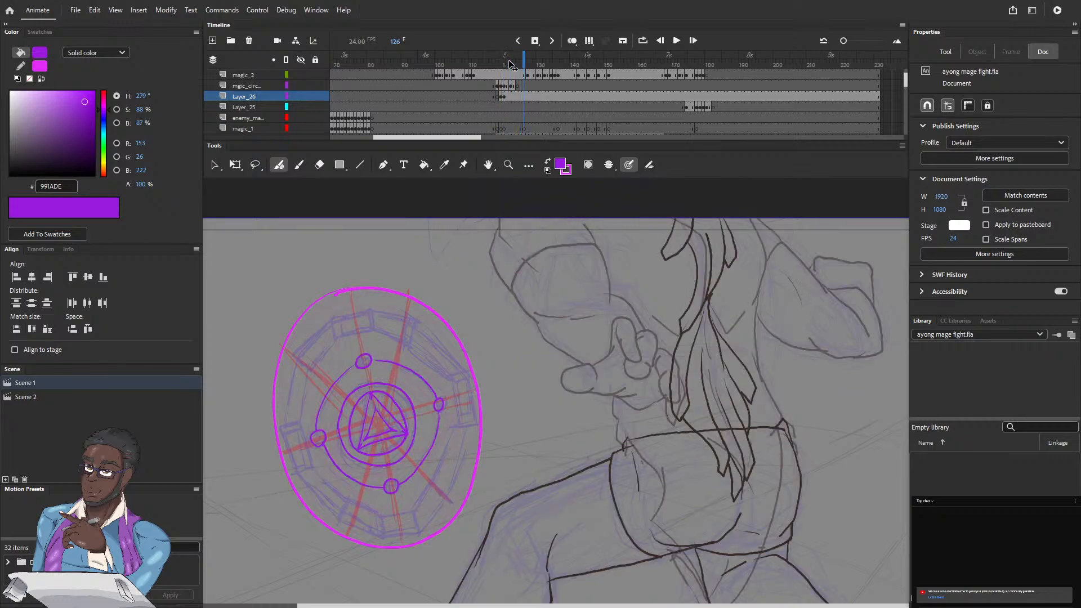
key("comma")
key("comma")
key("comma")
key("comma")
key("comma")
key("comma")
key("comma")
key("period")
key("period")
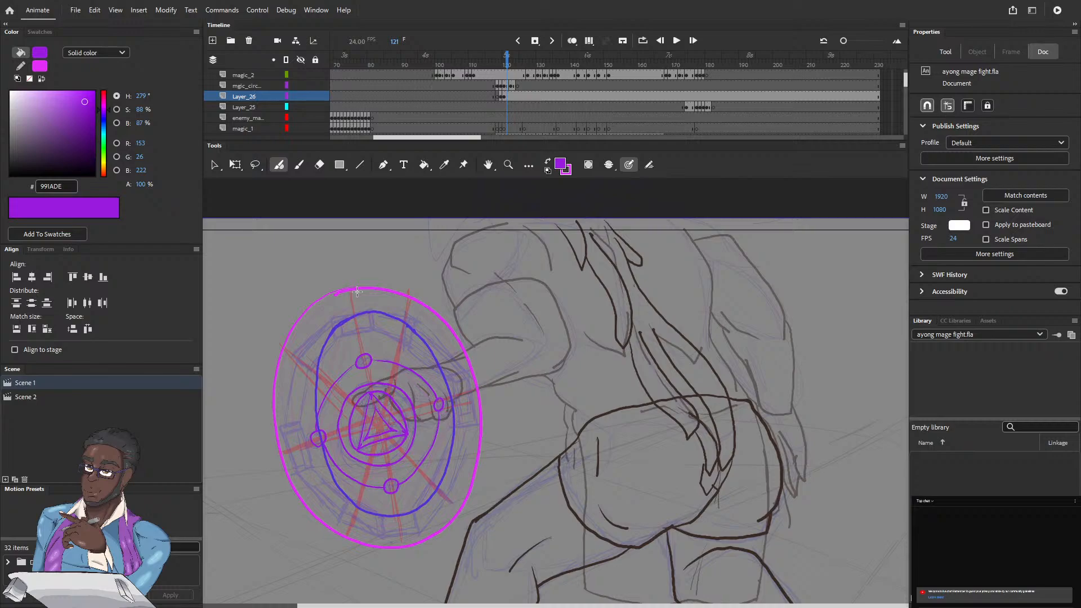
Step: Set the brush size to 1 and draw the top-left rune block inside the blue ring on frame 121 of Layer_26
scroll(357, 291, "up", 3)
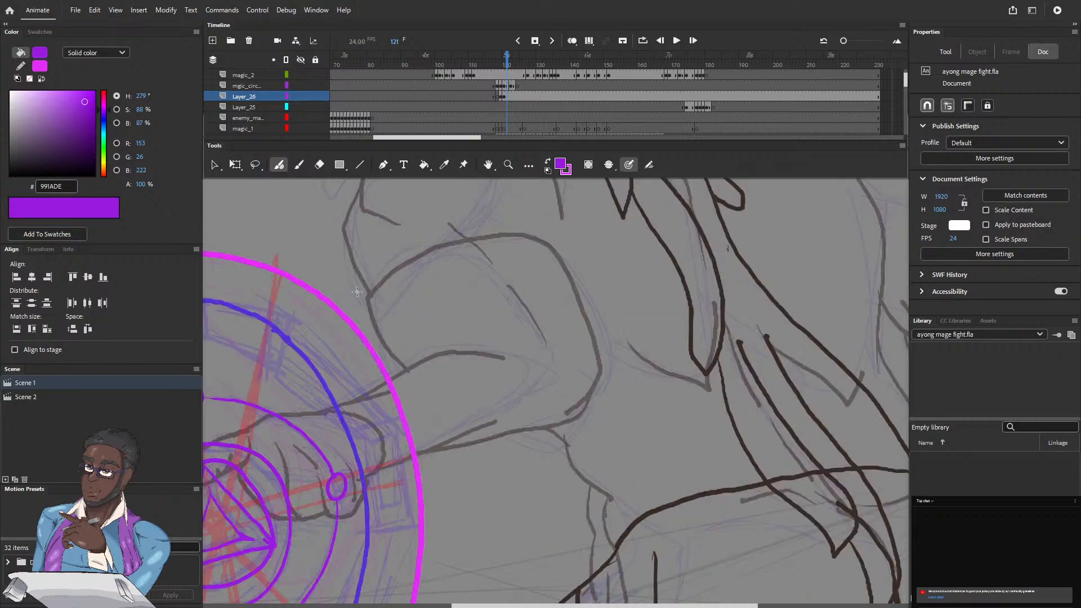
left_click_drag(317, 362, 542, 363)
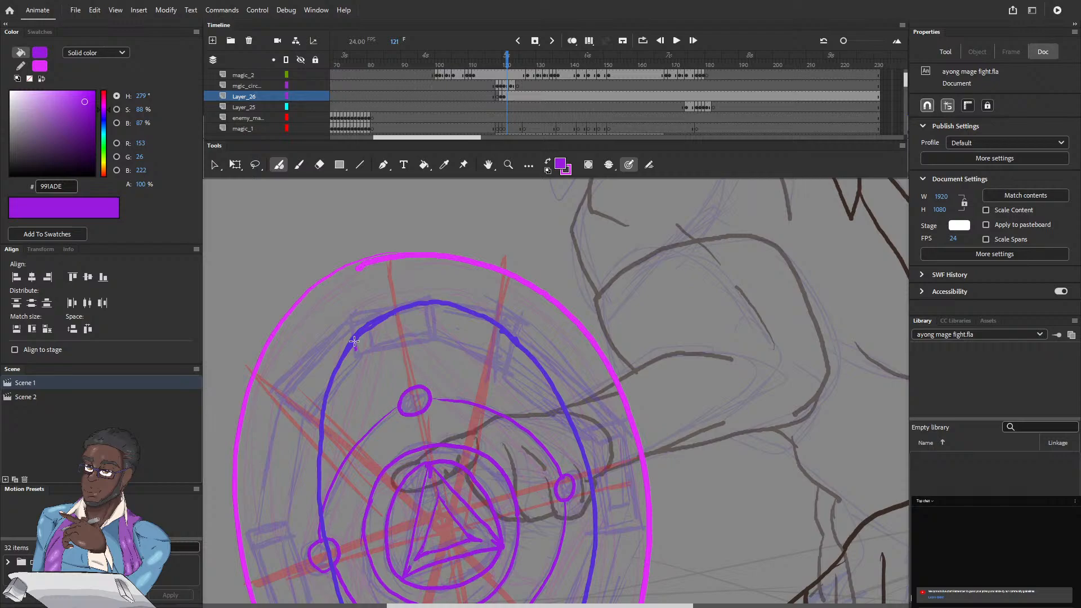
mouse_move(358, 354)
left_mouse_down()
mouse_move(433, 341)
mouse_move(427, 307)
left_mouse_up()
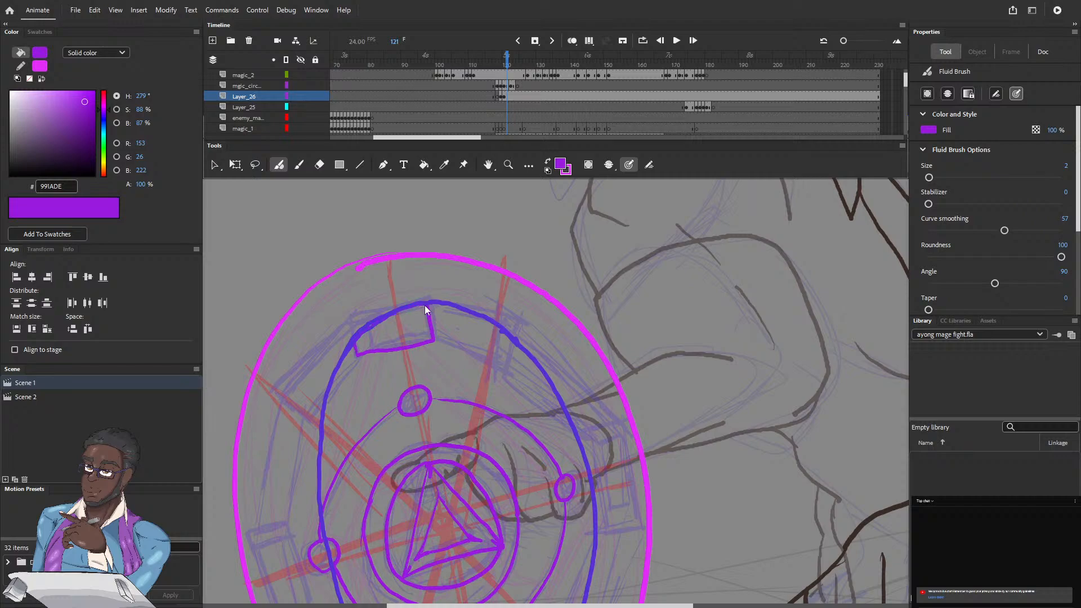
key("ctrl+z")
key("bracketleft")
mouse_move(356, 351)
left_mouse_down()
mouse_move(431, 336)
mouse_move(431, 307)
left_mouse_up()
left_click_drag(353, 340, 354, 345)
left_click_drag(358, 354, 341, 375)
left_click_drag(359, 353, 353, 342)
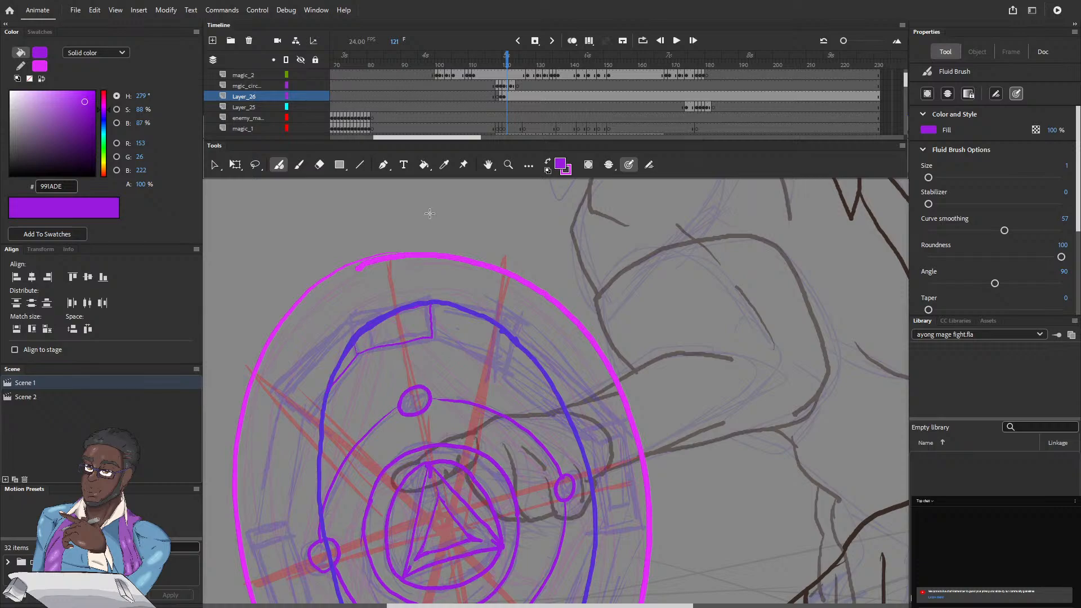
Step: Draw the top-right rune block and extend its inner line down along the blue ring's right side
left_click_drag(440, 292, 401, 276)
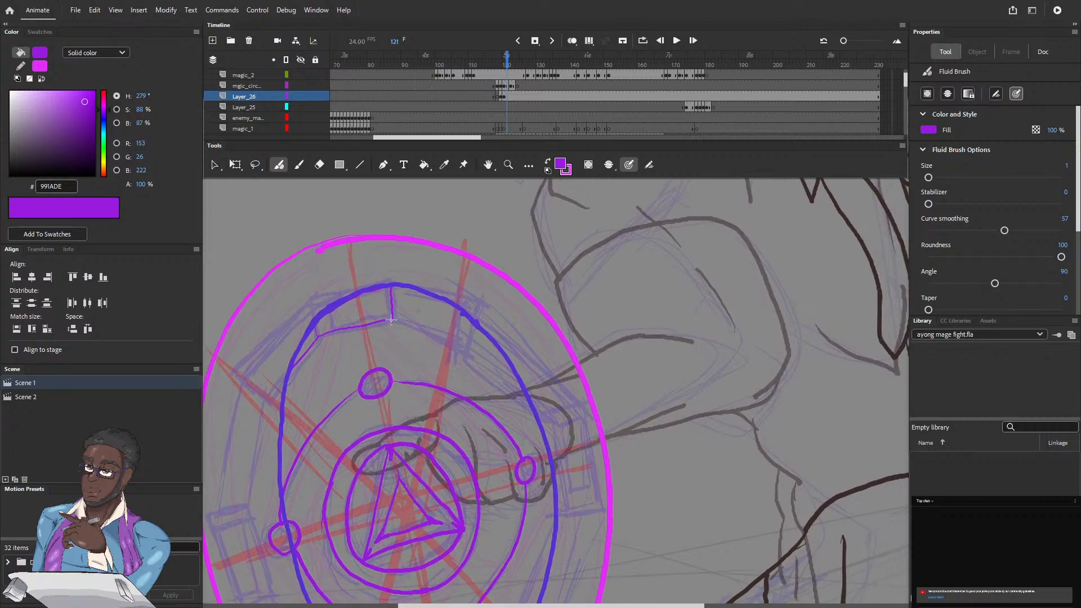
mouse_move(406, 326)
left_mouse_down()
mouse_move(452, 346)
mouse_move(472, 325)
left_mouse_up()
left_click_drag(465, 353, 530, 411)
Step: Draw the bottom and lower-right rune lines along the inside of the blue ring on frame 121
left_click_drag(396, 348, 414, 272)
left_click_drag(369, 393, 355, 228)
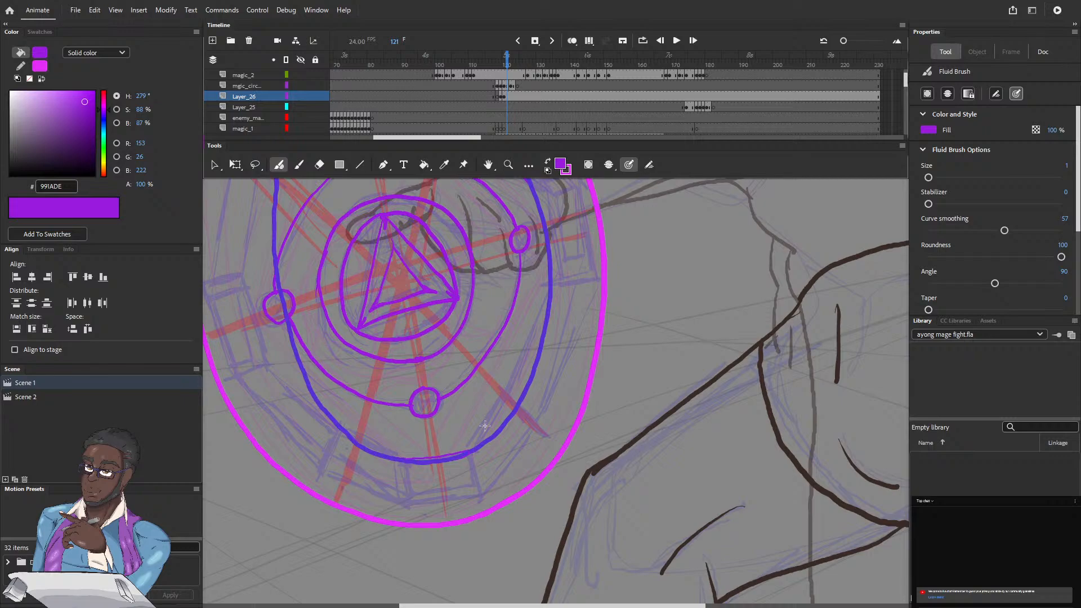
left_click_drag(466, 451, 495, 409)
scroll(521, 432, "up", 3)
scroll(521, 433, "right", 1)
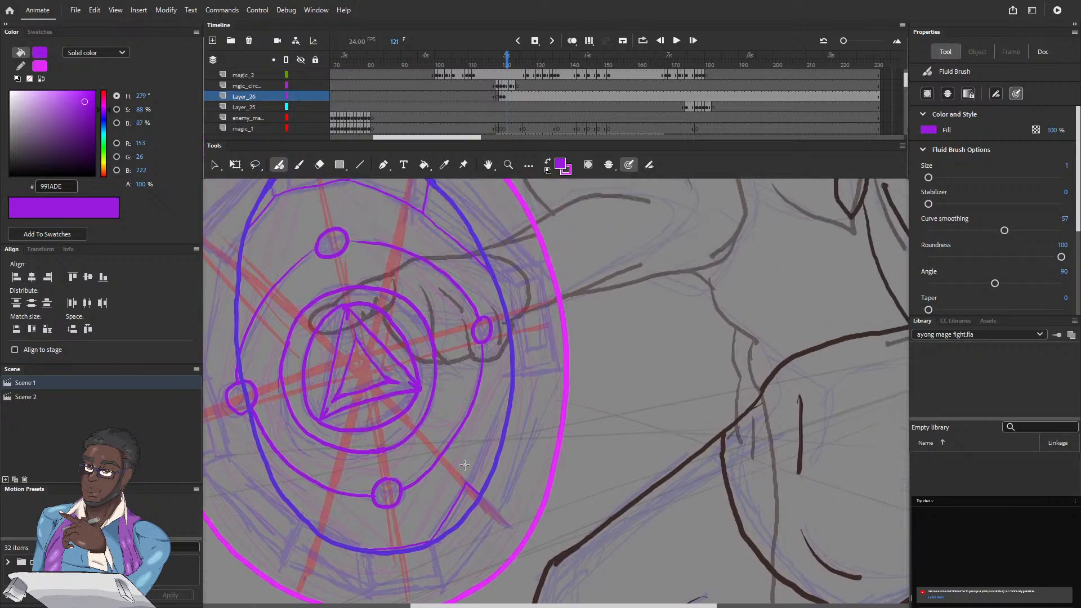
left_click_drag(465, 485, 507, 404)
left_click_drag(326, 368, 413, 467)
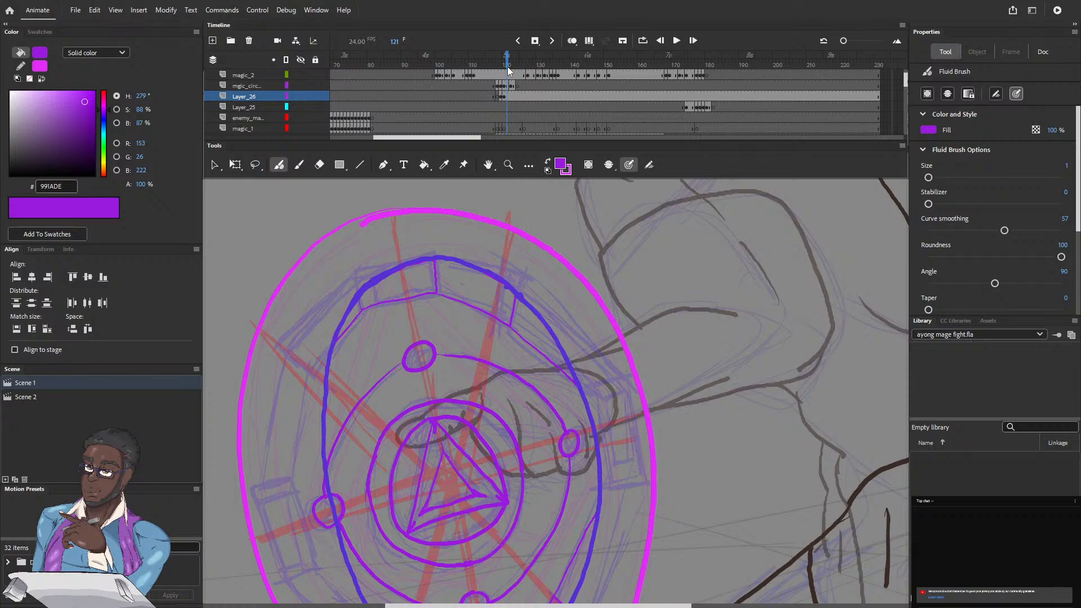
Step: Review frames 118 to 122 and insert a keyframe at frame 122 on Layer_26
left_click_drag(507, 58, 497, 58)
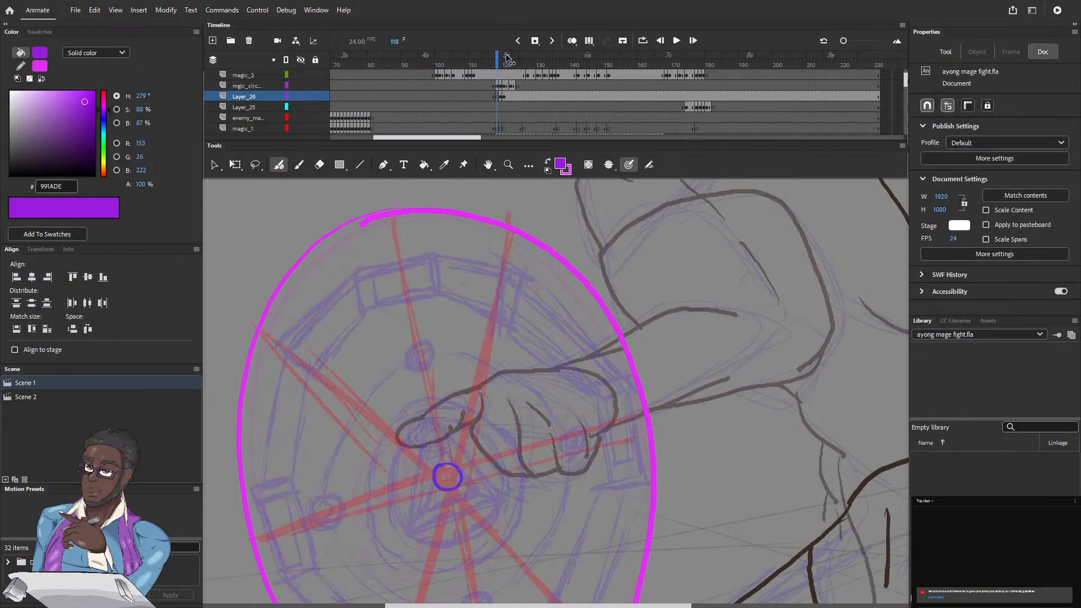
key("period")
key("period")
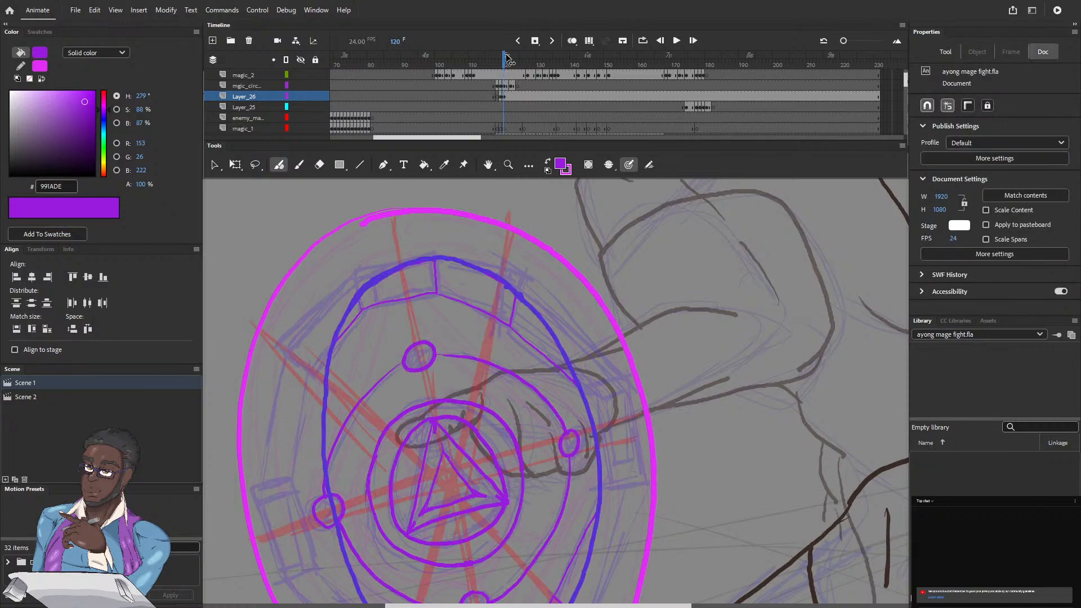
key("period")
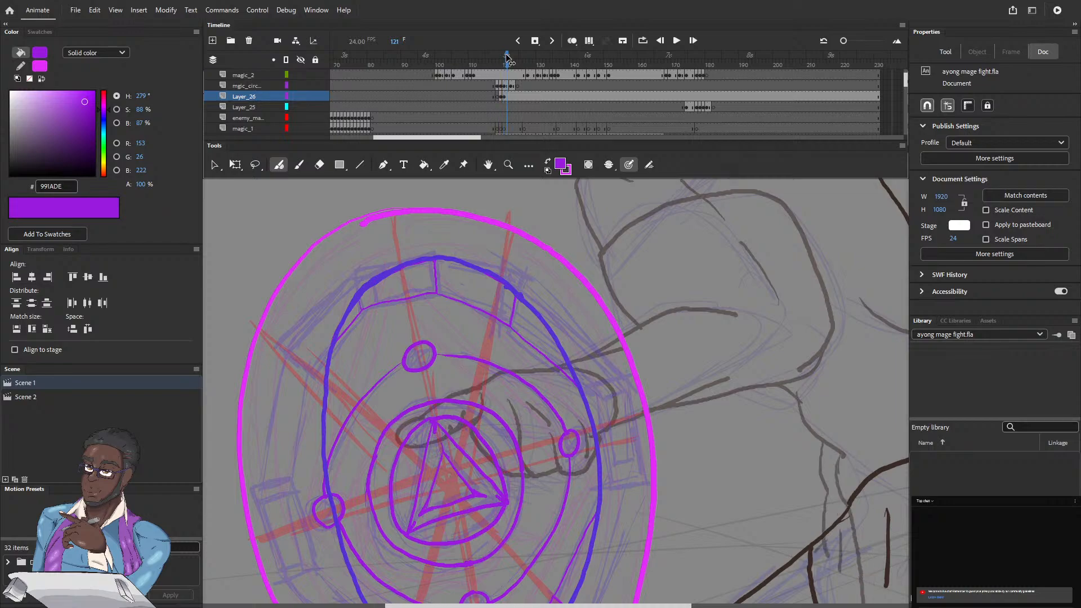
key("period")
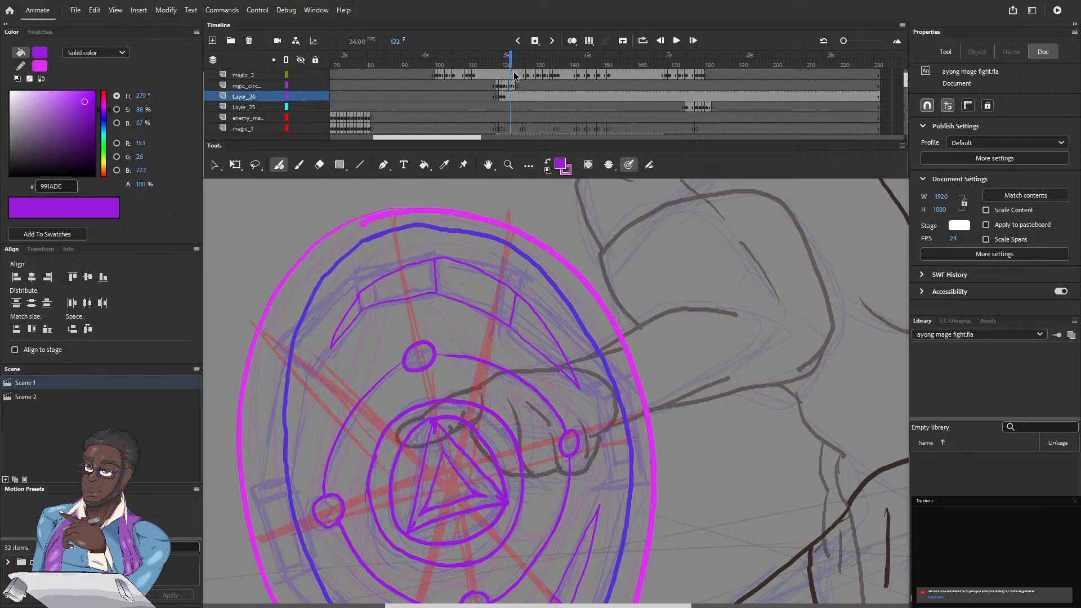
left_click(535, 43)
Step: On frame 122, erase the bottom and lower-right rune lines and the outer arcs of the upper rune blocks
left_click_drag(529, 406, 534, 216)
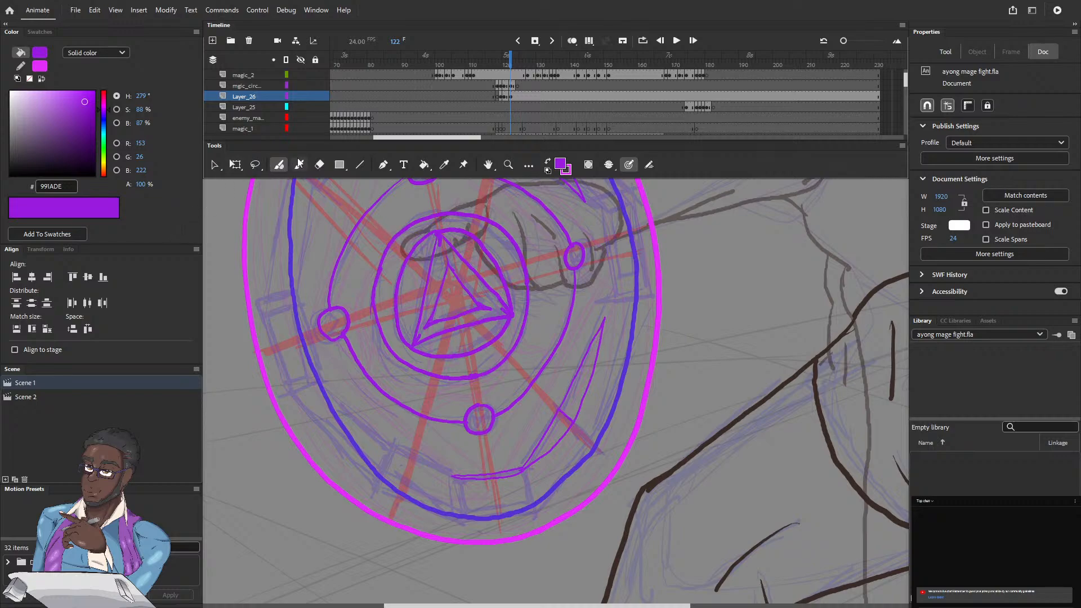
left_click(318, 166)
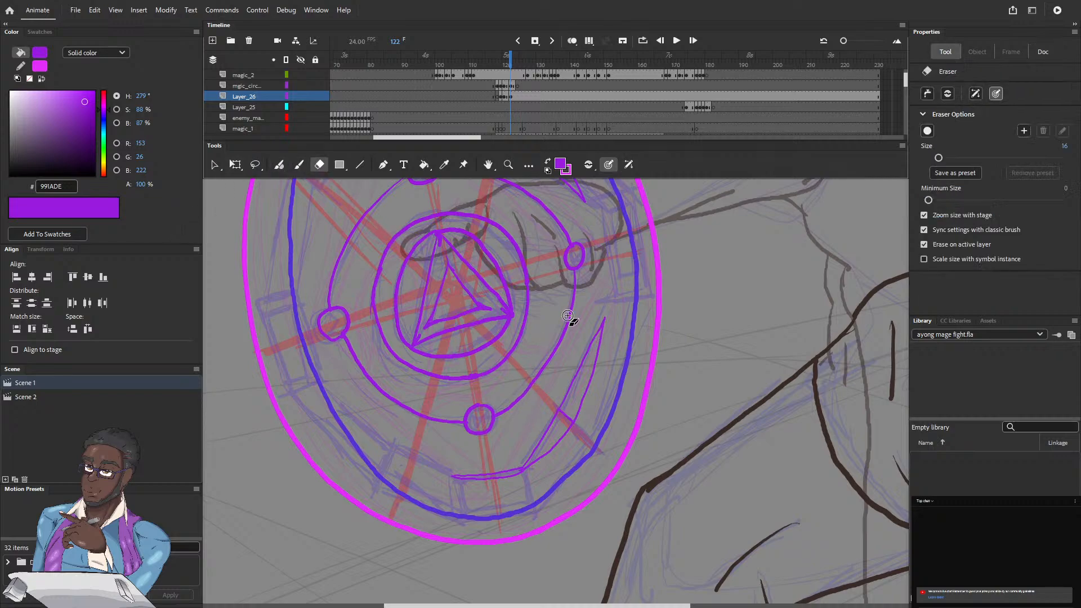
mouse_move(450, 475)
left_mouse_down()
mouse_move(516, 474)
mouse_move(545, 440)
mouse_move(601, 319)
mouse_move(574, 425)
mouse_move(557, 445)
mouse_move(535, 467)
mouse_move(453, 475)
left_mouse_up()
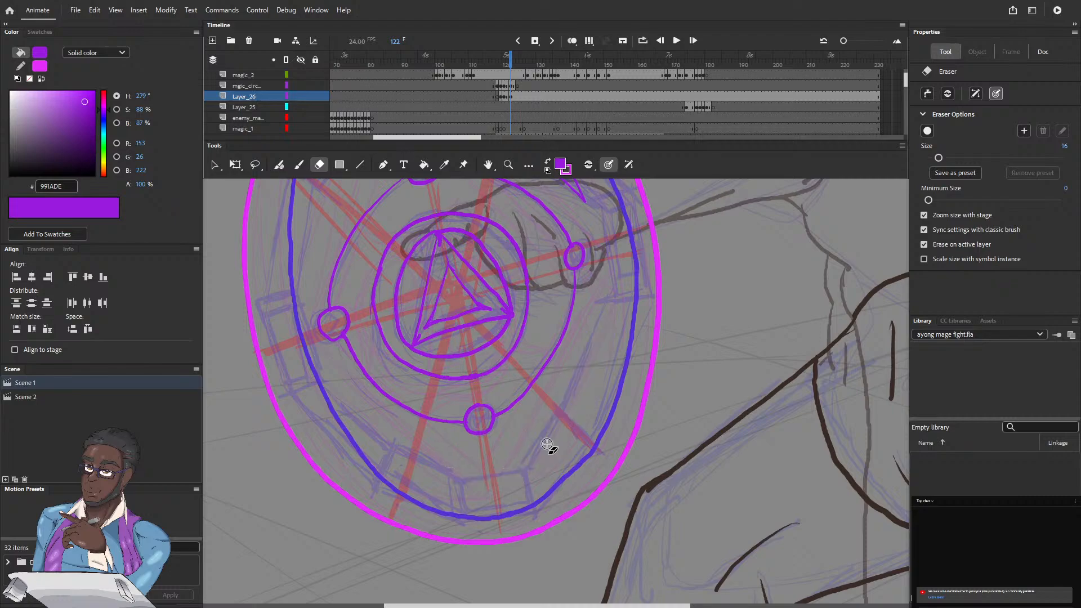
mouse_move(509, 356)
left_mouse_down()
mouse_move(491, 372)
mouse_move(541, 553)
left_mouse_up()
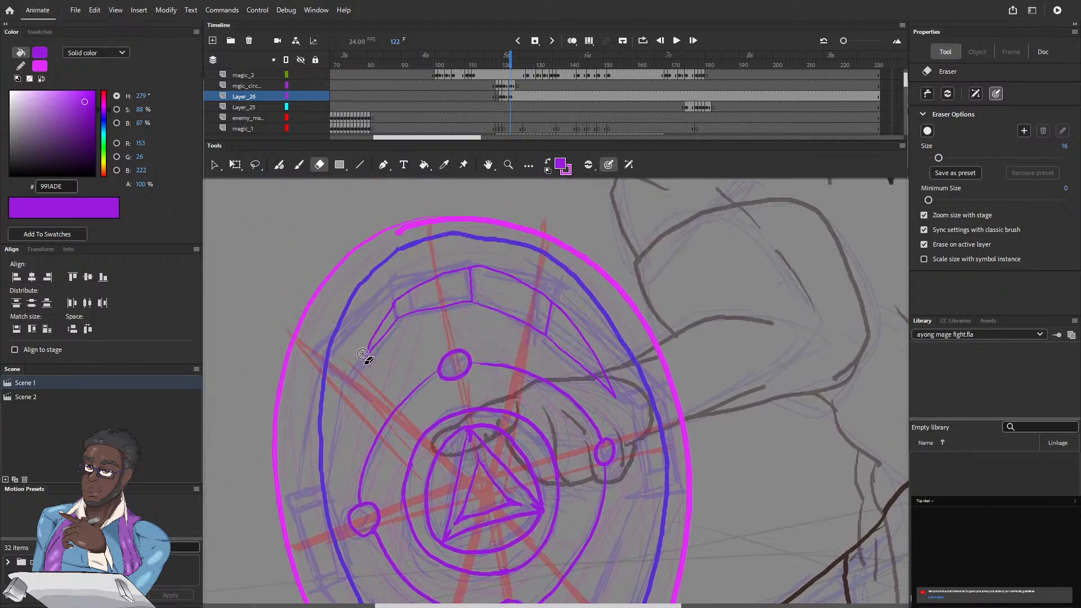
mouse_move(363, 346)
left_mouse_down()
mouse_move(406, 293)
mouse_move(483, 268)
mouse_move(554, 299)
mouse_move(625, 403)
left_mouse_up()
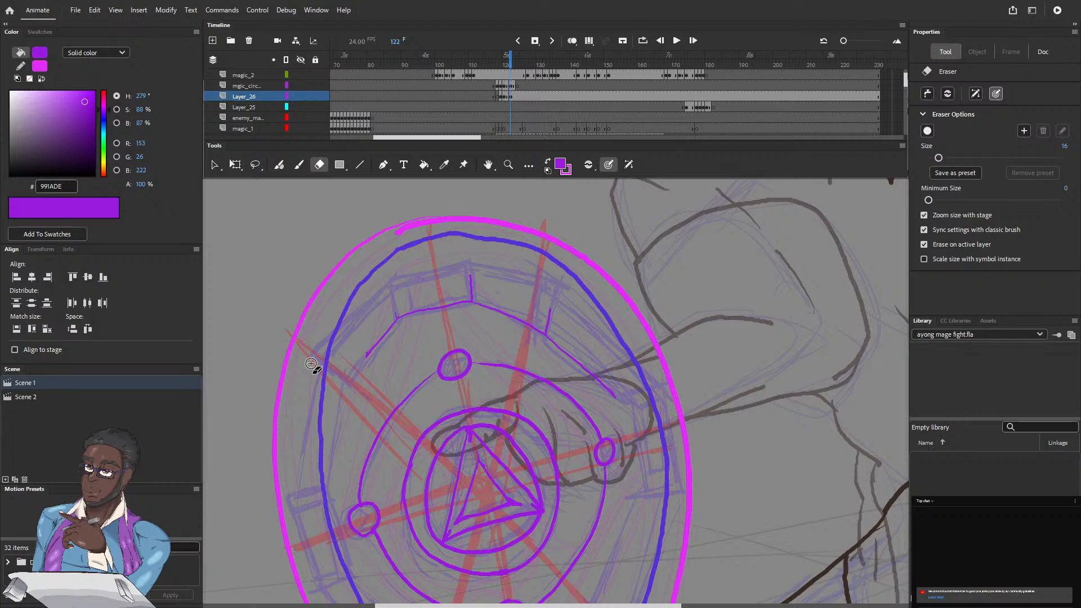
Step: Draw the outer edge of the top-left rune block, turn on onion skinning, and begin the block at the circle's bottom
left_click(278, 164)
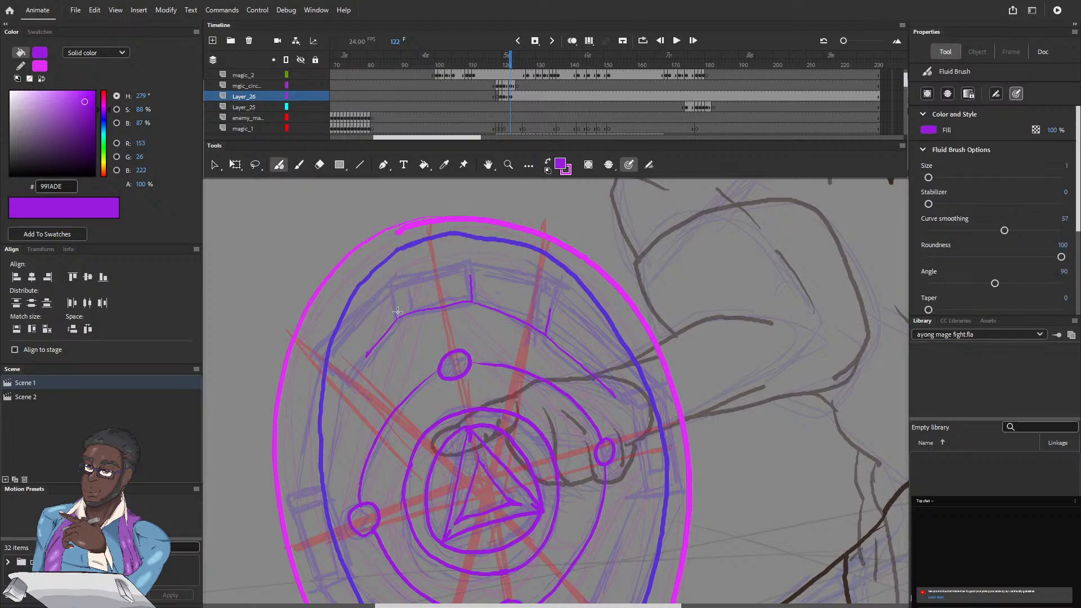
mouse_move(392, 296)
left_mouse_down()
mouse_move(395, 308)
mouse_move(413, 275)
mouse_move(455, 267)
left_mouse_up()
left_click_drag(402, 344, 393, 183)
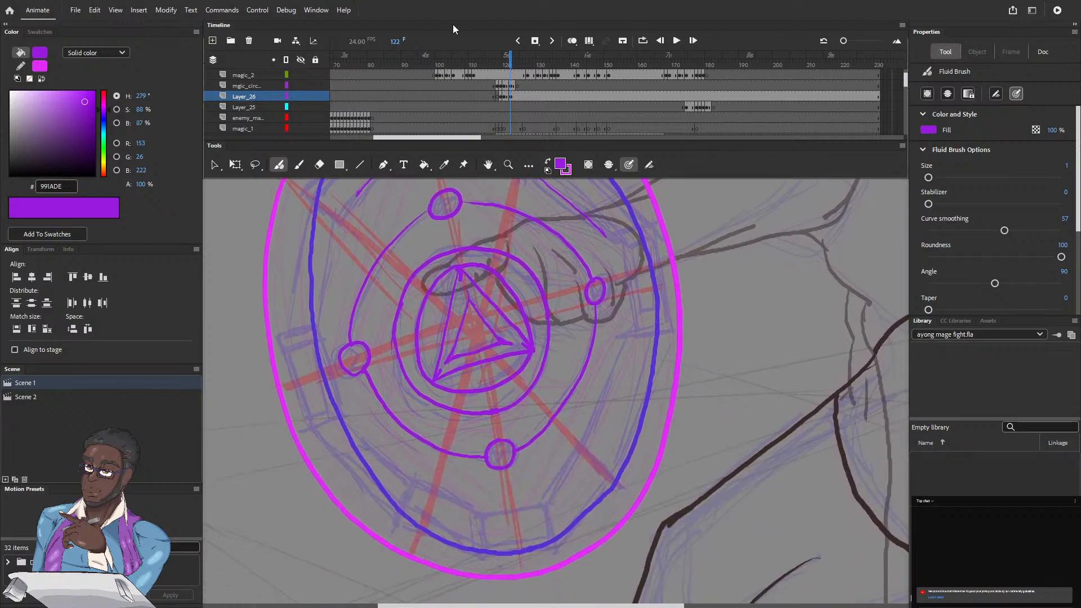
left_click(571, 41)
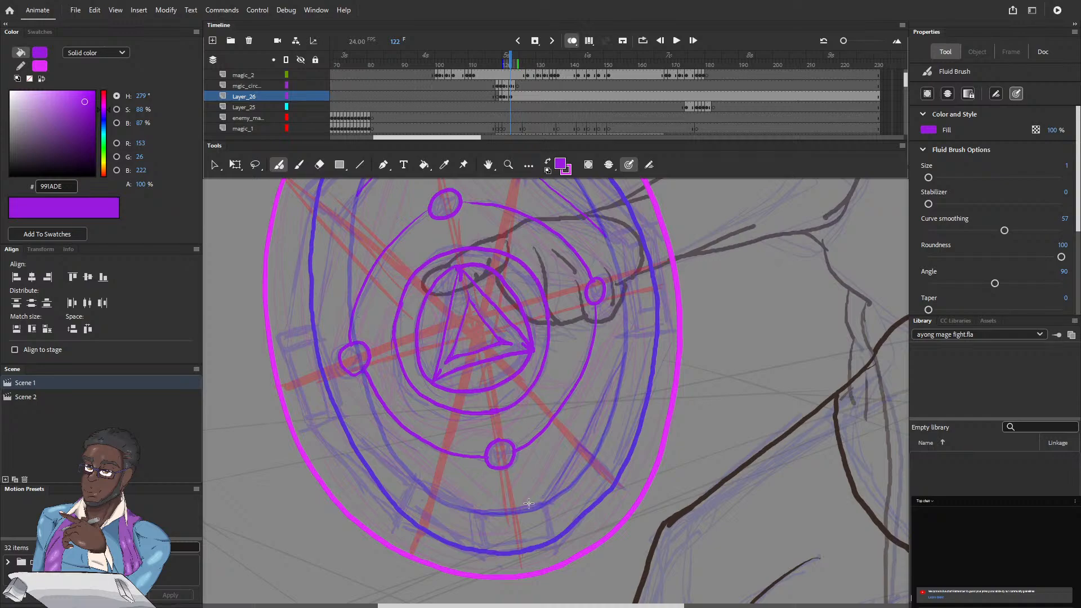
mouse_move(542, 502)
left_mouse_down()
mouse_move(478, 511)
mouse_move(478, 548)
mouse_move(553, 540)
mouse_move(548, 513)
left_mouse_up()
Step: Close the top-right rune block and outline the upper-left panel running down from the top-left block
left_click_drag(339, 351, 358, 417)
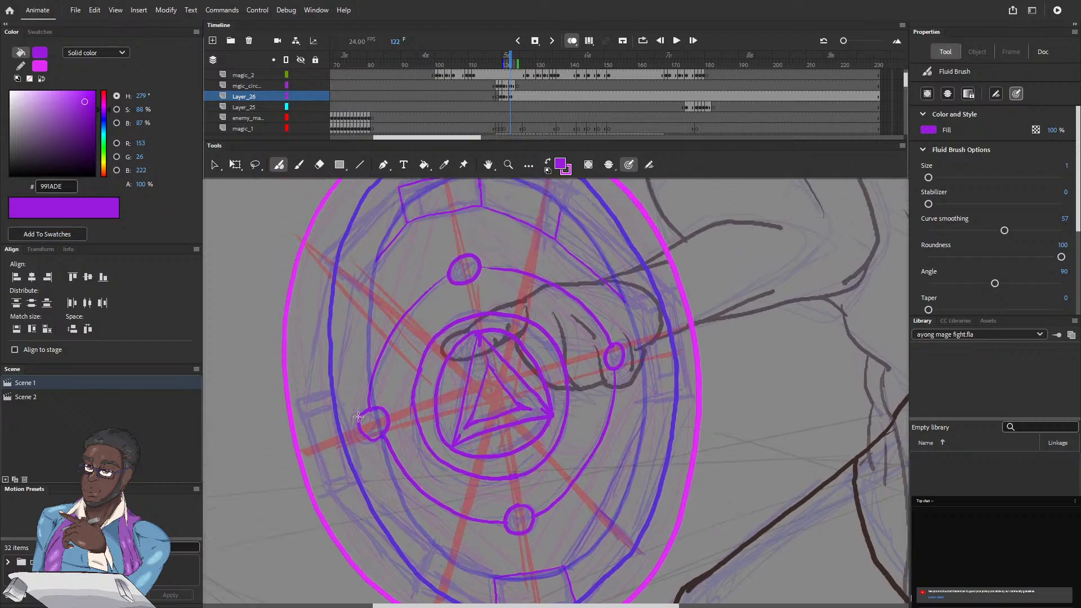
left_click_drag(372, 267, 382, 368)
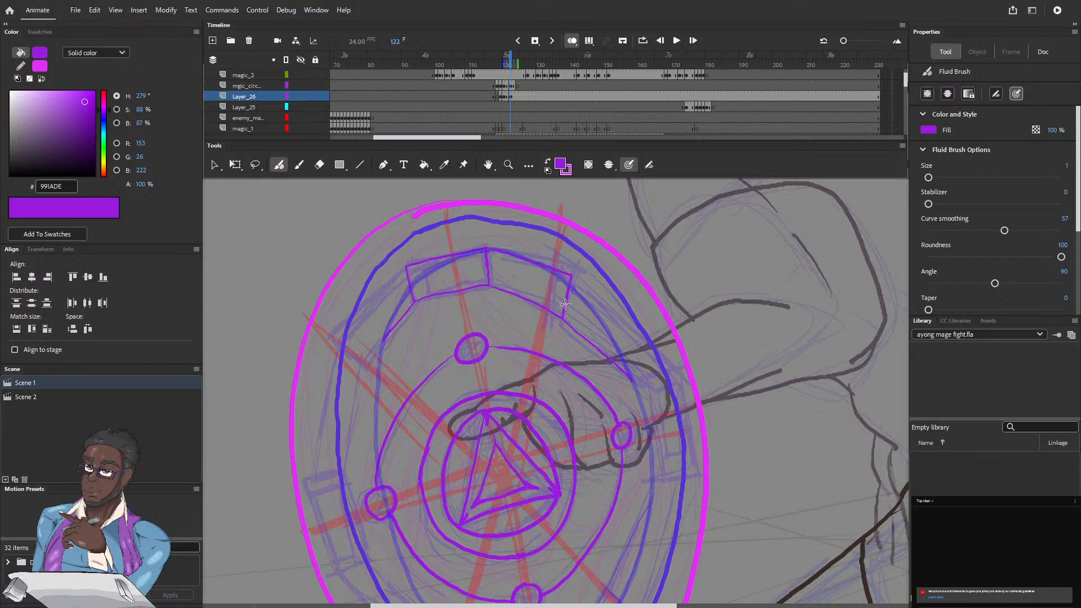
left_click_drag(407, 267, 351, 321)
Step: Draw the lower-right panel and the lower-left panel lines extending from both sides of the bottom rune block
scroll(446, 379, "down", 4)
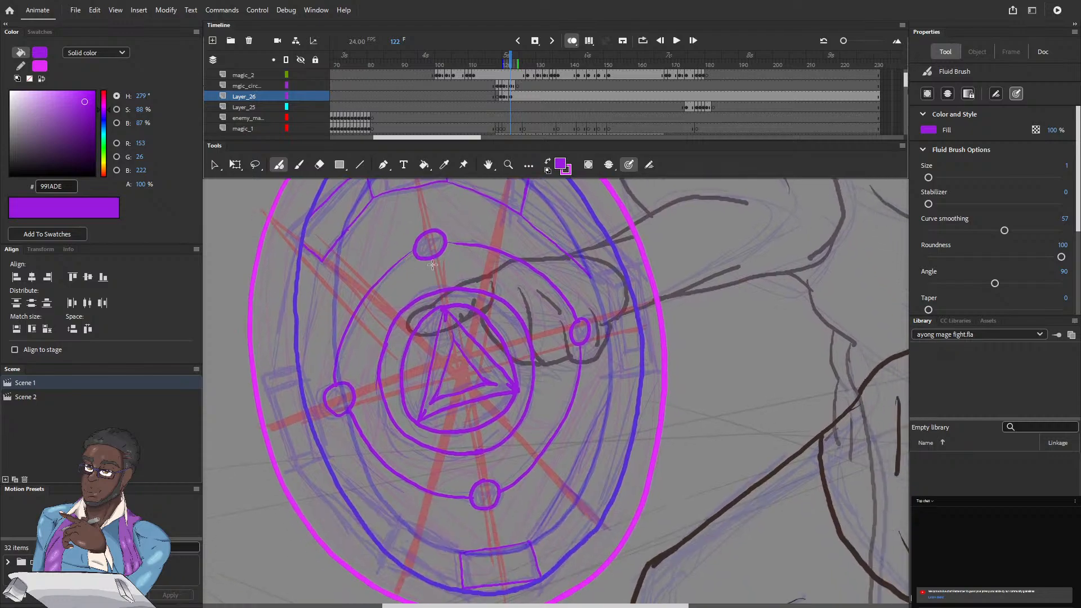
mouse_move(527, 544)
left_mouse_down()
mouse_move(566, 487)
mouse_move(594, 511)
mouse_move(576, 546)
left_mouse_up()
left_click_drag(461, 554, 392, 520)
left_click_drag(388, 519, 331, 469)
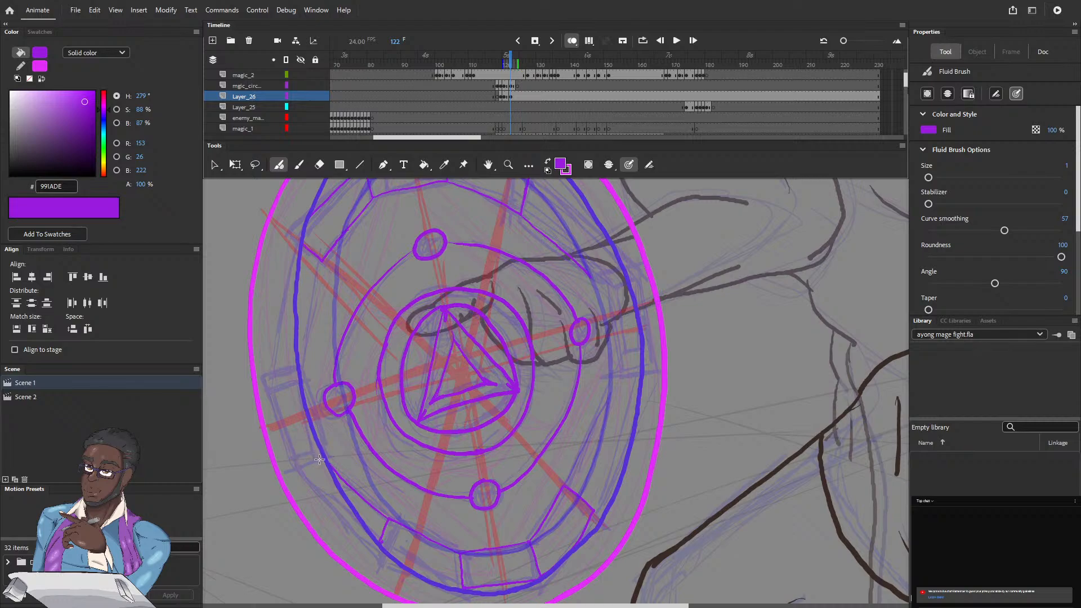
Step: Draw the rune band's lines along the left side of the magic circle, continuing from the upper-left panel
left_click_drag(322, 442, 305, 375)
left_click_drag(275, 367, 292, 436)
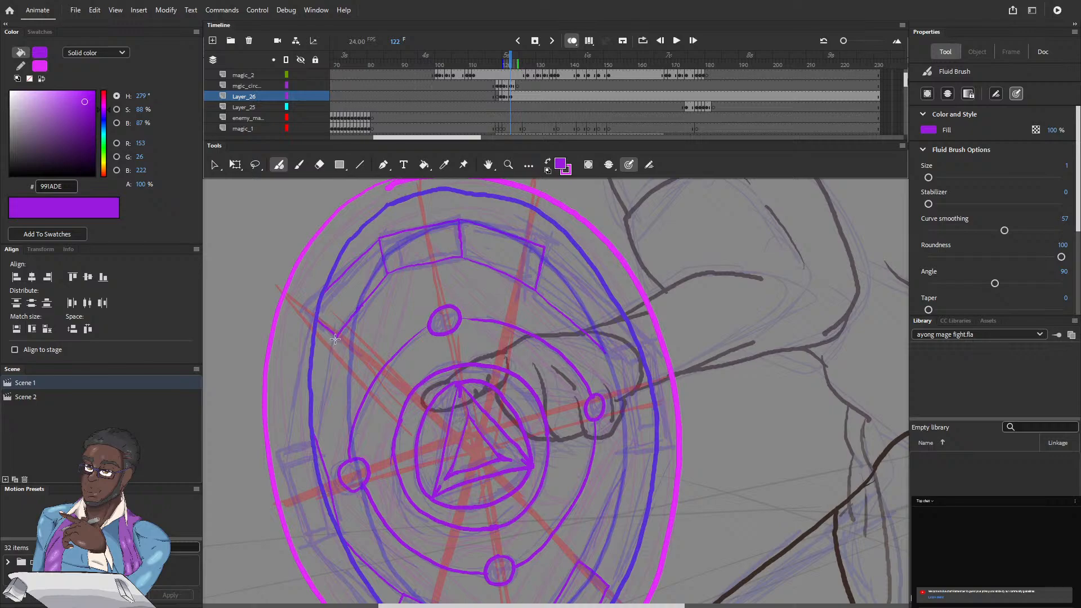
left_click_drag(335, 339, 322, 420)
Step: Outline the upper-right panel, the right-hand rune block and the lower-right edge of the rune band
left_click_drag(544, 248, 619, 317)
left_click_drag(693, 286, 694, 232)
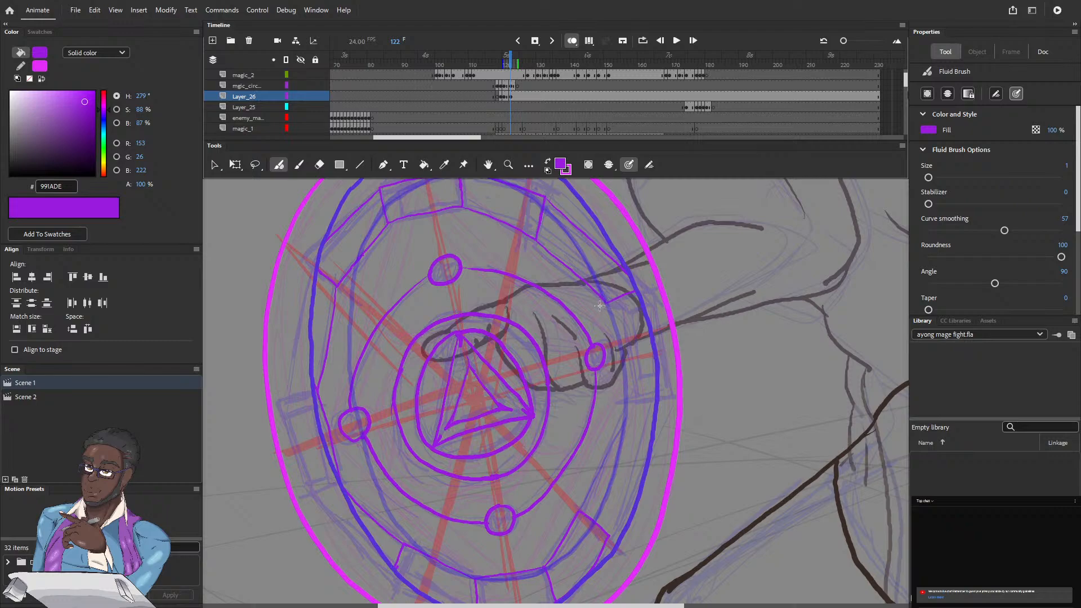
left_click_drag(608, 305, 632, 394)
left_click_drag(623, 508, 638, 480)
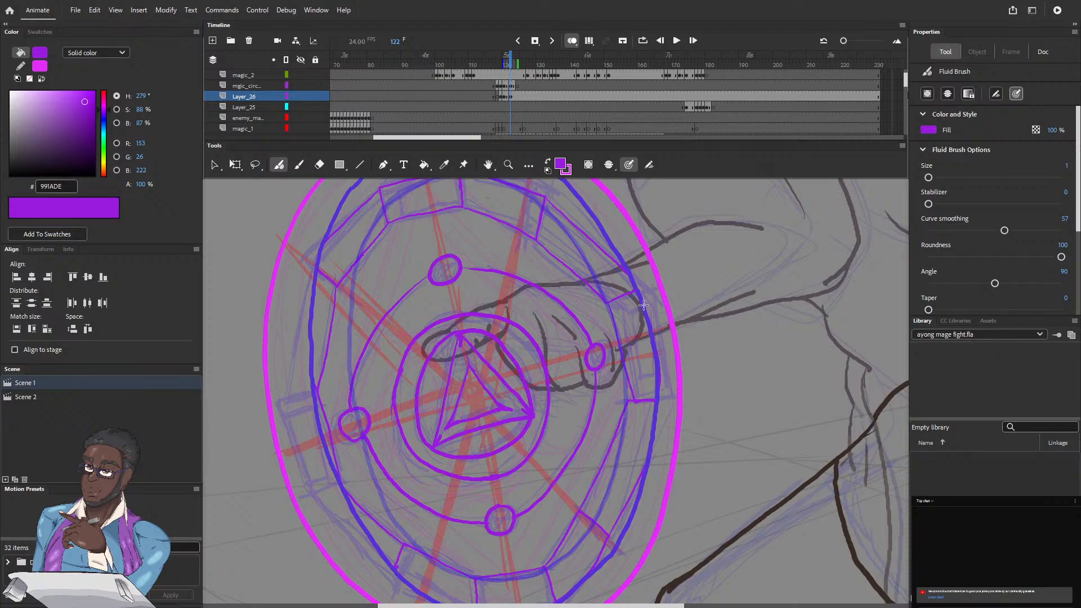
Step: Erase the inner edge of the right-hand rune block and redraw it between the block's two end lines
key("e")
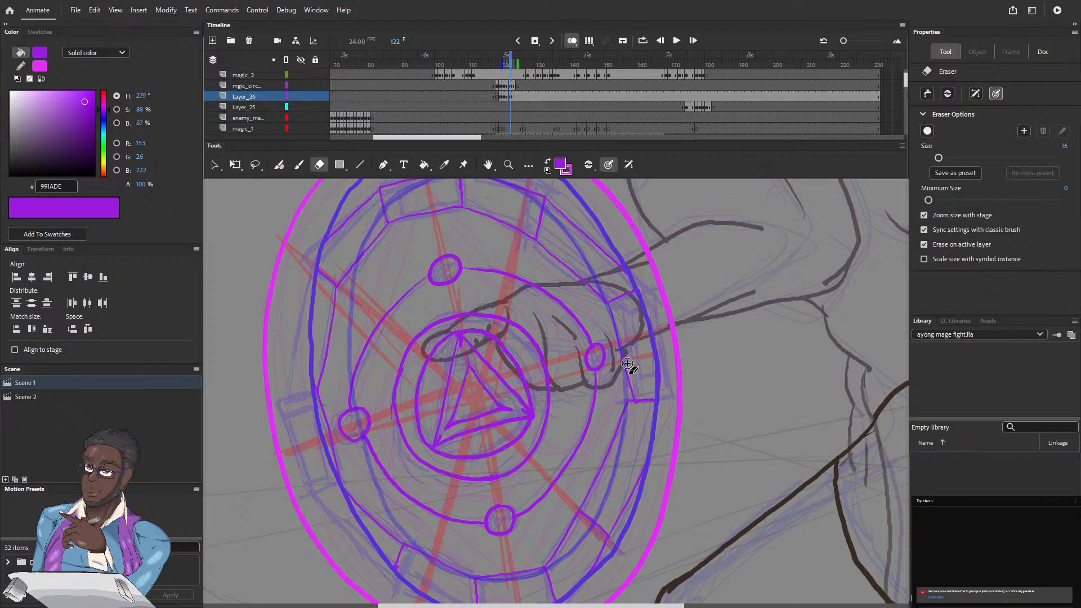
mouse_move(627, 369)
left_mouse_down()
mouse_move(634, 403)
mouse_move(626, 344)
mouse_move(637, 403)
mouse_move(647, 398)
mouse_move(631, 369)
left_mouse_up()
key("ctrl+z")
mouse_move(624, 376)
left_mouse_down()
mouse_move(628, 385)
mouse_move(626, 337)
left_mouse_up()
key("b")
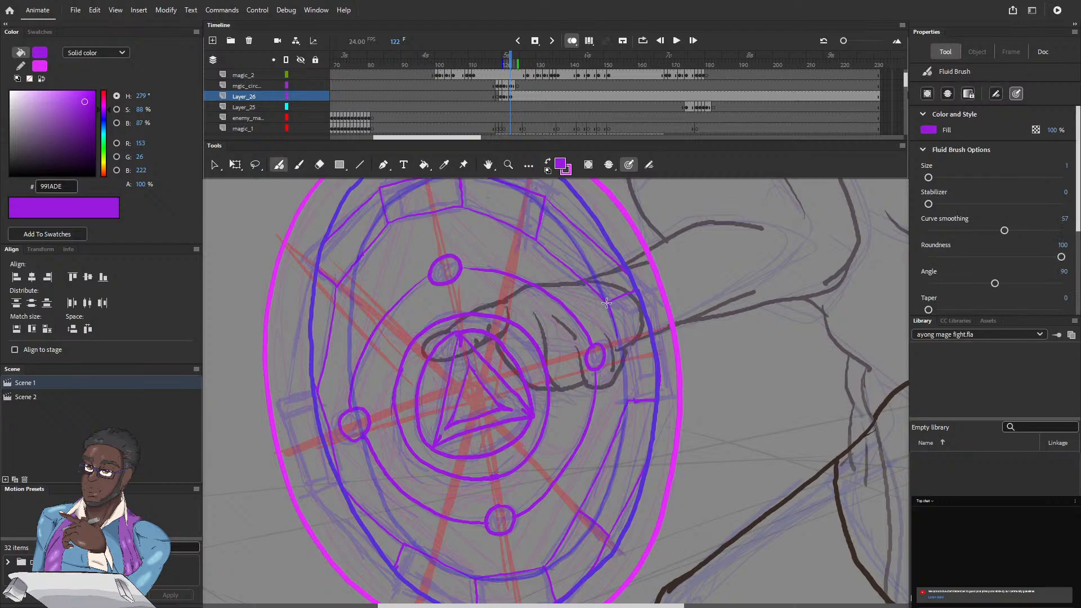
left_click_drag(606, 302, 628, 400)
Step: Step back and forth through the frames around 122 to check the magic circle's animation
left_click(511, 61)
key("comma")
key("comma")
key("comma")
key("comma")
key("comma")
key("comma")
key("period")
key("period")
key("period")
key("period")
key("period")
key("period")
key("period")
key("period")
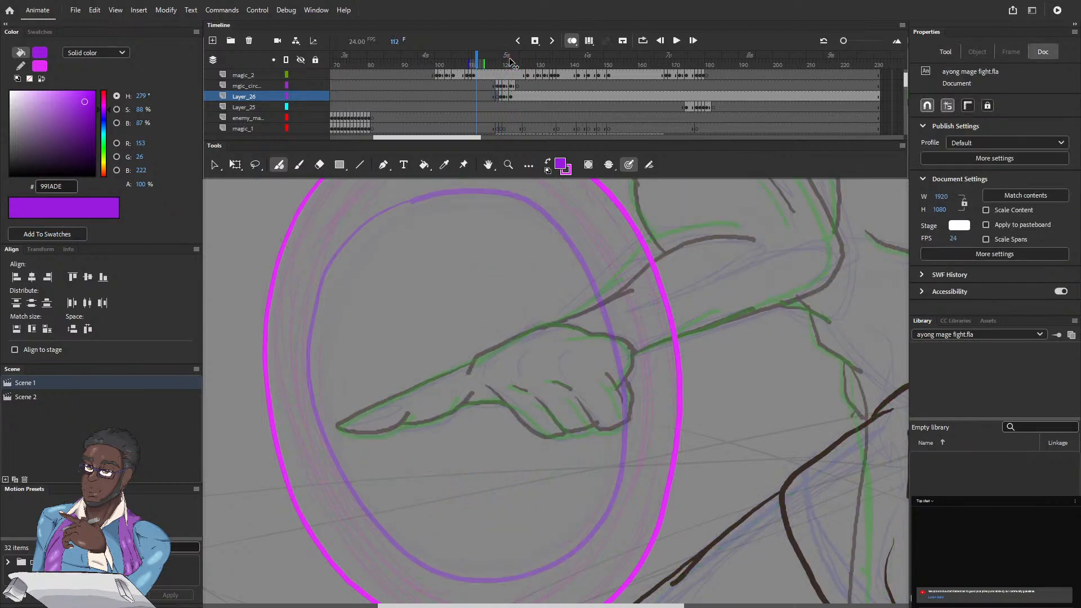
Step: Insert a keyframe at frame 124 on Layer_26
key("period")
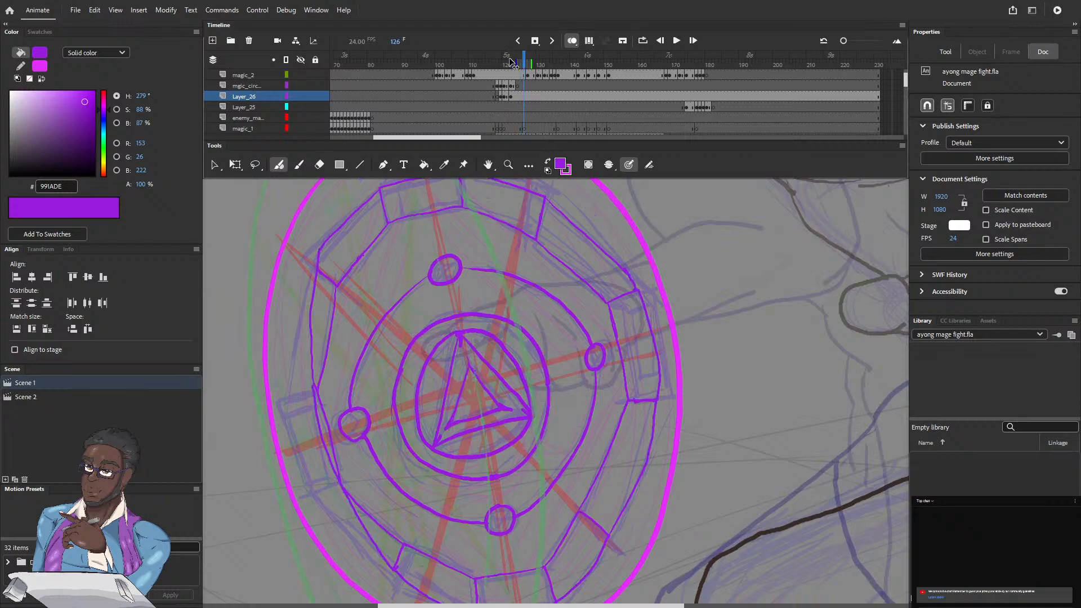
key("comma")
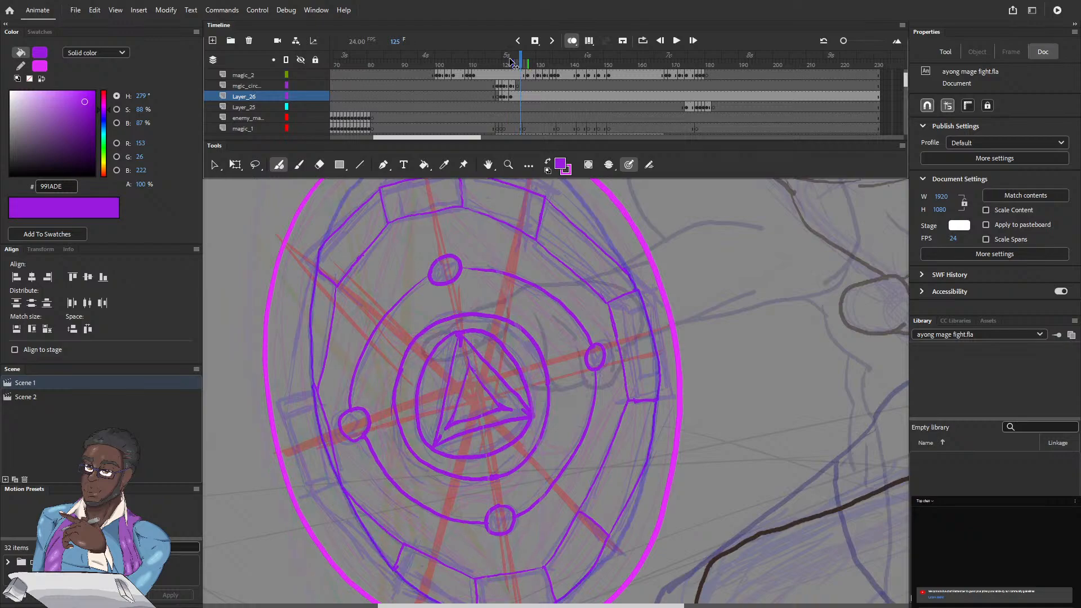
key("comma")
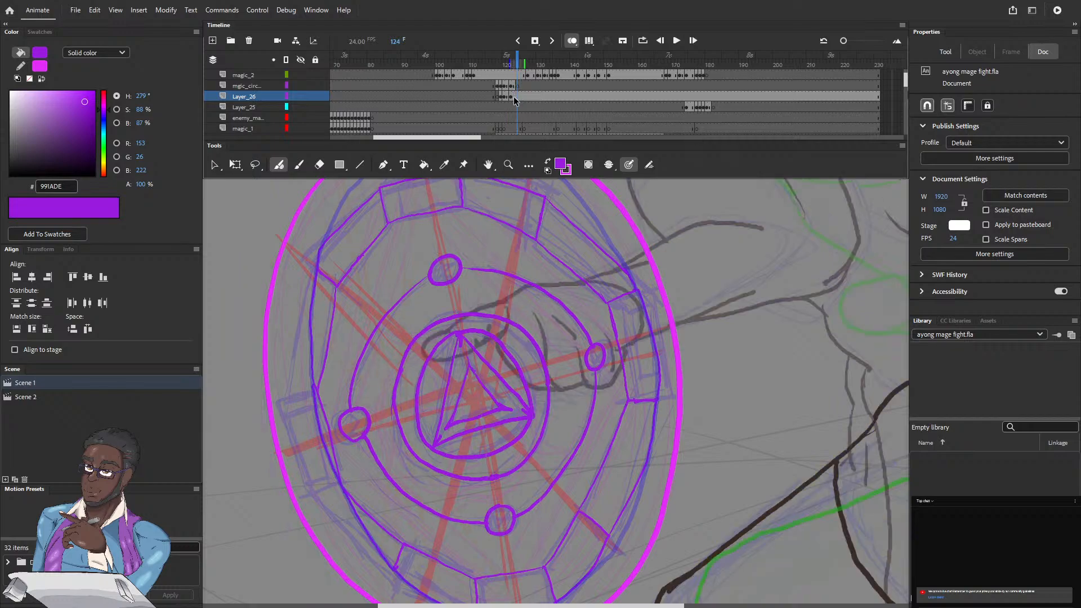
left_click(533, 45)
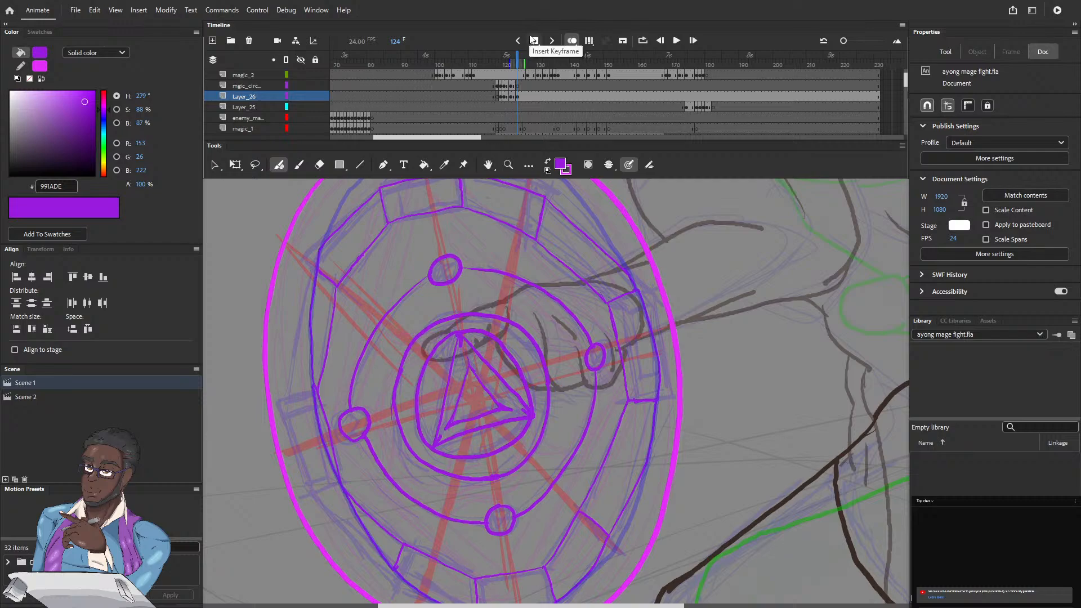
Step: Erase the rune band's blocks and edges on the right and bottom of the magic circle, turning onion skinning off
key("e")
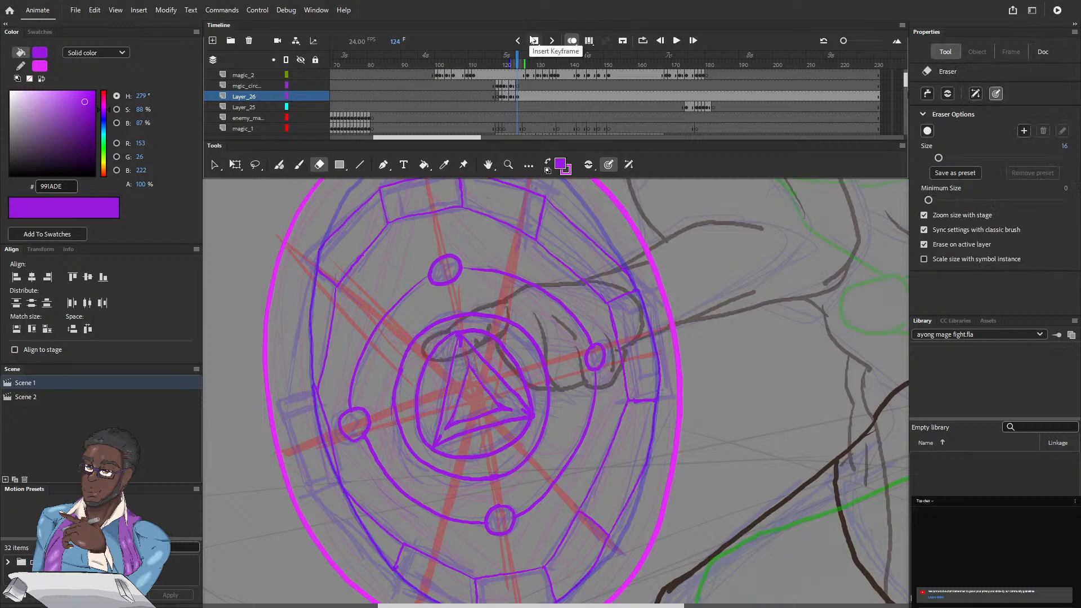
mouse_move(545, 234)
left_mouse_down()
mouse_move(545, 201)
mouse_move(639, 293)
mouse_move(660, 389)
mouse_move(646, 400)
mouse_move(633, 401)
mouse_move(607, 304)
mouse_move(549, 250)
left_mouse_up()
left_click_drag(603, 302, 631, 297)
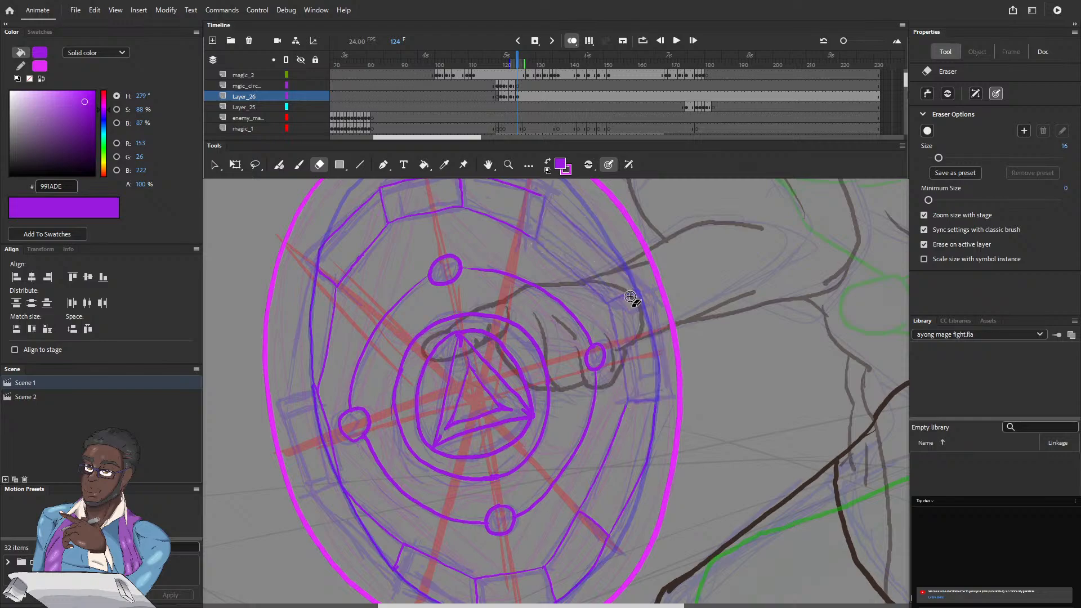
left_click(571, 42)
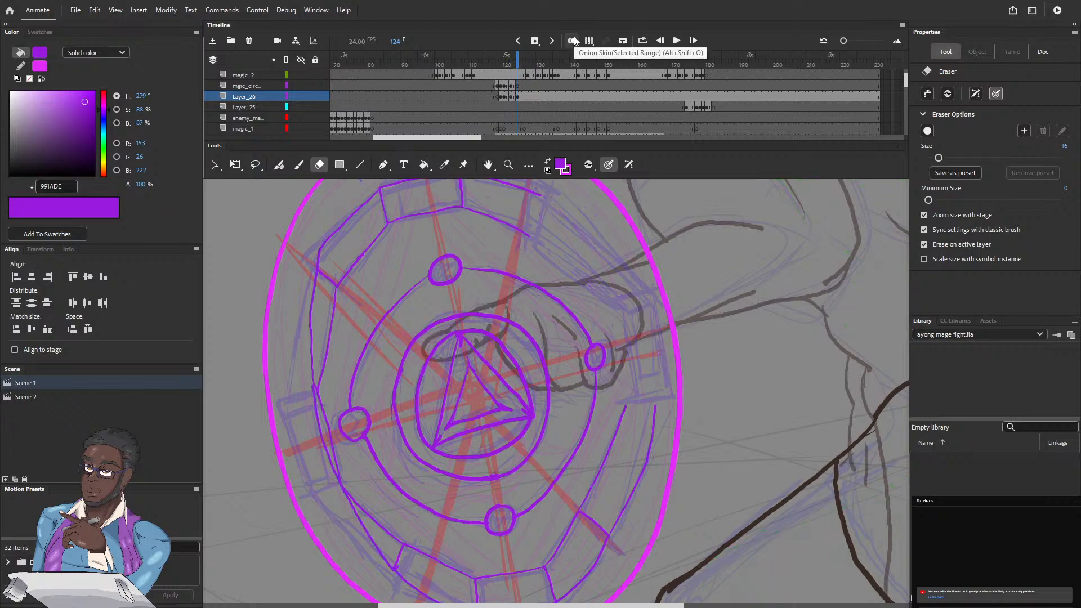
scroll(550, 241, "down", 5)
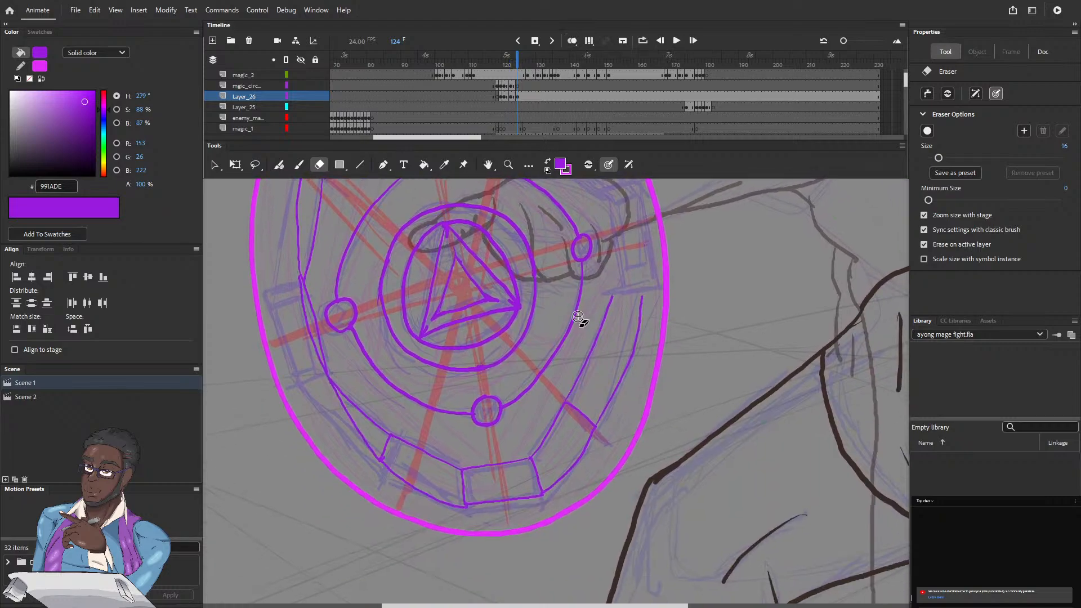
mouse_move(610, 292)
left_mouse_down()
mouse_move(533, 467)
mouse_move(538, 495)
mouse_move(599, 434)
mouse_move(569, 403)
mouse_move(600, 430)
mouse_move(631, 352)
mouse_move(646, 287)
mouse_move(637, 280)
left_mouse_up()
mouse_move(524, 462)
left_mouse_down()
mouse_move(459, 473)
mouse_move(465, 500)
mouse_move(532, 503)
mouse_move(538, 486)
left_mouse_up()
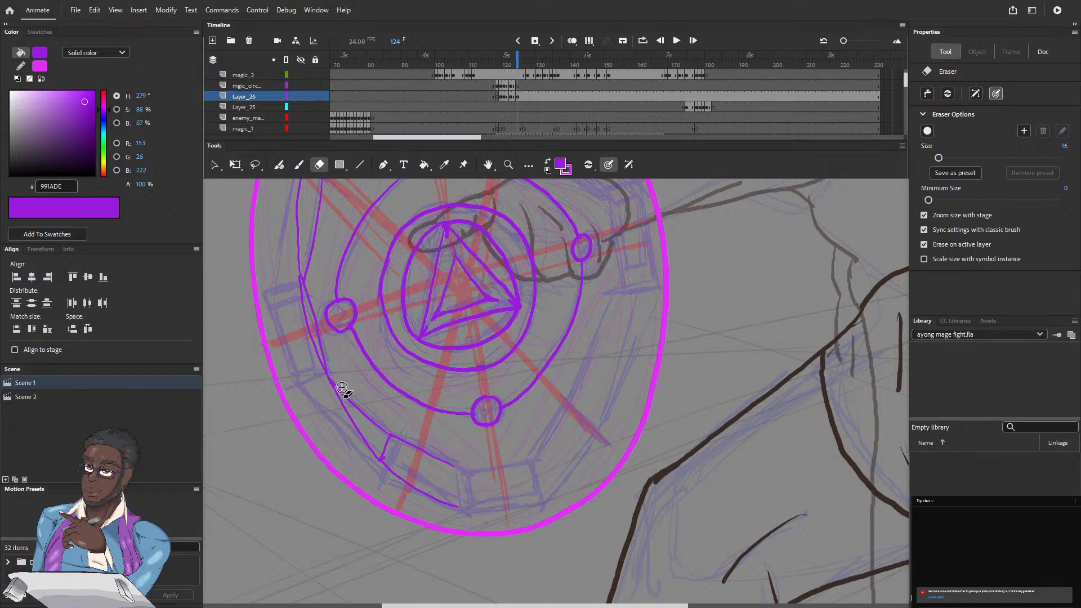
Step: Erase the remaining rune band lines along the left side and top, keeping the inner circles and triangle
mouse_move(331, 378)
left_mouse_down()
mouse_move(377, 460)
mouse_move(386, 436)
mouse_move(330, 384)
mouse_move(314, 342)
mouse_move(297, 186)
mouse_move(321, 185)
mouse_move(315, 272)
mouse_move(316, 248)
left_mouse_up()
mouse_move(387, 465)
left_mouse_down()
mouse_move(457, 477)
mouse_move(411, 442)
mouse_move(383, 445)
mouse_move(382, 462)
left_mouse_up()
mouse_move(316, 345)
left_mouse_down()
mouse_move(345, 431)
mouse_move(327, 570)
left_mouse_up()
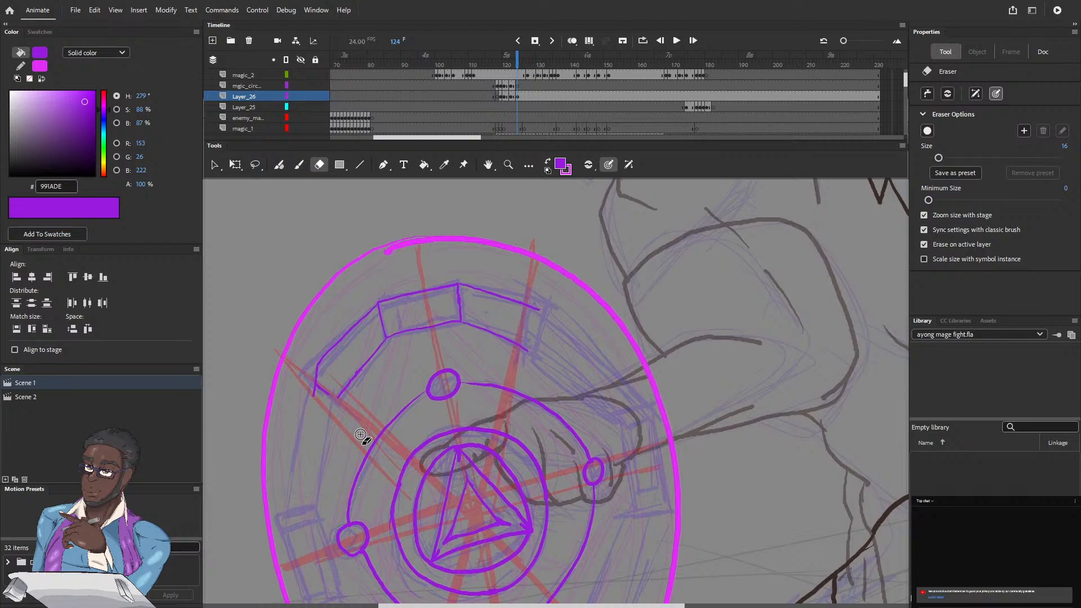
mouse_move(310, 391)
left_mouse_down()
mouse_move(379, 307)
mouse_move(361, 366)
mouse_move(336, 401)
left_mouse_up()
mouse_move(386, 338)
left_mouse_down()
mouse_move(460, 320)
mouse_move(458, 285)
mouse_move(399, 292)
mouse_move(379, 302)
mouse_move(469, 321)
mouse_move(527, 349)
mouse_move(541, 309)
mouse_move(482, 291)
mouse_move(386, 337)
left_mouse_up()
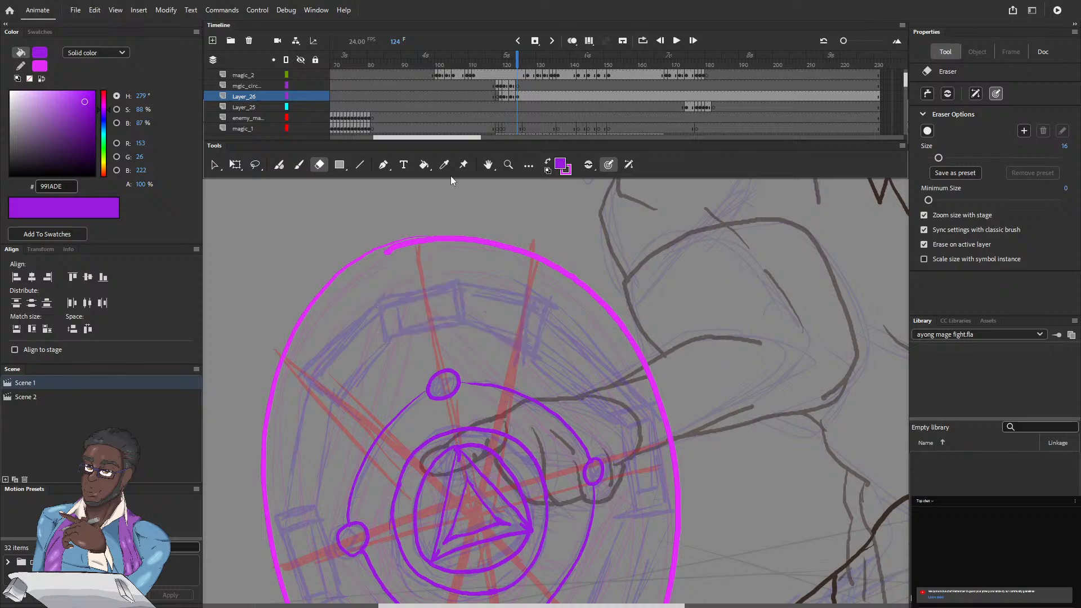
Step: Step back and forth through frames 117 to 124 to check how the blue ring and rune band appear
left_click(299, 84)
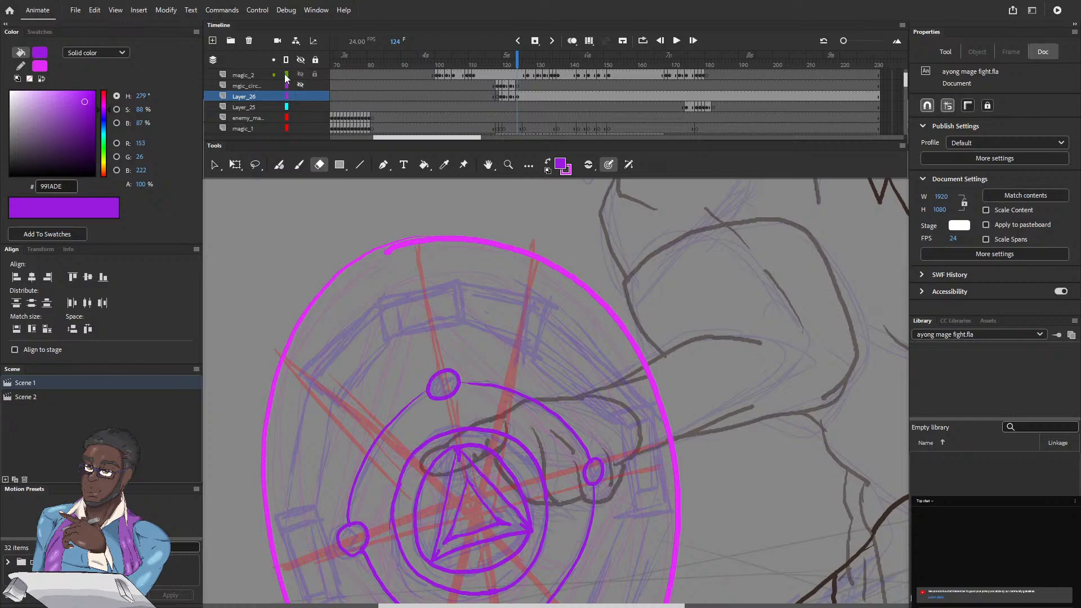
left_click_drag(516, 57, 495, 64)
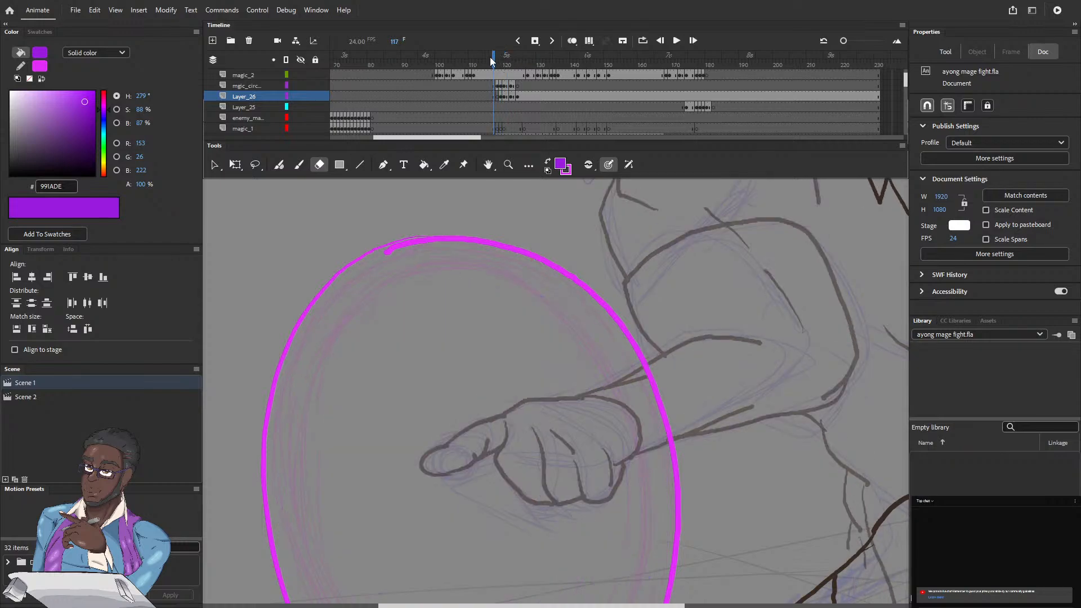
left_click(499, 60)
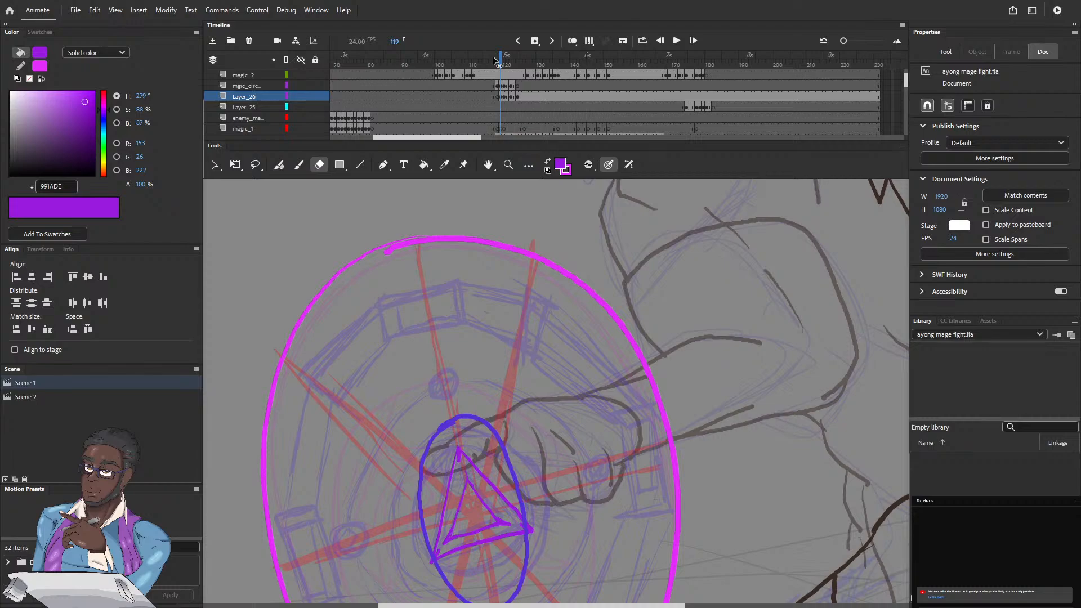
key("period")
key("period")
key("period")
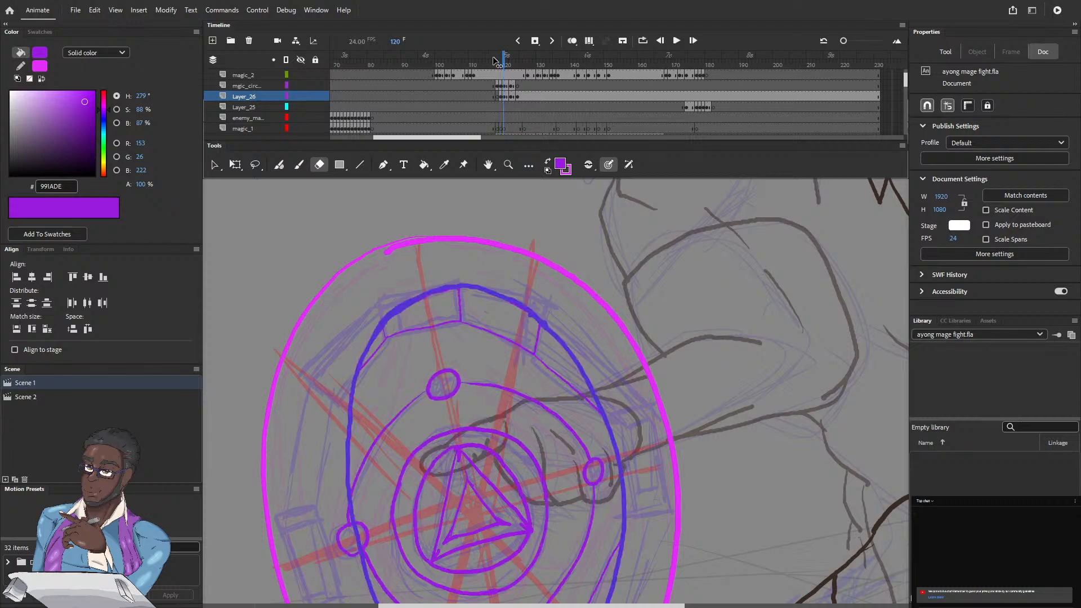
key("period")
key("period")
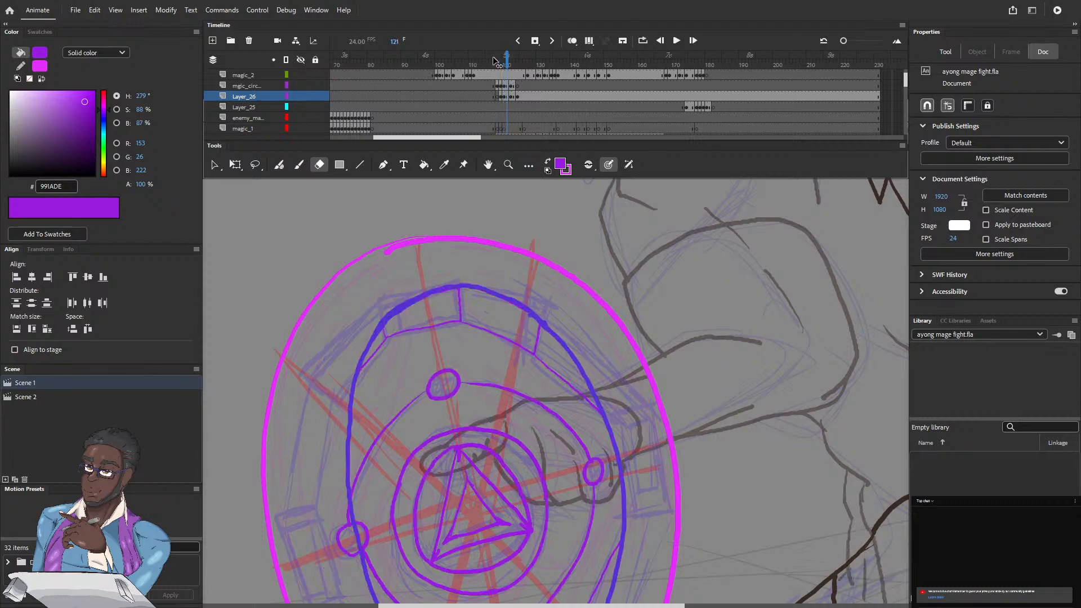
key("comma")
key("comma")
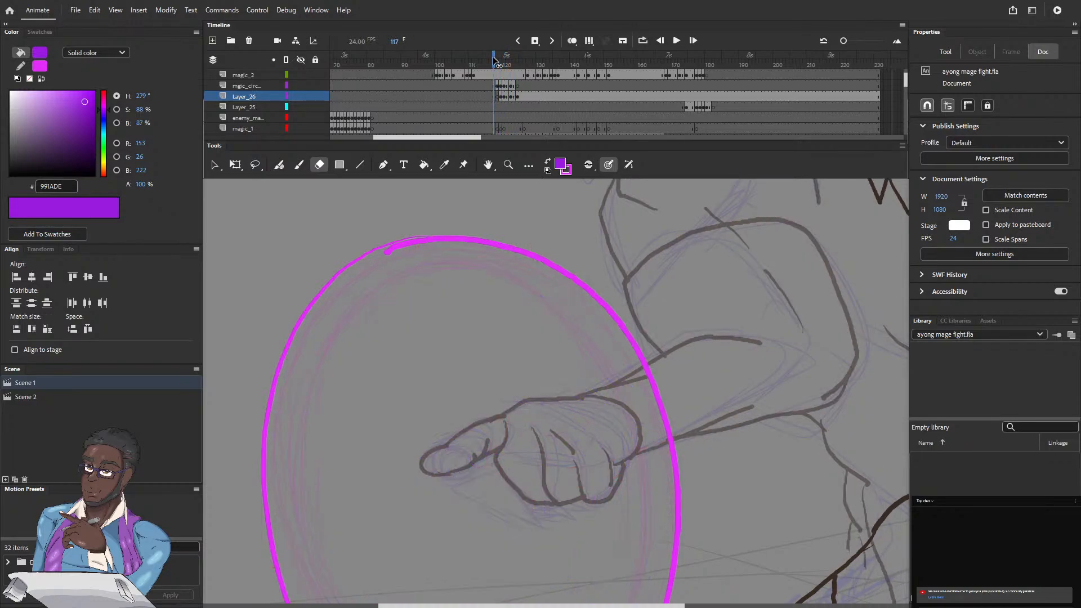
key("period")
key("period")
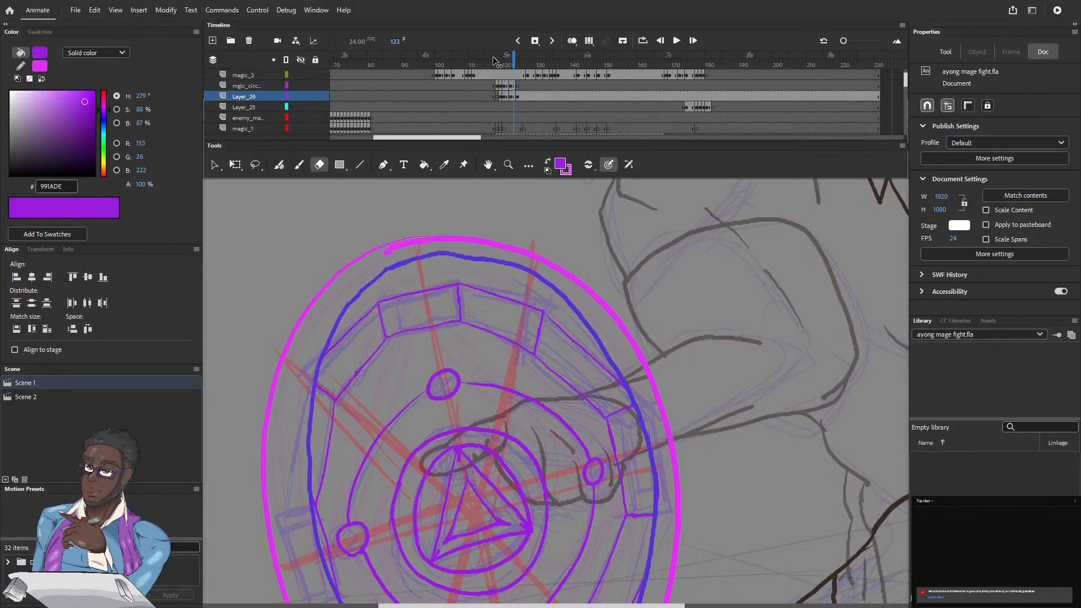
key("comma")
key("comma")
key("comma")
key("comma")
key("comma")
key("period")
key("period")
key("period")
key("comma")
key("comma")
key("period")
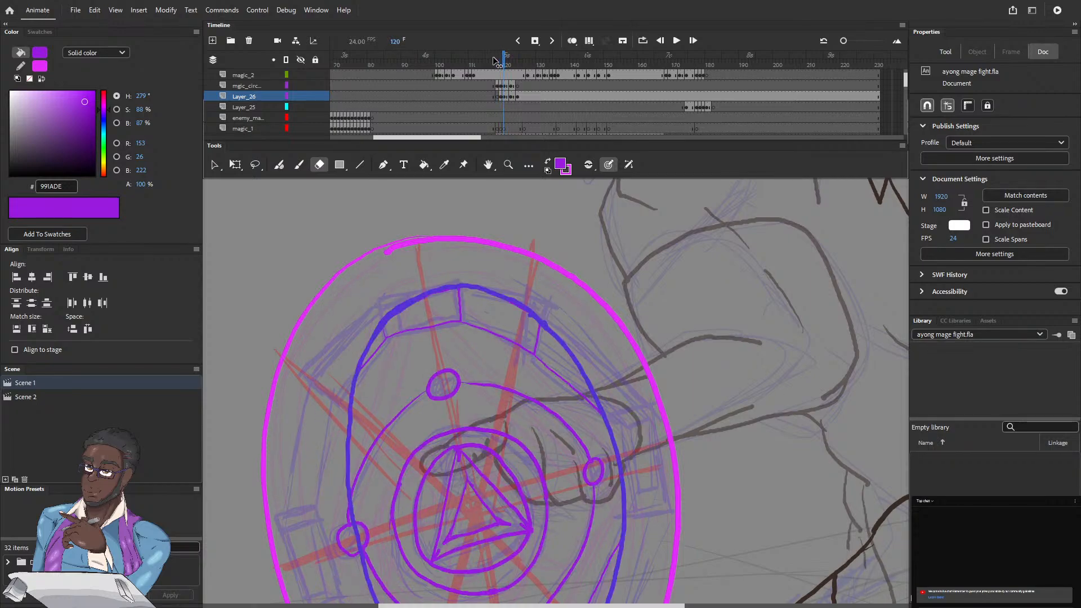
key("period")
key("period")
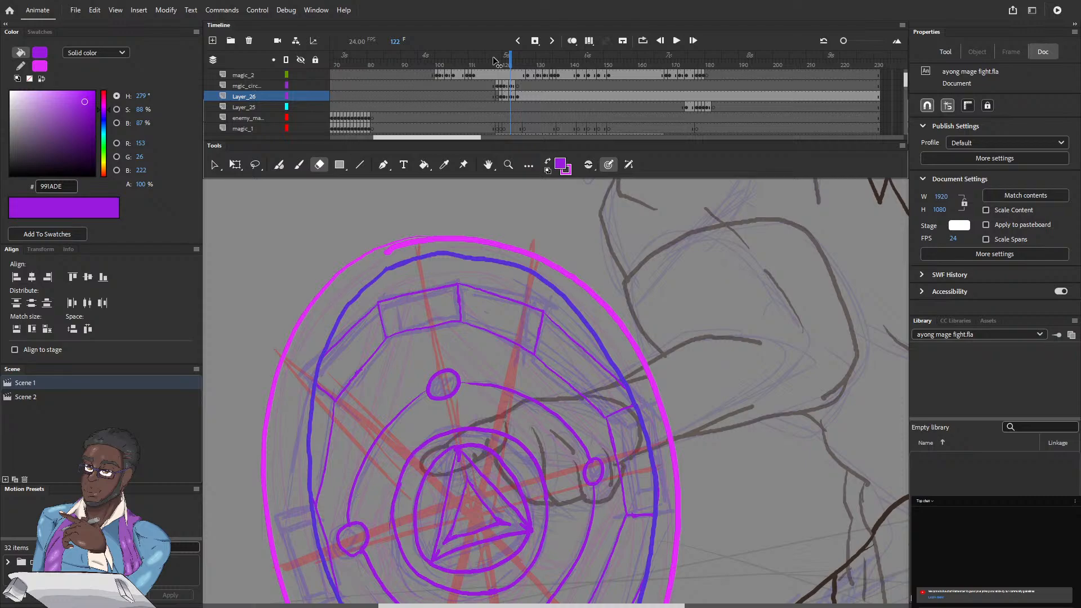
key("comma")
key("comma")
key("comma")
key("comma")
key("period")
key("period")
key("period")
key("period")
key("period")
key("period")
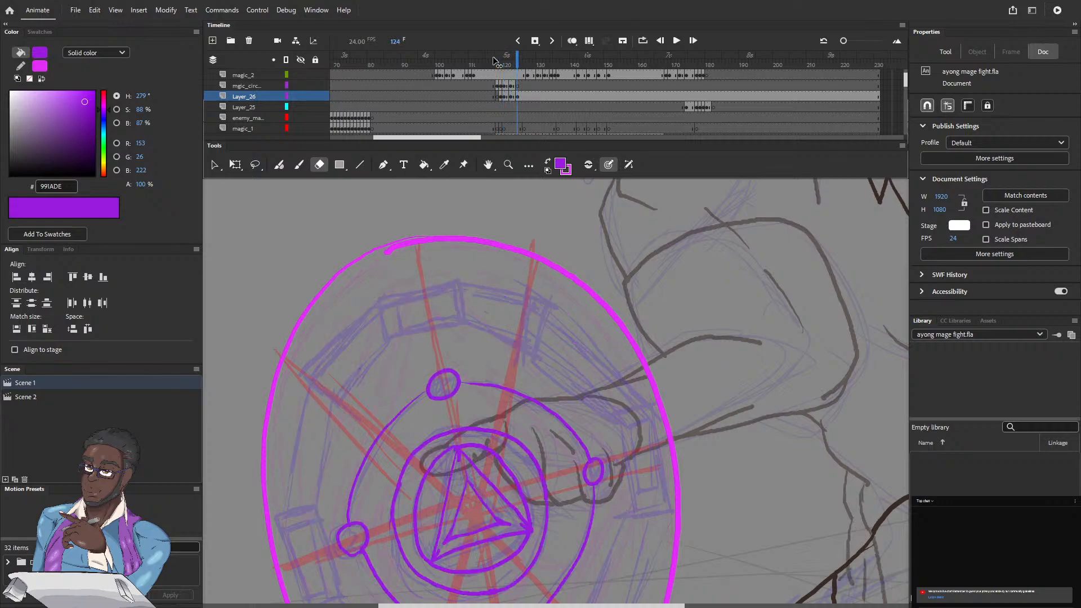
Step: Turn onion skinning back on and outline the right-hand rune block with the Fluid Brush on frame 124
left_click(572, 41)
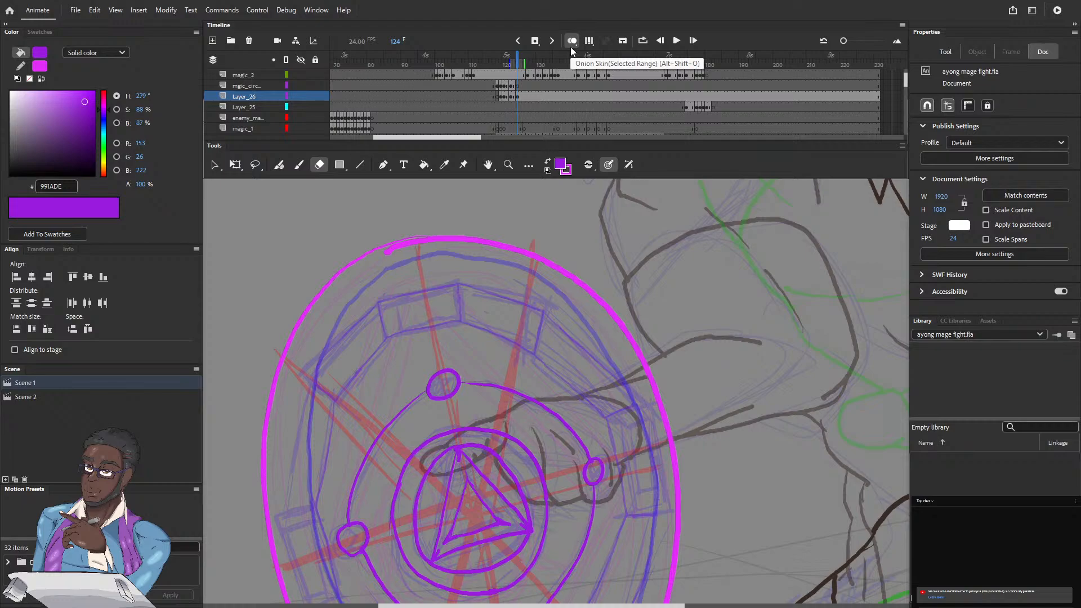
scroll(337, 372, "down", 2)
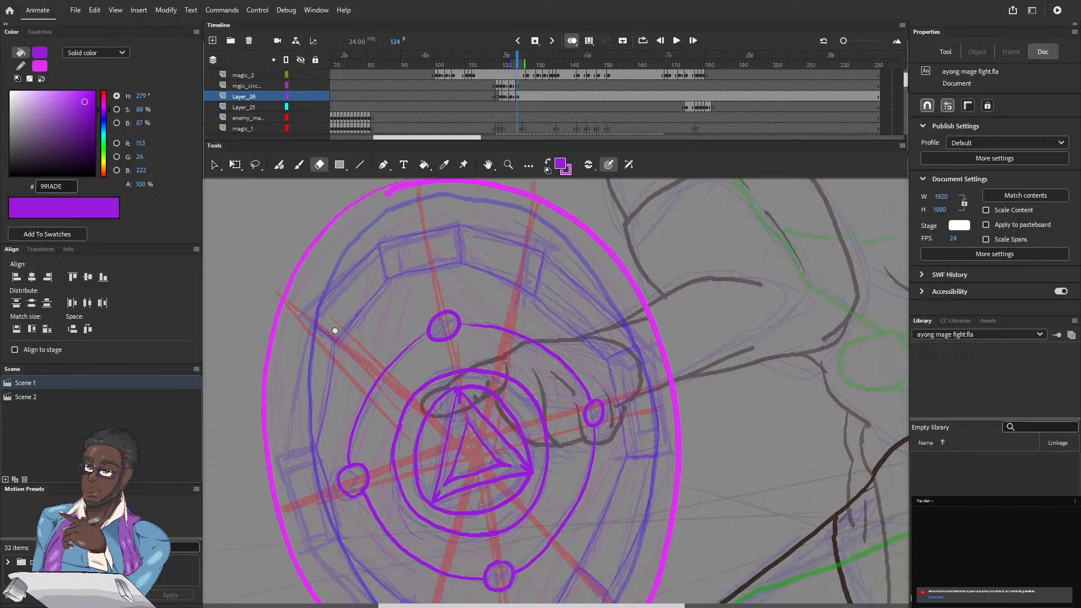
scroll(330, 315, "down", 2)
scroll(338, 306, "down", 1)
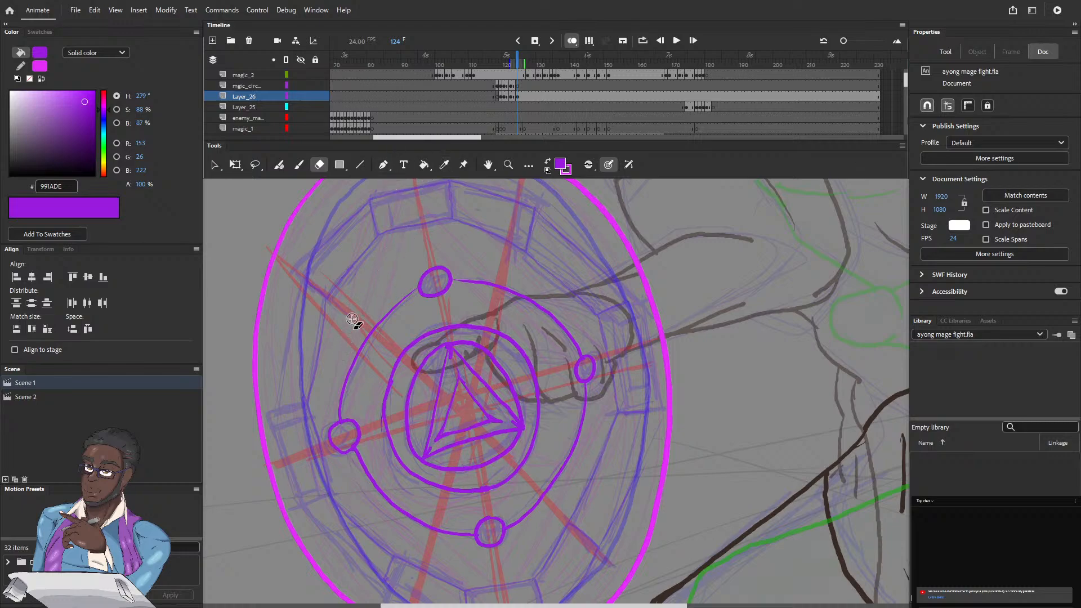
left_click(279, 167)
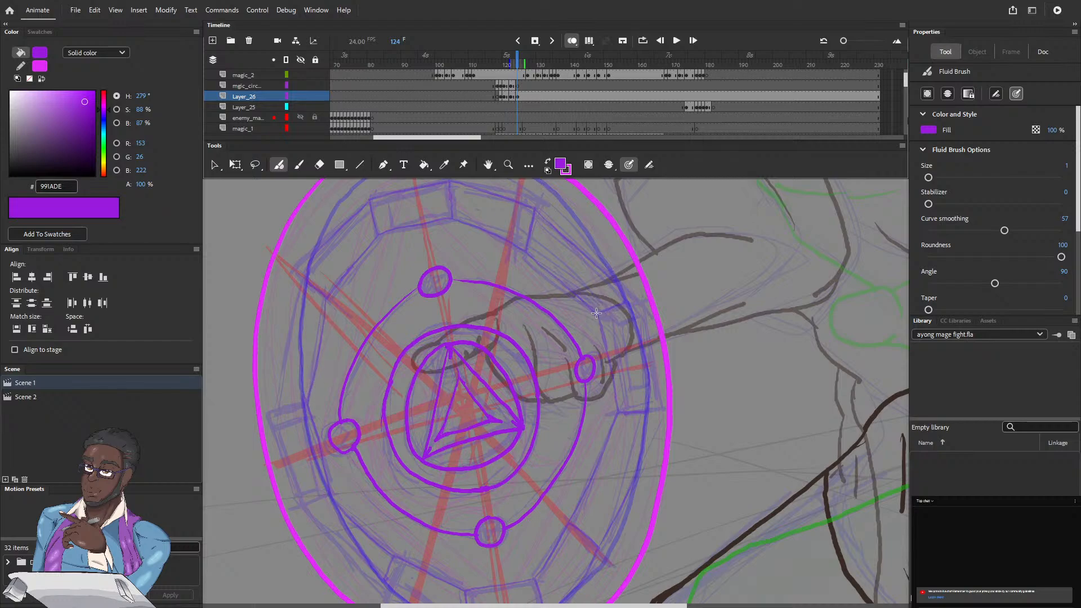
left_click_drag(597, 316, 624, 304)
left_click_drag(597, 316, 621, 412)
left_click_drag(640, 306, 657, 398)
Step: Outline the left-hand rune block over the rough sketch
left_click_drag(308, 400, 274, 411)
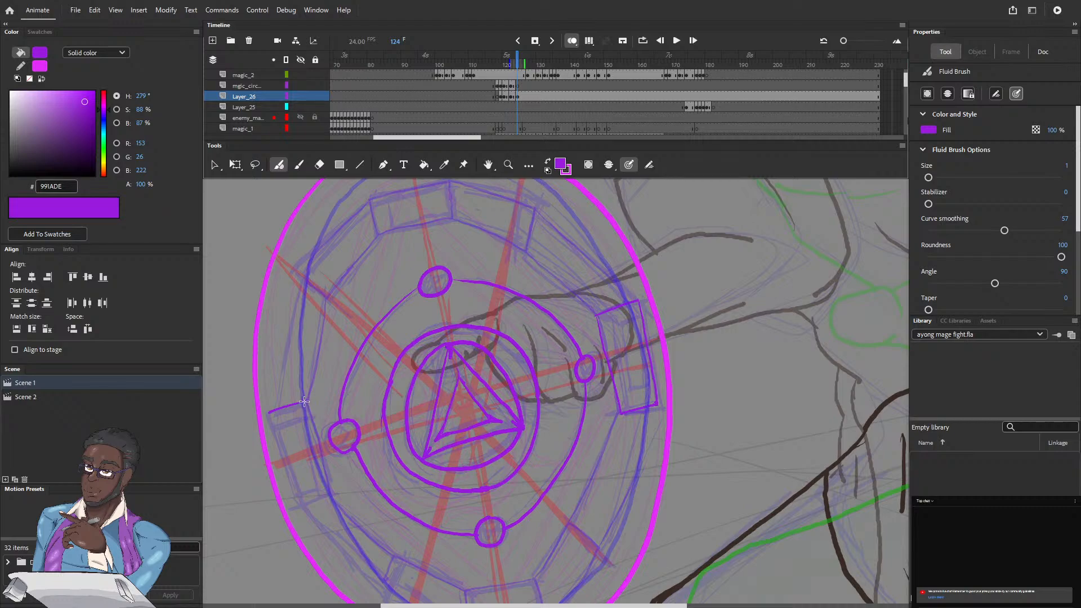
left_click_drag(305, 402, 330, 492)
left_click_drag(271, 417, 292, 487)
Step: Outline the bottom rune block over the rough sketch with the Fluid Brush
scroll(292, 321, "down", 5)
scroll(265, 324, "right", 2)
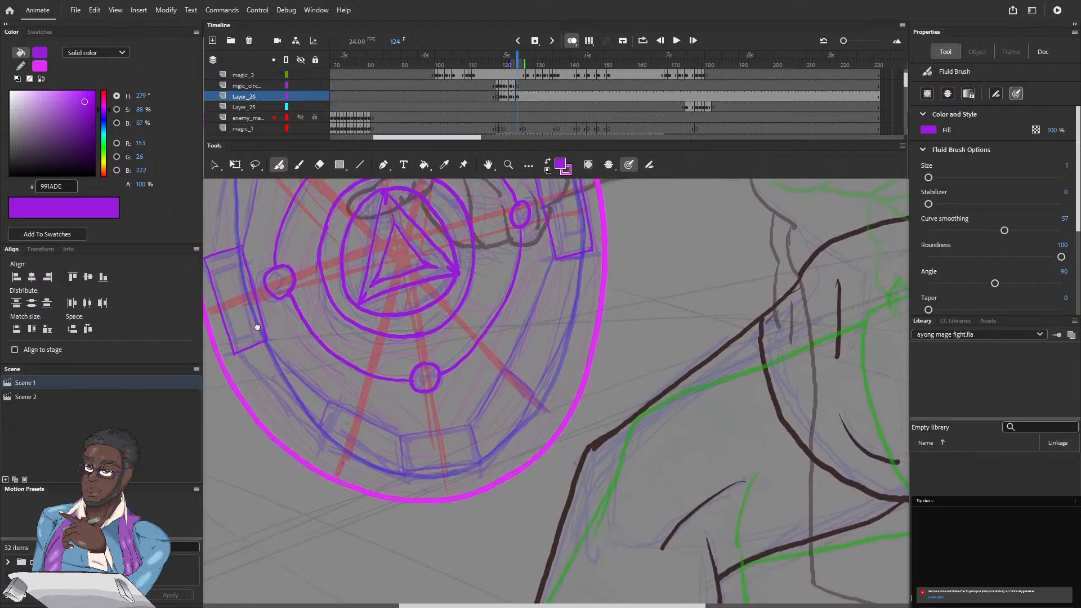
scroll(256, 338, "up", 1)
scroll(256, 338, "right", 1)
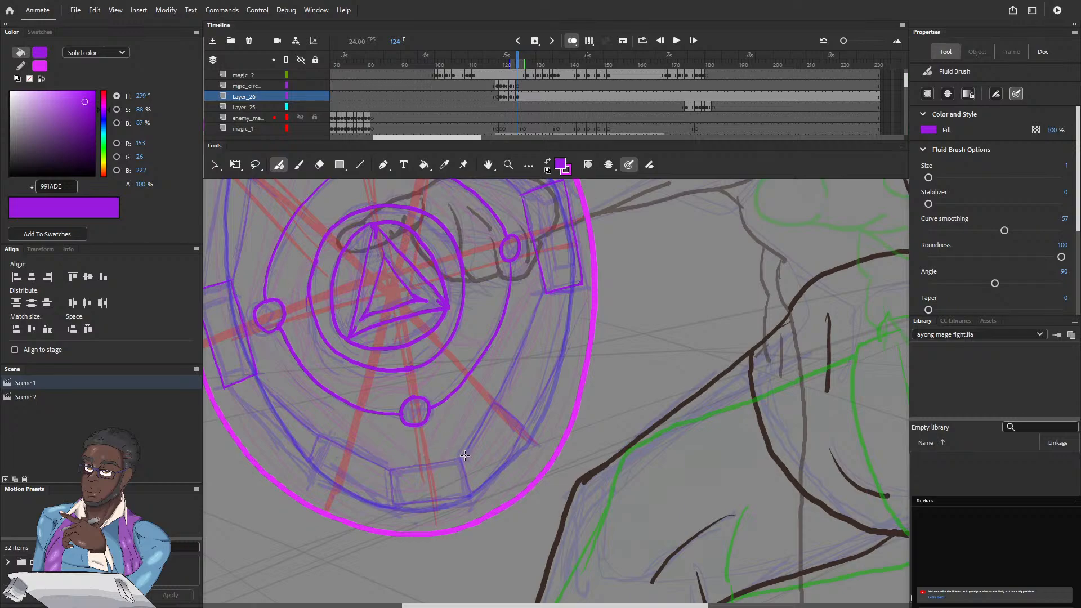
mouse_move(462, 457)
left_mouse_down()
mouse_move(385, 469)
mouse_move(390, 506)
mouse_move(433, 502)
mouse_move(463, 497)
left_mouse_up()
left_click_drag(464, 456, 473, 495)
Step: Outline the top rune block with its inner, outer and two end edges
left_click_drag(344, 318, 364, 525)
left_click_drag(277, 340, 283, 349)
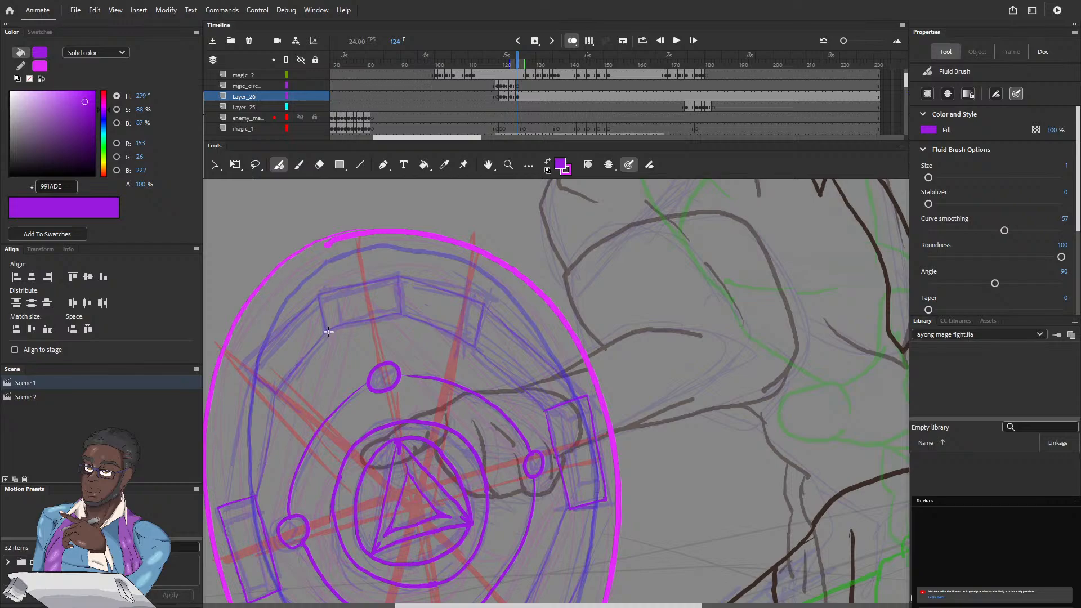
left_click_drag(330, 331, 390, 316)
left_click_drag(326, 299, 330, 331)
left_click_drag(326, 288, 394, 275)
left_click_drag(406, 307, 403, 284)
Step: Draw the short divider lines across the rune band at the upper right, upper left, lower left and lower right
left_click(320, 164)
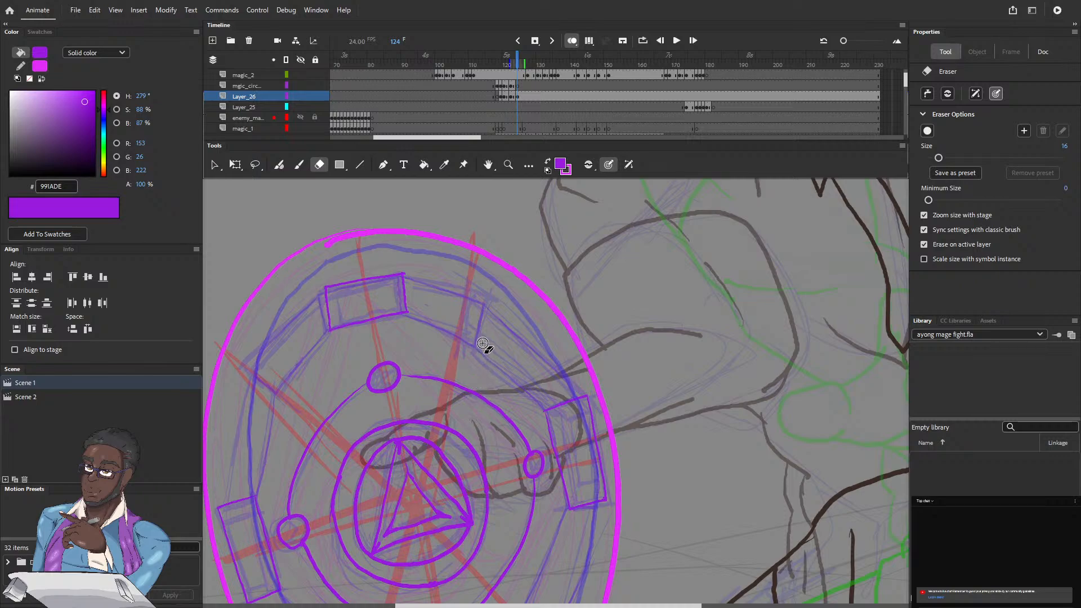
left_click(280, 166)
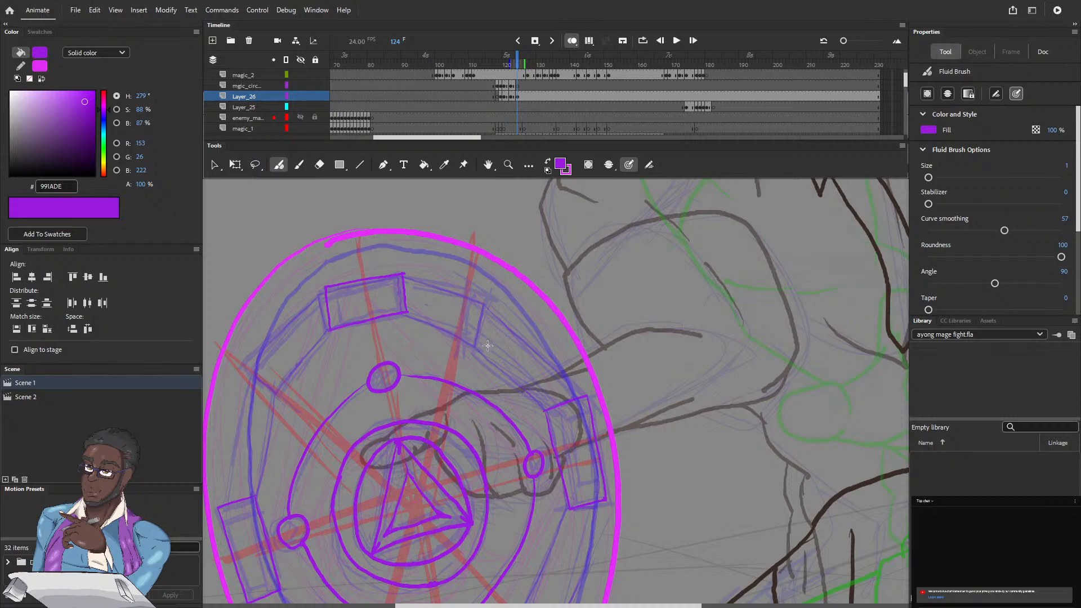
left_click_drag(485, 349, 497, 329)
left_click_drag(274, 401, 248, 380)
left_click_drag(434, 368, 403, 166)
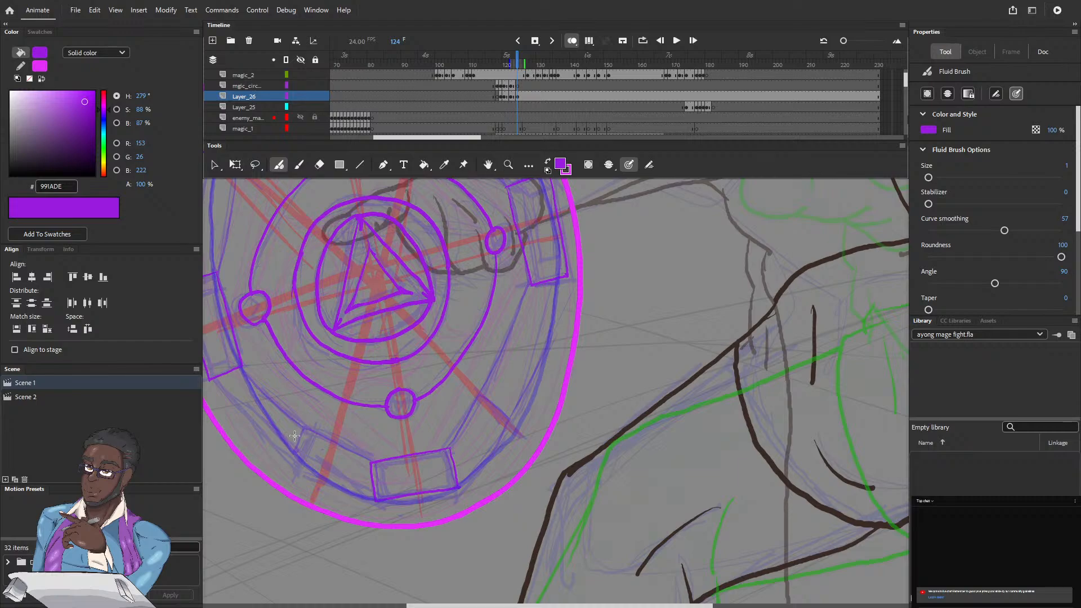
left_click_drag(298, 421, 273, 457)
left_click_drag(491, 379, 514, 397)
Step: Draw the inner and outer rune band edges from the top block through the upper-right divider to the right block
mouse_move(268, 399)
left_mouse_down()
mouse_move(309, 536)
mouse_move(303, 557)
left_mouse_up()
left_click_drag(296, 483, 292, 507)
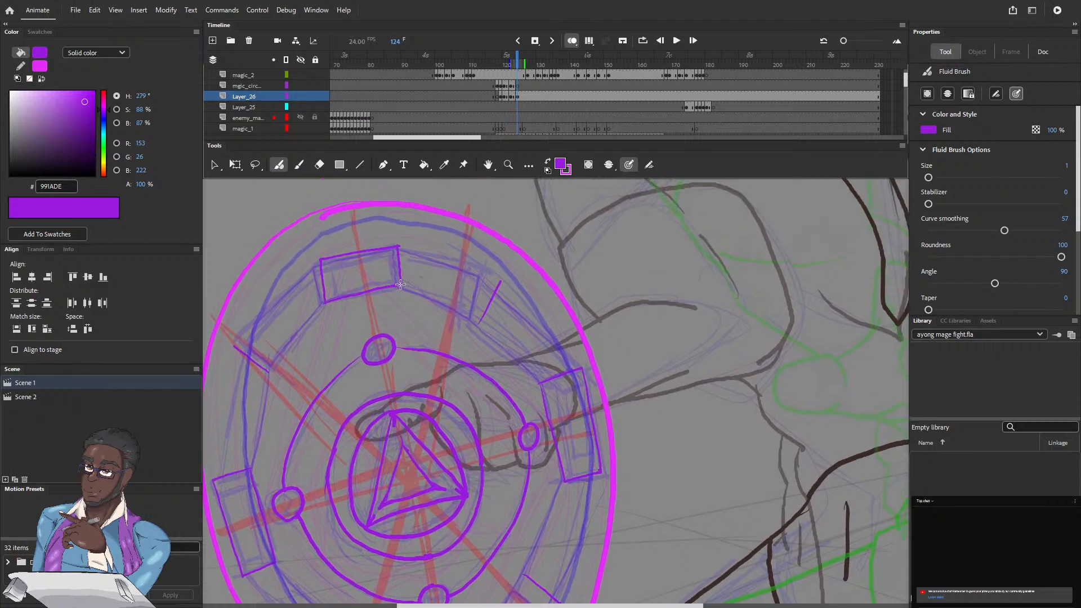
left_click_drag(401, 284, 479, 322)
left_click_drag(397, 246, 486, 278)
left_click_drag(478, 324, 541, 383)
left_click_drag(499, 282, 581, 368)
Step: Draw the inner and outer rune band edges from the top block through the upper-left divider to the left block
left_click_drag(326, 303, 269, 370)
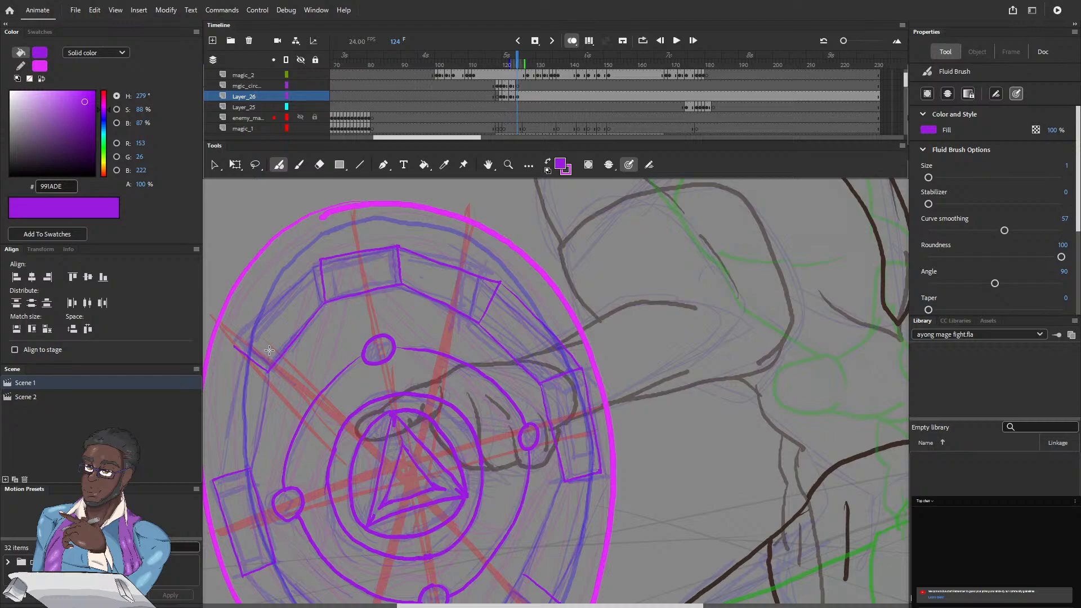
left_click_drag(319, 261, 237, 344)
left_click_drag(325, 383, 340, 220)
left_click_drag(290, 282, 365, 378)
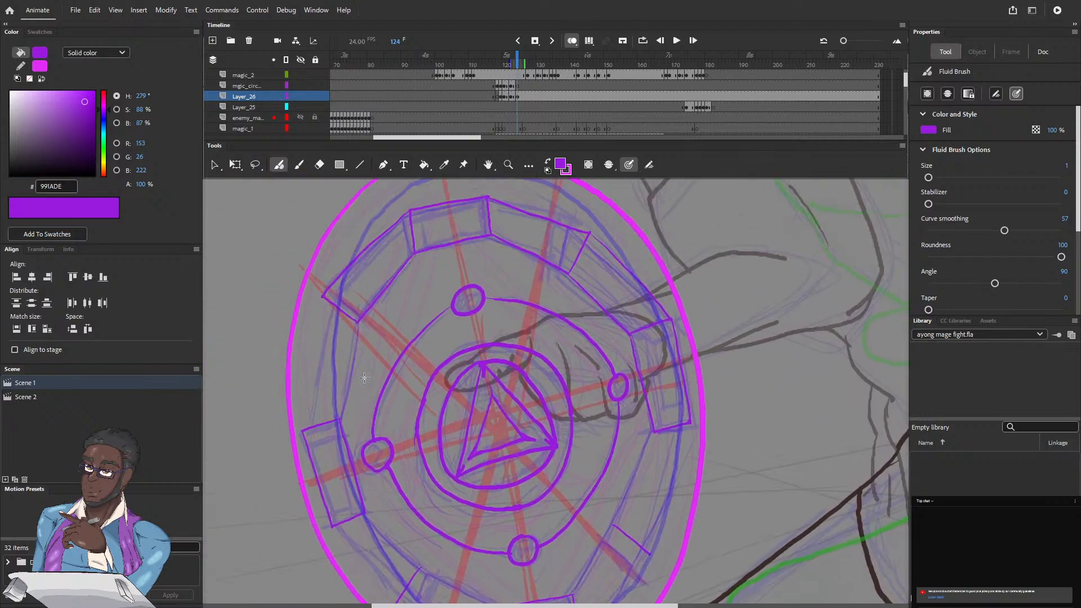
left_click_drag(357, 321, 341, 414)
left_click_drag(321, 298, 305, 423)
Step: Draw the inner and outer rune band edges from the right block through the lower-right divider to the bottom block
left_click_drag(351, 362, 305, 206)
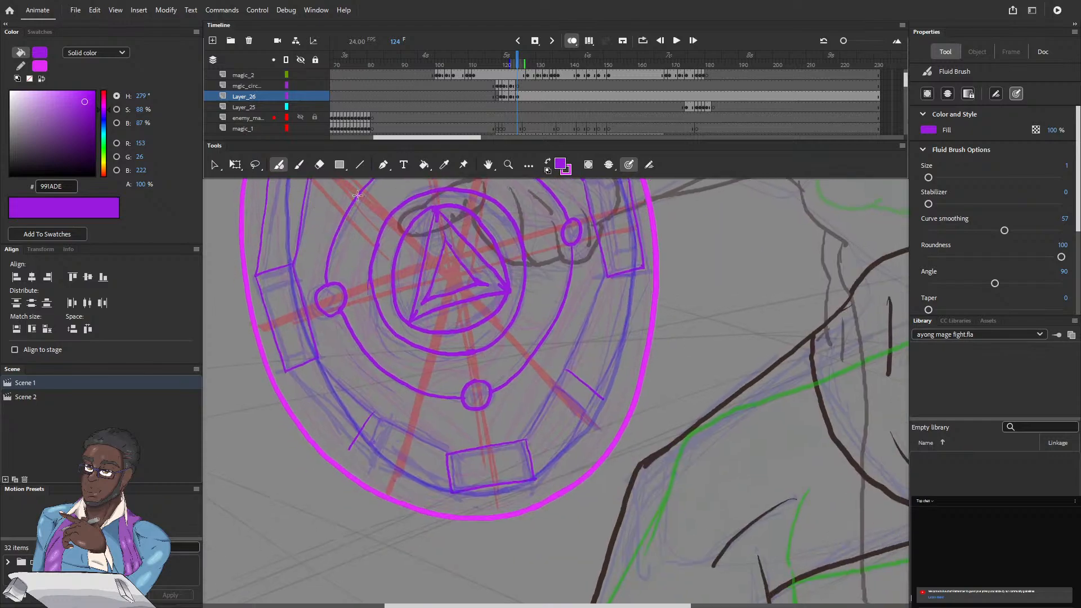
left_click_drag(605, 284, 572, 363)
left_click_drag(643, 268, 604, 394)
mouse_move(525, 441)
left_mouse_down()
mouse_move(559, 378)
mouse_move(576, 437)
left_mouse_up()
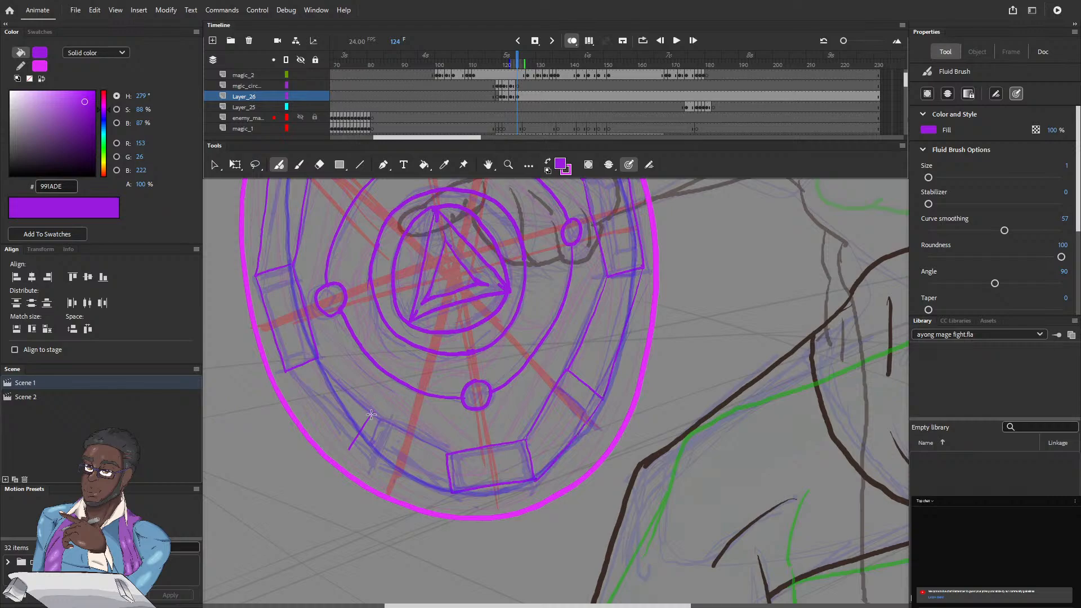
Step: Close the rune band's lower-left section with inner and outer edges between the left and bottom blocks
left_click_drag(372, 414, 446, 453)
left_click_drag(349, 451, 450, 491)
left_click_drag(286, 372, 342, 440)
left_click_drag(317, 359, 373, 410)
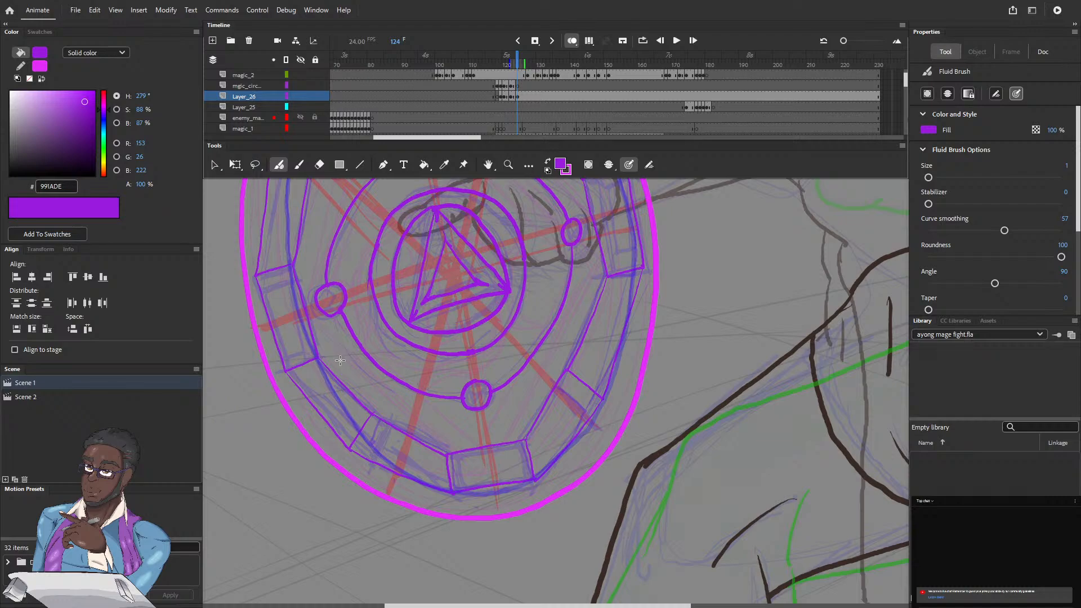
Step: Step back and forth between frames 124 and 127 to compare the finished rune circle with the following magenta outline
mouse_move(333, 396)
left_mouse_down()
mouse_move(338, 500)
mouse_move(314, 601)
left_mouse_up()
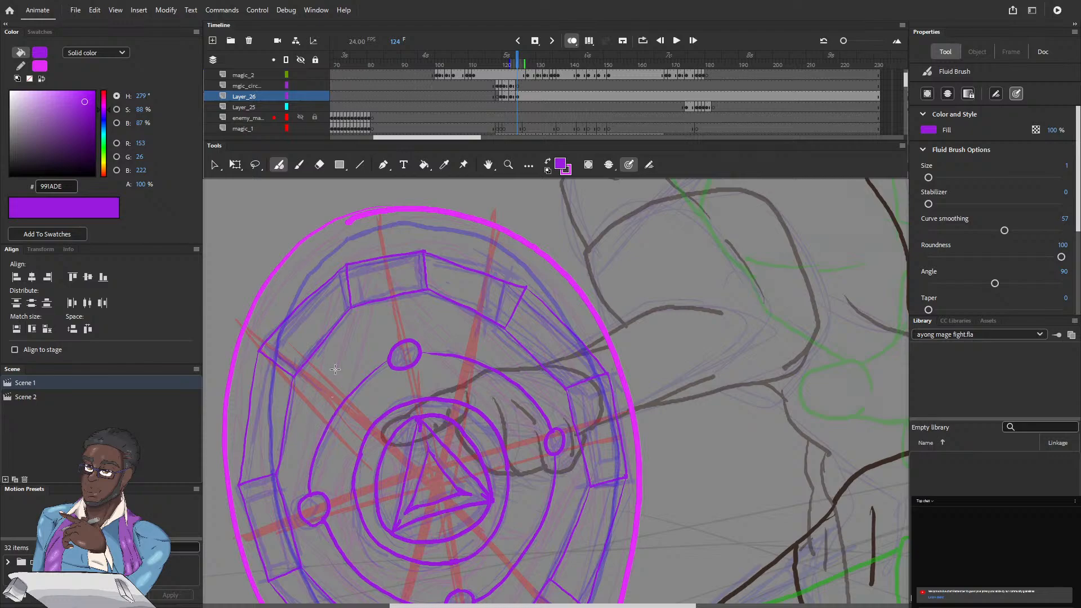
left_click_drag(515, 61, 508, 61)
key("period")
key("period")
key("period")
key("period")
key("period")
key("period")
key("period")
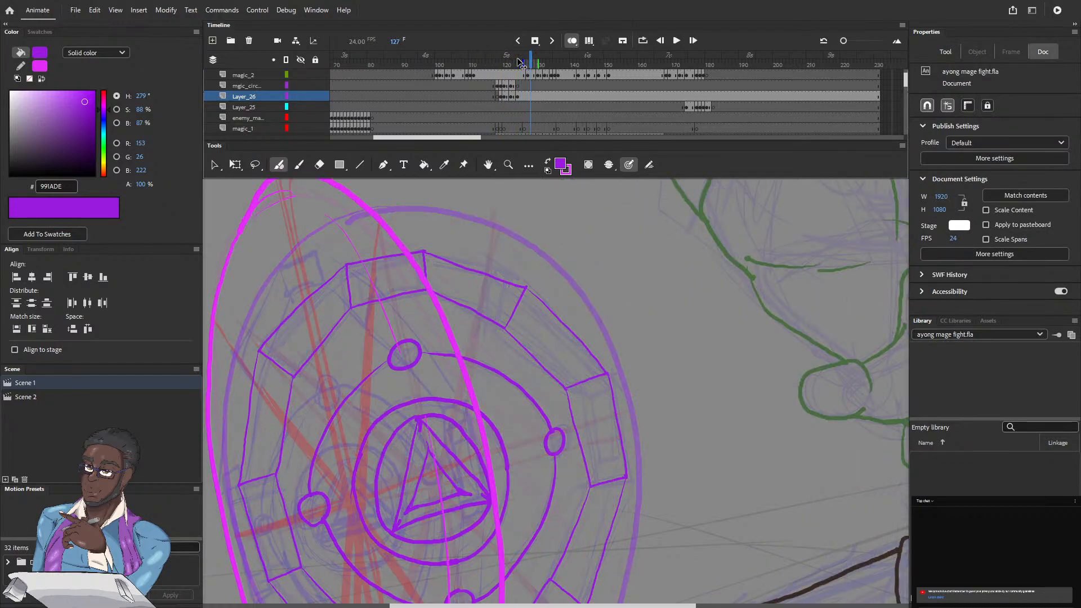
key("comma")
key("comma")
key("comma")
key("period")
key("period")
key("comma")
key("period")
left_click_drag(388, 362, 394, 357)
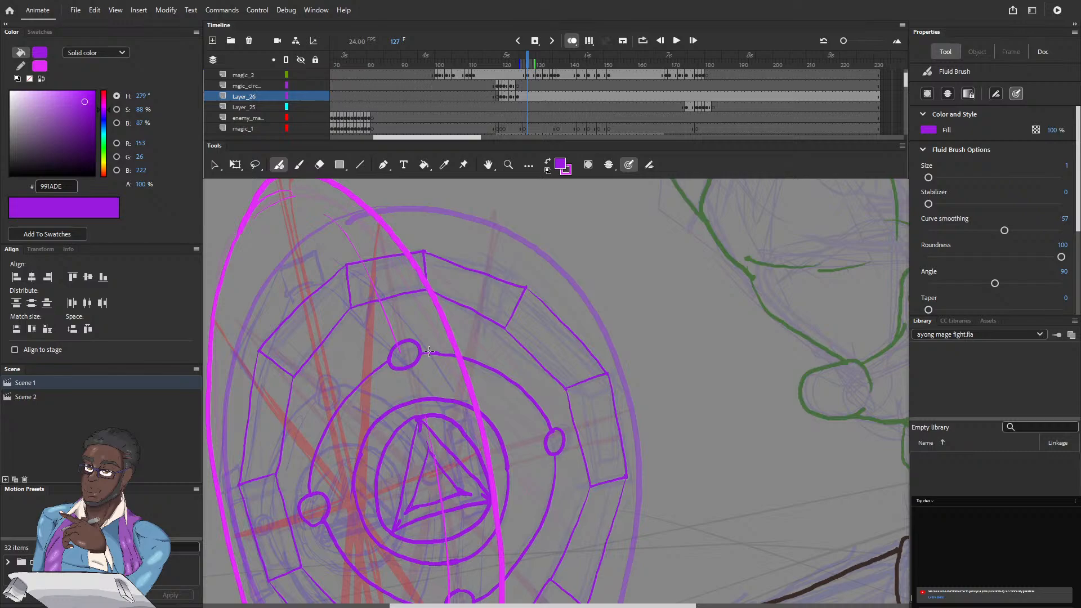
scroll(429, 352, "down", 3)
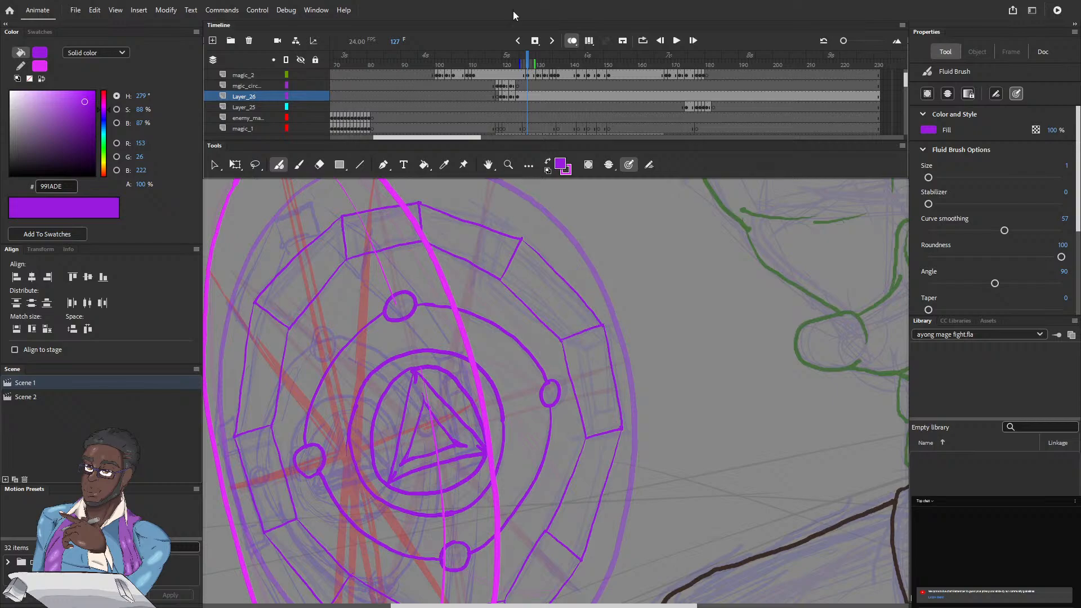
Step: Turn off onion skinning and add a keyframe at frame 127 on Layer_26
key("ctrl+minus")
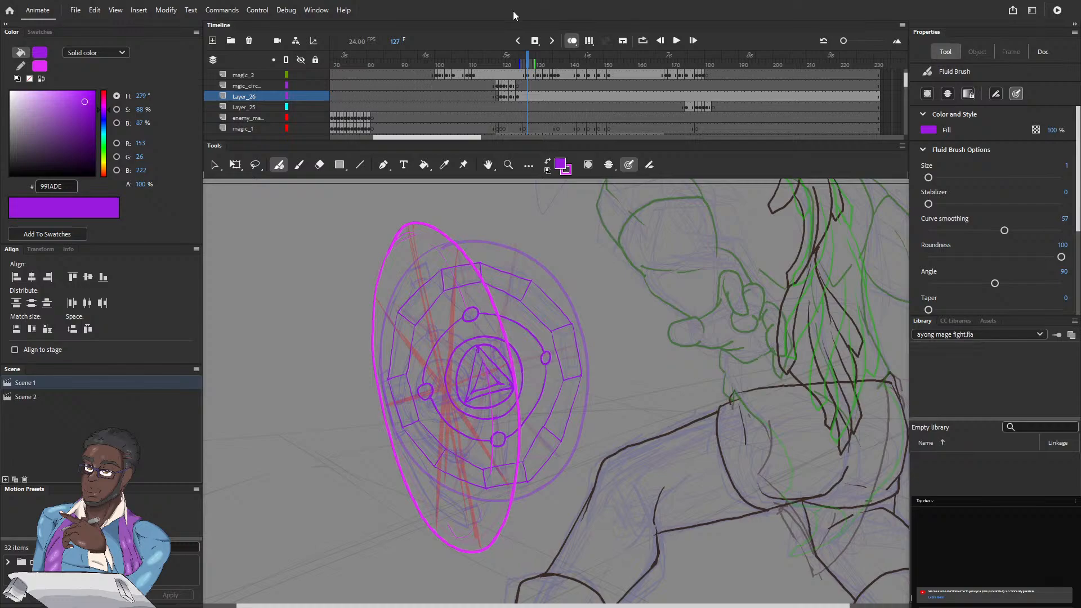
left_click(570, 40)
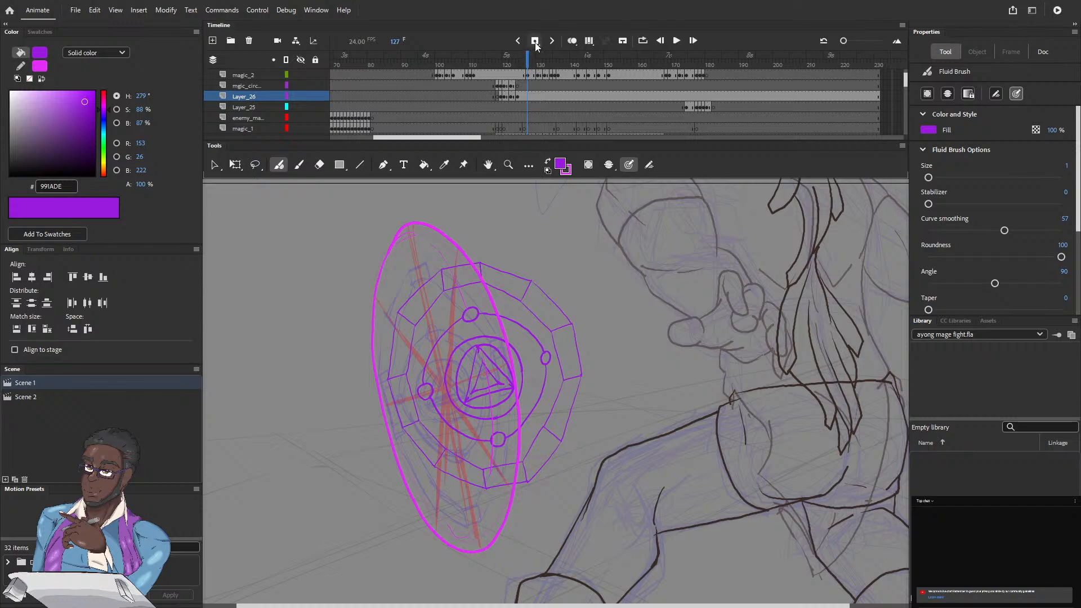
left_click(527, 96)
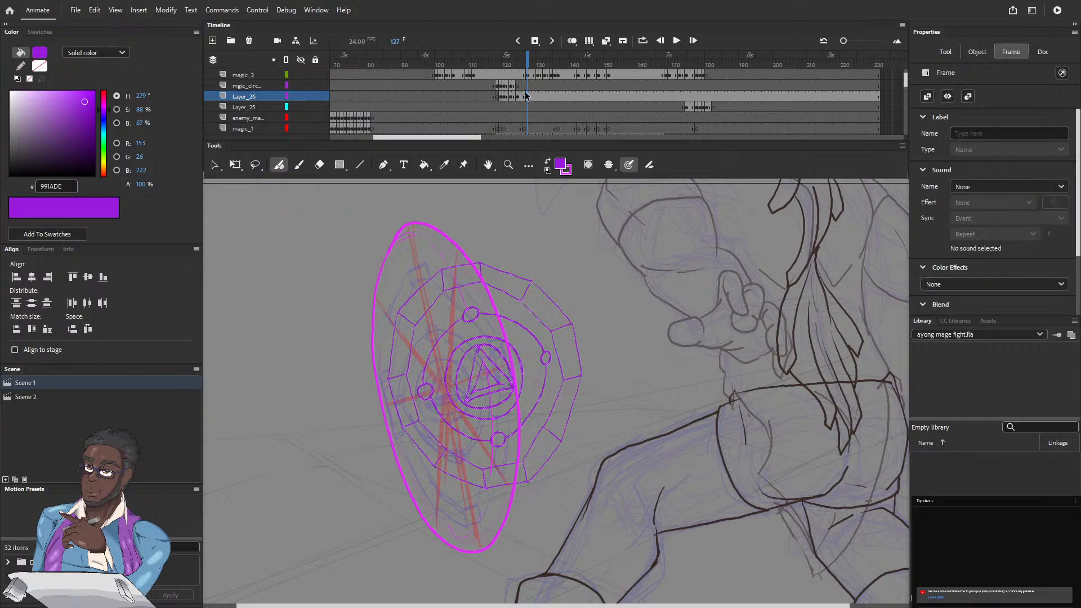
Step: Move the purple circle artwork onto the tilted magenta outline and narrow it to about 202 px wide with Free Transform
left_click(234, 165)
left_click(483, 374)
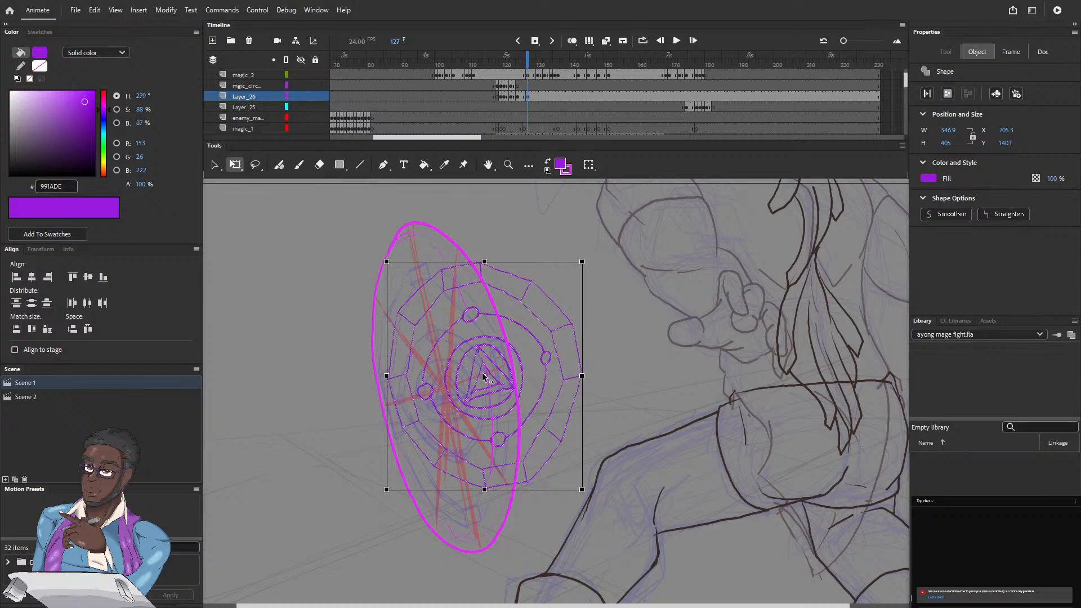
left_click_drag(451, 385, 388, 402)
mouse_move(394, 404)
left_mouse_down()
mouse_move(384, 416)
mouse_move(376, 390)
left_mouse_up()
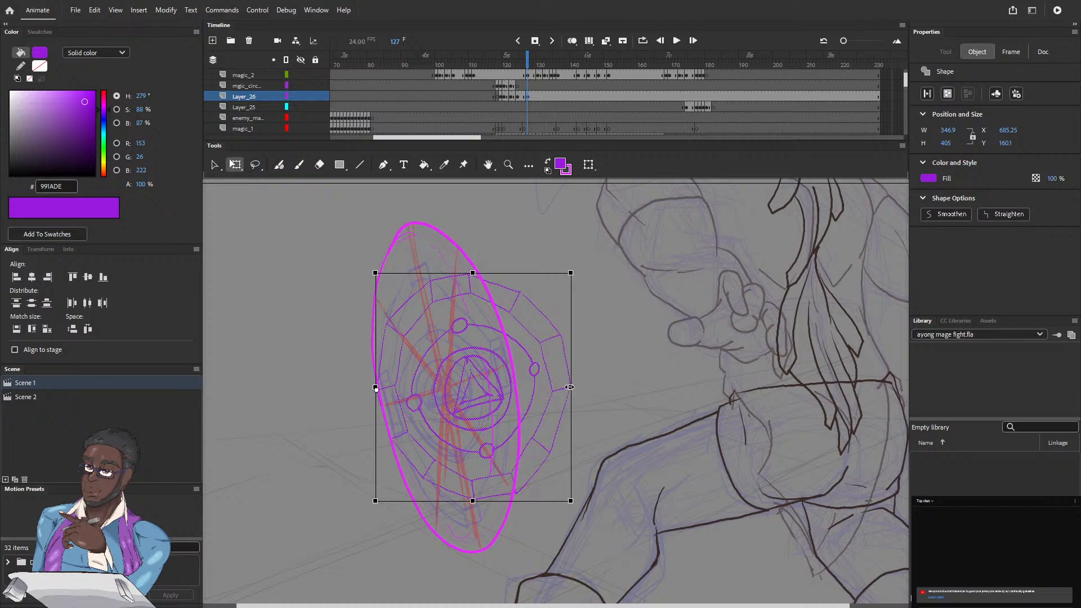
left_click_drag(570, 388, 509, 387)
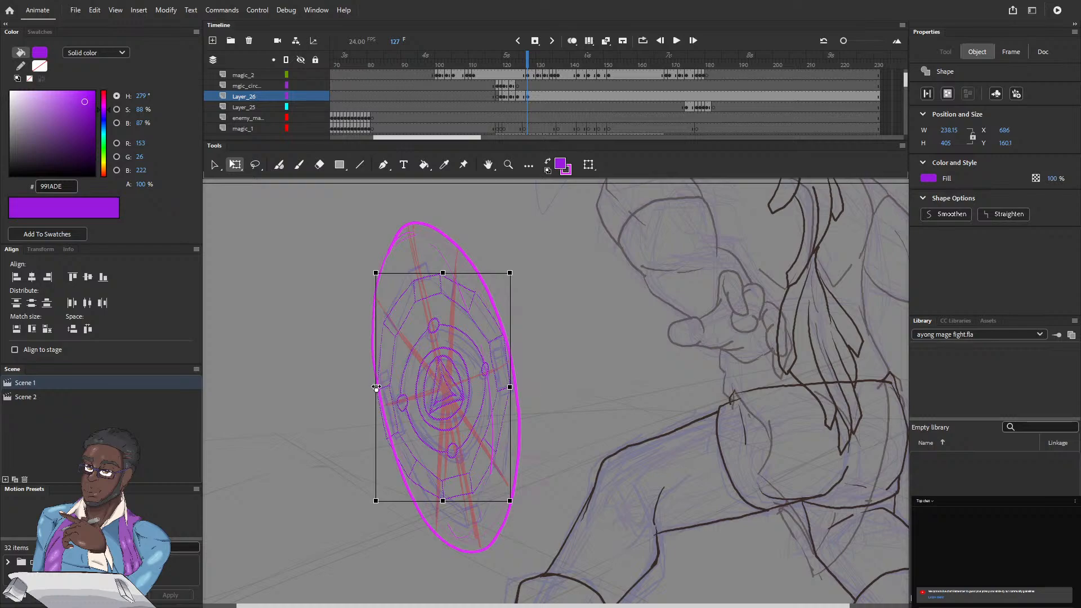
left_click_drag(377, 389, 443, 387)
left_click_drag(510, 387, 500, 387)
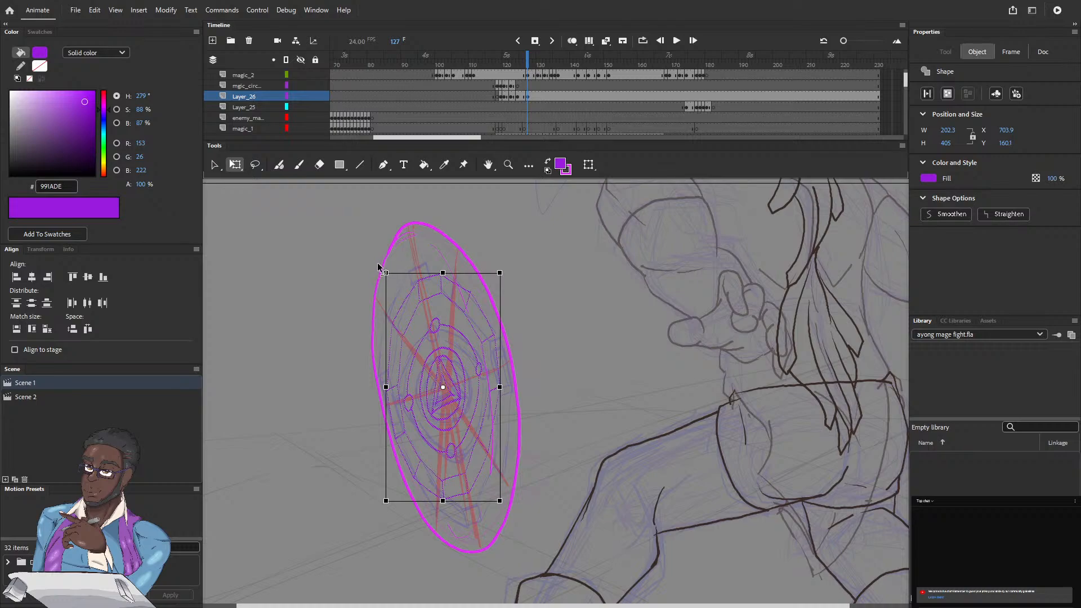
Step: Tilt the purple circle slightly counter-clockwise and stretch it to about 515 px high to fit the magenta outline
left_click_drag(381, 270, 366, 274)
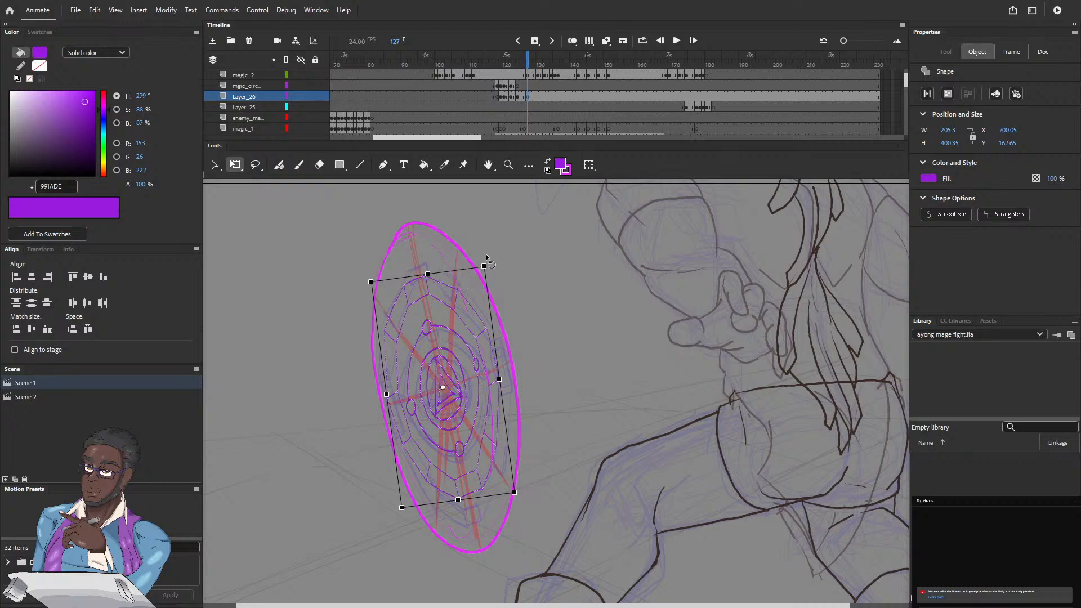
mouse_move(484, 259)
left_mouse_down()
mouse_move(503, 267)
mouse_move(495, 262)
left_mouse_up()
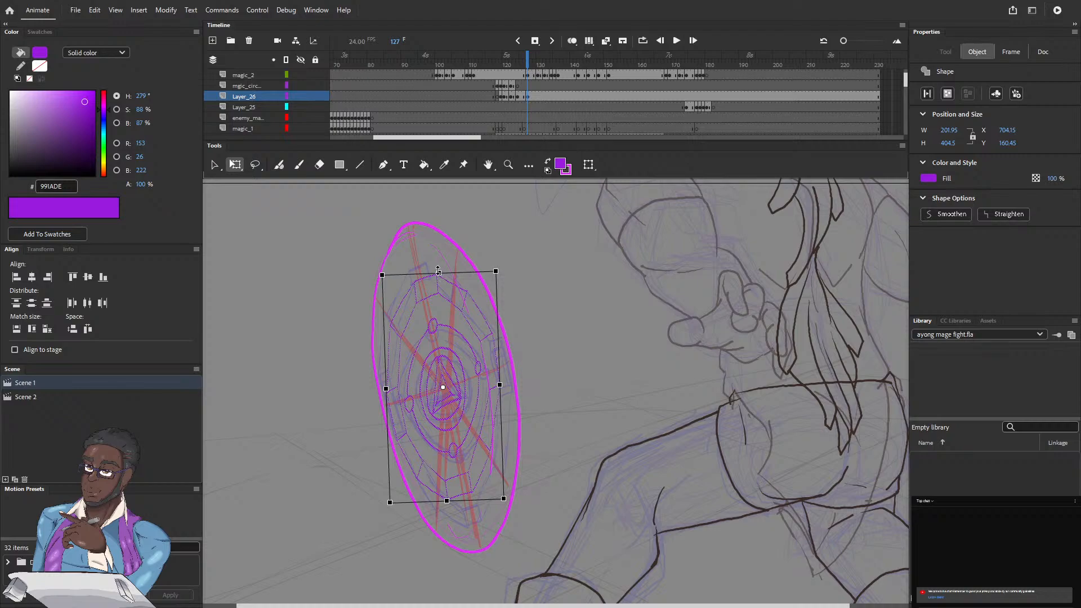
left_click_drag(437, 272, 438, 256)
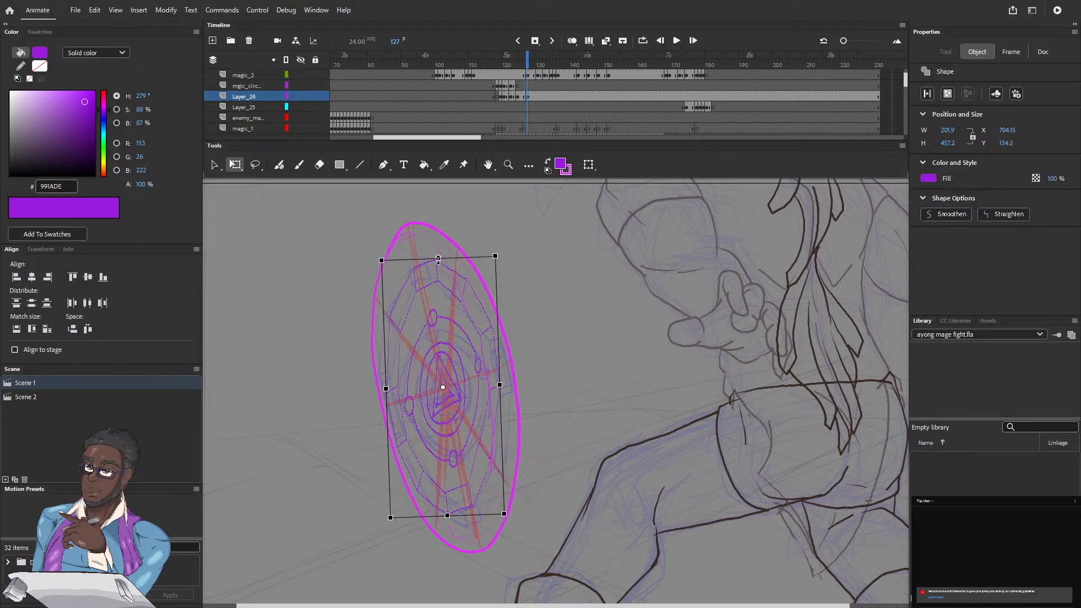
left_click_drag(438, 259, 438, 241)
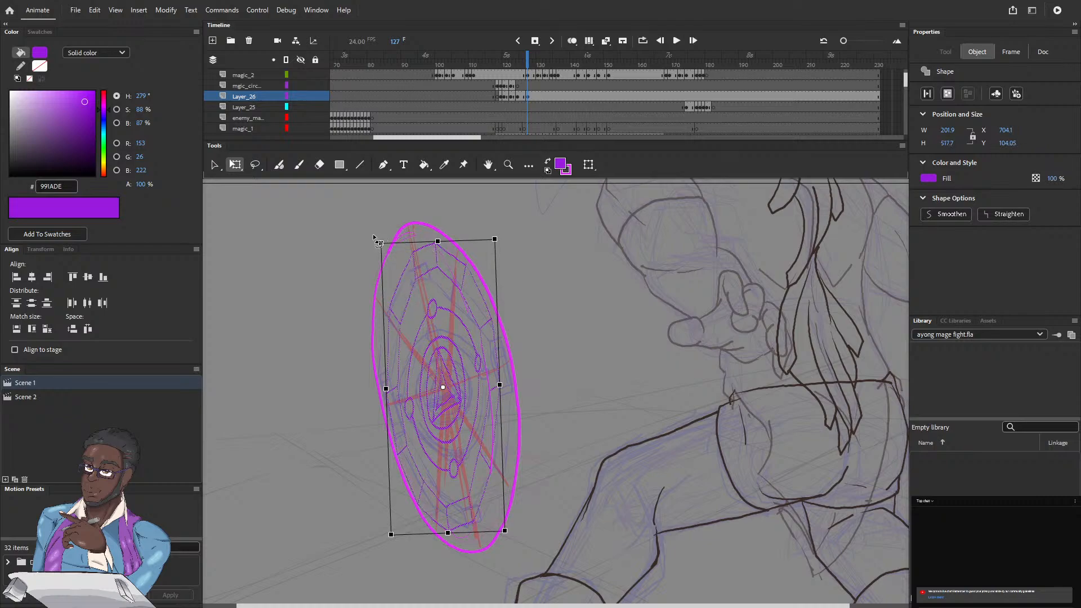
left_click_drag(374, 236, 369, 238)
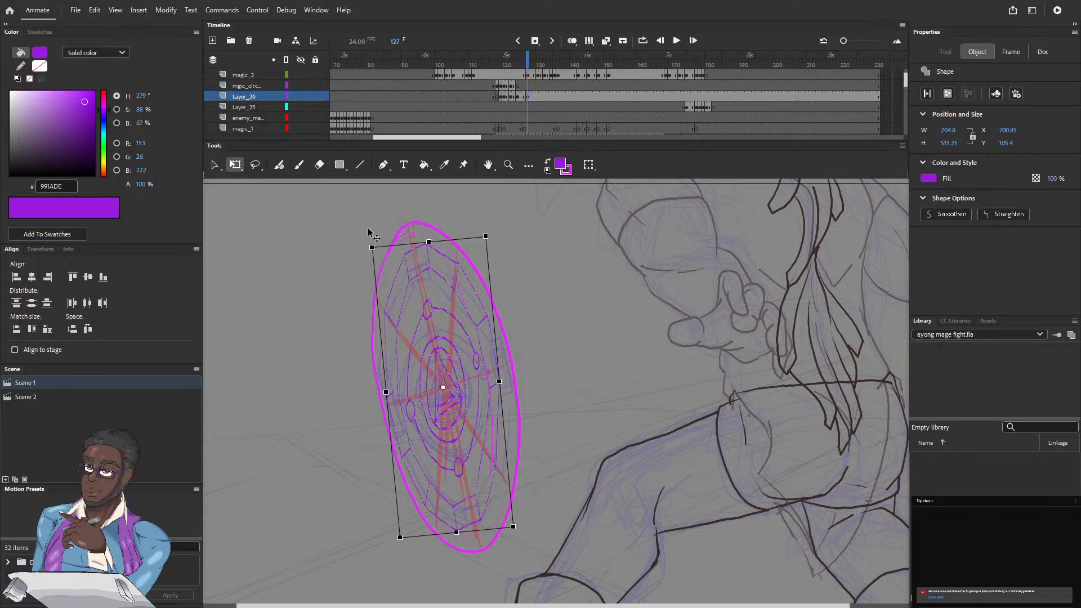
left_click(365, 244)
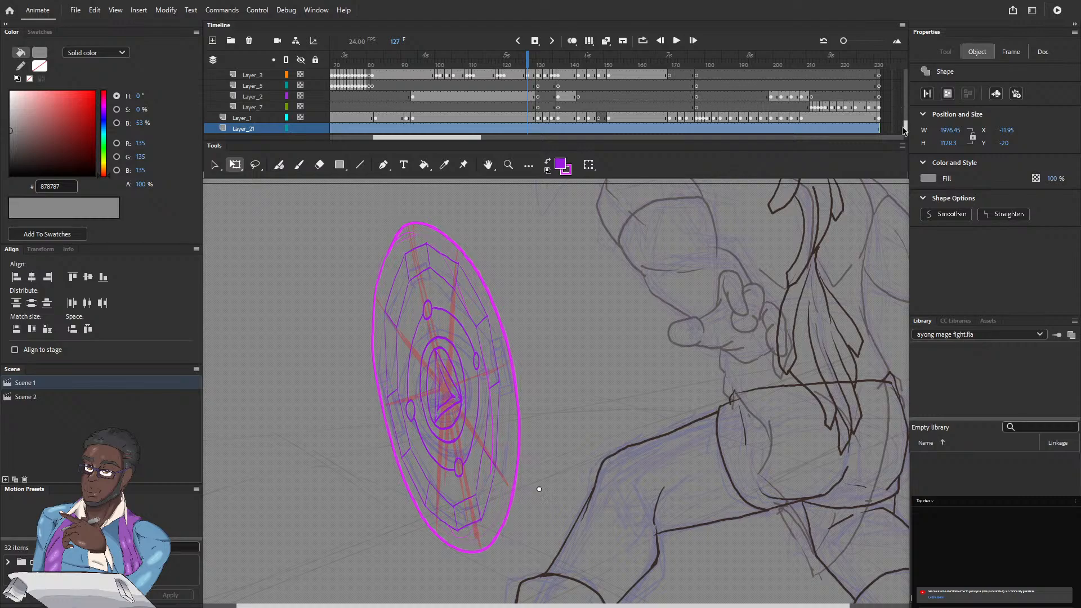
Step: Reselect the purple circle artwork on Layer_26 at frame 127
scroll(904, 127, "up", 5)
scroll(904, 127, "up", 5)
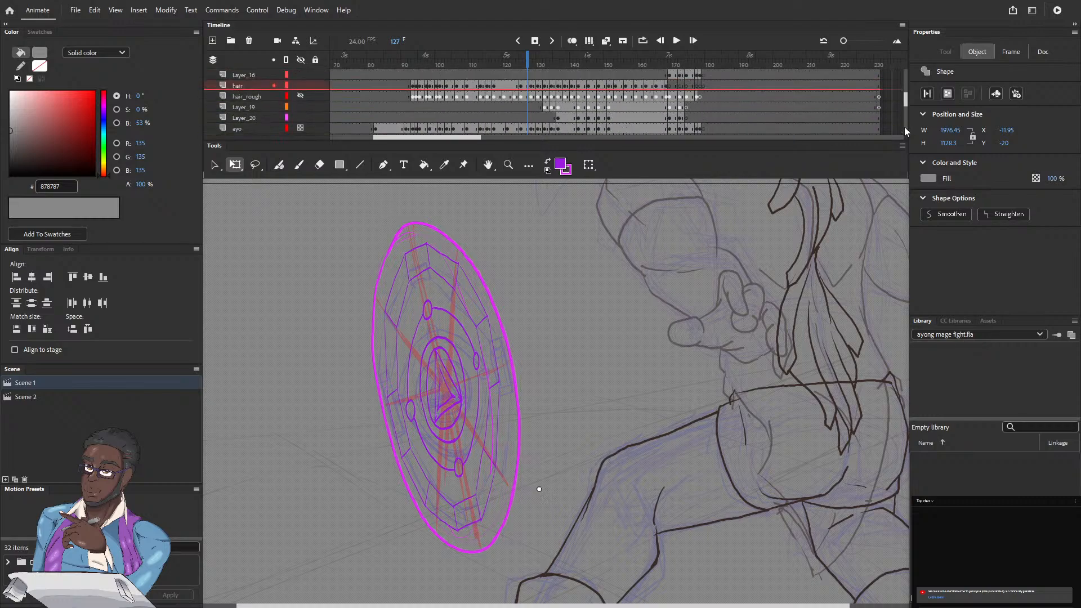
scroll(904, 127, "up", 3)
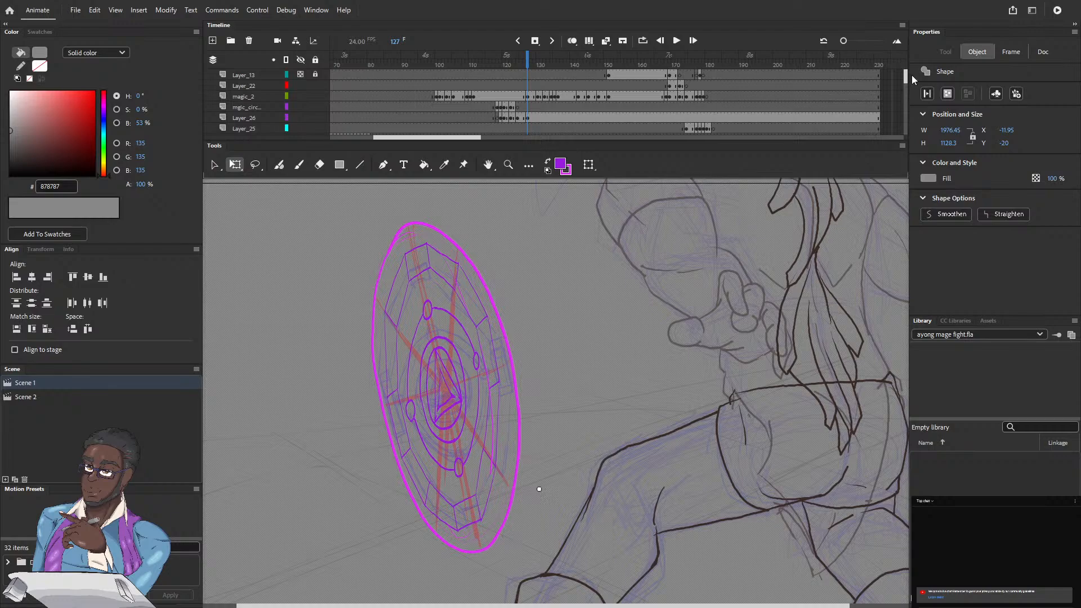
left_click(244, 119)
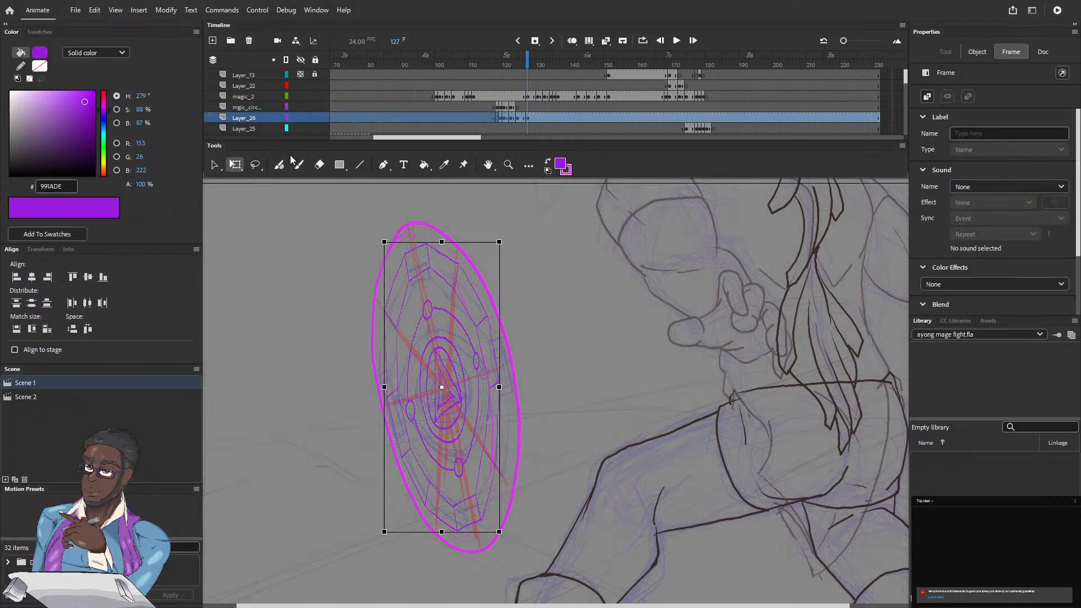
Step: Try to rotate the purple circle slightly clockwise inside the magenta outline
left_click_drag(382, 246, 382, 242)
key("ctrl+z")
key("ctrl+y")
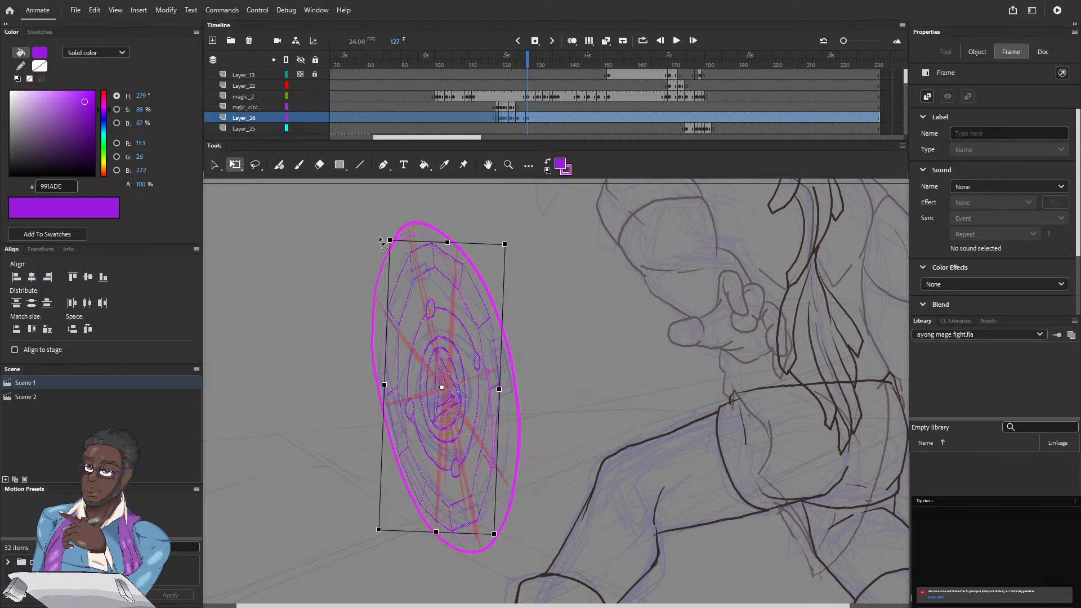
key("ctrl+z")
key("ctrl+y")
key("ctrl+z")
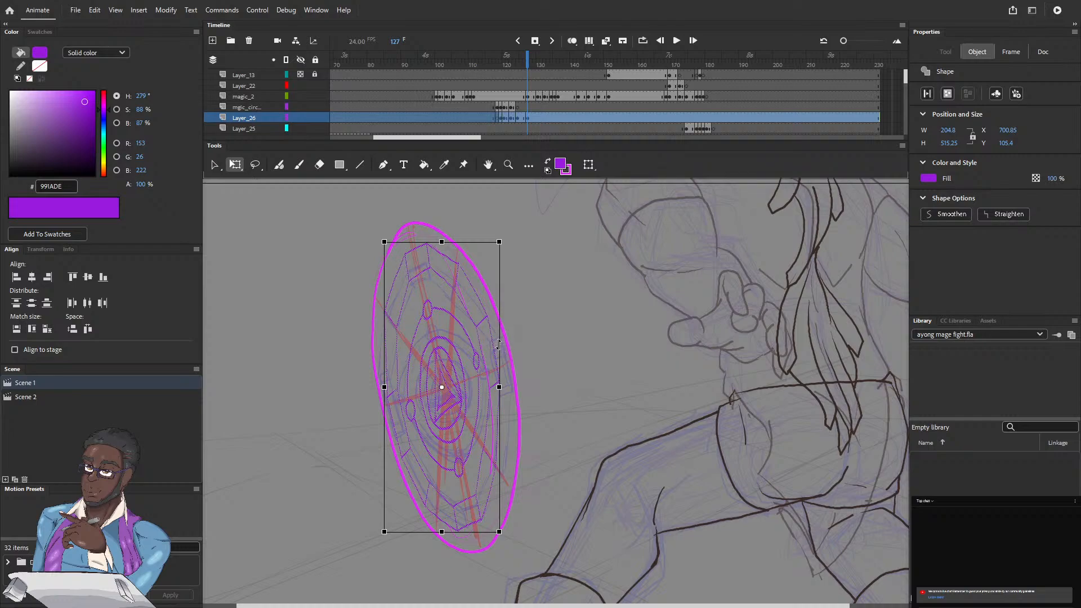
Step: Skew the purple circle vertically to about 537 px high to follow the magenta outline's slant, and compare it with the earlier frames
left_click_drag(498, 344, 499, 352)
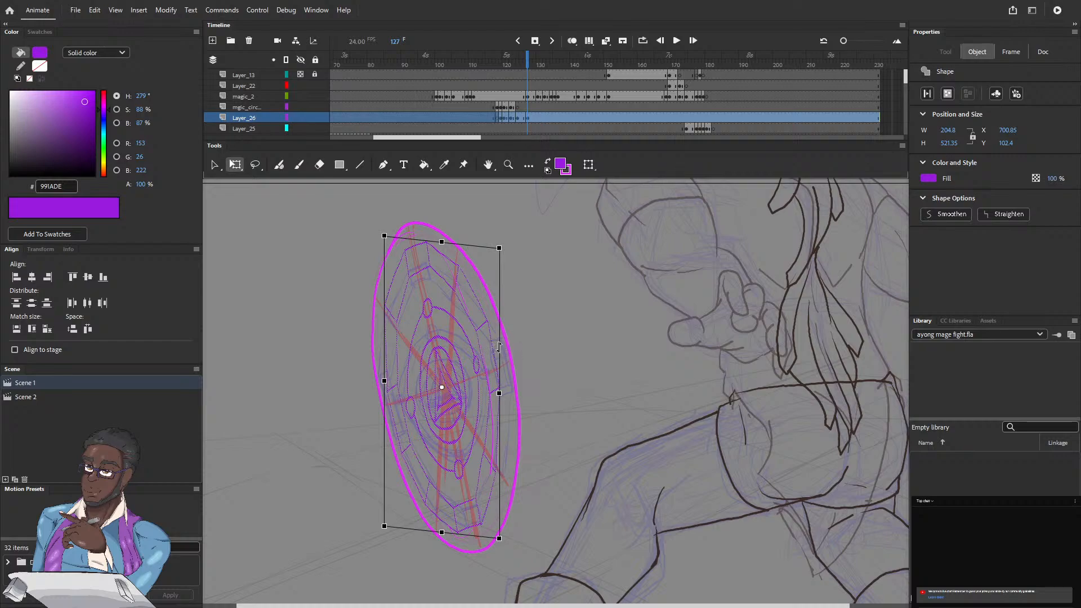
left_click_drag(500, 347, 502, 350)
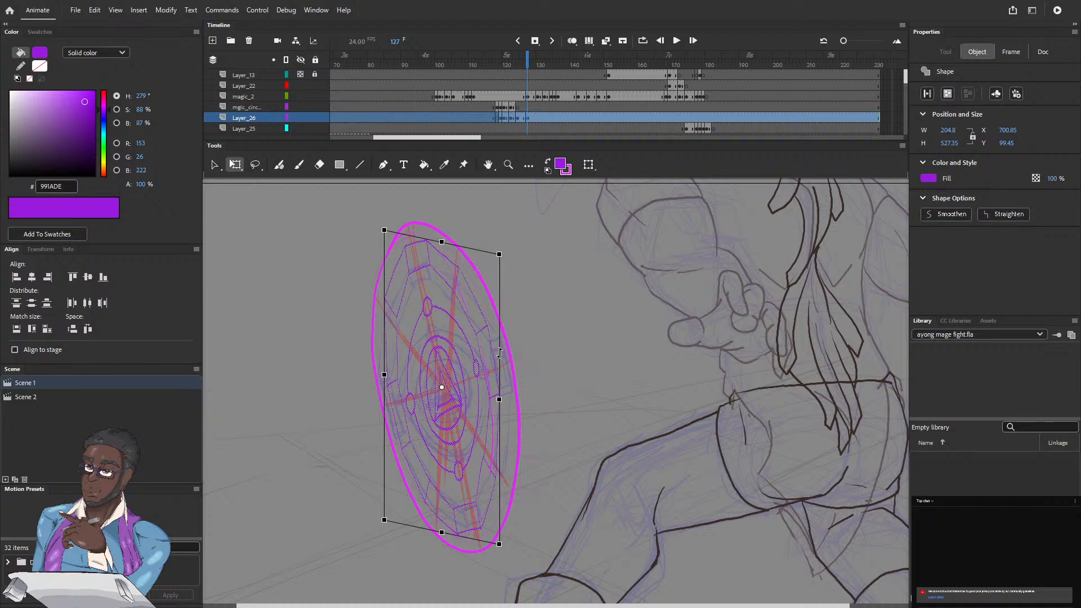
left_click_drag(499, 351, 498, 355)
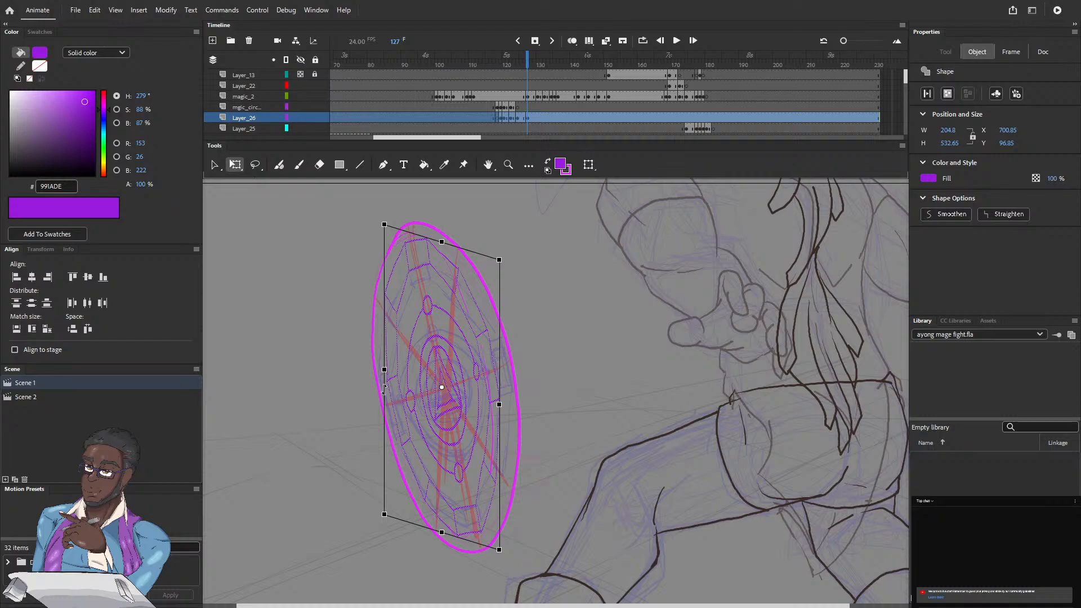
left_click_drag(384, 389, 383, 385)
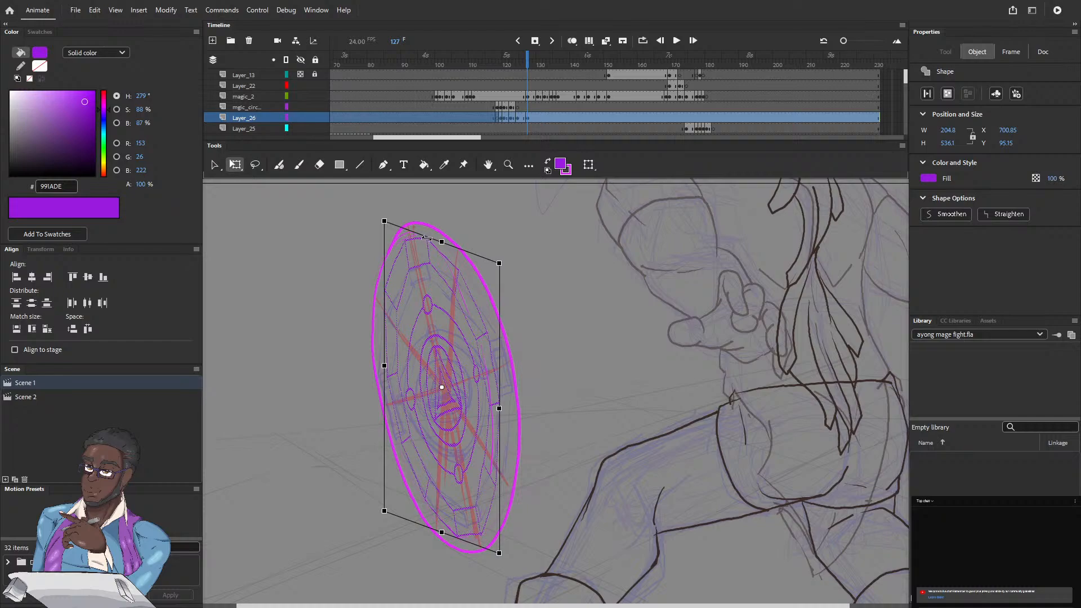
left_click_drag(427, 238, 430, 238)
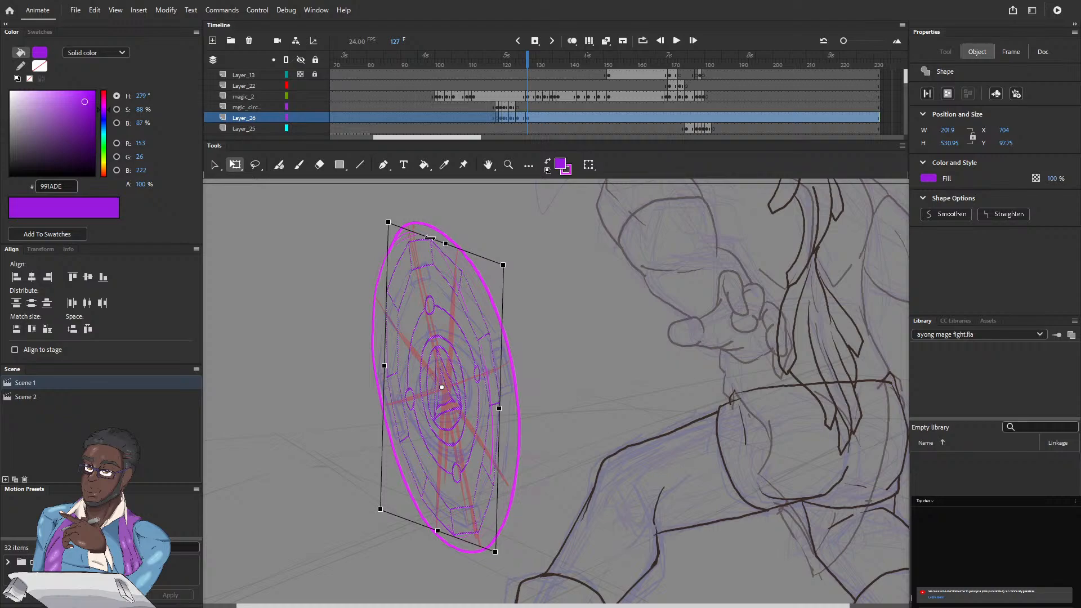
left_click_drag(429, 238, 427, 237)
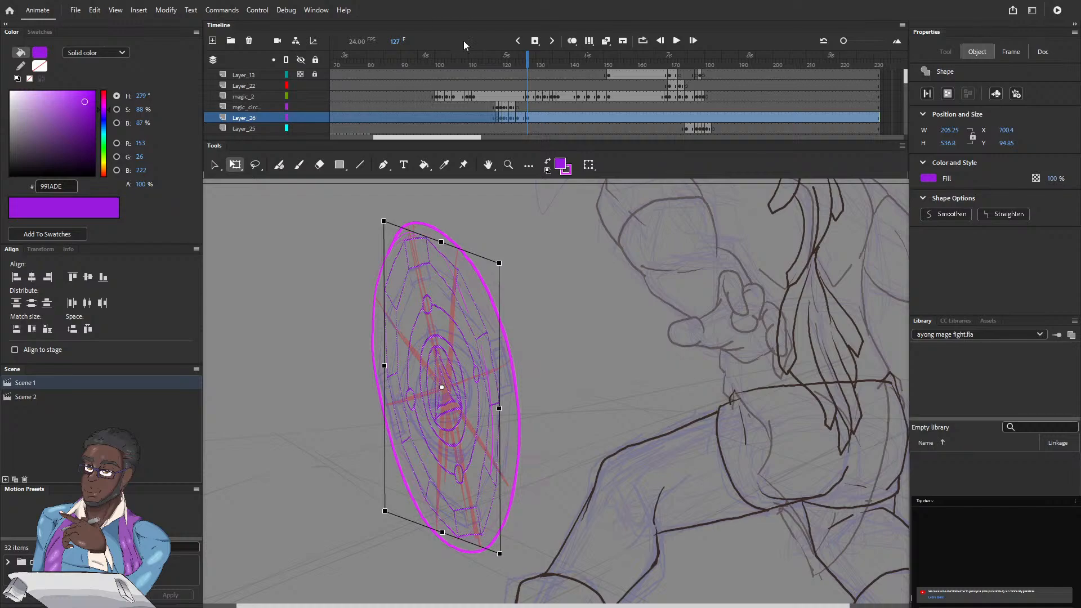
left_click_drag(528, 59, 494, 60)
left_click(528, 60)
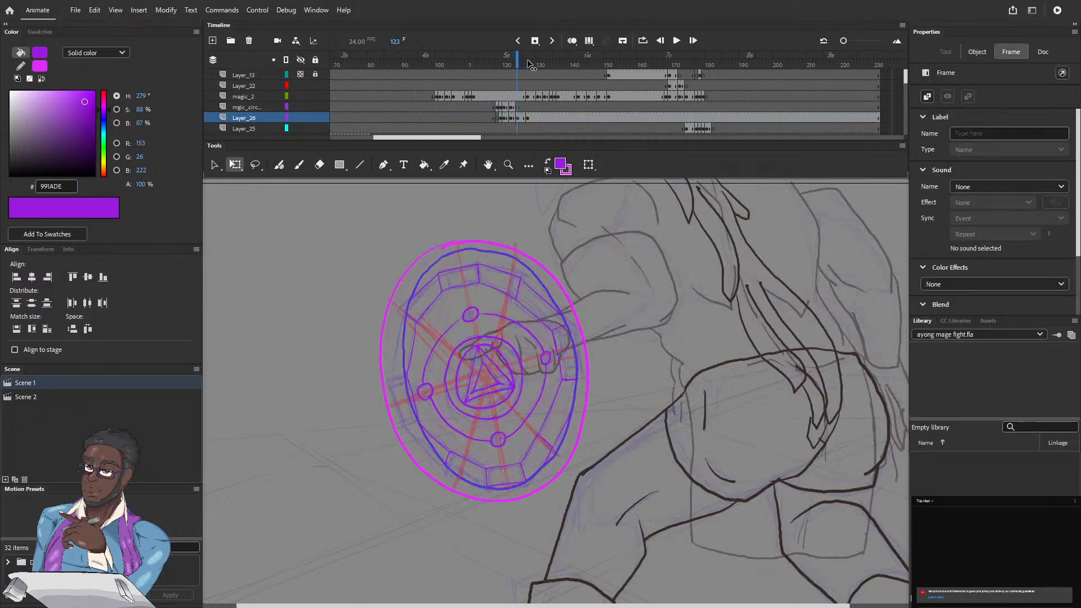
Step: Insert a keyframe on Layer_26 at frame 130 and move the purple circle onto that frame's magenta outline
left_click(530, 61)
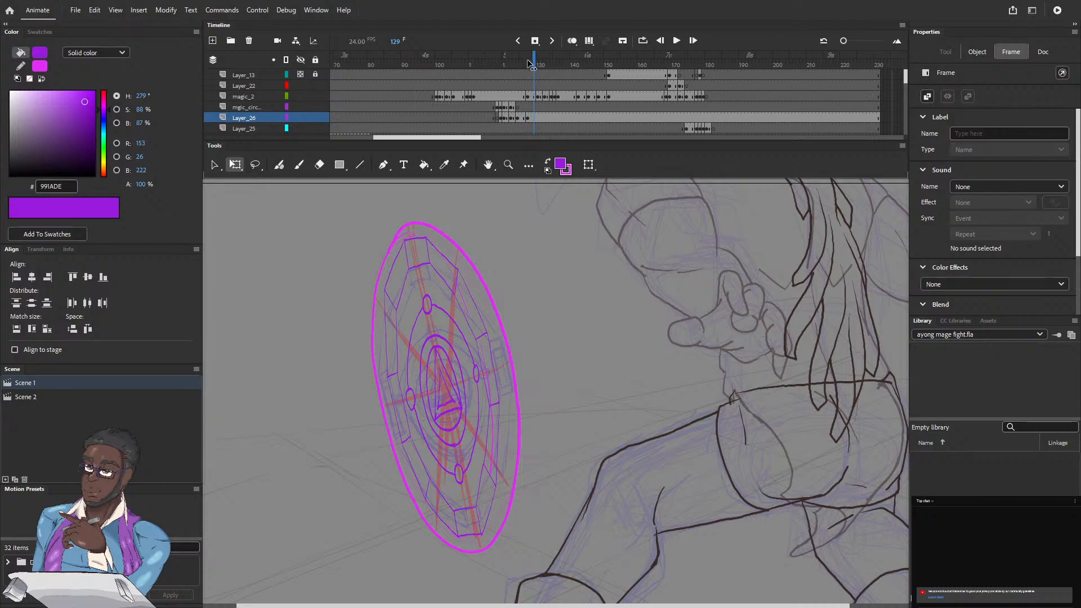
key("period")
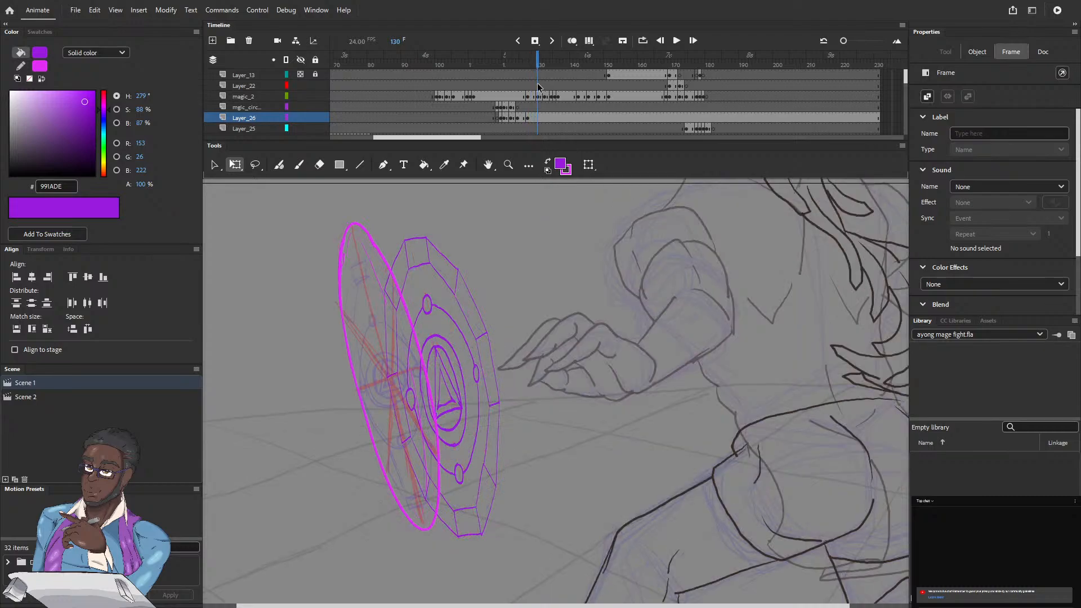
left_click(534, 44)
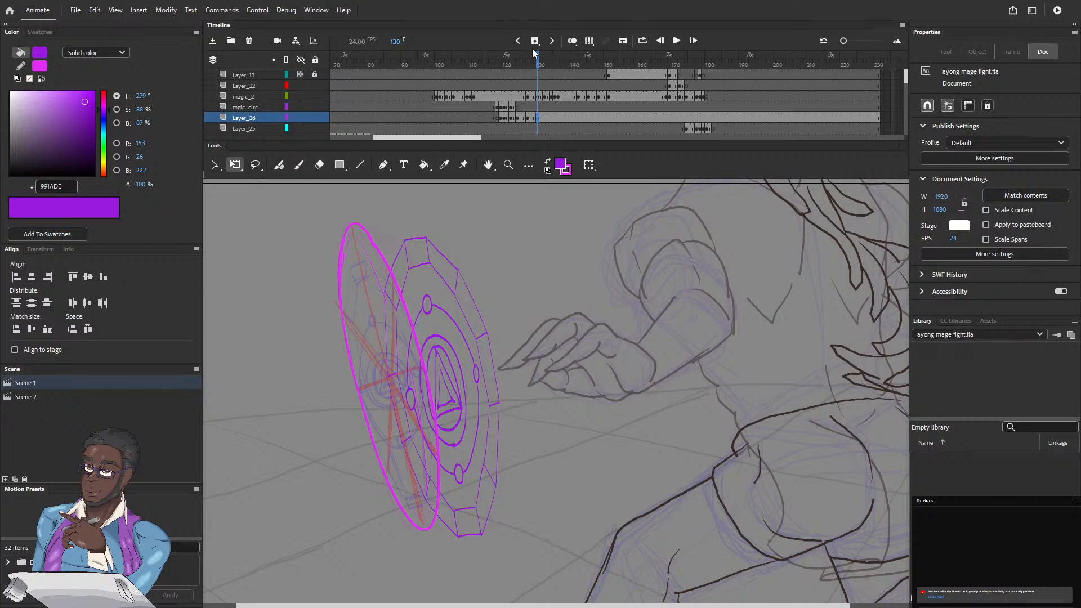
left_click(535, 116)
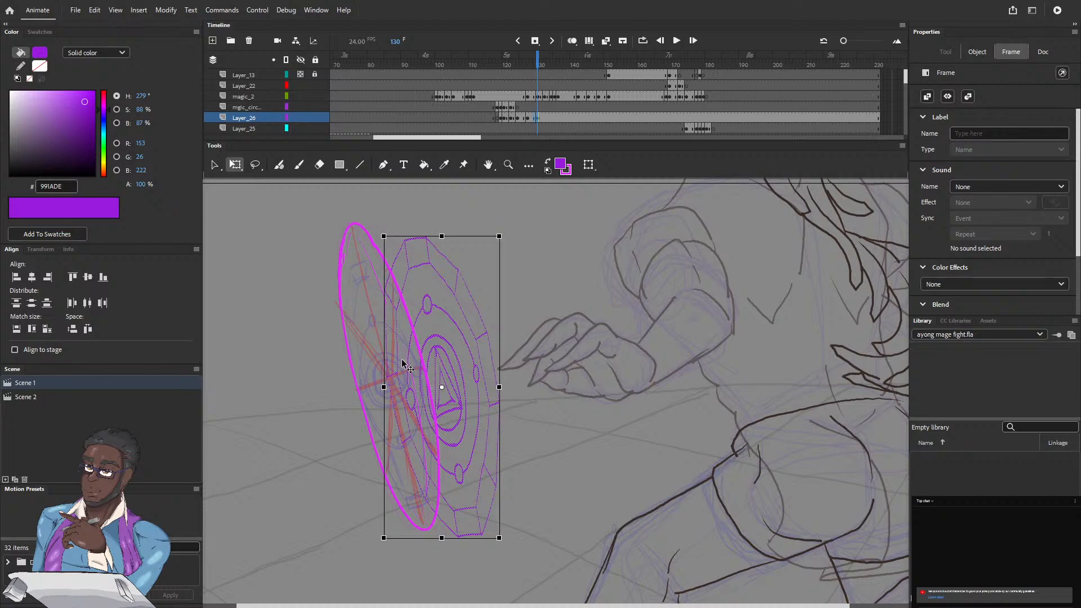
left_click_drag(422, 397, 367, 383)
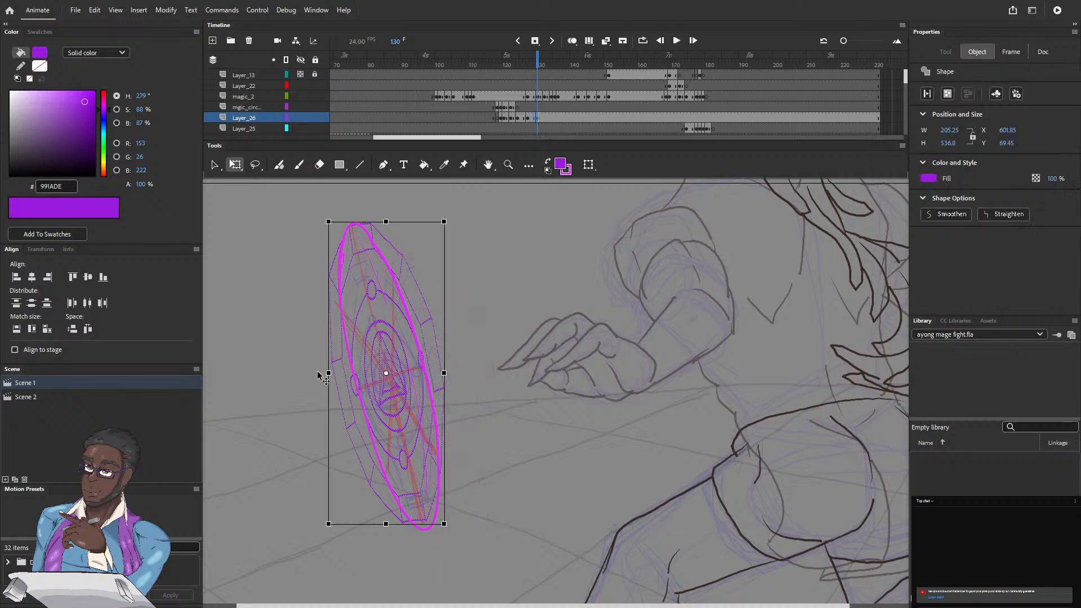
Step: Narrow, rotate and skew the purple circle at frame 130 to about 152 by 480 px, following the tilted magenta outline
left_click_drag(328, 373, 352, 373)
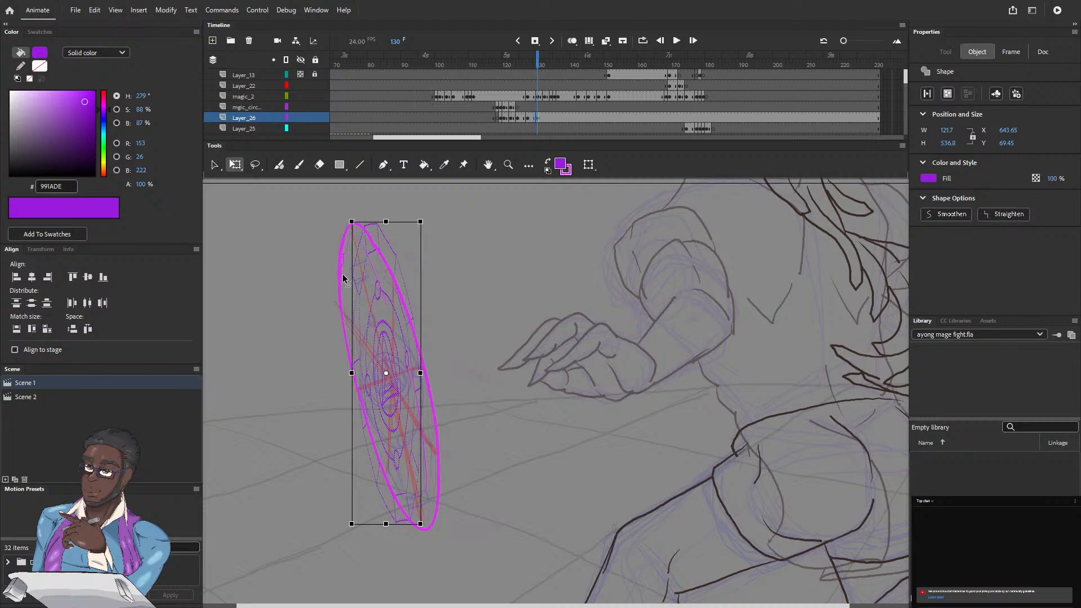
left_click_drag(352, 373, 355, 373)
left_click_drag(347, 214, 366, 240)
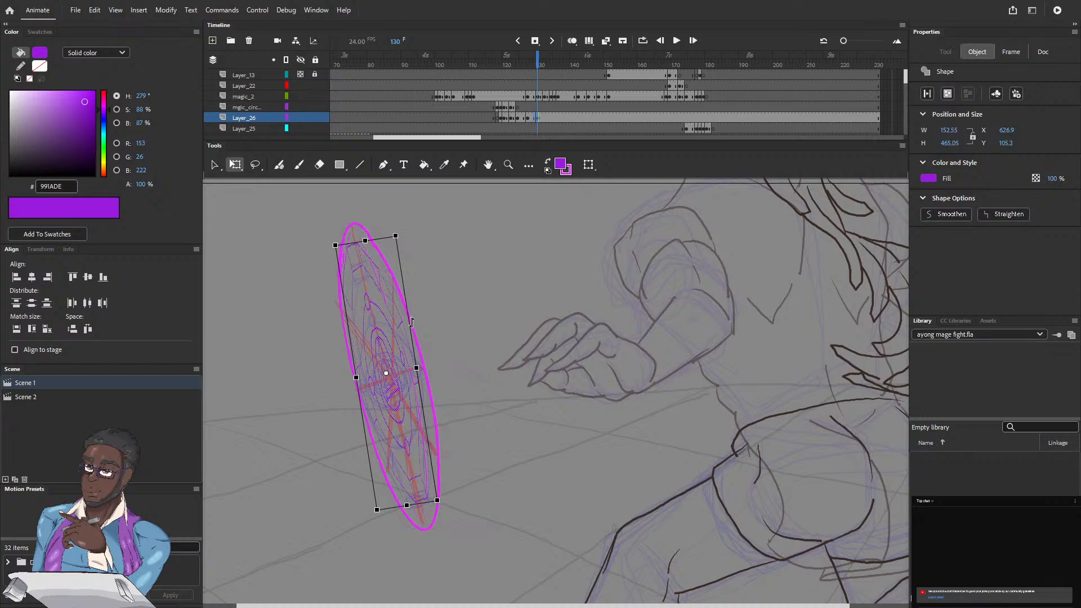
left_click_drag(409, 324, 411, 335)
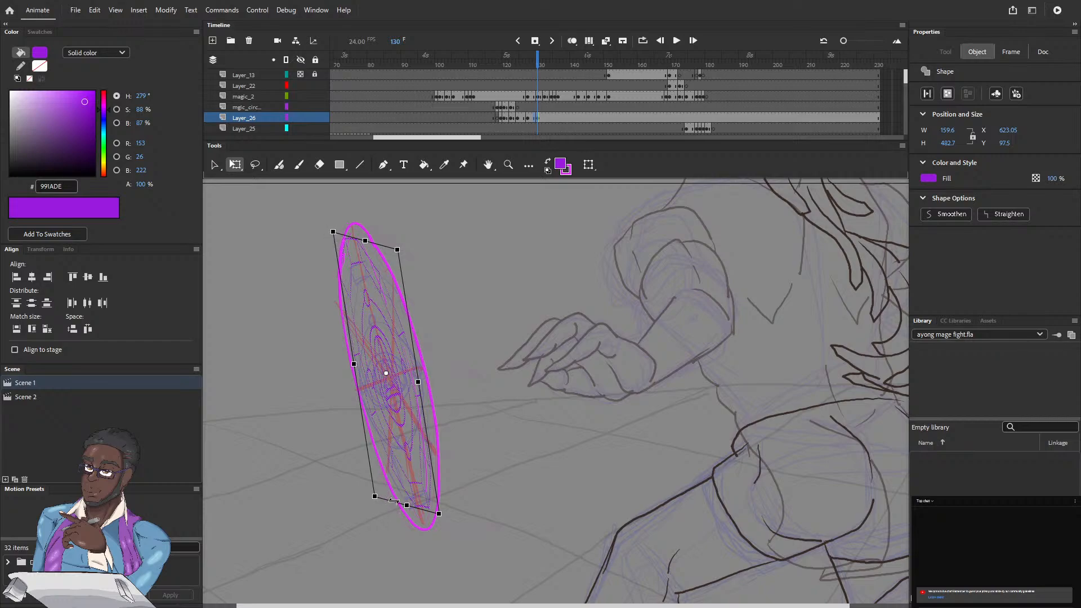
left_click_drag(393, 502, 389, 503)
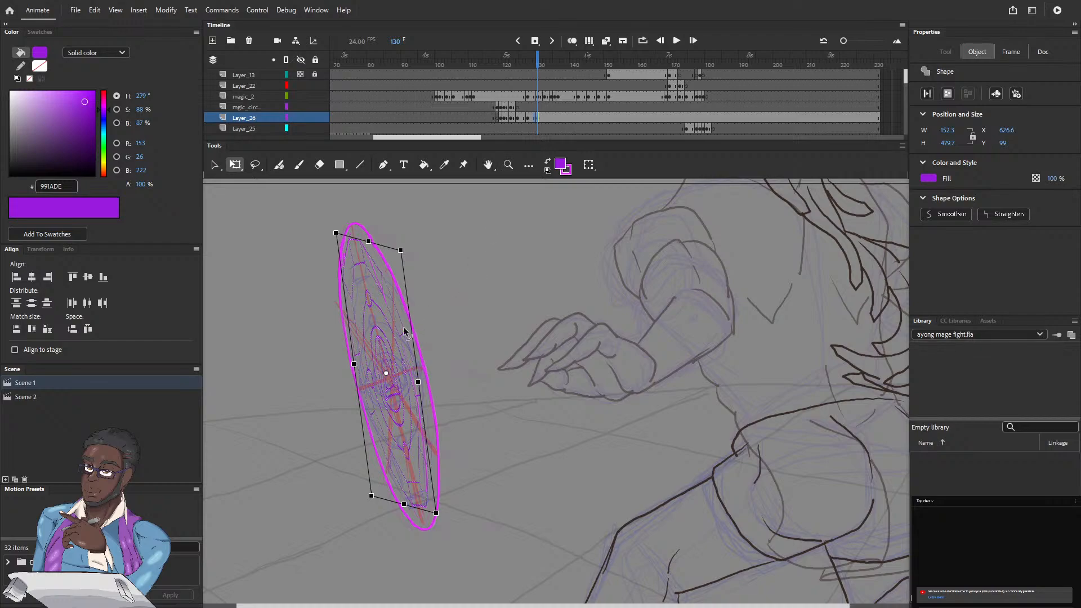
Step: Lock the gray background on Layer_21 and return to the magic circle layers
left_click(365, 343)
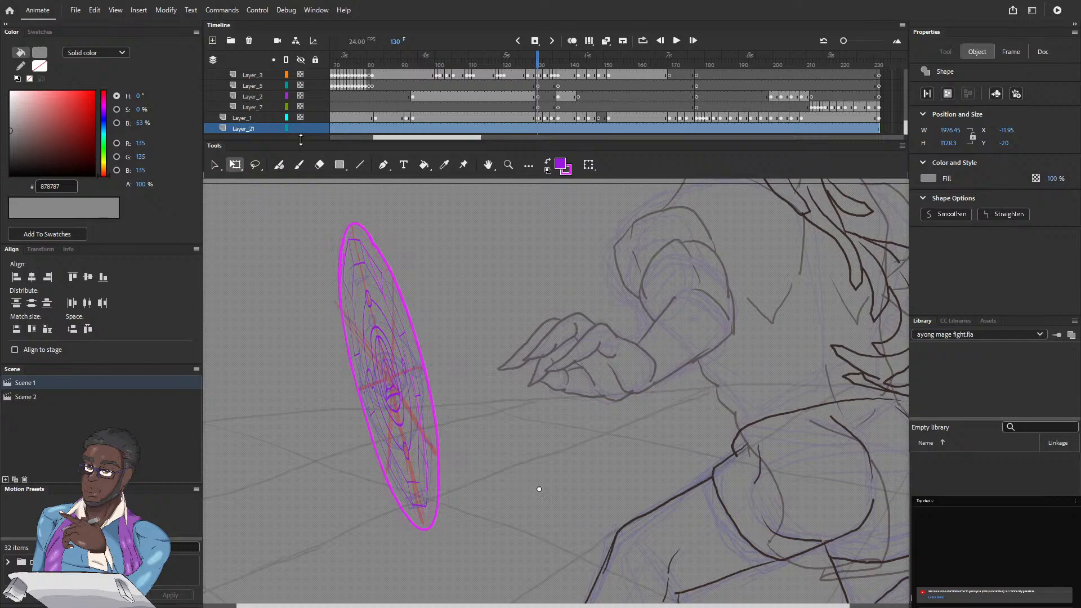
left_click(316, 129)
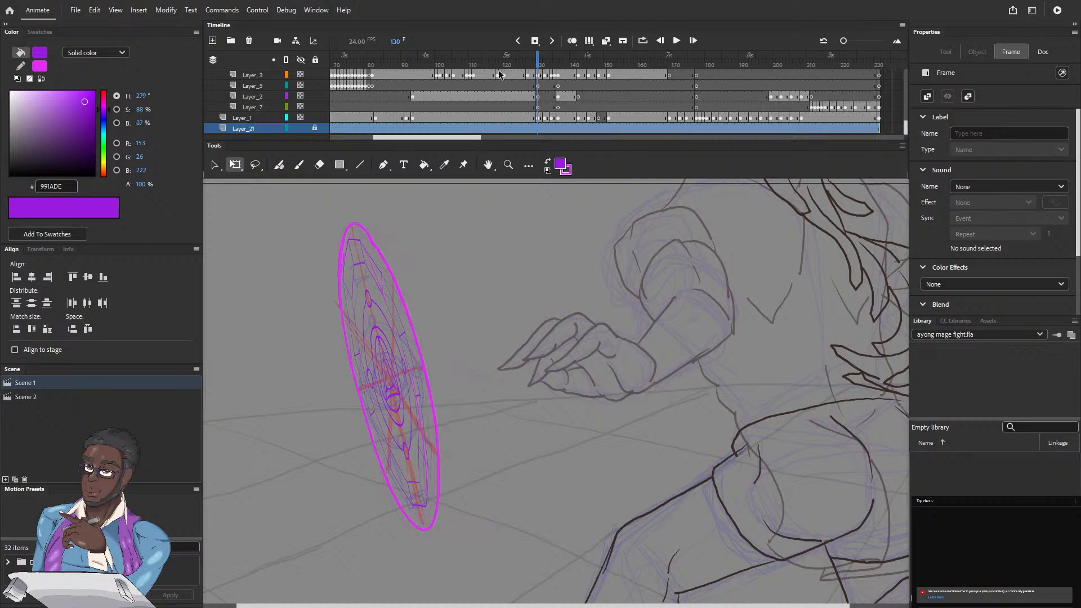
scroll(905, 127, "up", 5)
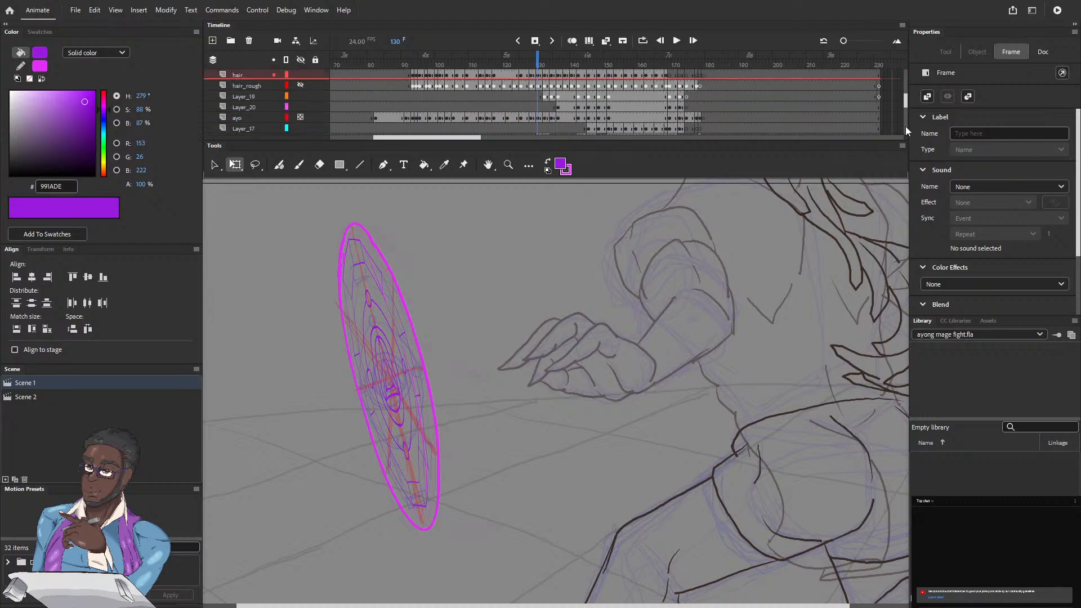
scroll(906, 126, "up", 5)
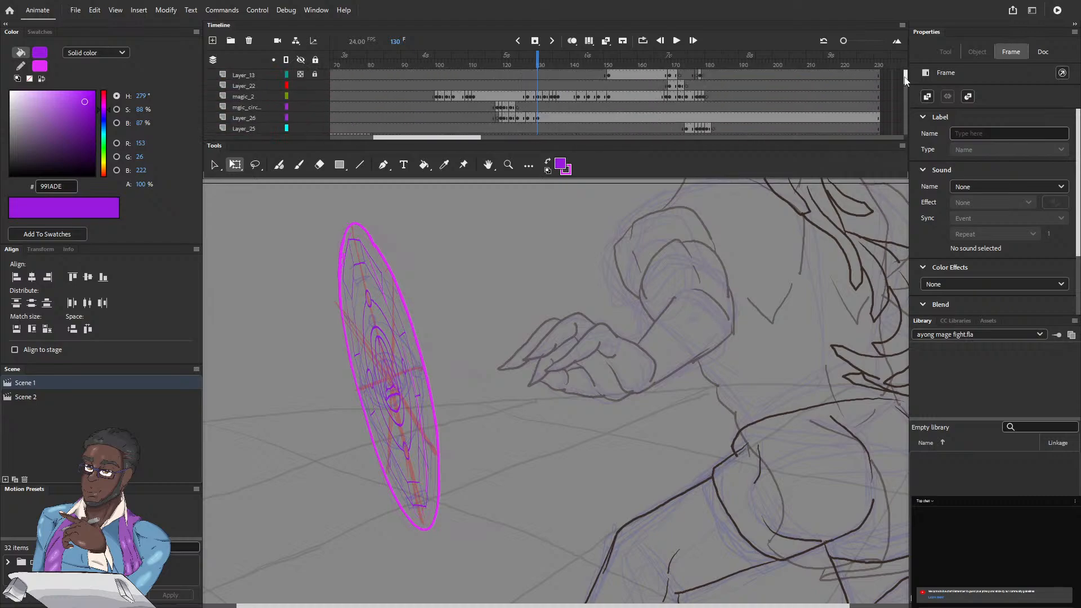
Step: Inspect the fitted purple circle at frame 131 with the magic_2 outline layer temporarily hidden
left_click(540, 62)
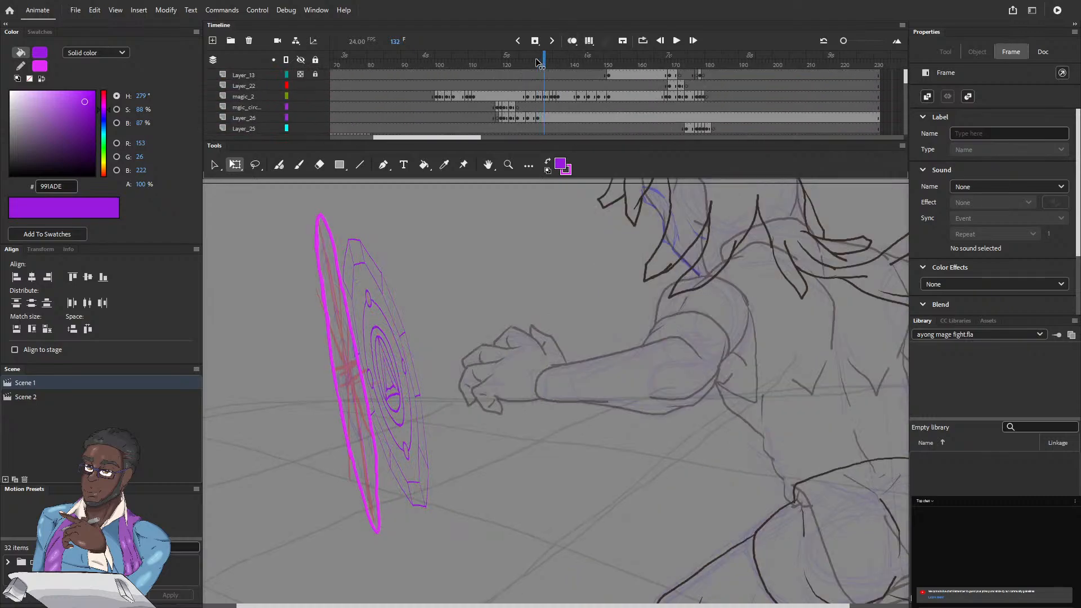
left_click(539, 61)
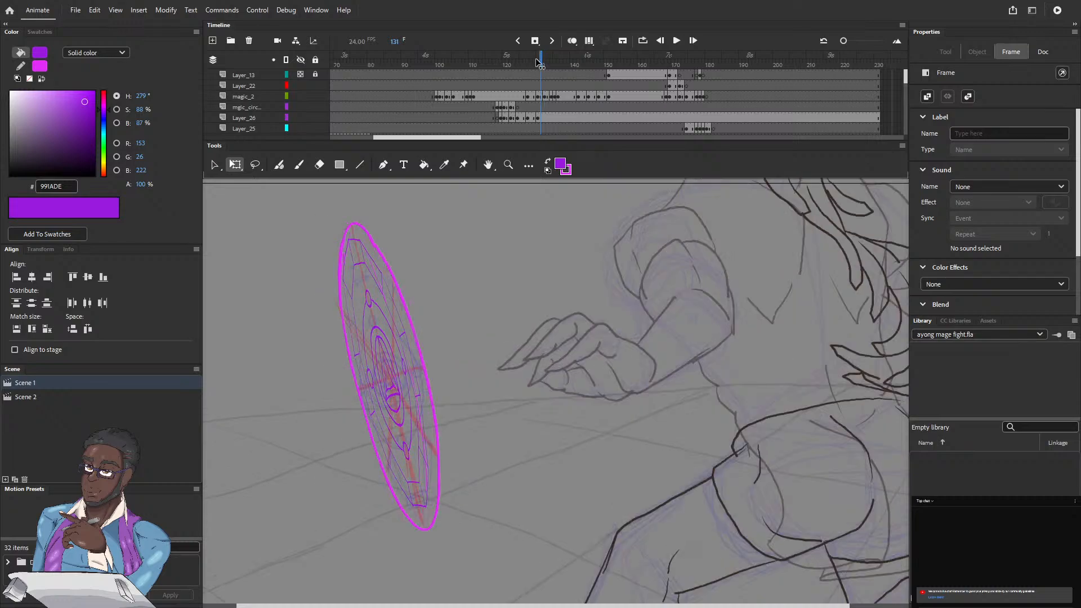
left_click(301, 95)
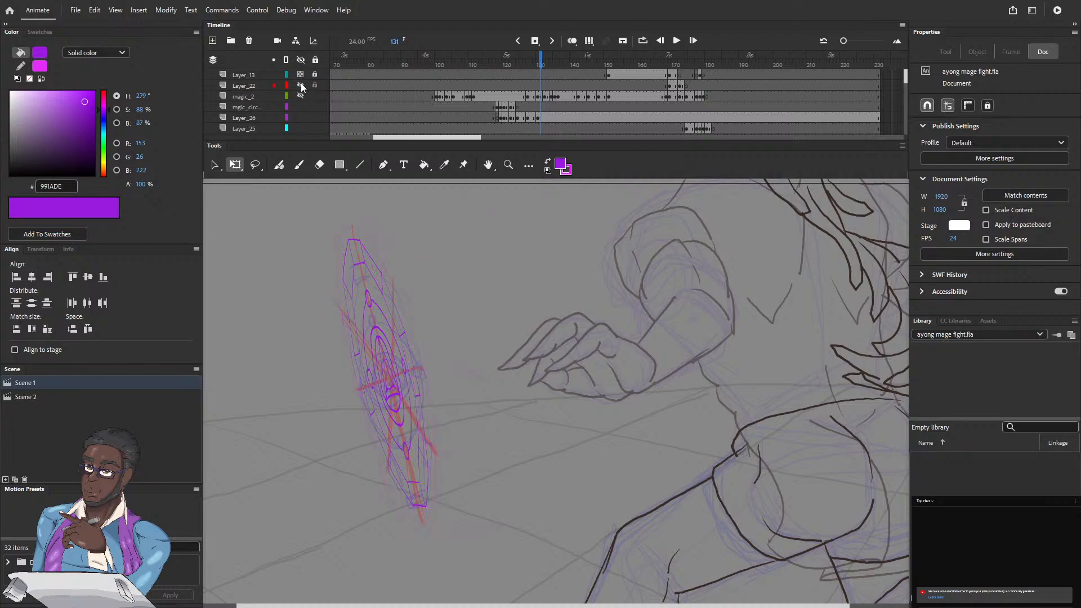
left_click(301, 96)
Step: Compare the purple circle with the magenta outlines by stepping back and forth between frames 128 and 135
left_click(543, 63)
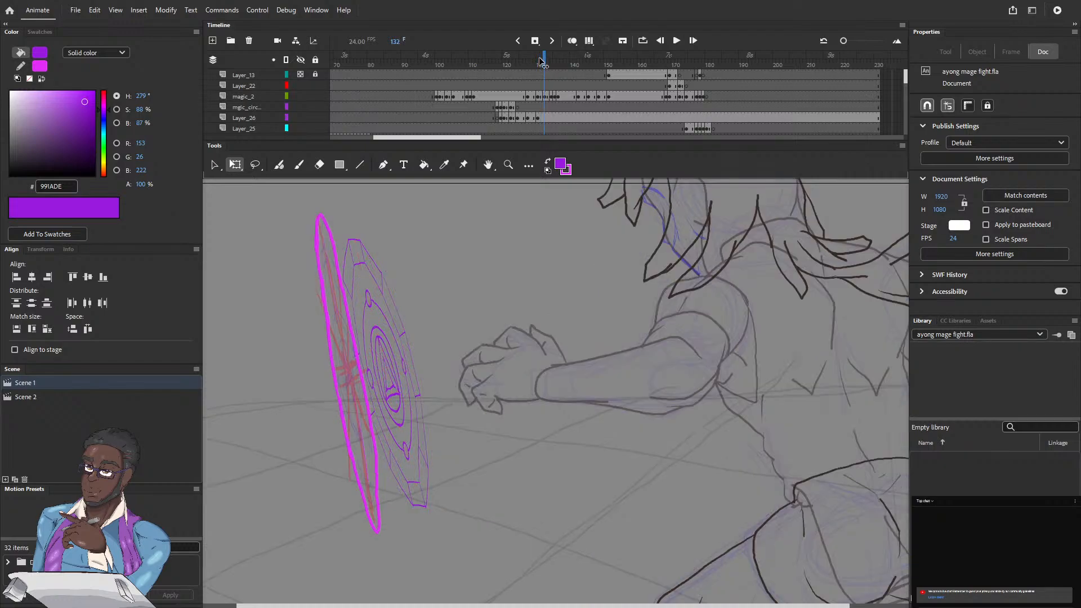
key("comma")
key("comma")
key("comma")
key("comma")
key("comma")
key("comma")
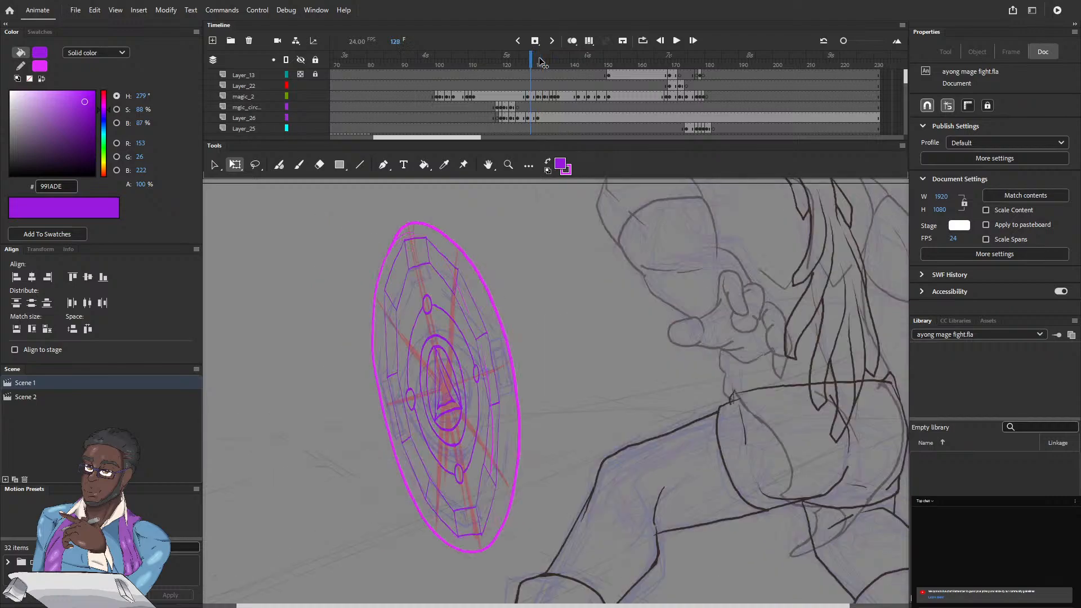
key("period")
key("period")
key("period")
key("period")
key("period")
key("period")
key("period")
key("period")
key("period")
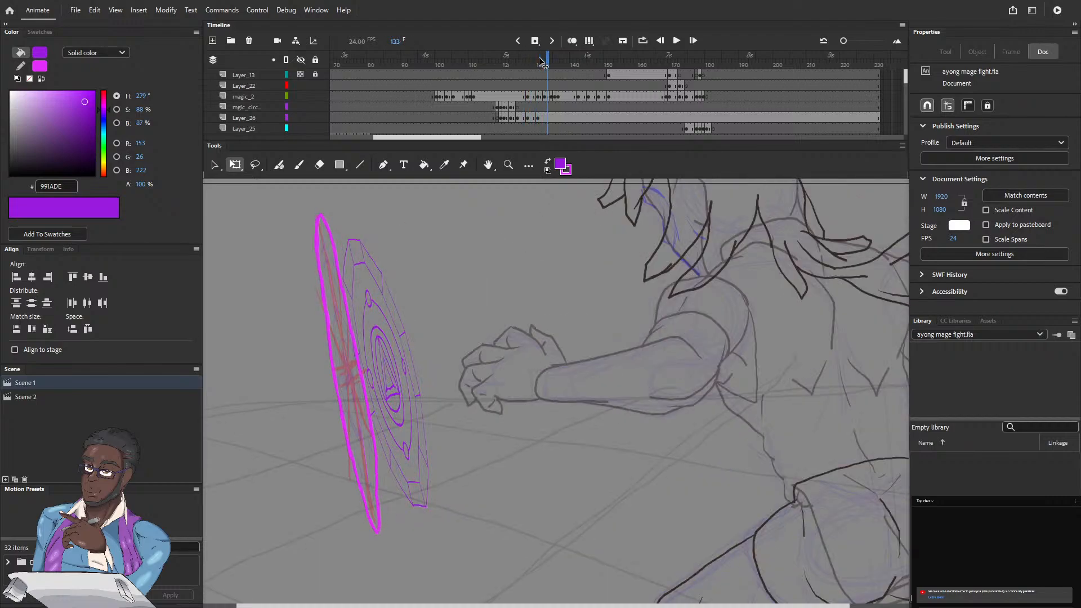
key("comma")
key("comma")
key("comma")
key("comma")
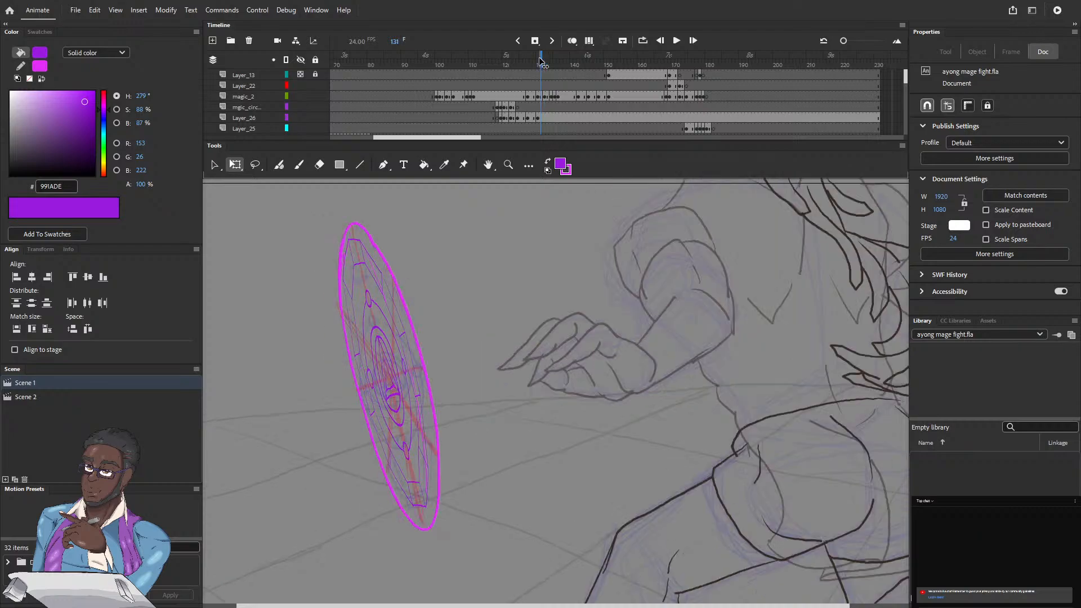
key("period")
key("period")
key("period")
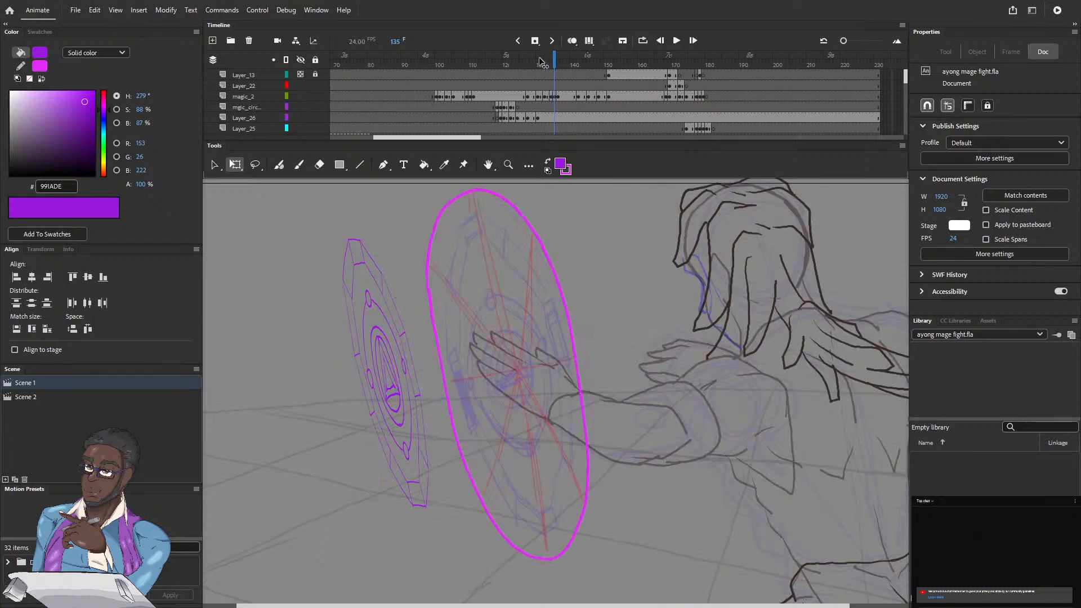
key("comma")
key("comma")
key("comma")
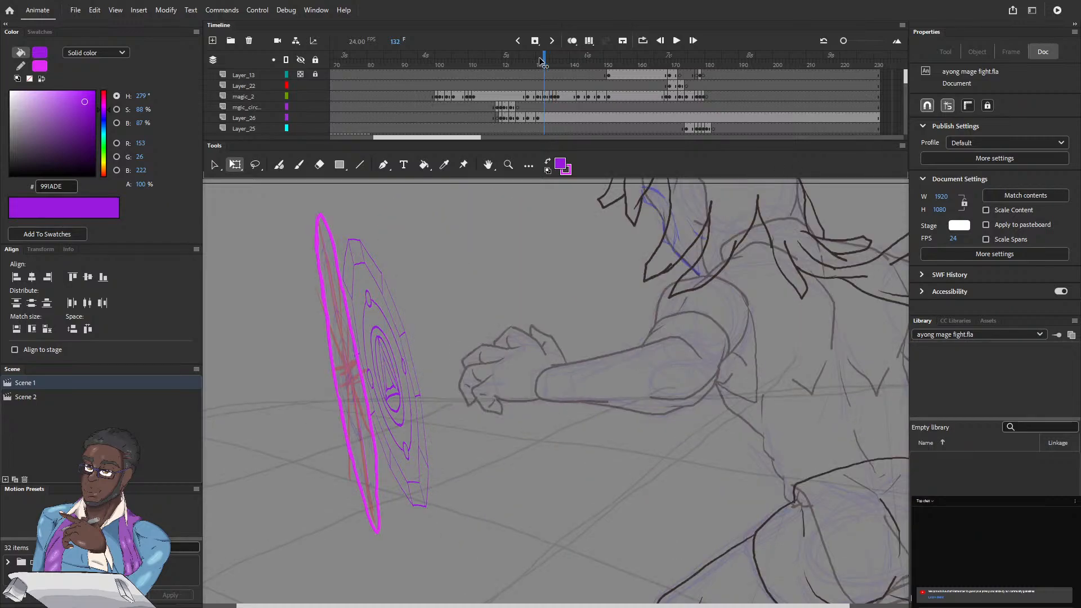
key("period")
Step: Duplicate the Layer_26 circle keyframe from frame 125 to frame 132
left_click(522, 117)
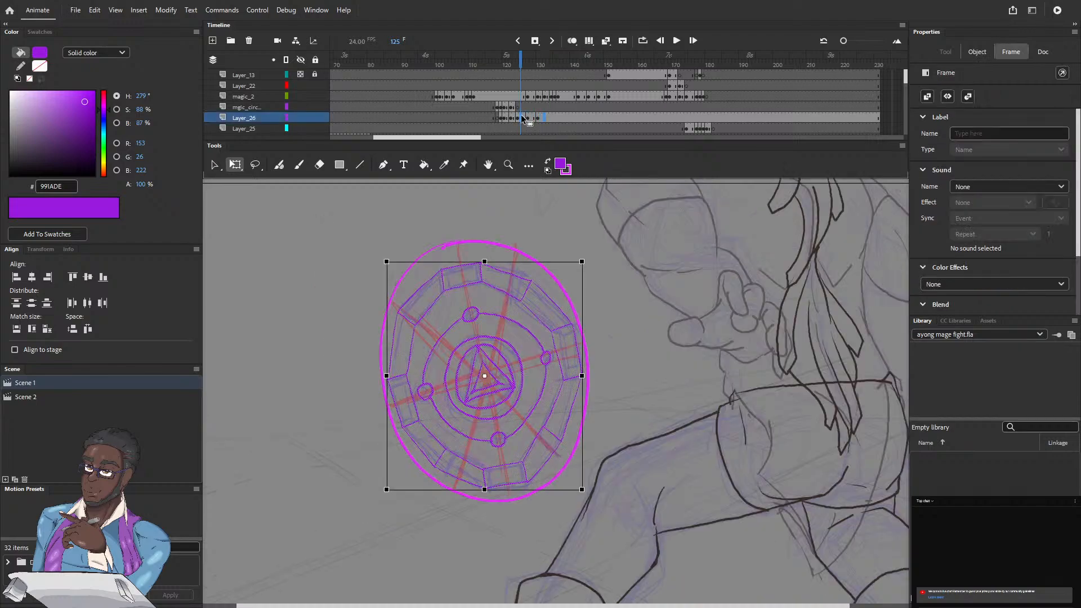
left_click(544, 117)
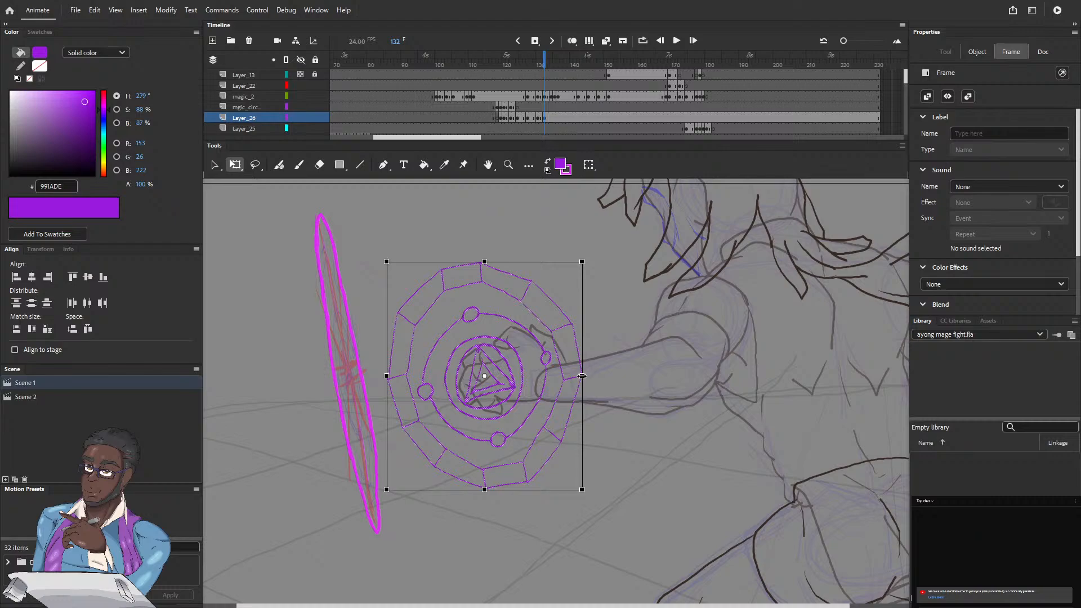
Step: Mirror the copied circle horizontally at about 301 px wide and center it on the thin magenta outline at frame 132
left_click_drag(581, 376, 399, 376)
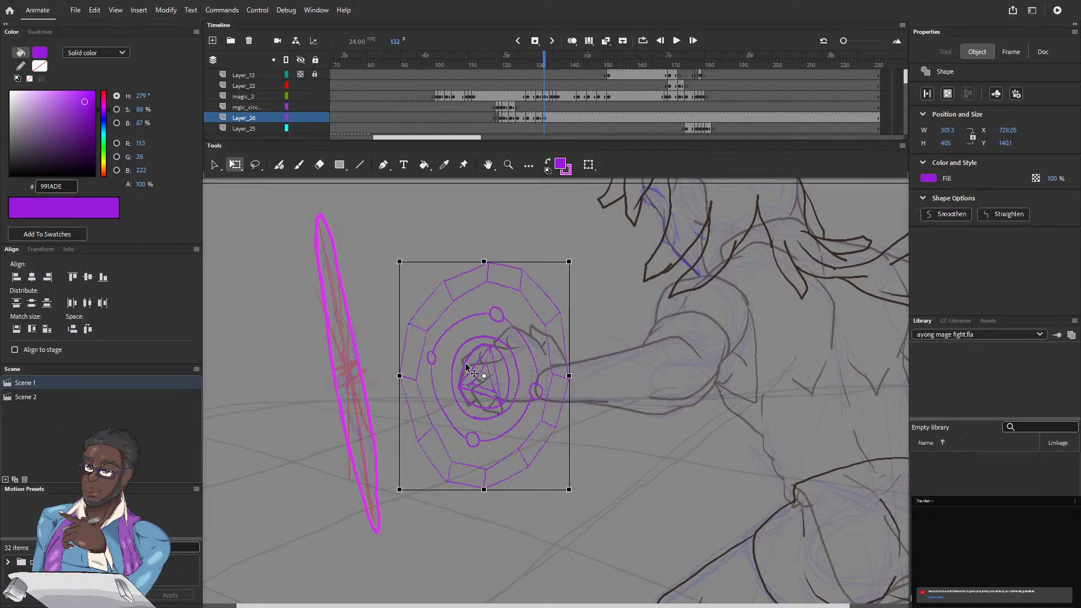
left_click_drag(467, 369, 330, 354)
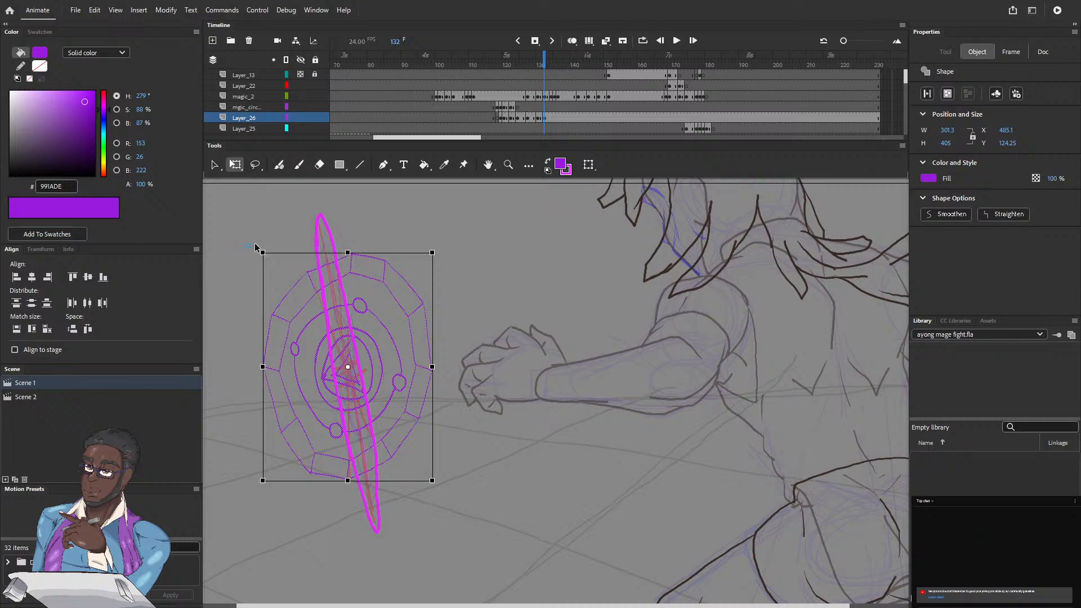
left_click_drag(255, 247, 269, 250)
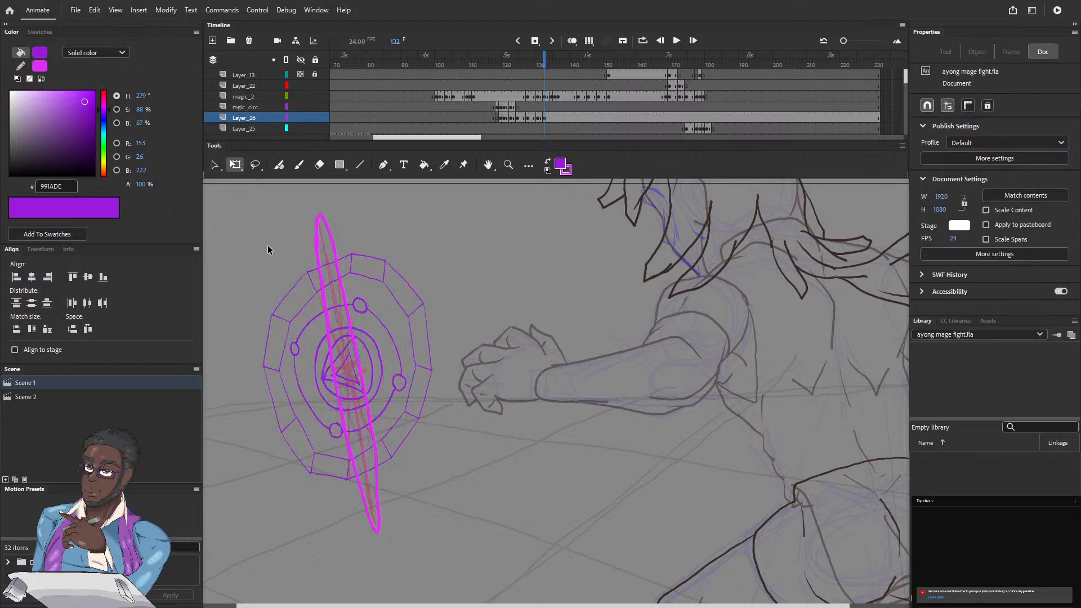
left_click(543, 117)
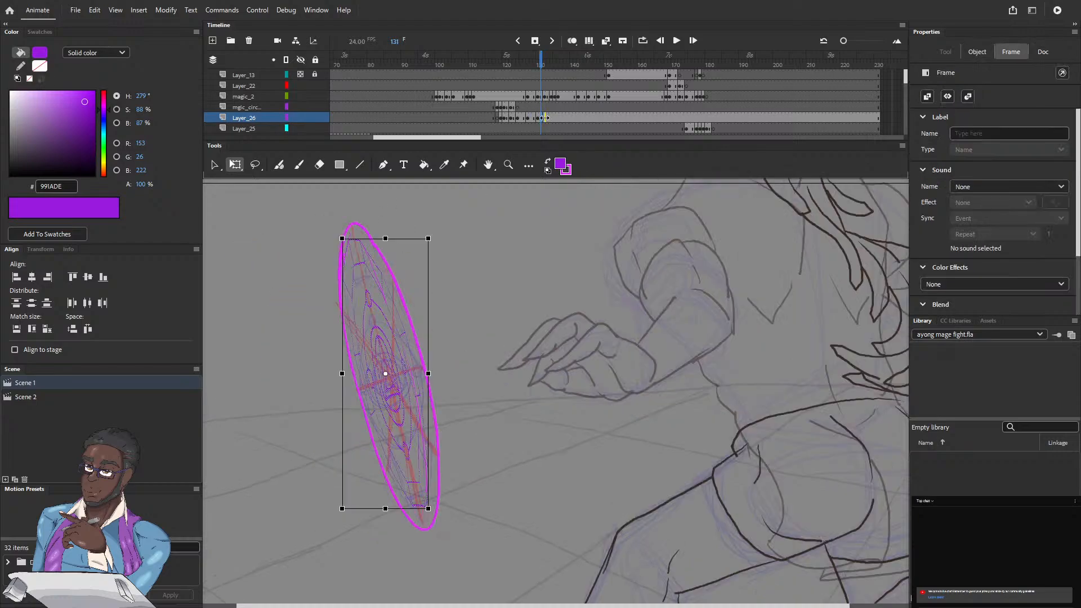
left_click(546, 118)
left_click(544, 117)
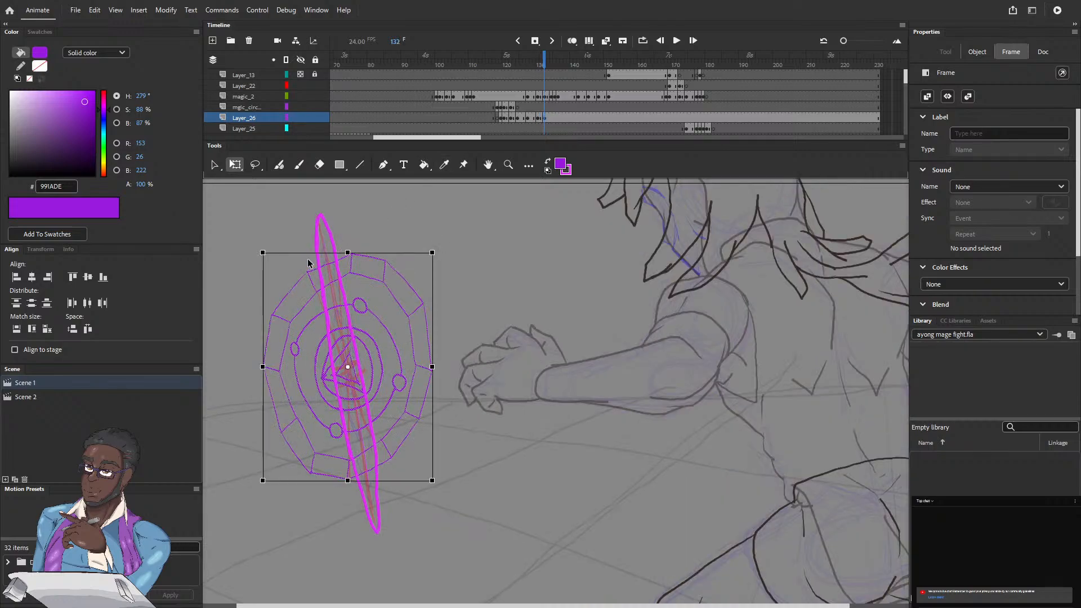
Step: Rotate the mirrored circle counter-clockwise and narrow it to about 84 px wide to match the thin magenta outline's tilt
left_click_drag(261, 252, 227, 291)
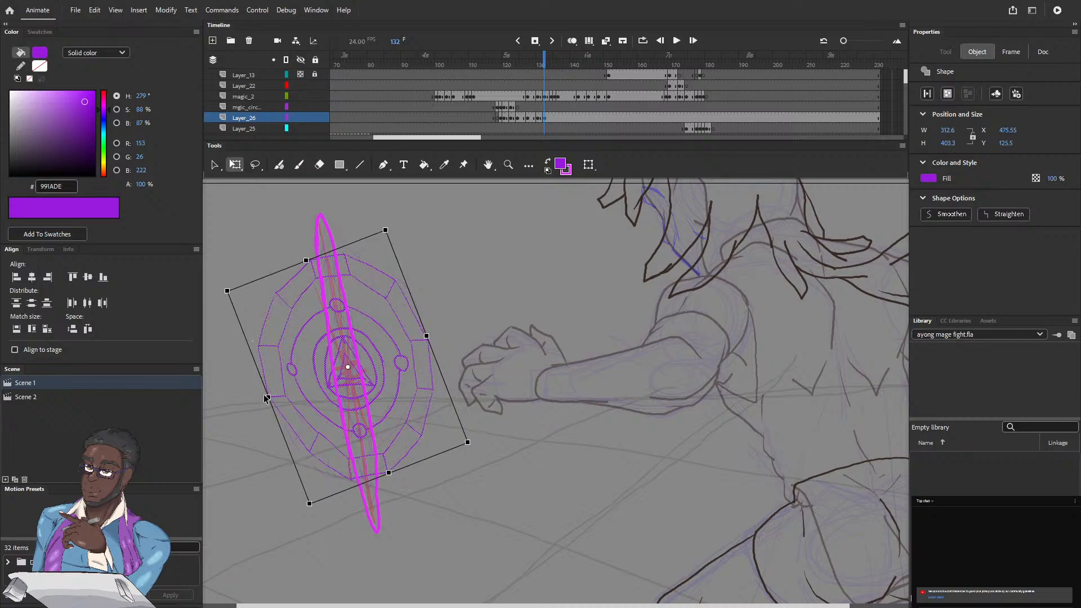
left_click_drag(267, 397, 313, 387)
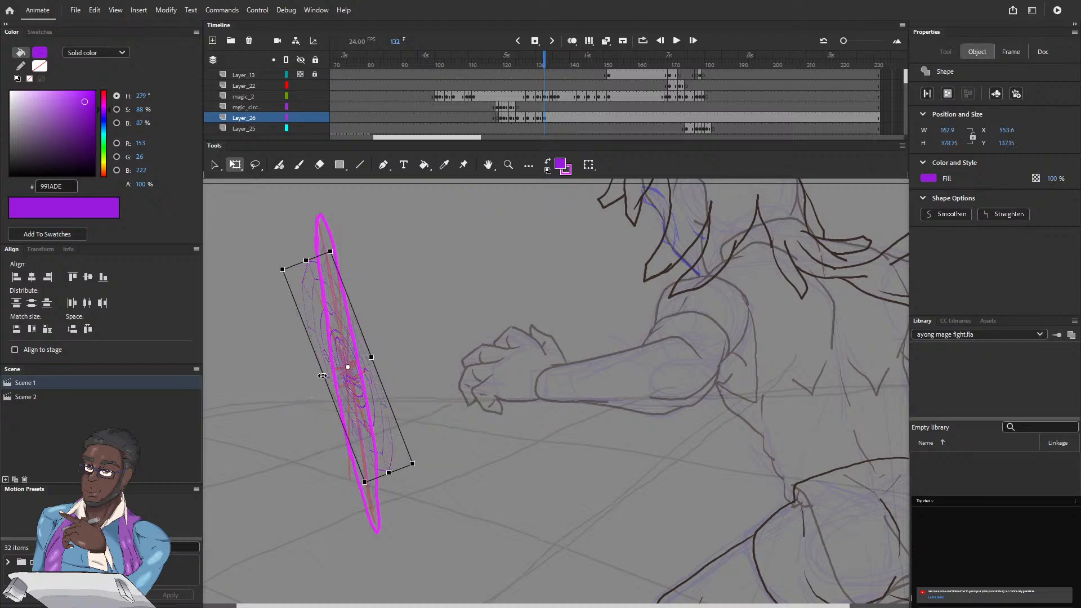
left_click_drag(321, 376, 330, 374)
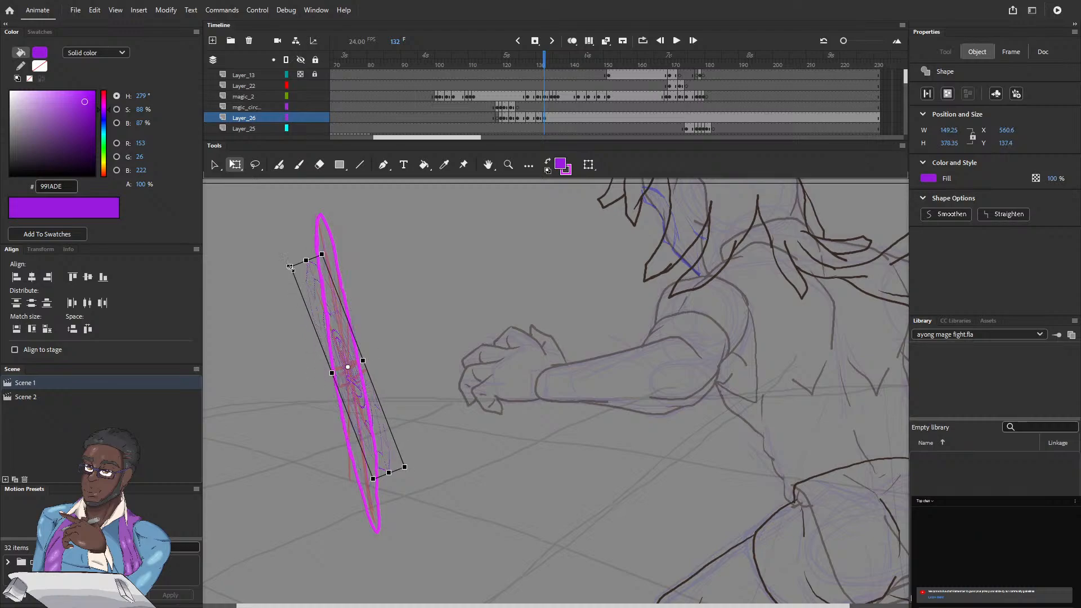
left_click_drag(281, 260, 283, 259)
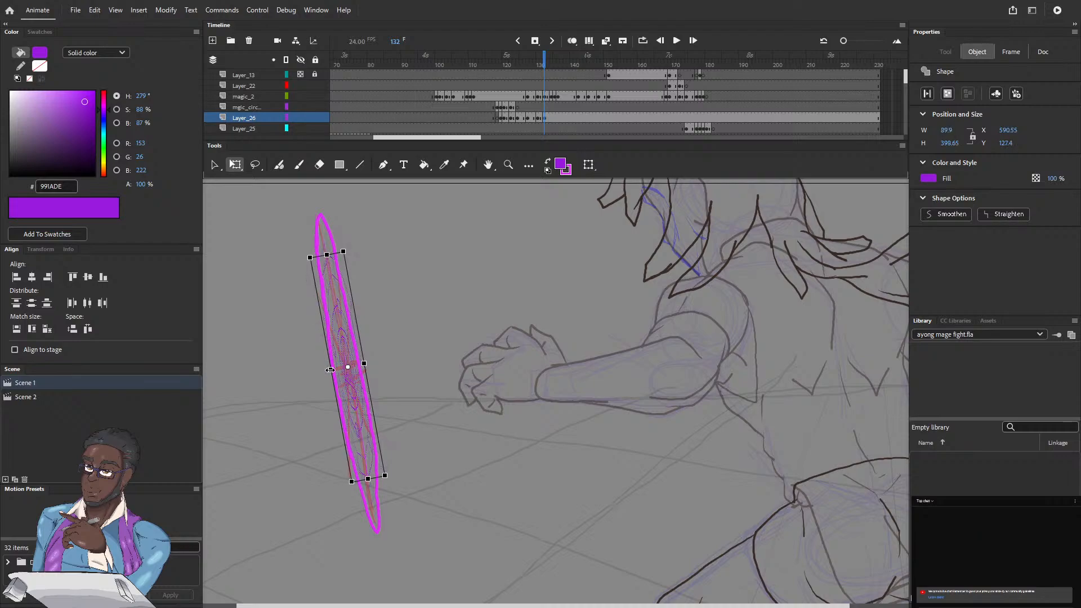
left_click_drag(331, 370, 334, 370)
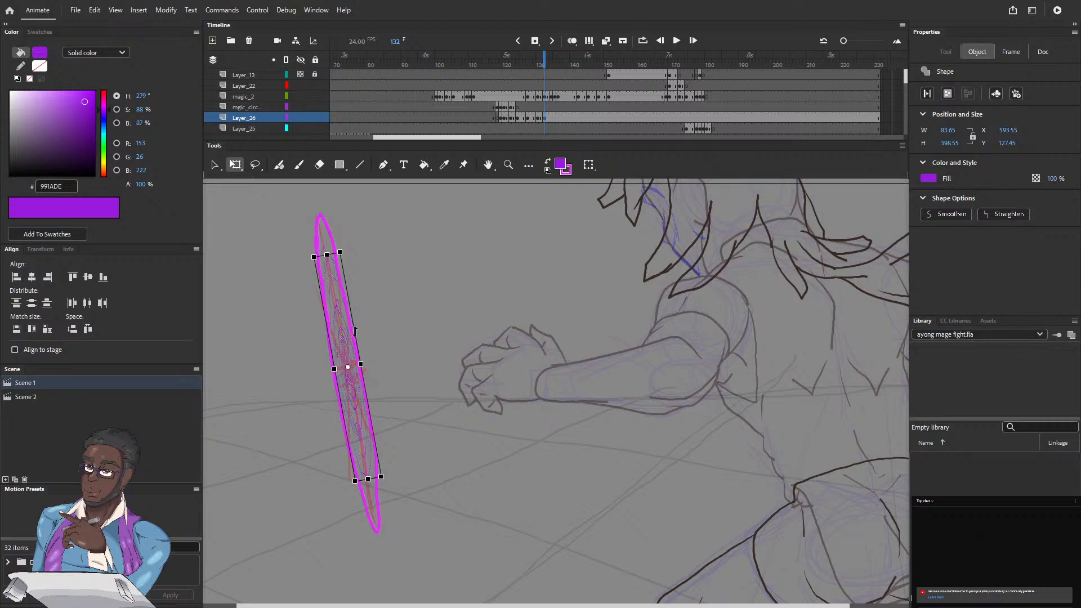
Step: Skew and lengthen the frame 132 circle to about 104 by 471 px to fill the thin magenta outline
left_click_drag(355, 332, 354, 322)
left_click_drag(318, 265, 341, 238)
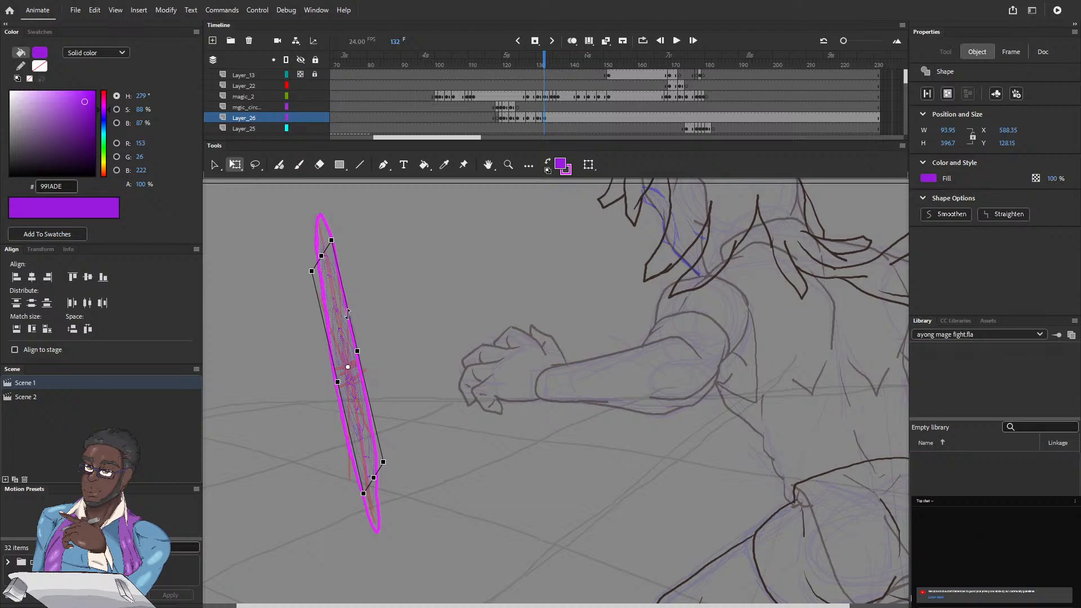
left_click_drag(347, 314, 345, 304)
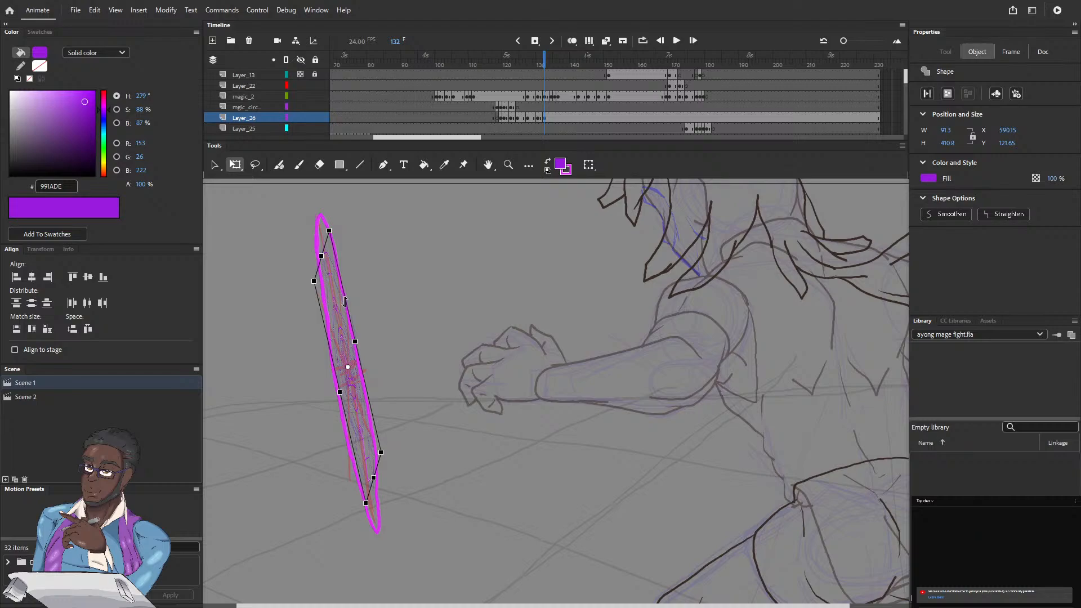
left_click_drag(344, 300, 343, 295)
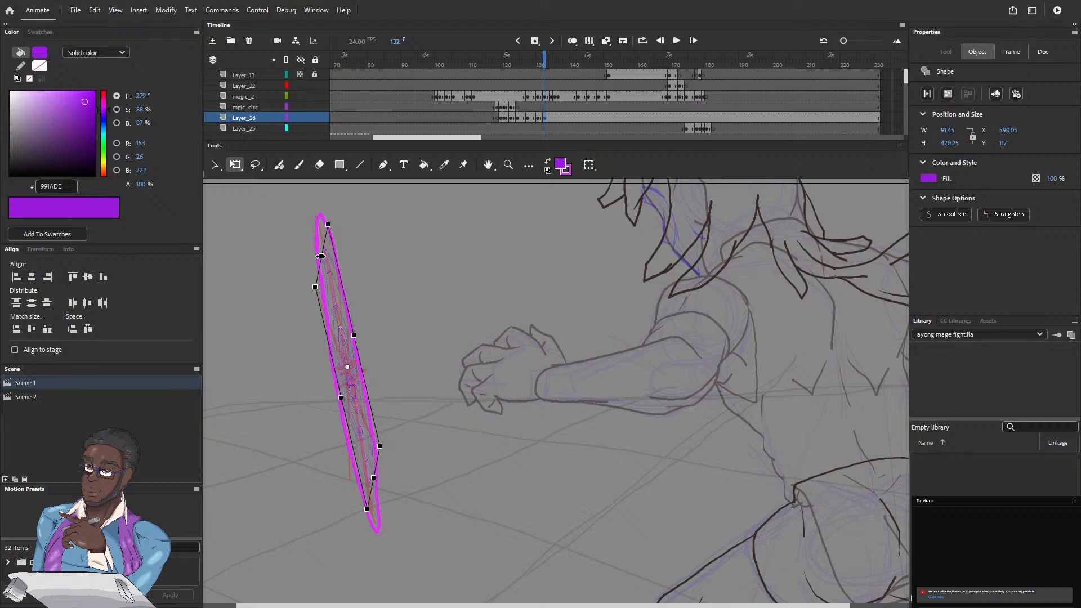
left_click_drag(320, 256, 312, 254)
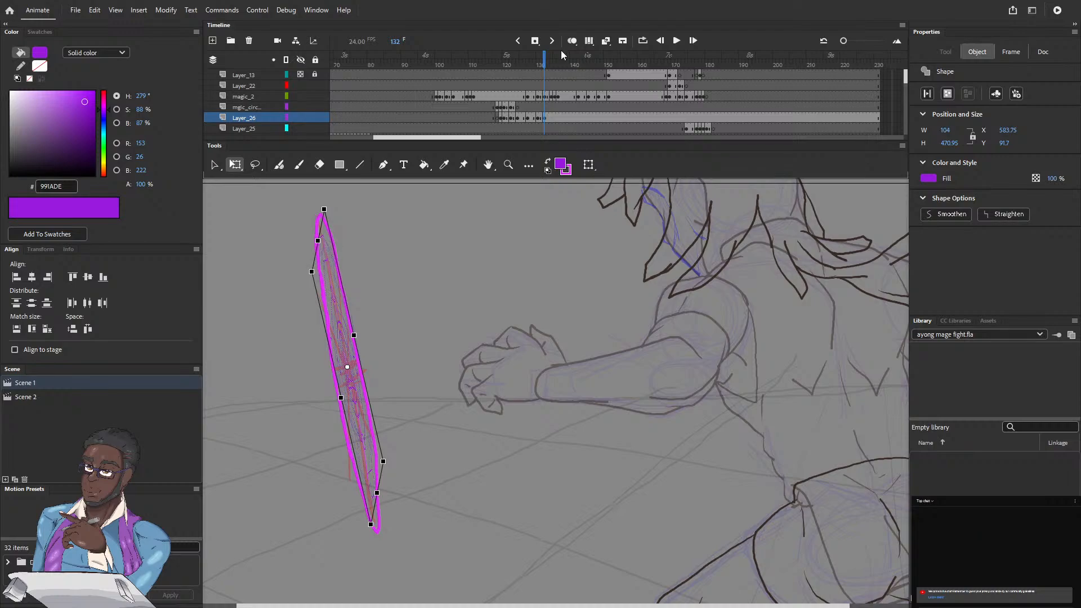
left_click(546, 63)
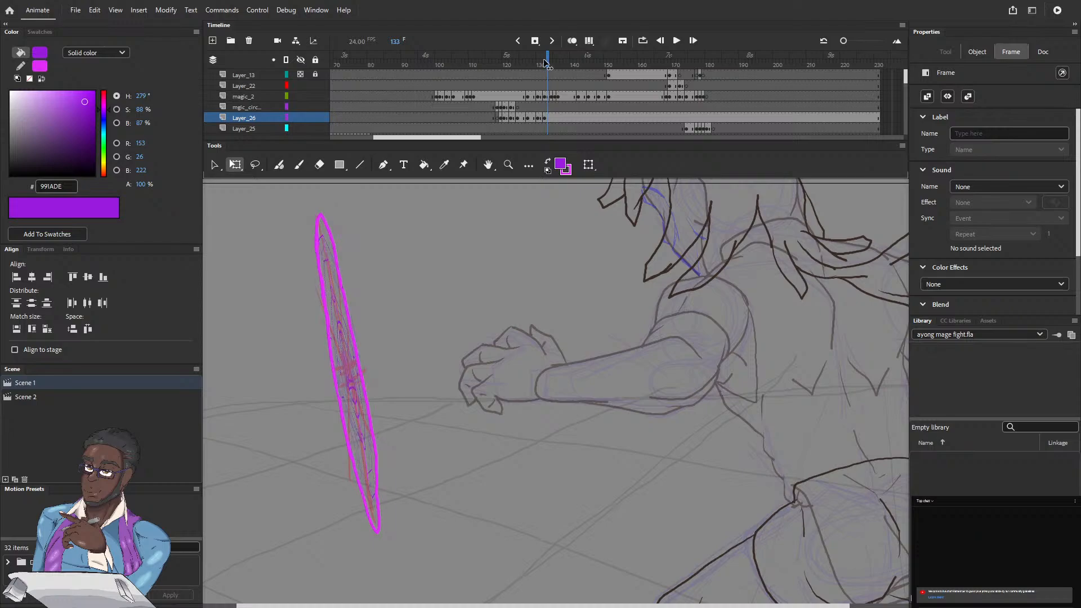
key("period")
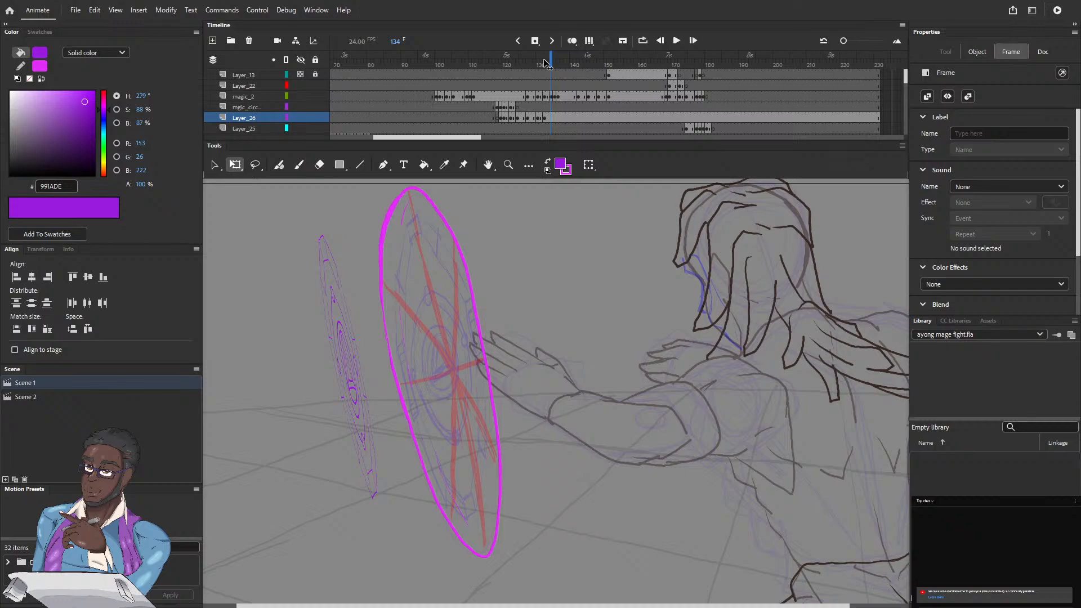
left_click(550, 115)
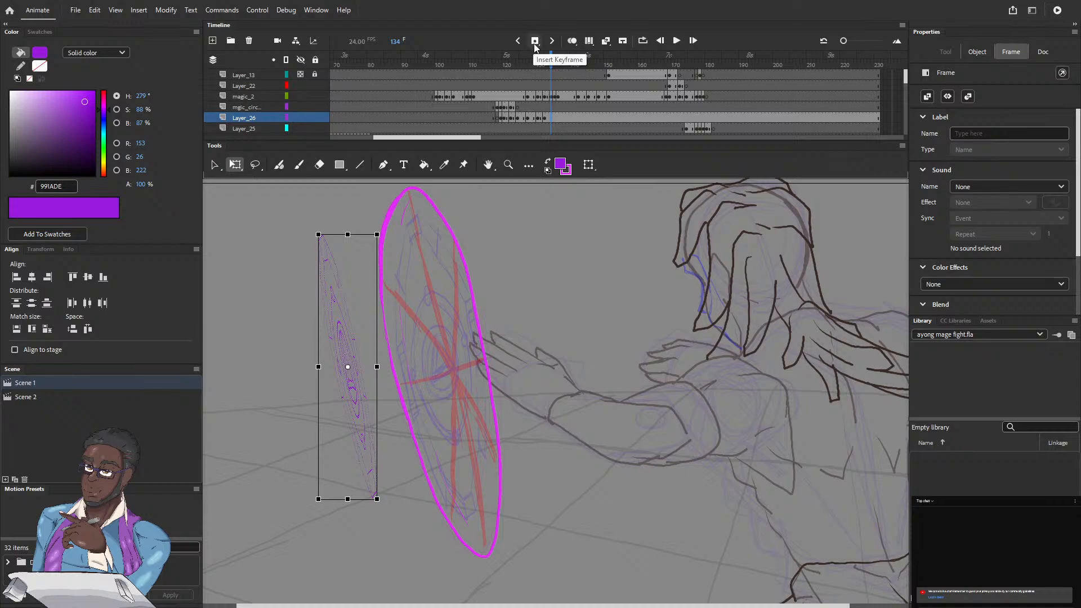
left_click(535, 42)
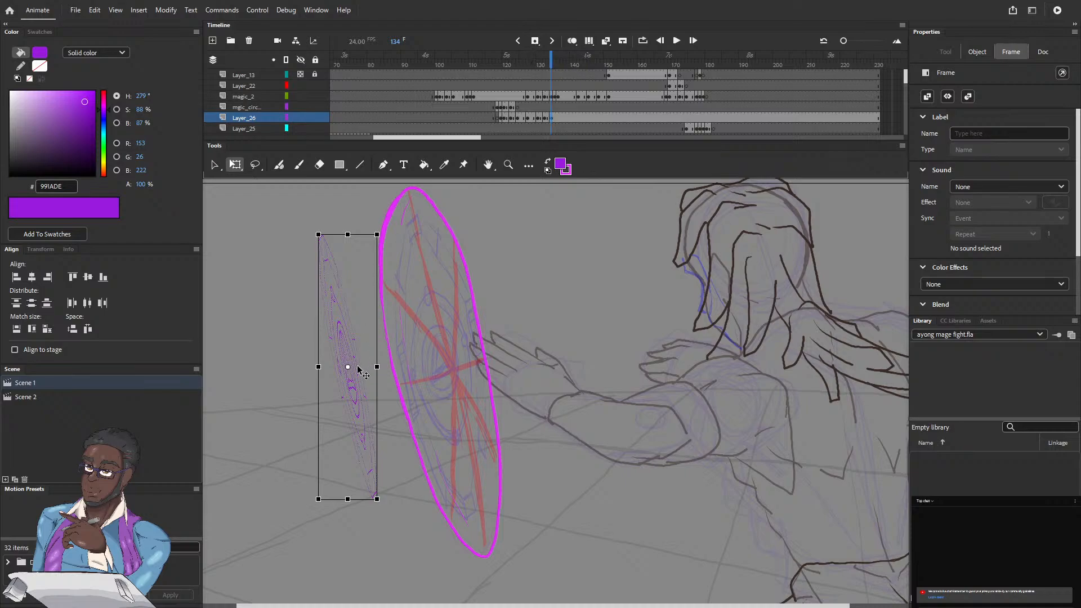
mouse_move(349, 388)
left_mouse_down()
mouse_move(440, 372)
mouse_move(447, 386)
mouse_move(452, 380)
mouse_move(382, 367)
left_mouse_up()
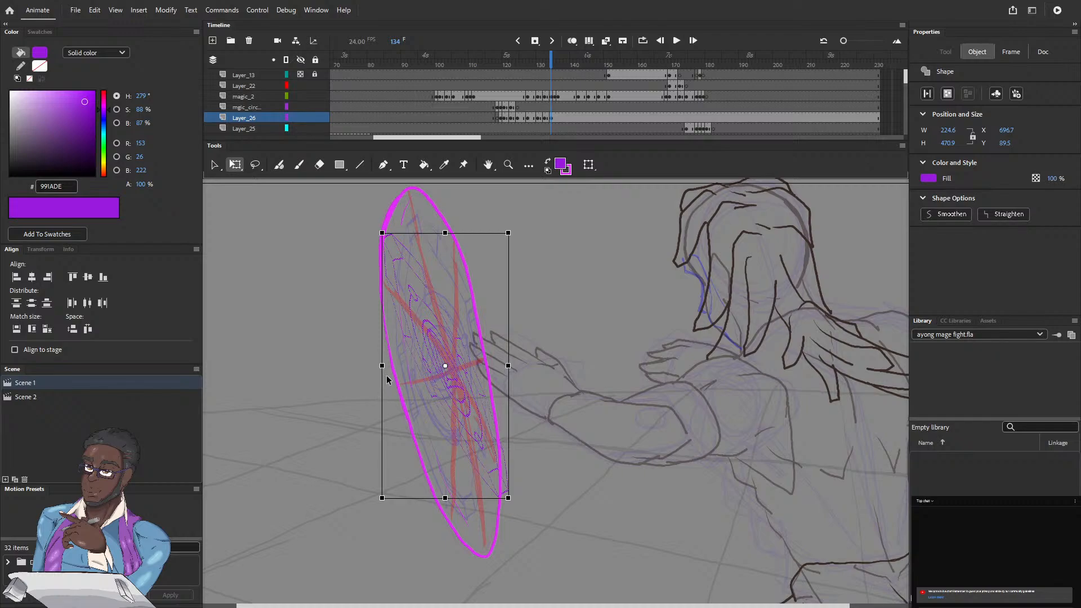
left_click(386, 375)
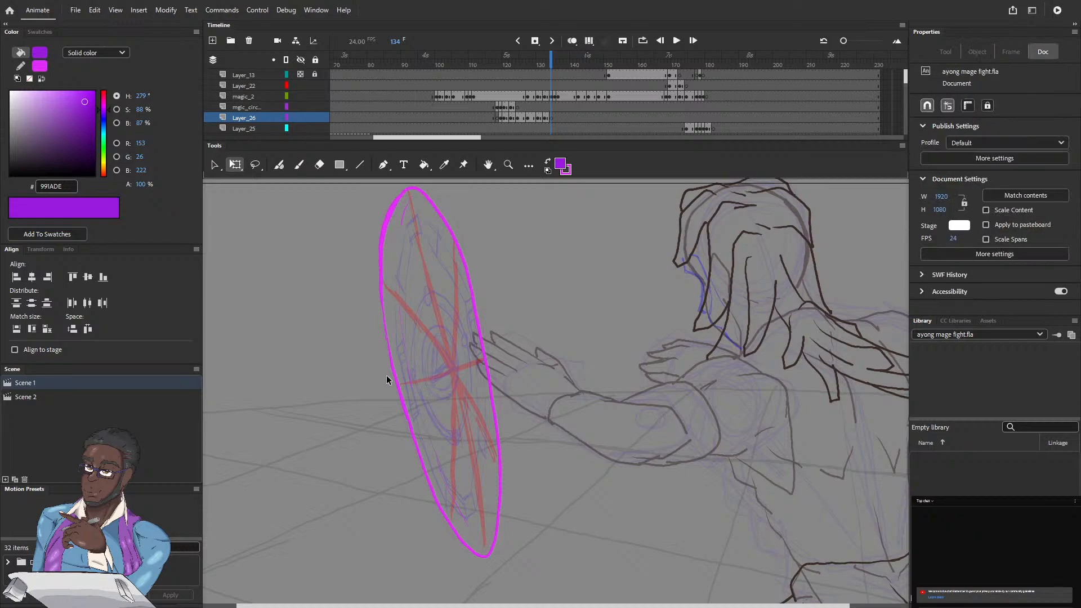
Step: Duplicate the Layer_26 keyframe from frame 125 to frame 134 and mirror the circle horizontally, about 243 px wide, over the magenta outline
left_click(521, 116)
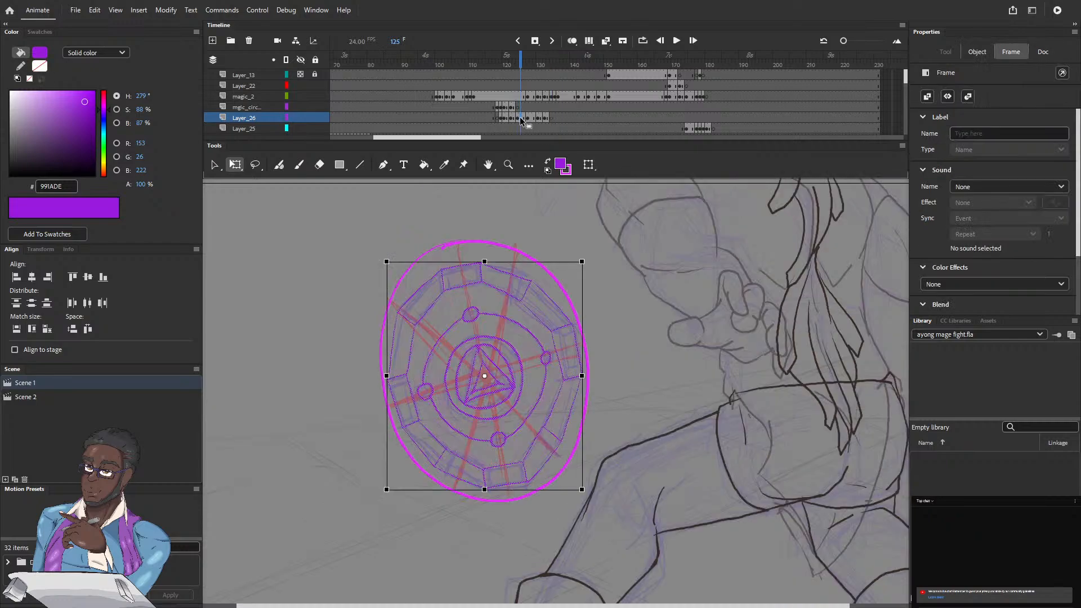
left_click(549, 115)
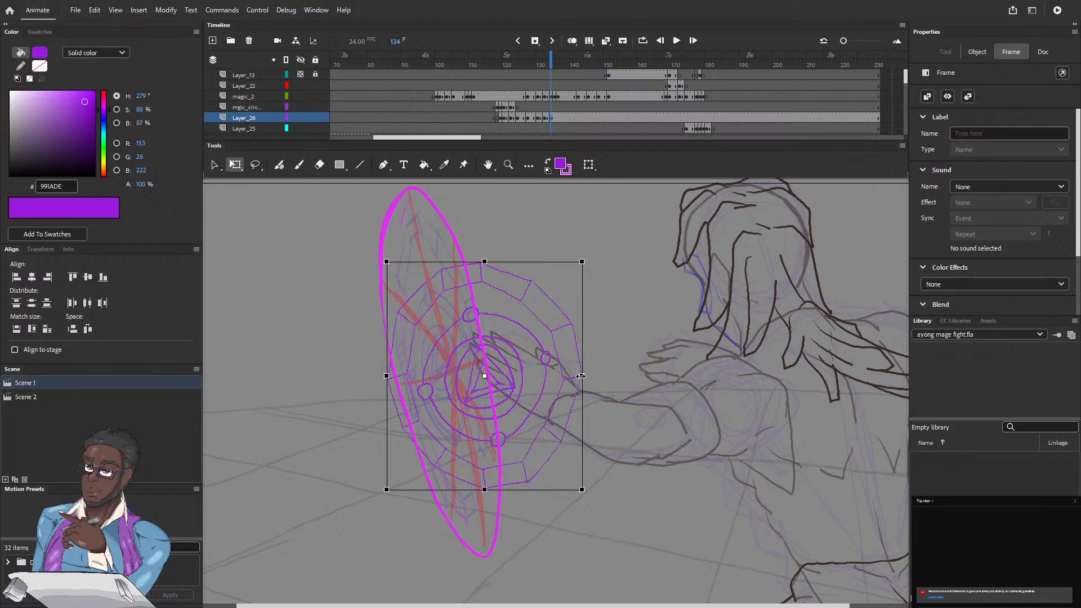
left_click_drag(581, 376, 414, 392)
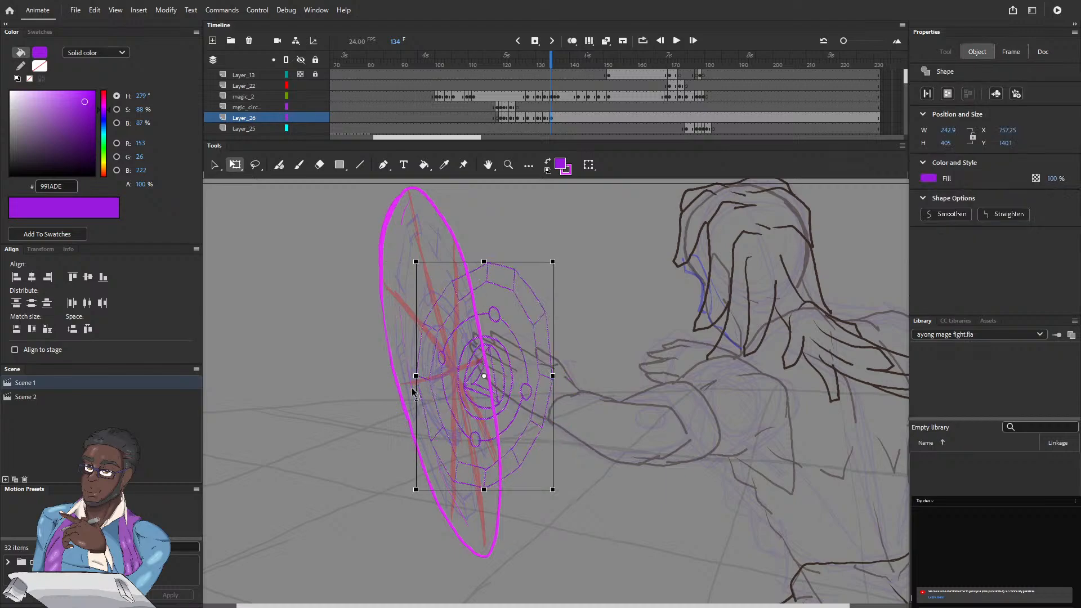
mouse_move(465, 384)
left_mouse_down()
mouse_move(422, 379)
mouse_move(467, 383)
left_mouse_up()
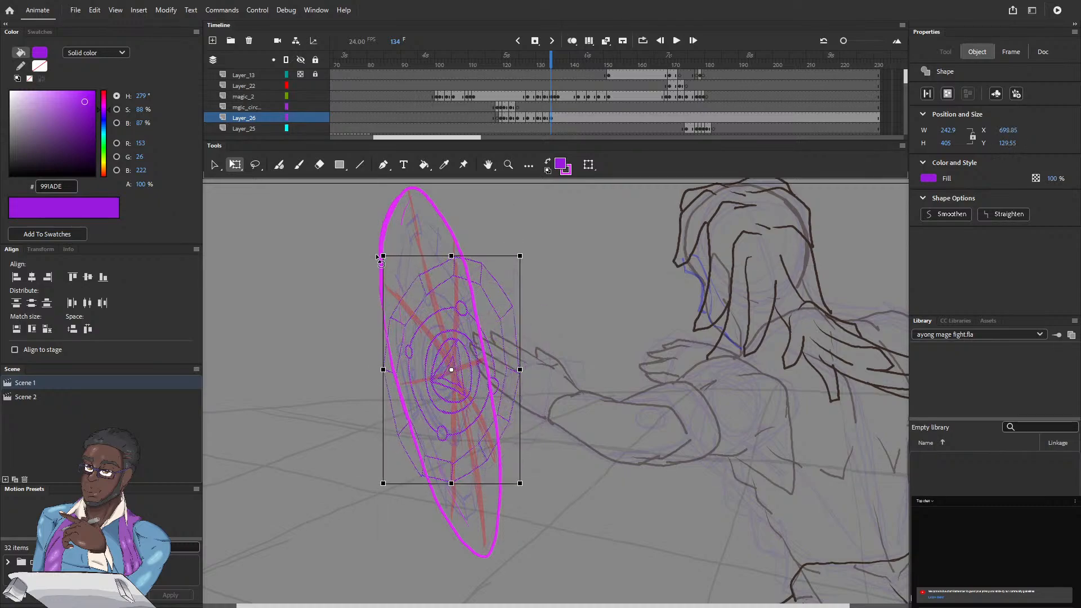
Step: Tilt the frame 134 circle counter-clockwise, lengthen it and narrow it to about 140 by 538 px along the magenta outline
left_click_drag(379, 259, 344, 289)
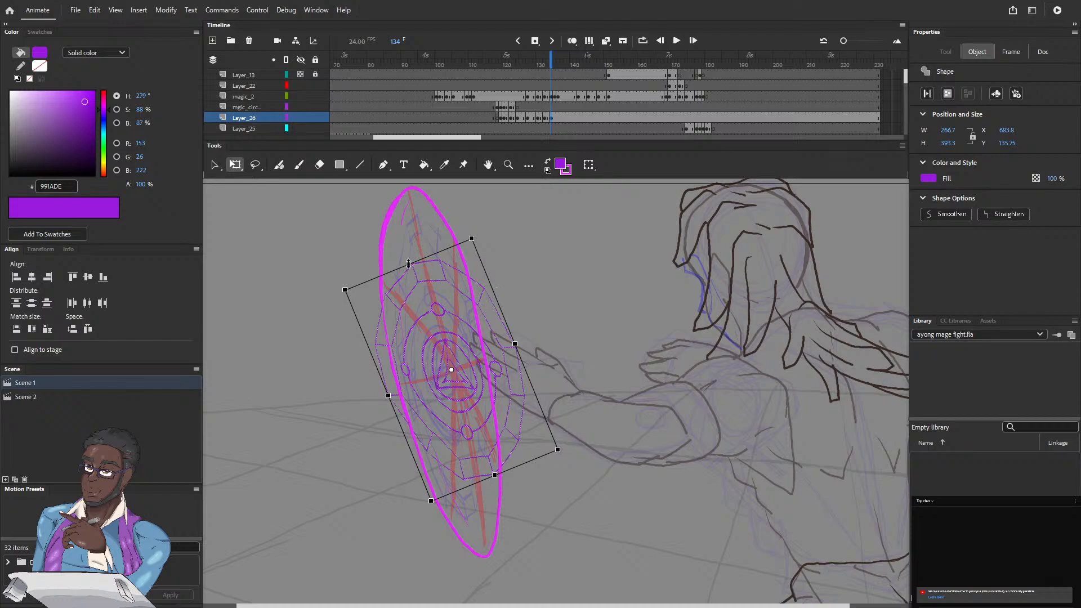
left_click_drag(409, 264, 393, 227)
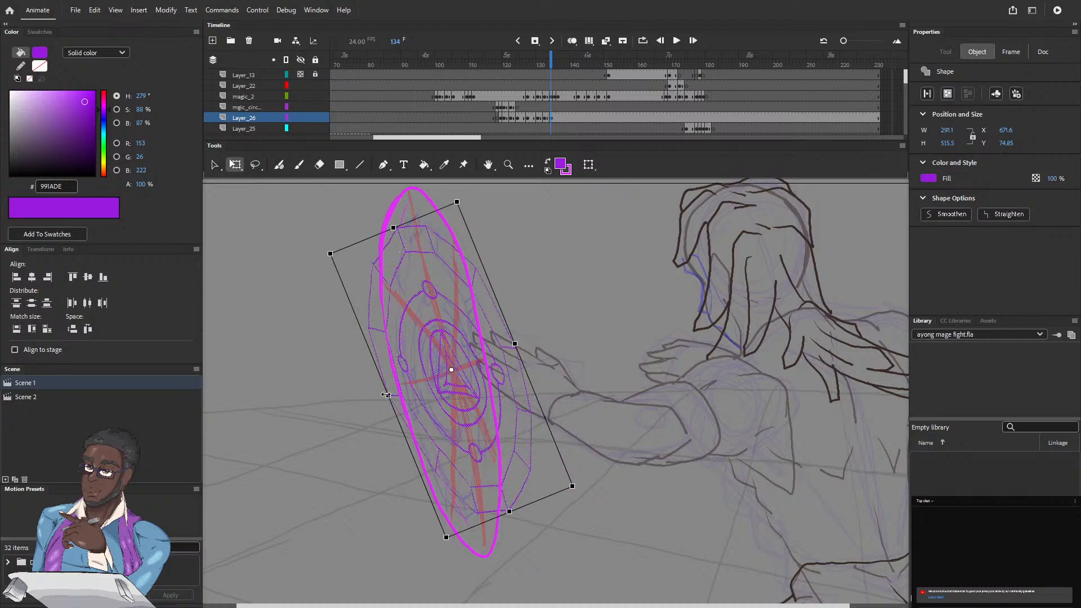
left_click_drag(387, 396, 401, 392)
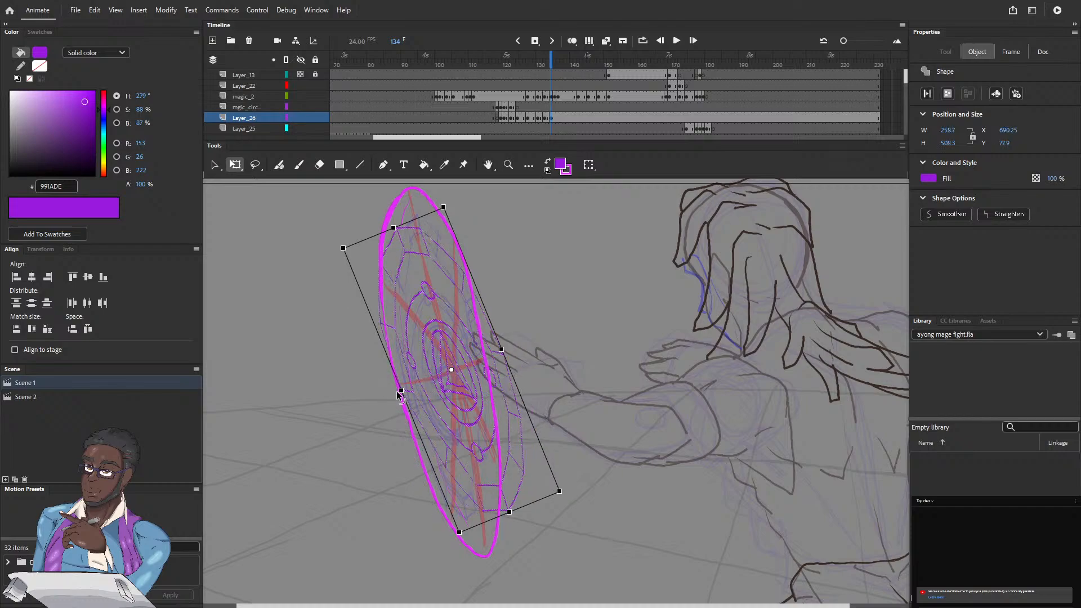
left_click_drag(401, 390, 406, 390)
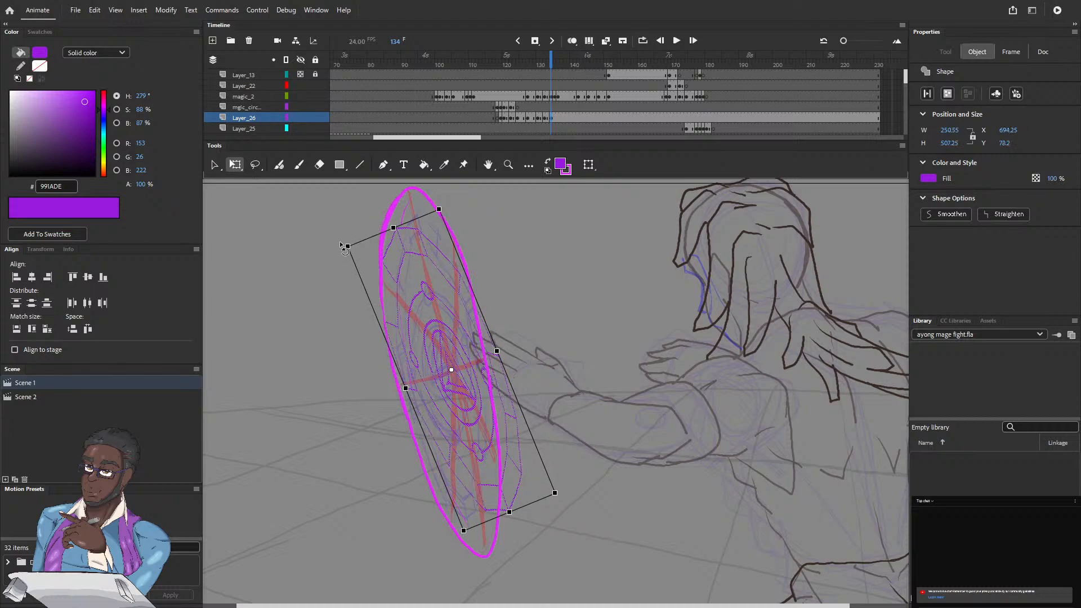
left_click_drag(341, 246, 339, 242)
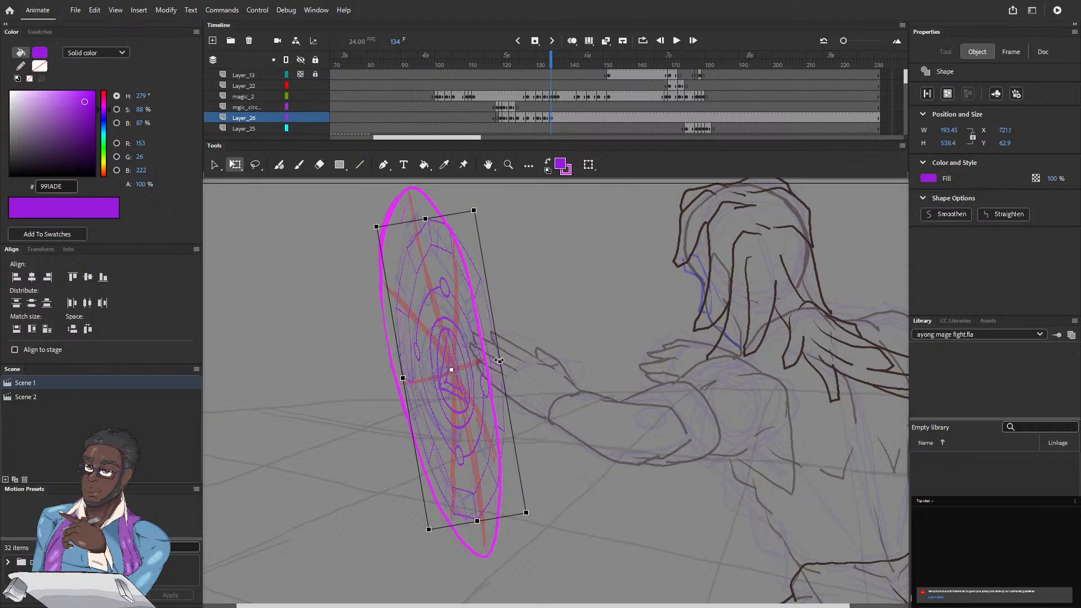
left_click_drag(500, 360, 483, 364)
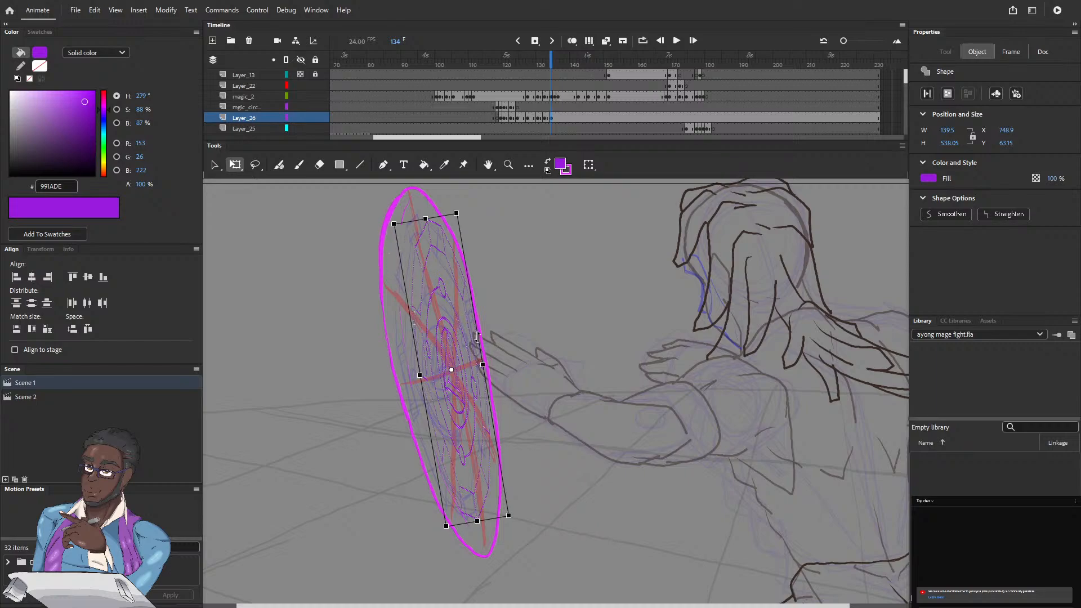
Step: Skew and rotate the frame 134 circle to about 160 by 568 px to follow the slant of the magenta outline
left_click_drag(477, 337, 475, 314)
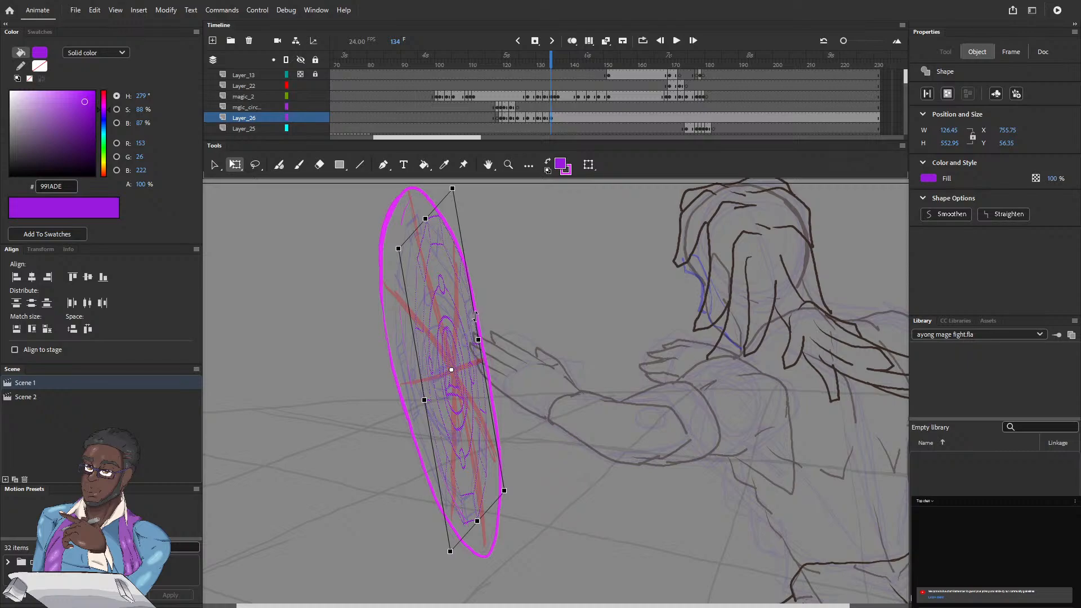
left_click_drag(474, 317, 472, 304)
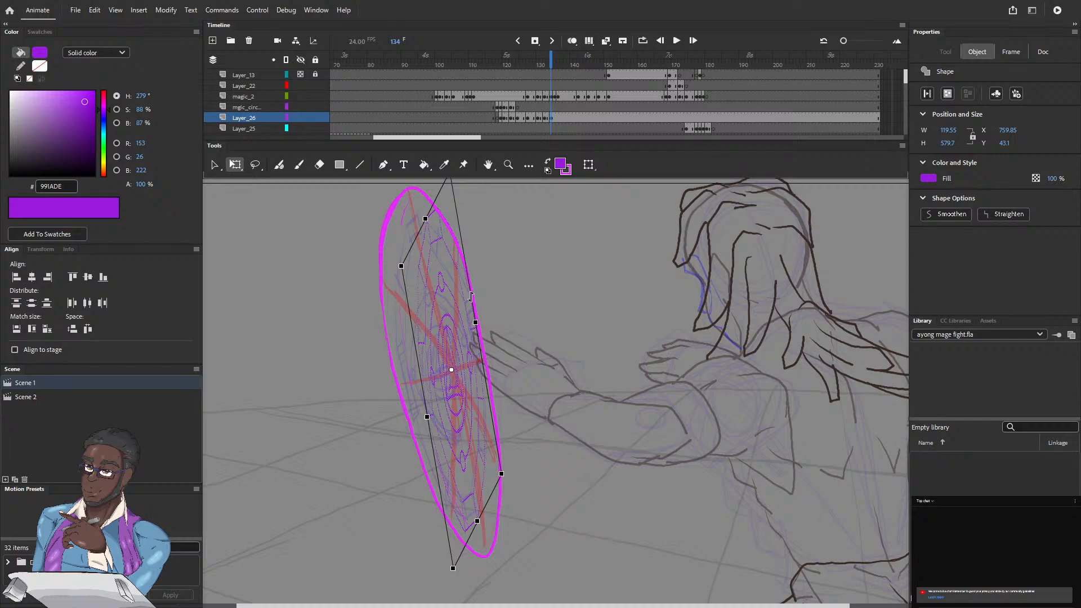
left_click_drag(472, 297, 469, 284)
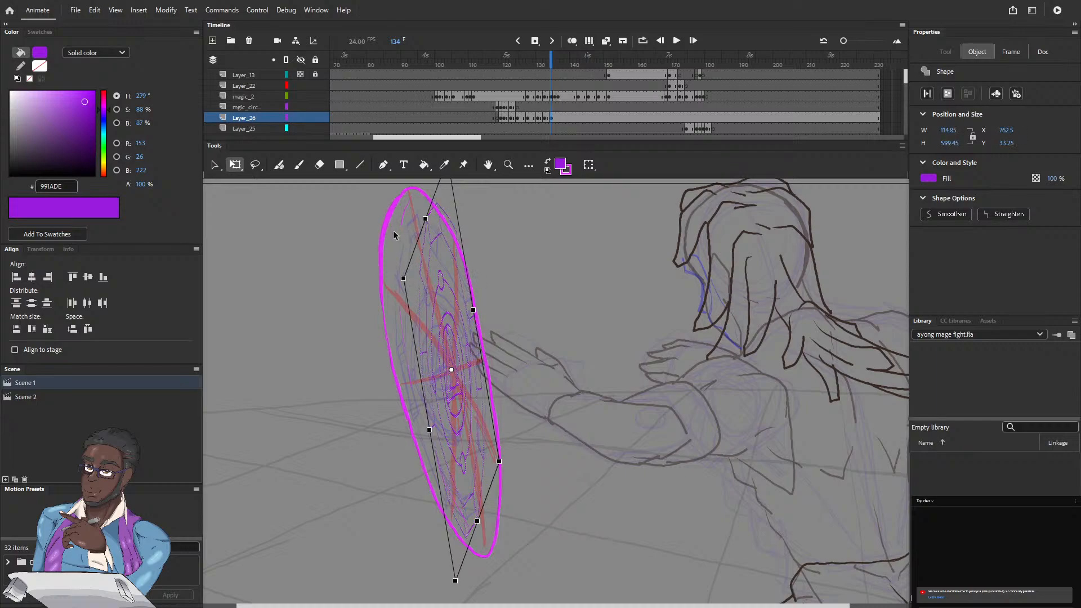
left_click_drag(400, 281, 387, 288)
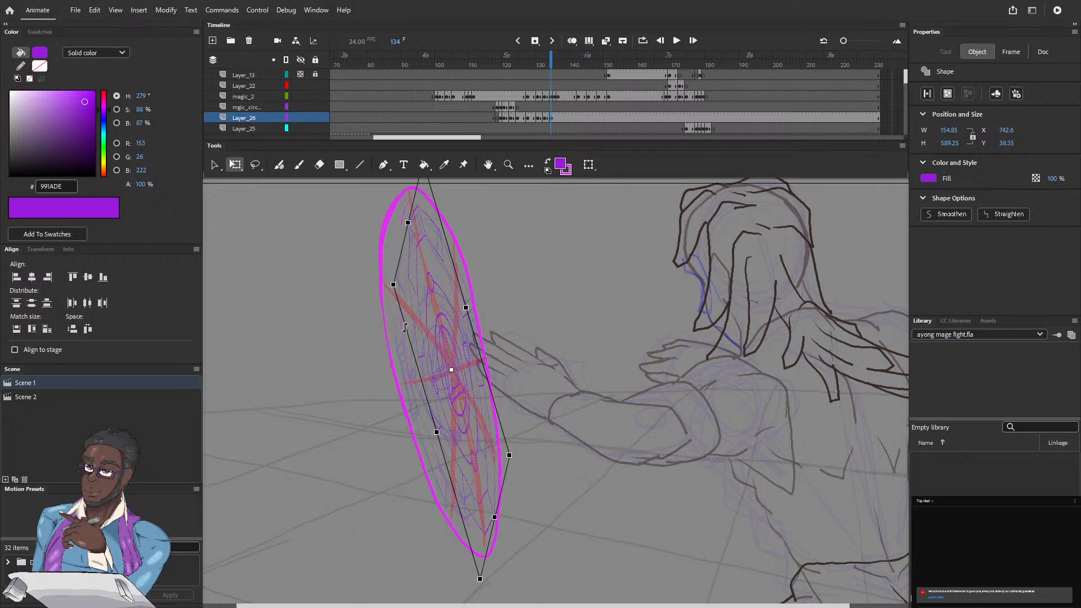
left_click_drag(405, 327, 404, 322)
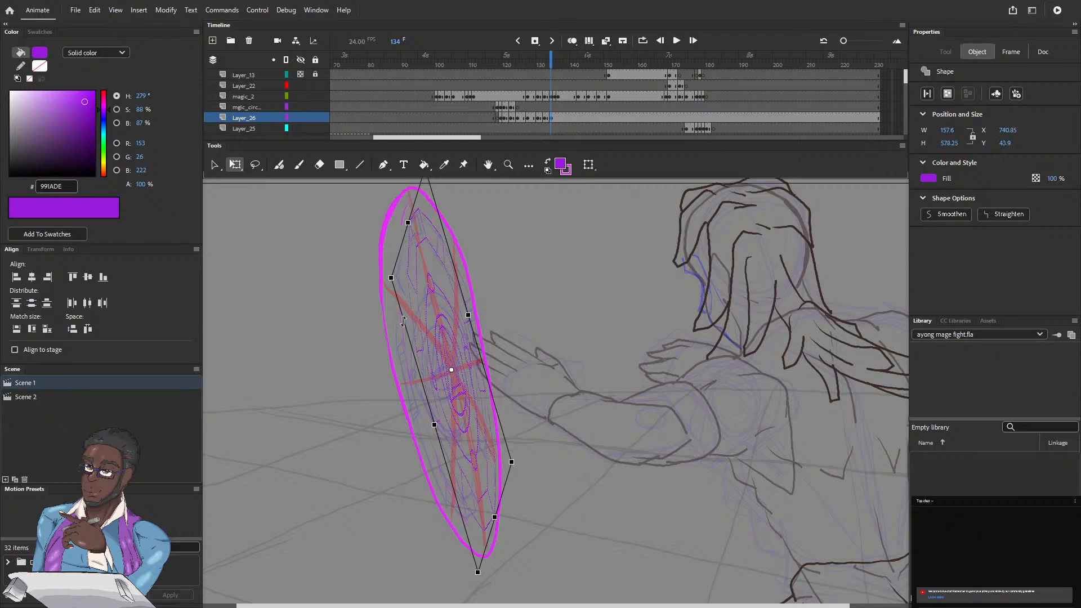
left_click_drag(405, 324, 403, 319)
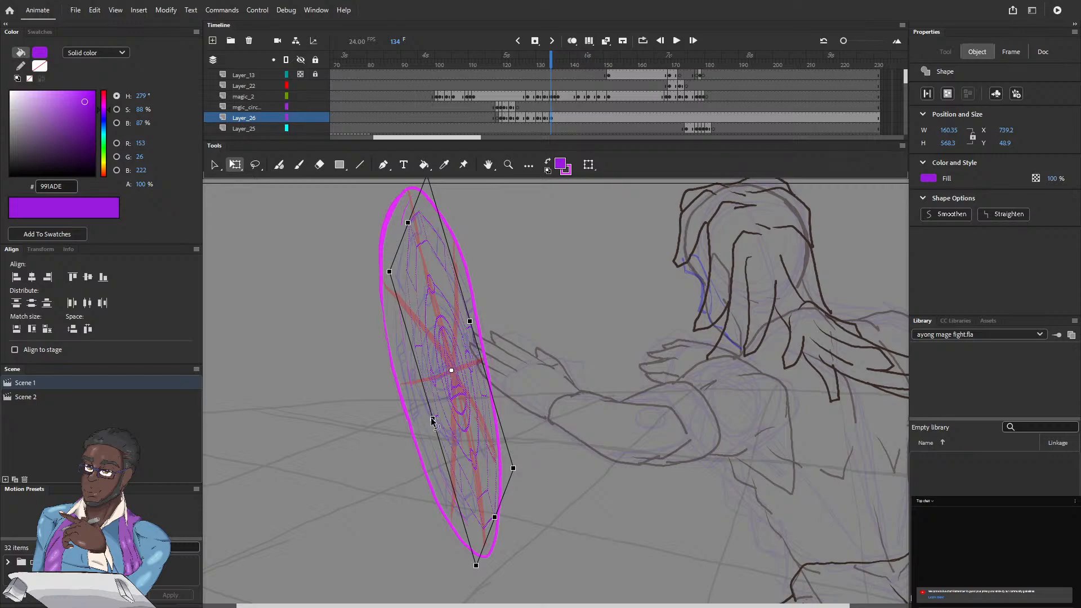
left_click_drag(430, 420, 430, 421)
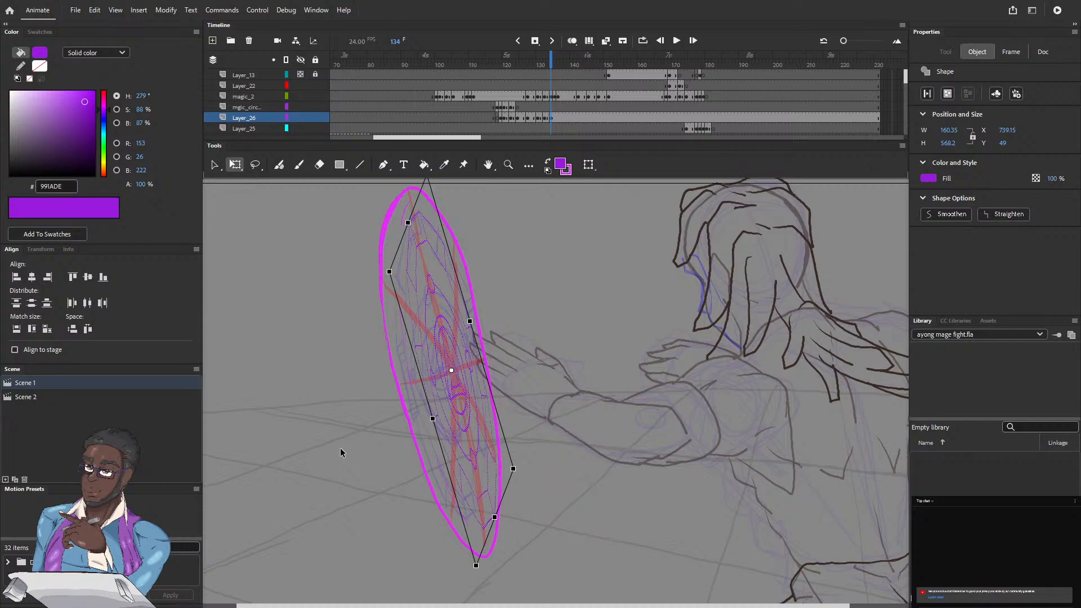
Step: Skew the frame 134 circle to about 141 by 574 px and nudge it left and up inside the magenta outline
left_click_drag(383, 274, 383, 266)
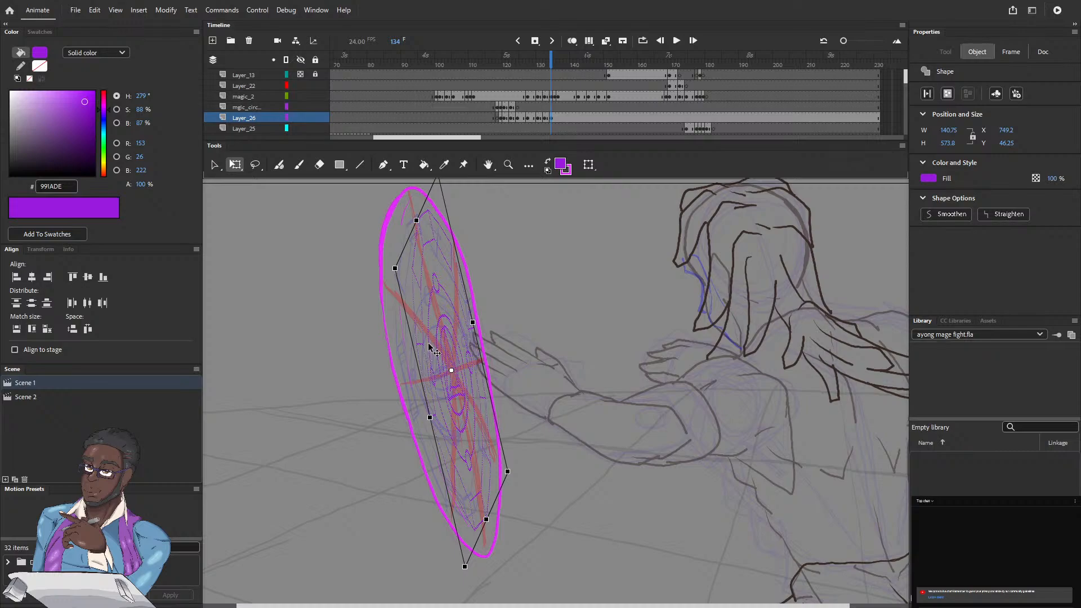
key("Left")
key("Left")
key("Left")
key("Left")
key("Left")
key("Left")
key("Left")
key("Left")
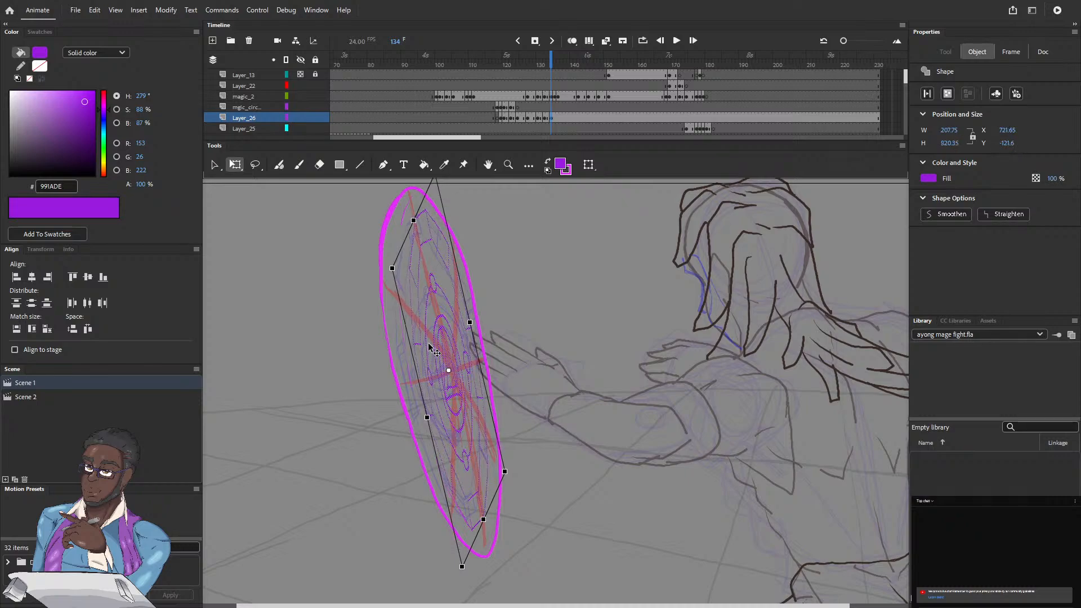
key("Left")
key("Left")
key("Left")
key("Left")
key("Left")
key("Left")
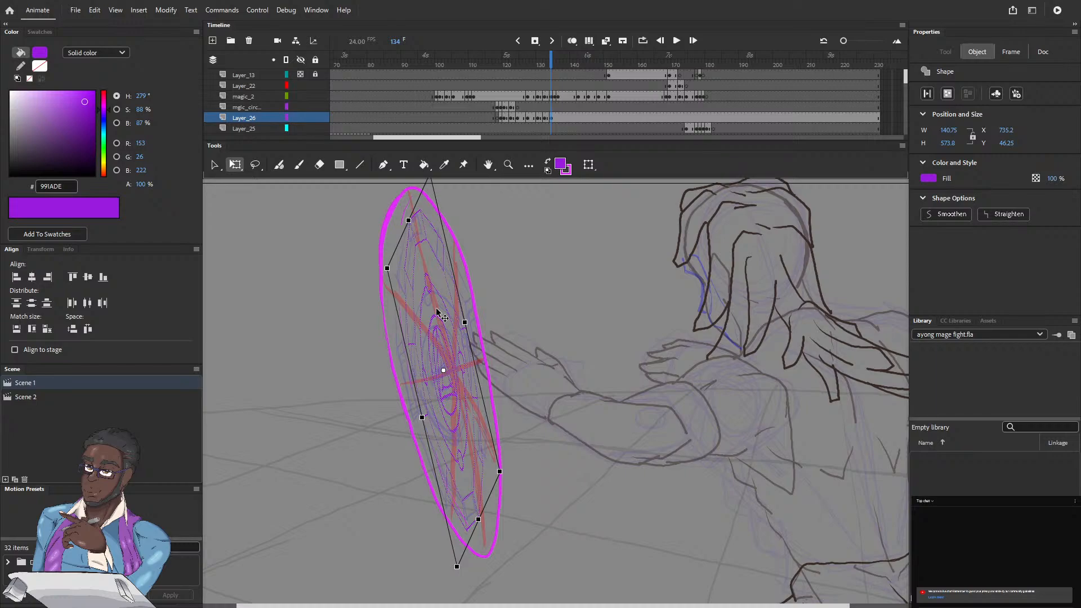
key("Up")
key("Up")
key("Up")
key("Up")
key("Up")
key("Up")
key("Up")
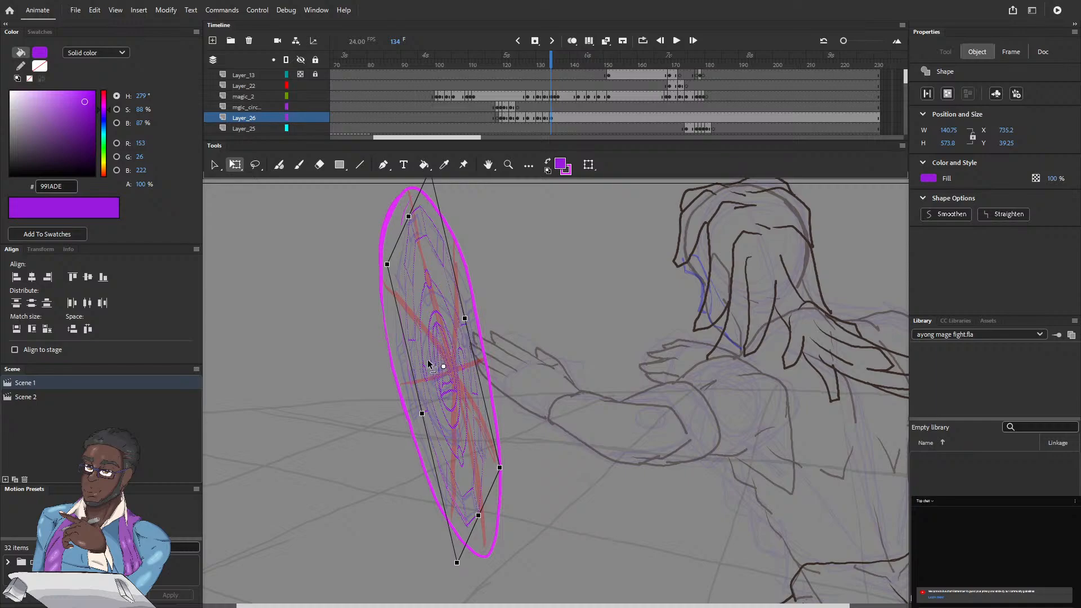
Step: Enlarge the frame 134 circle to about 146 by 593 px and nudge it down and right to X 731.6, Y 30
left_click_drag(476, 419, 499, 467)
left_click_drag(386, 264, 383, 261)
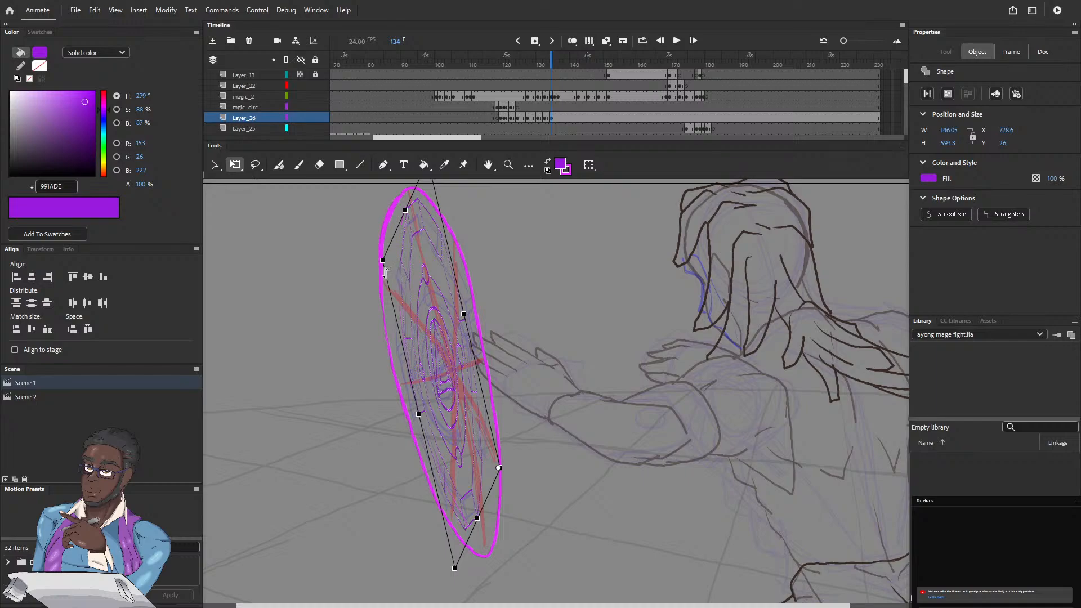
key("Down")
key("Down")
key("Down")
key("Down")
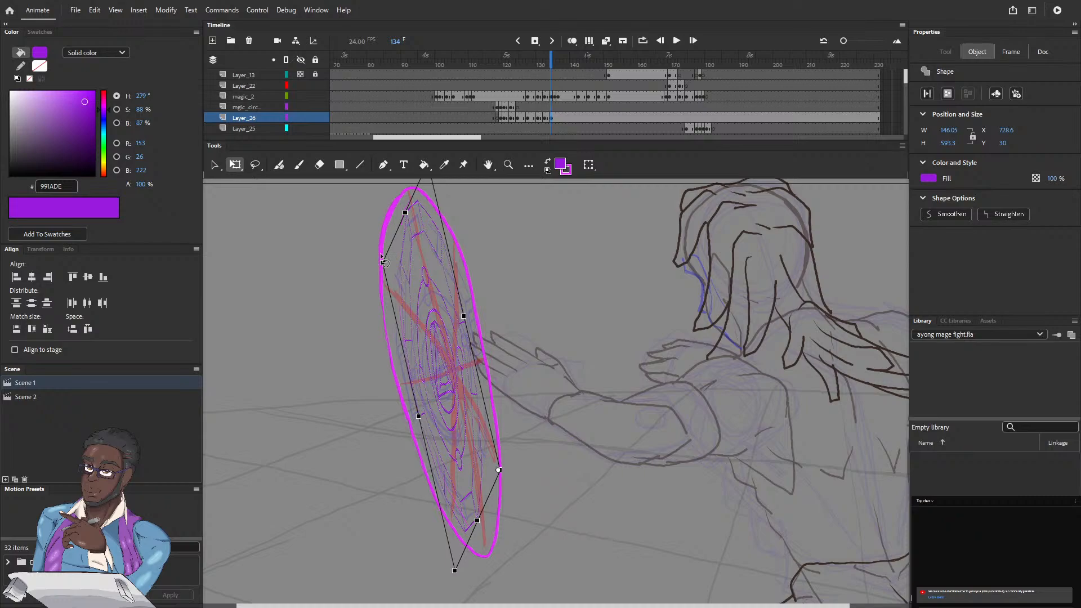
key("Right")
key("Right")
key("Right")
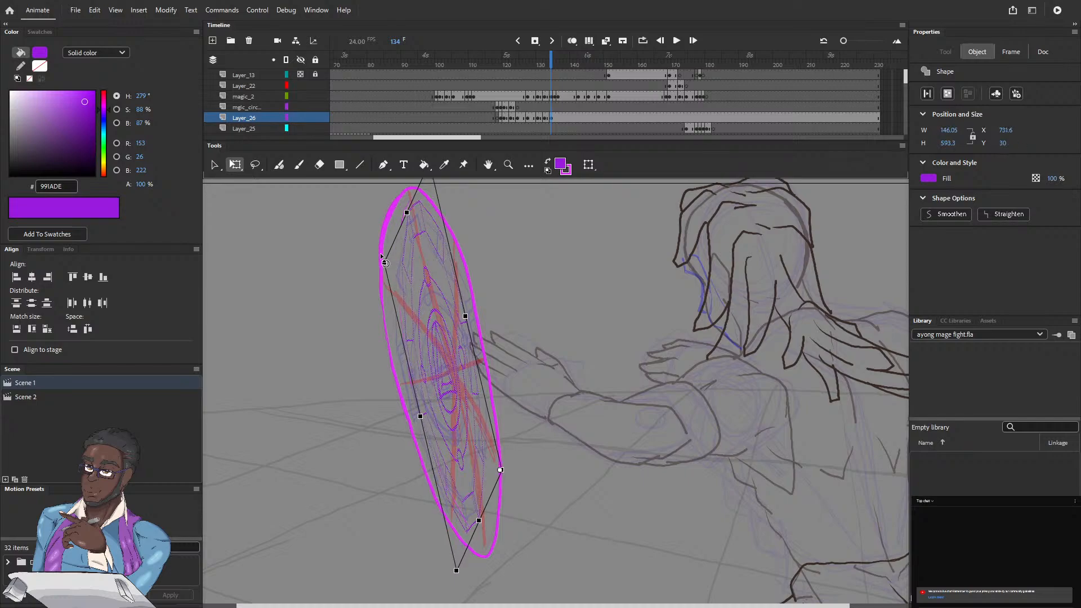
Step: Duplicate the Layer_26 keyframe from frame 125 to frame 135 and mirror the circle horizontally, about 196 px wide
left_click_drag(552, 62, 553, 63)
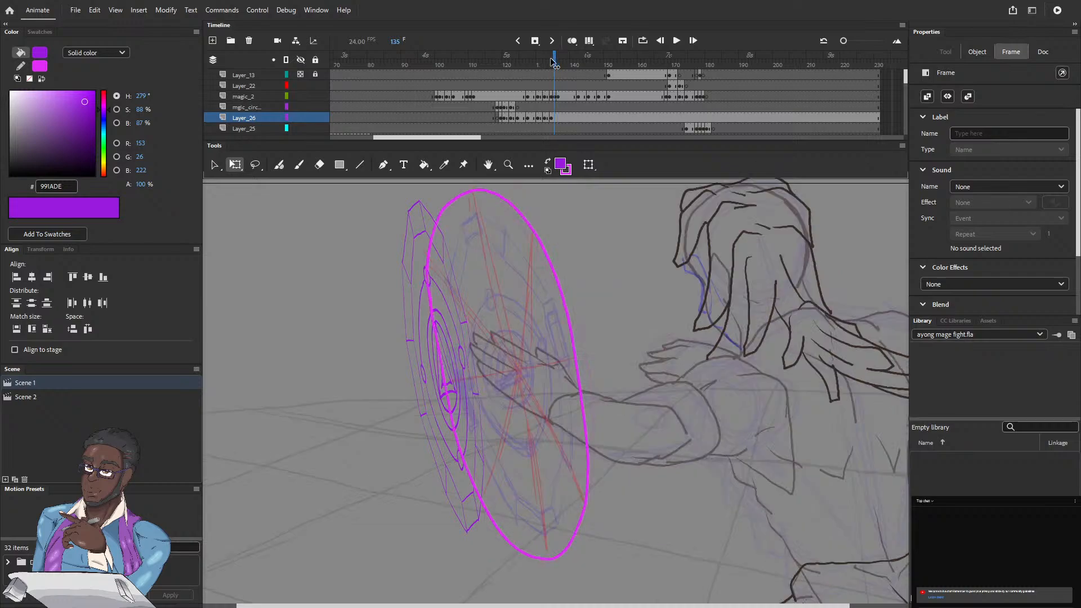
left_click(520, 116)
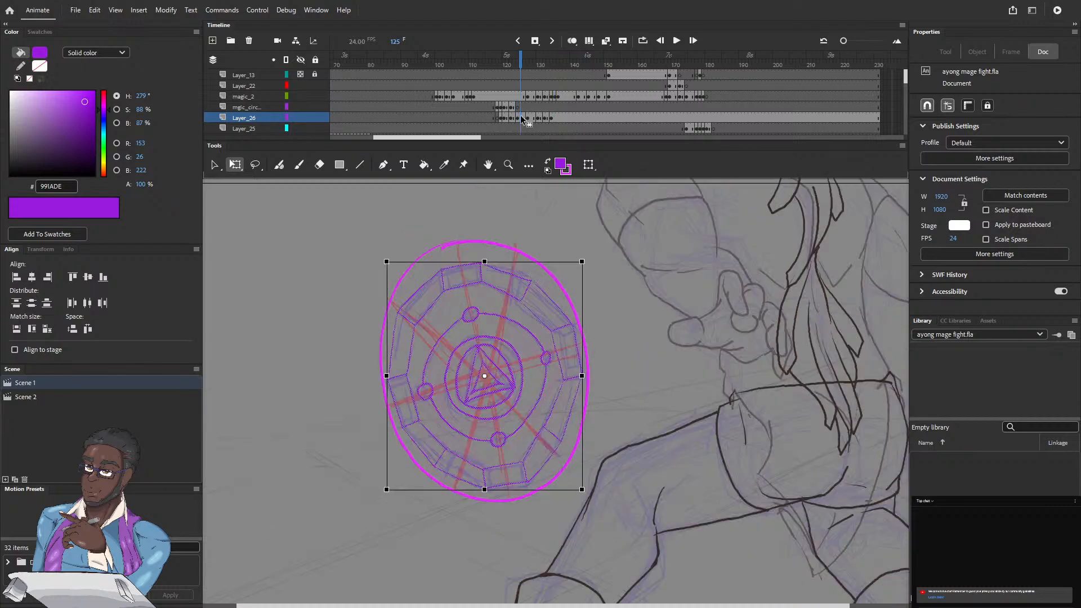
key("period")
key("period")
key("period")
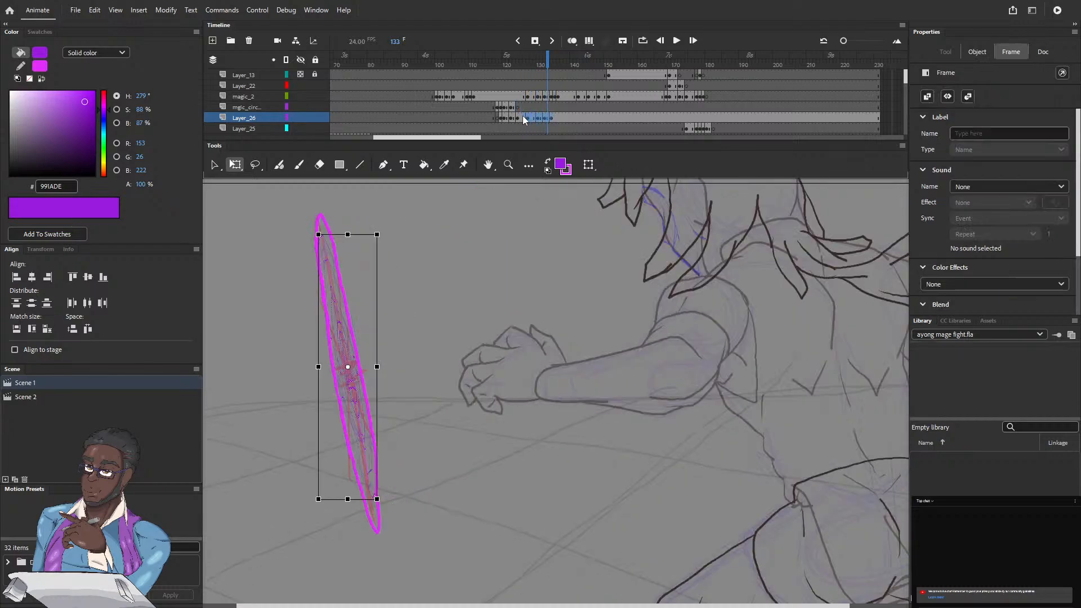
key("comma")
key("comma")
key("comma")
left_click(520, 117)
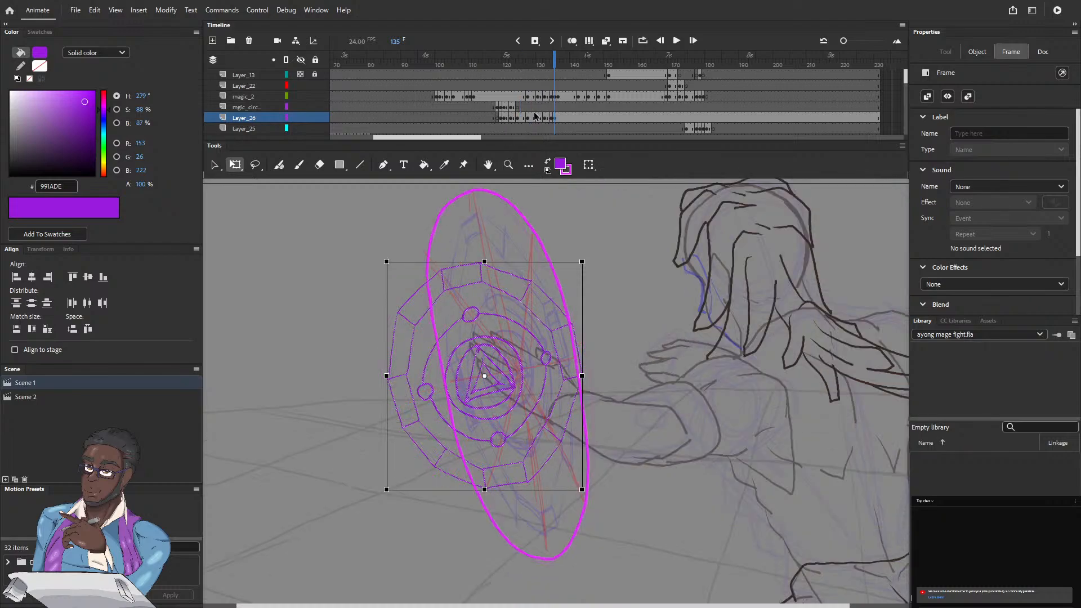
left_click_drag(582, 376, 432, 388)
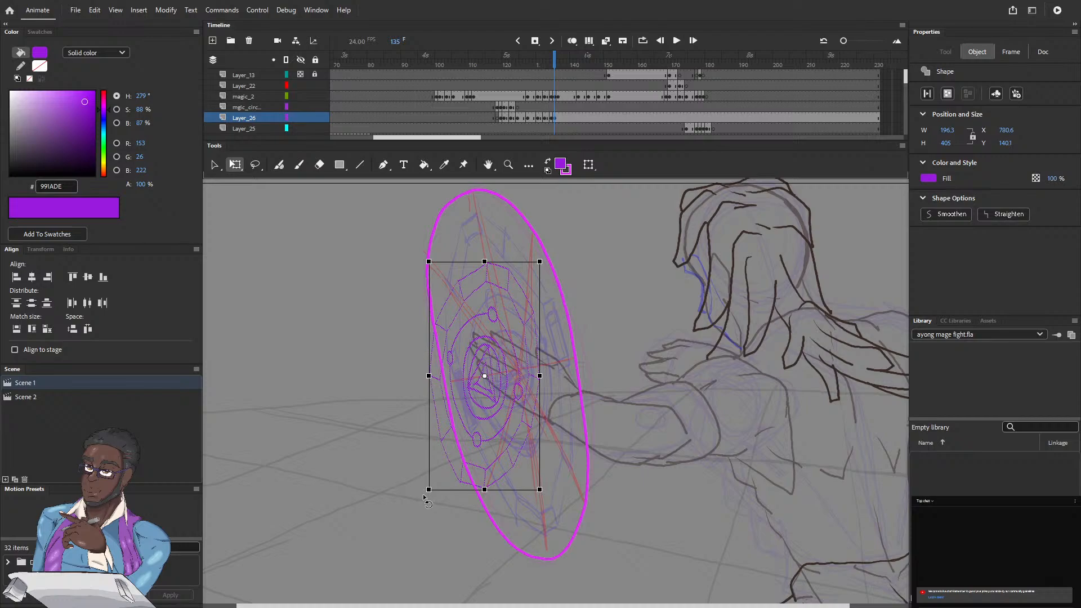
Step: Center the frame 135 circle on the magenta outline, tilt it counter-clockwise and lengthen it to about 224 by 601 px
left_click_drag(425, 497, 485, 500)
mouse_move(481, 385)
left_mouse_down()
mouse_move(509, 379)
mouse_move(478, 380)
left_mouse_up()
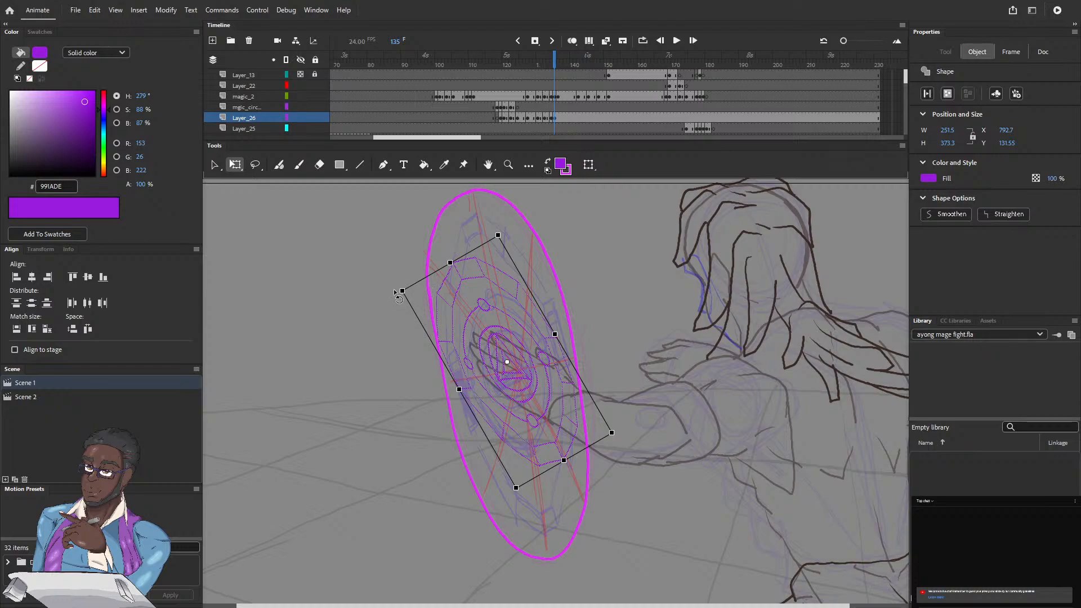
left_click_drag(393, 291, 478, 219)
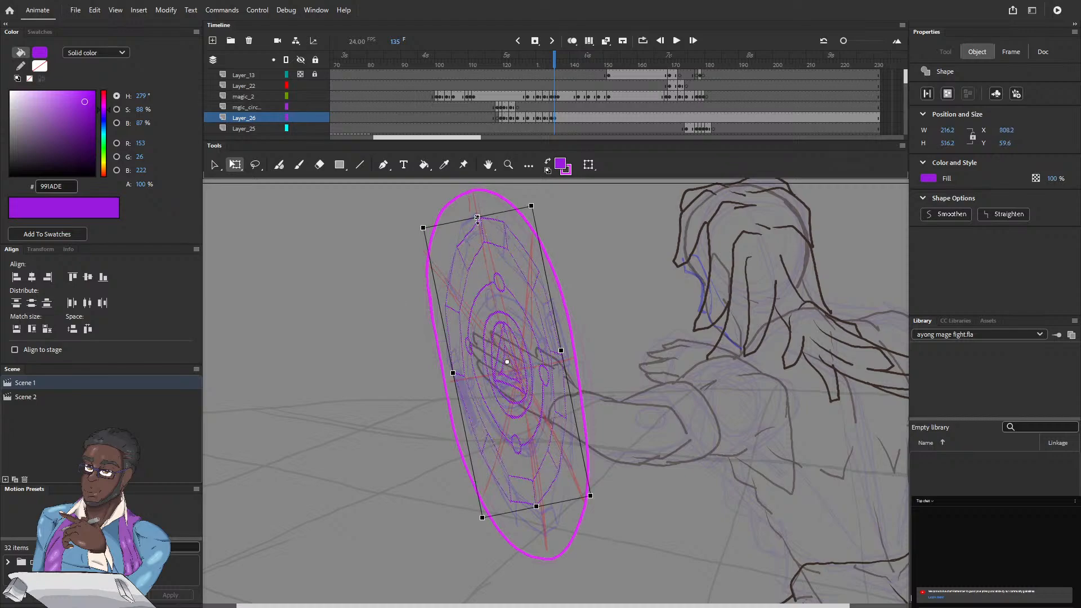
left_click_drag(477, 216, 473, 193)
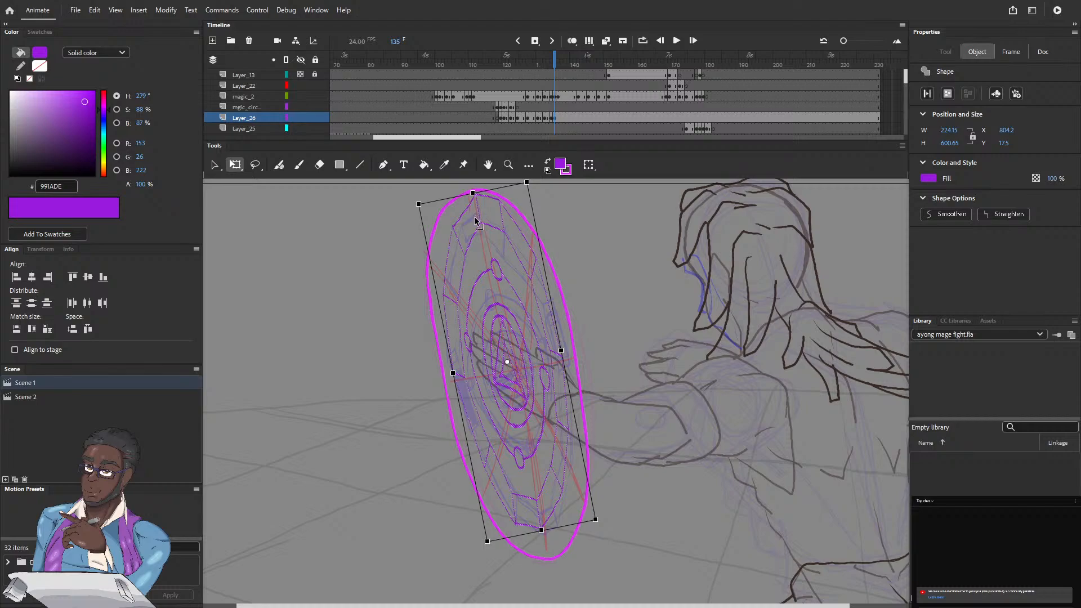
Step: Nudge the frame 135 circle down about 24 px to Y 41.5 within the magenta outline
key("Down")
key("Down")
key("Down")
key("Down")
key("Down")
key("Down")
key("Down")
key("Down")
key("Down")
key("Down")
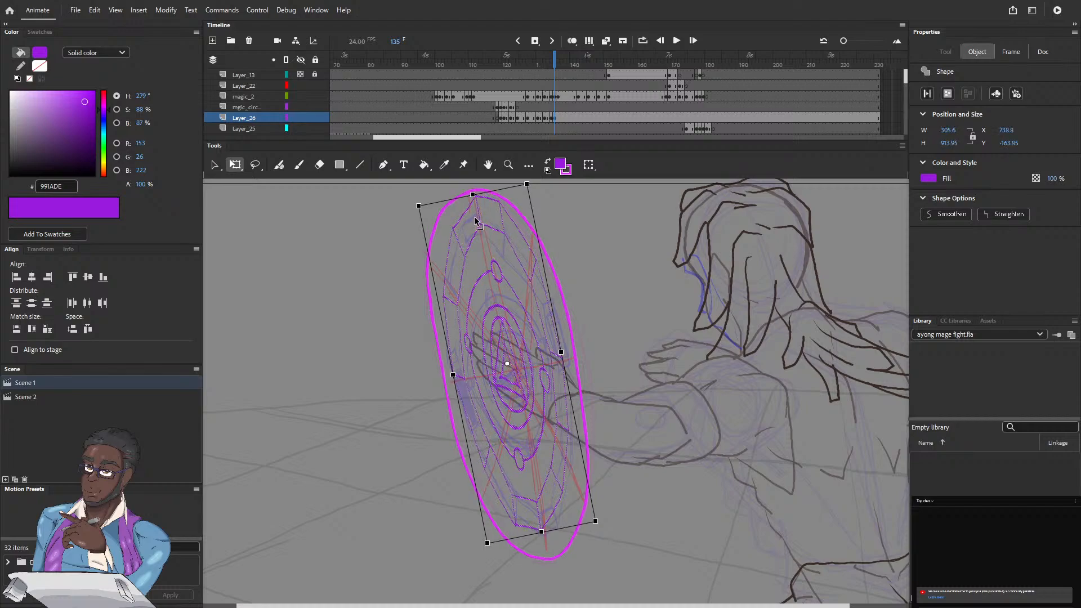
key("Down")
key("Down")
key("Down")
key("Down")
key("Down")
key("Down")
key("Down")
key("Down")
key("Down")
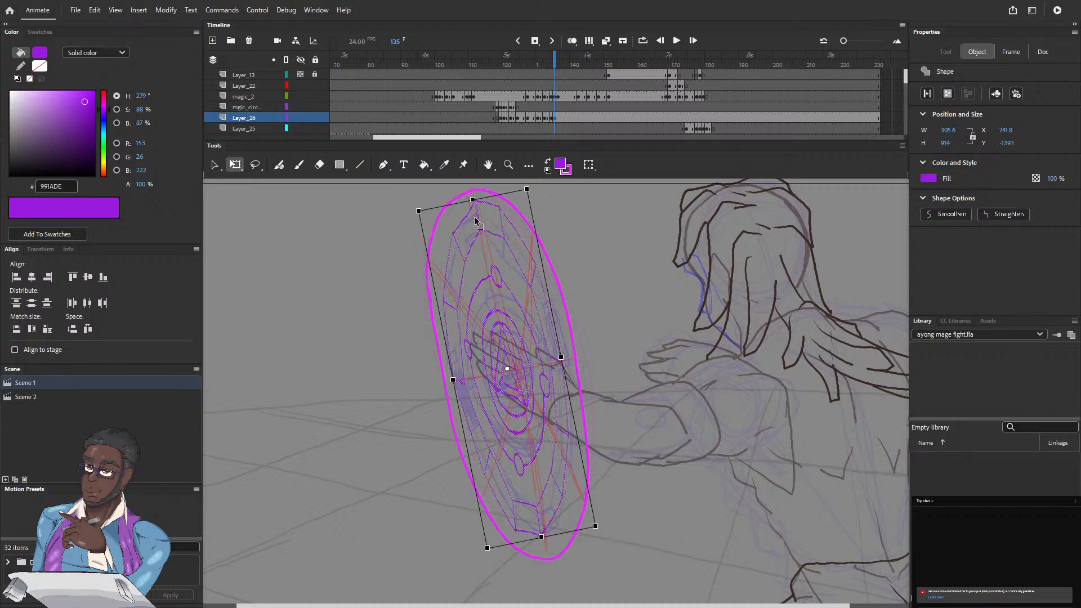
key("Down")
key("Down")
key("Down")
key("Down")
key("Down")
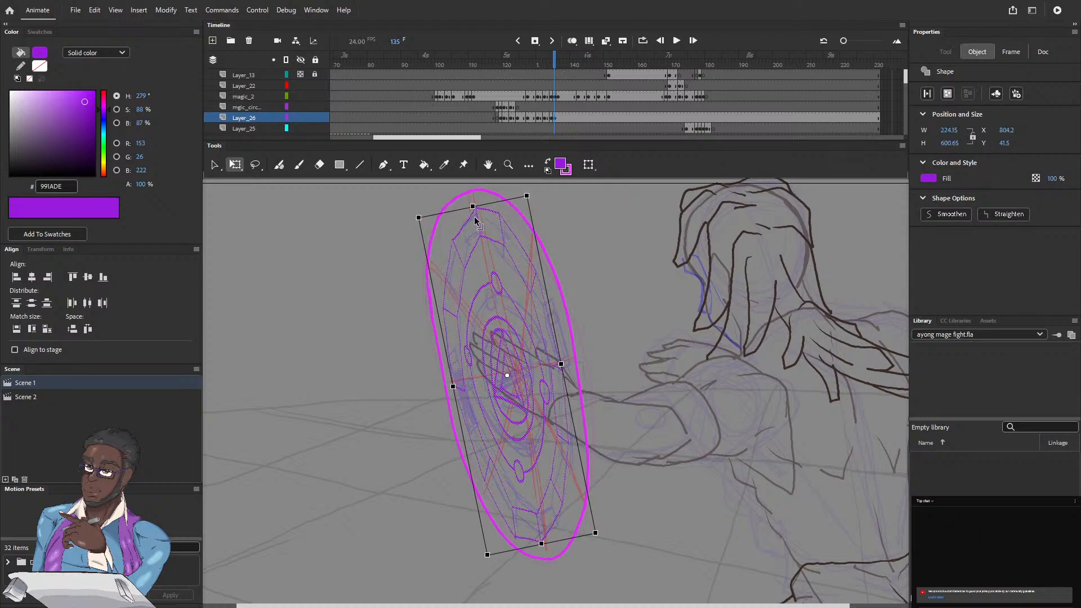
Step: Skew the frame 135 circle and rotate it counter-clockwise to about 209 by 680 px along the magenta outline's slant
left_click_drag(550, 318, 550, 279)
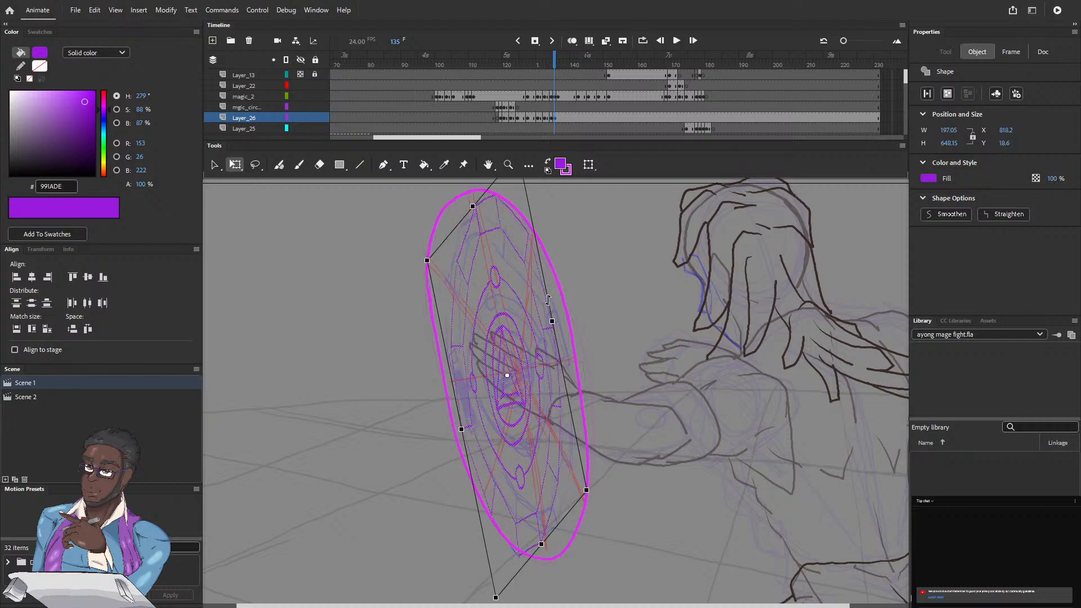
left_click_drag(548, 300, 544, 281)
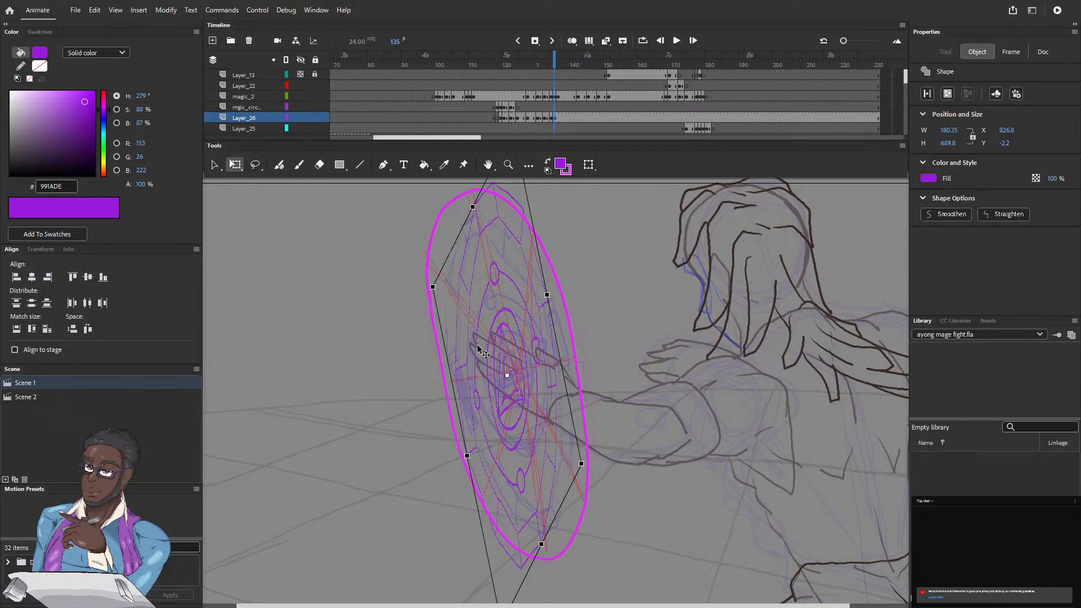
left_click(419, 283)
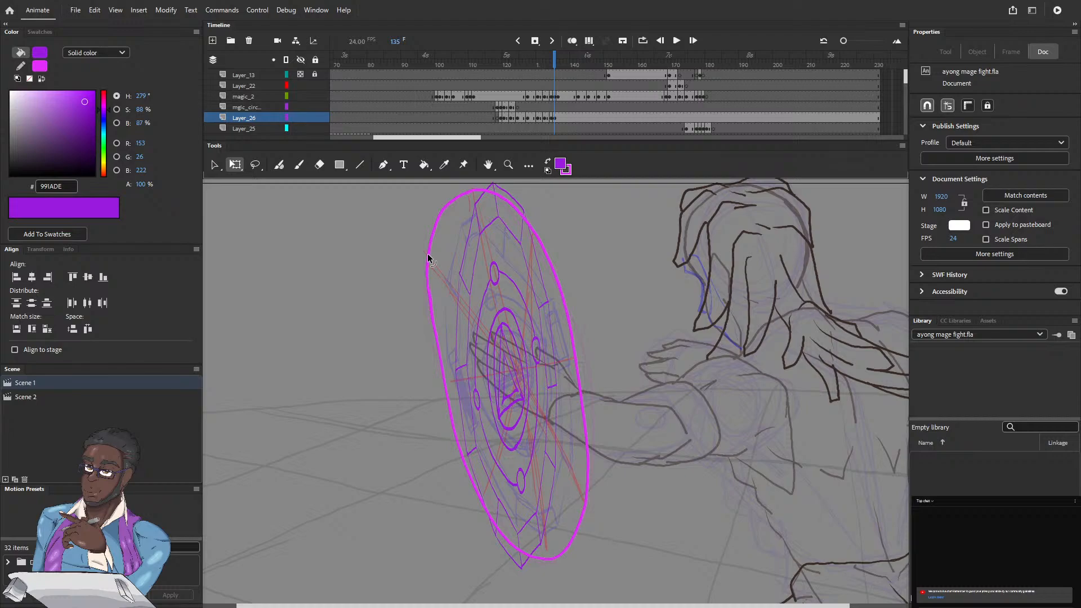
left_click(428, 259)
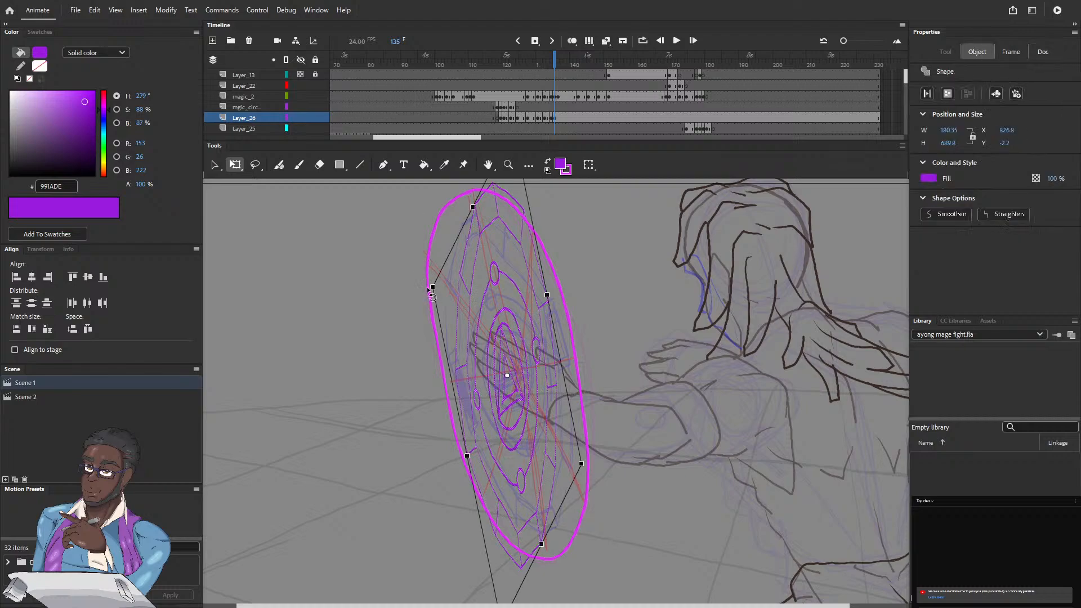
left_click_drag(426, 287, 417, 296)
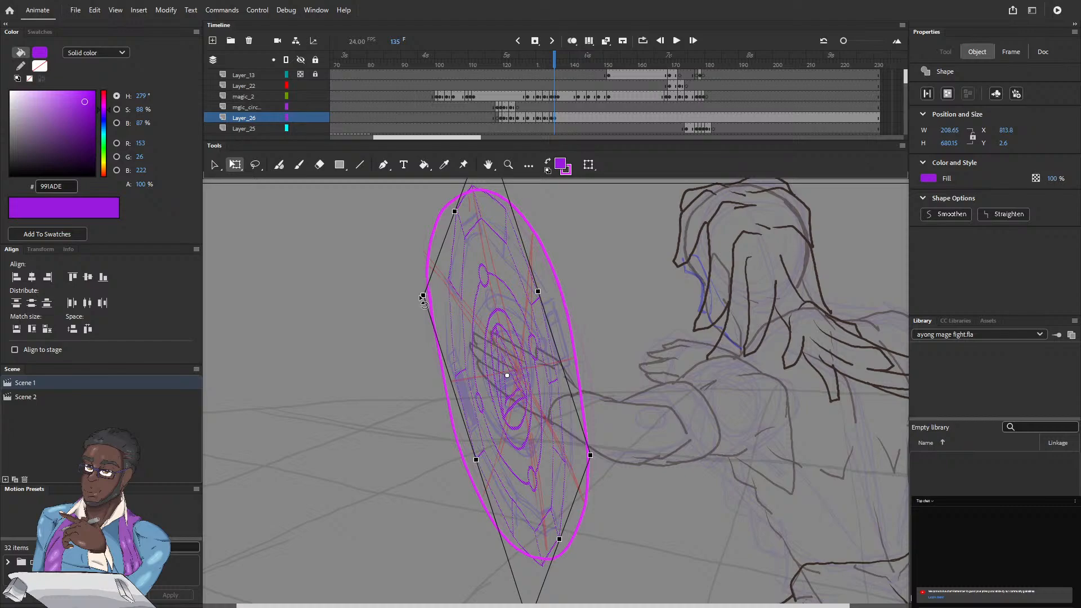
Step: Scale and slightly rotate the frame 135 circle to about 172 by 603 px so it sits inside the magenta outline
left_click_drag(422, 295, 432, 303)
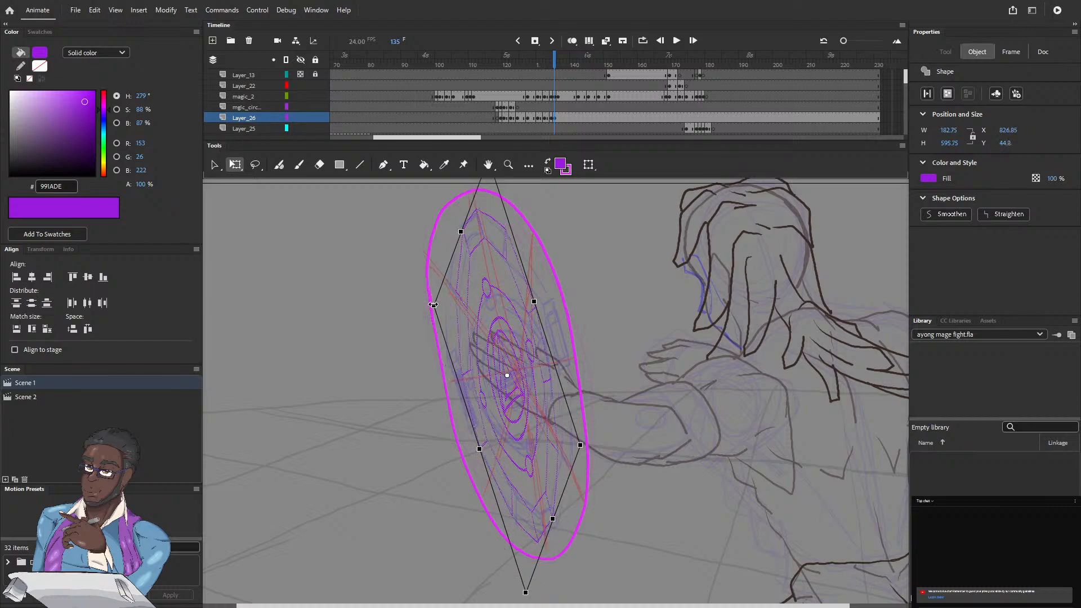
left_click_drag(432, 303, 443, 310)
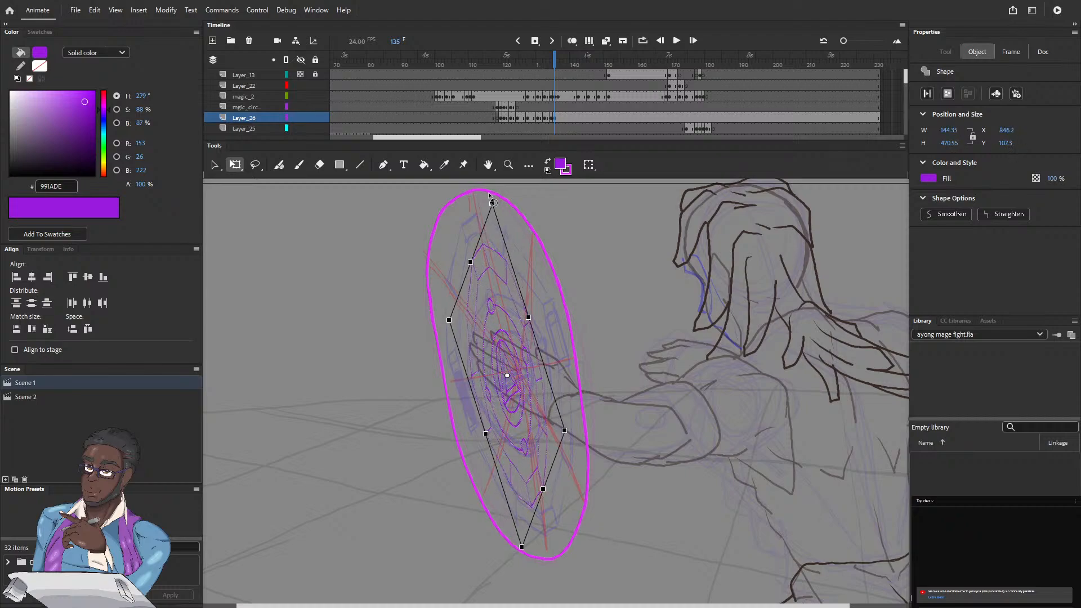
left_click_drag(489, 195, 496, 196)
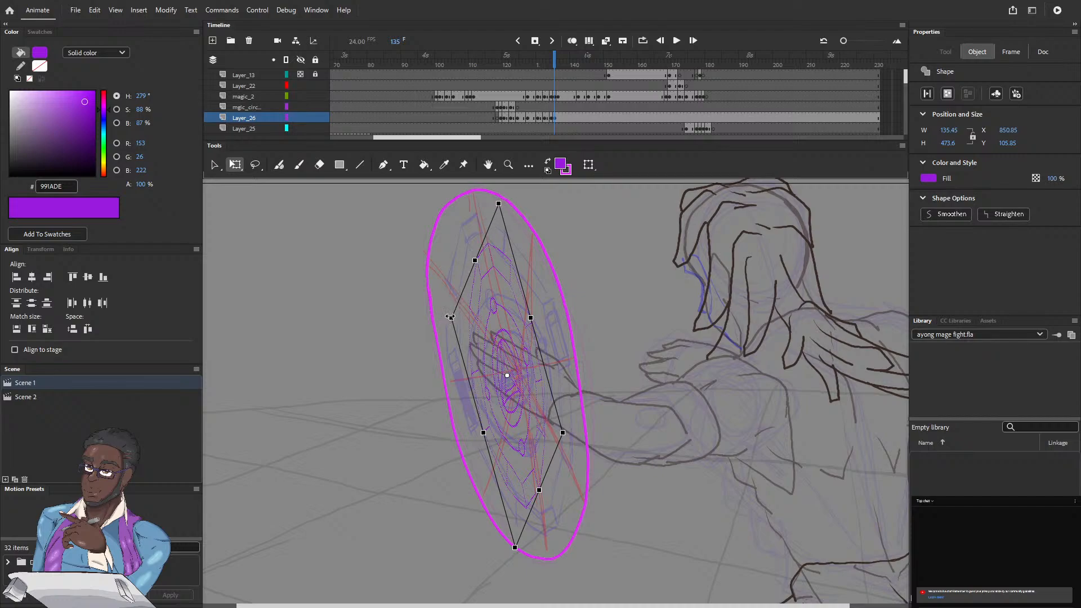
left_click_drag(450, 318, 446, 314)
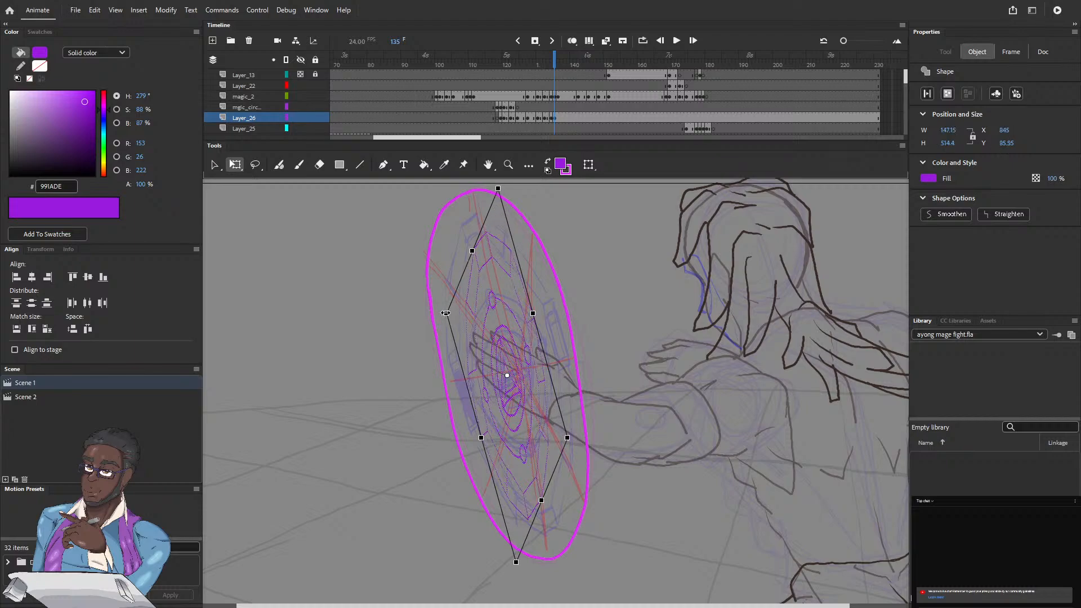
left_click_drag(446, 313, 436, 303)
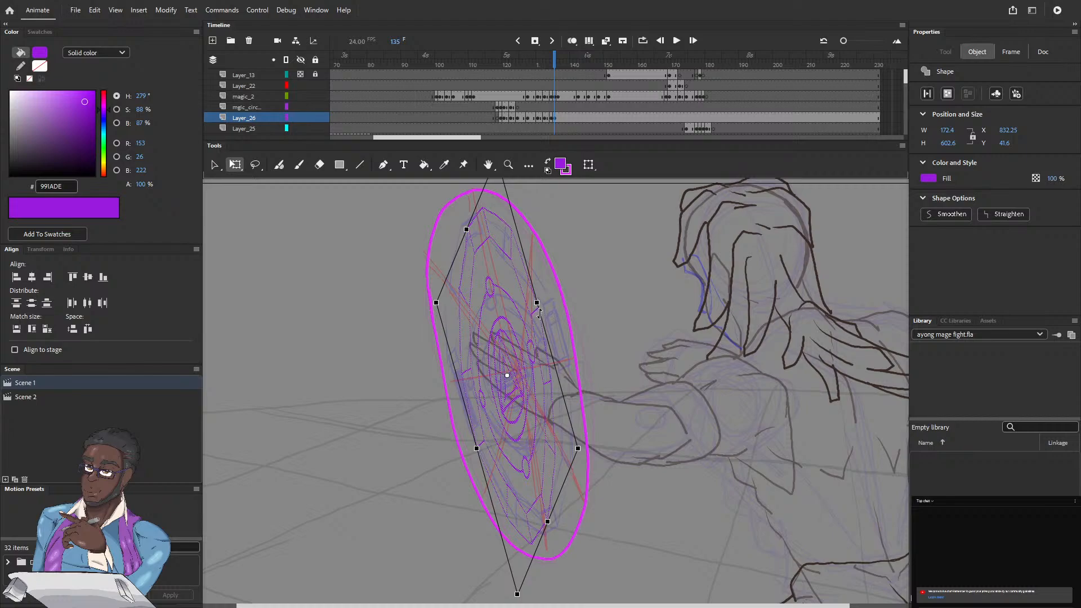
Step: Skew and widen the frame 135 circle to about 198 by 592 px toward the sides of the magenta outline
left_click_drag(540, 313, 541, 316)
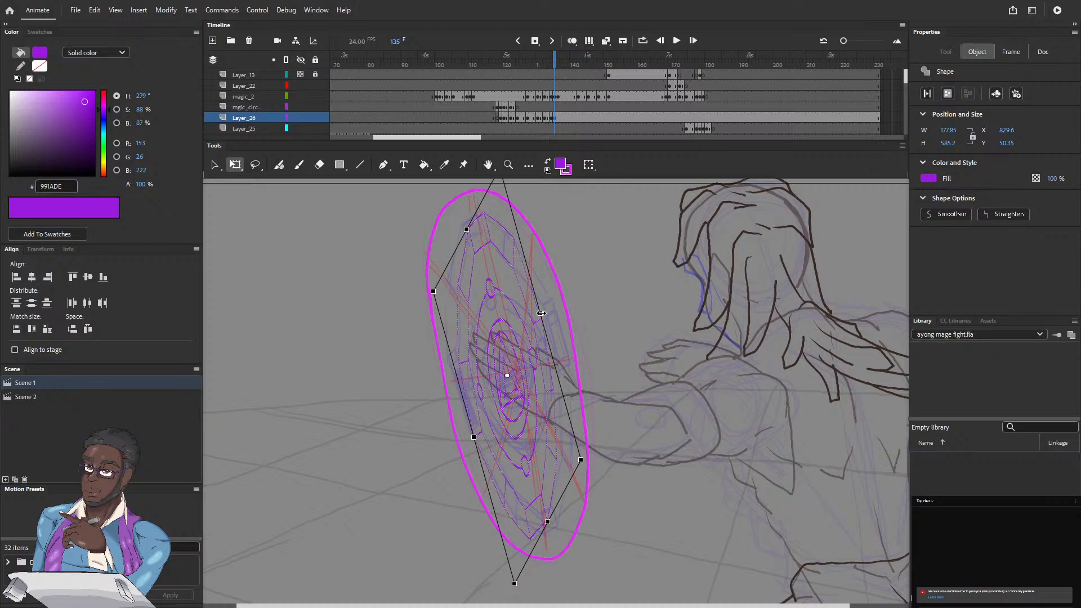
left_click_drag(540, 313, 543, 314)
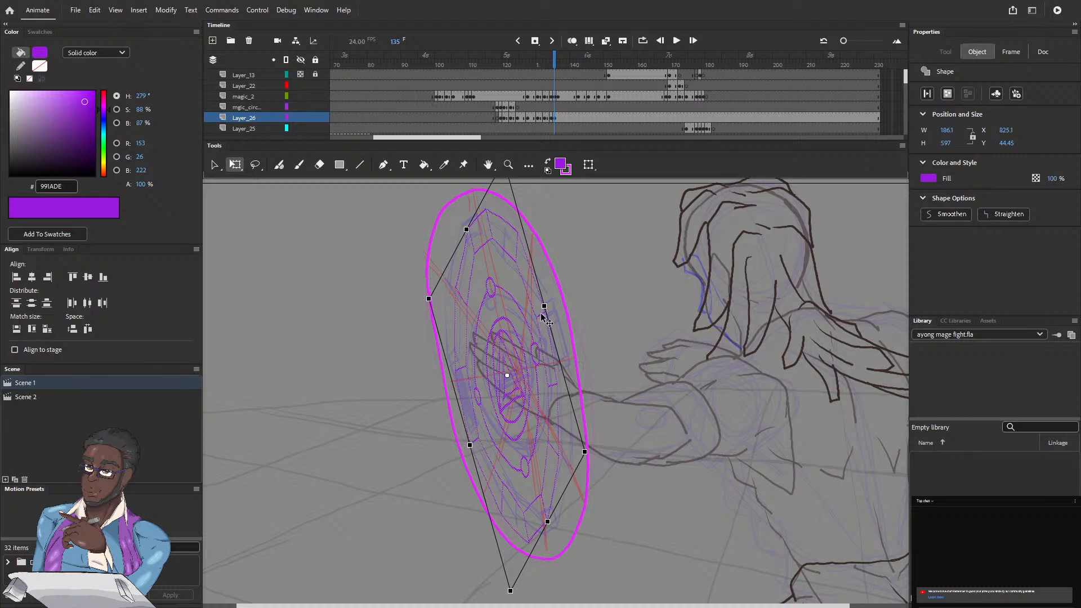
left_click_drag(544, 306, 546, 302)
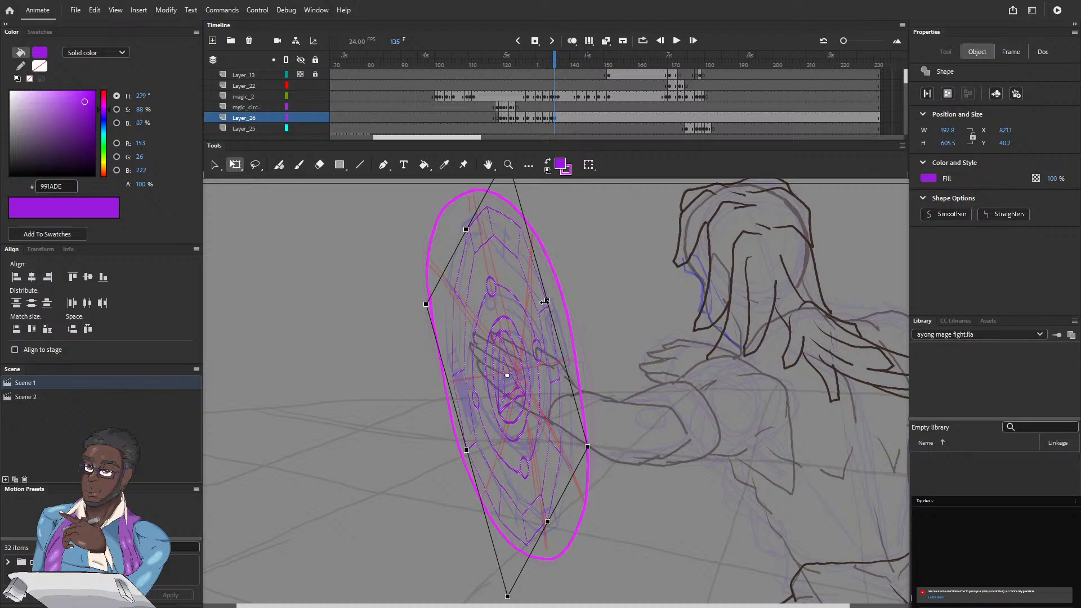
left_click_drag(443, 363, 442, 357)
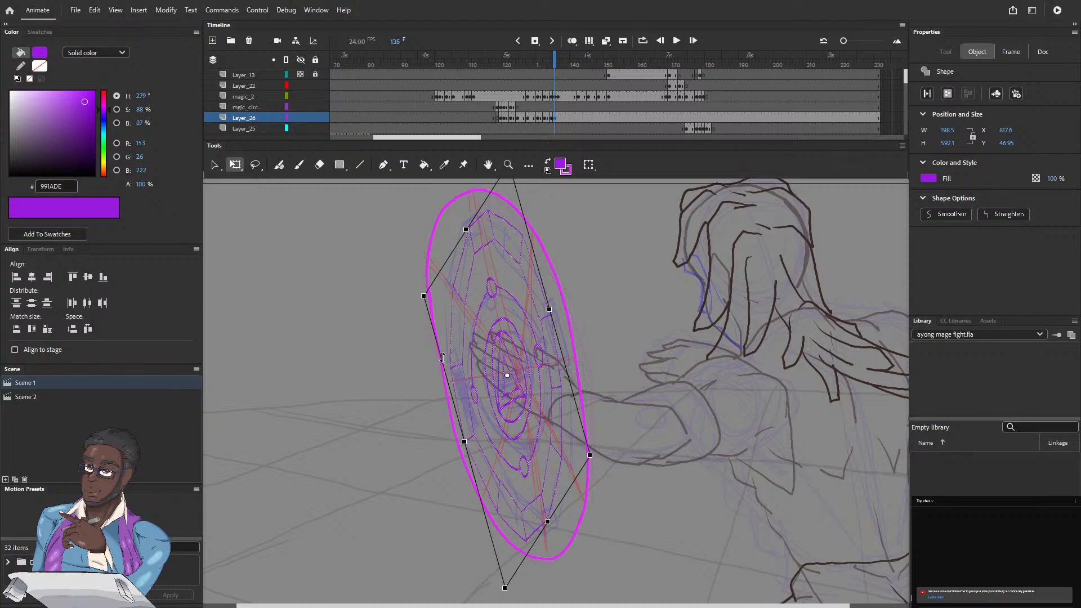
Step: Compare the fitted circle on frame 135 with the magenta outline on frame 136, returning to frame 135
left_click(557, 64)
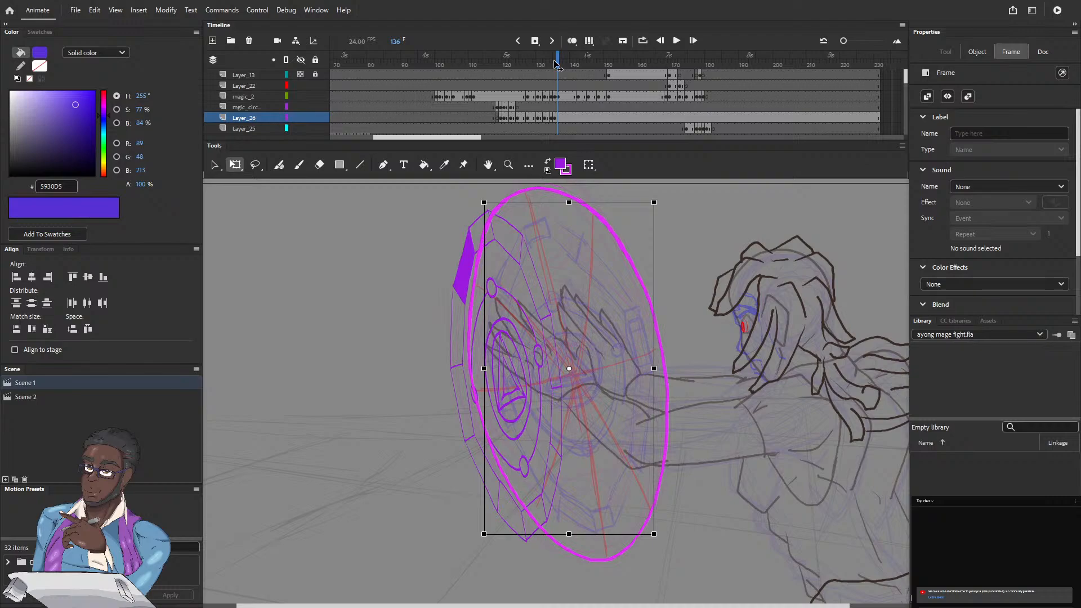
left_click_drag(557, 64, 556, 65)
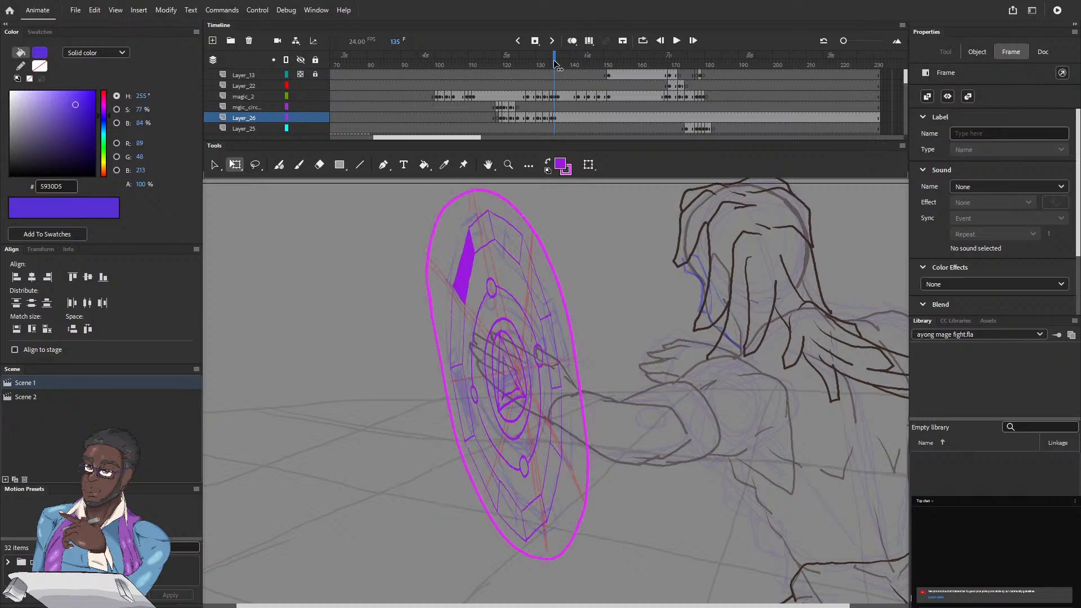
left_click_drag(556, 64, 555, 65)
left_click(553, 64)
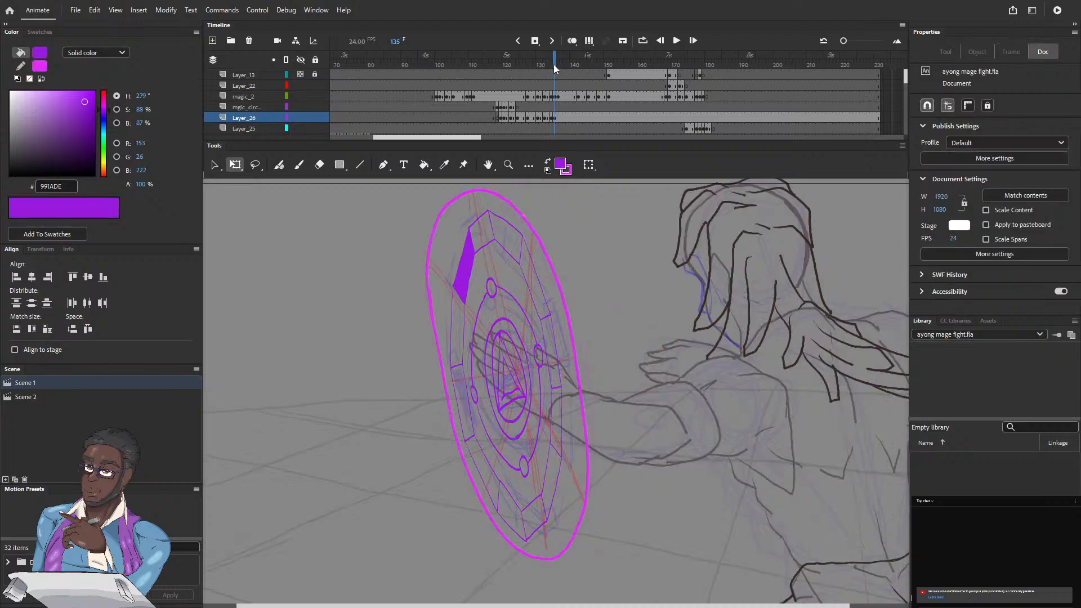
Step: Add a copy of the circle on frame 136 of Layer_26 and widen it to about 331 px
left_click(553, 64)
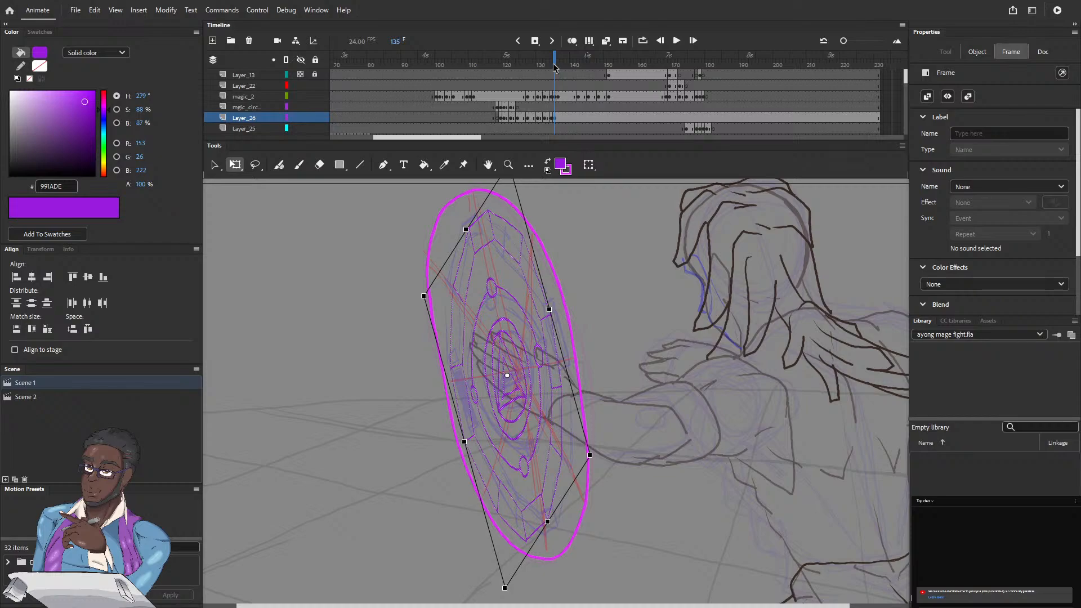
left_click(557, 117)
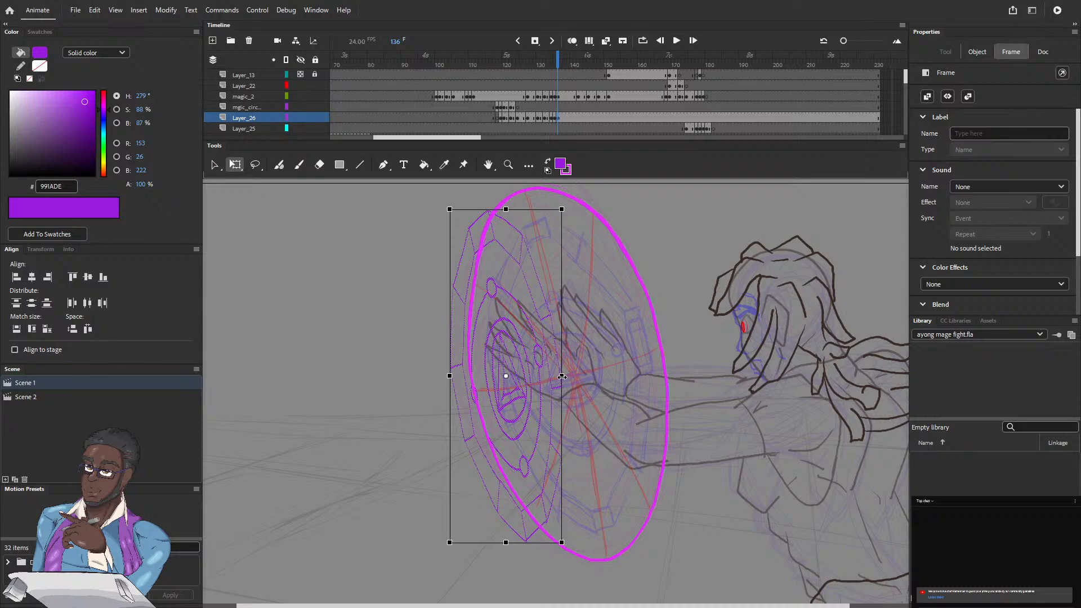
left_click_drag(562, 376, 599, 376)
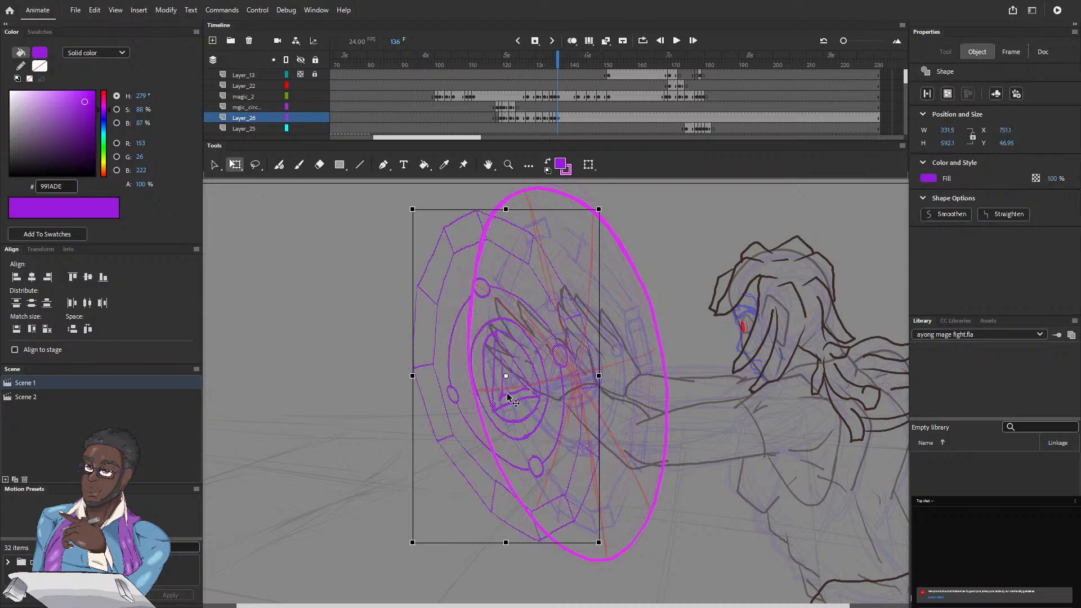
Step: Move the frame 136 circle onto the magenta outline, rotating it slightly clockwise and scaling it to about 302 by 553 px
left_click_drag(505, 395, 571, 381)
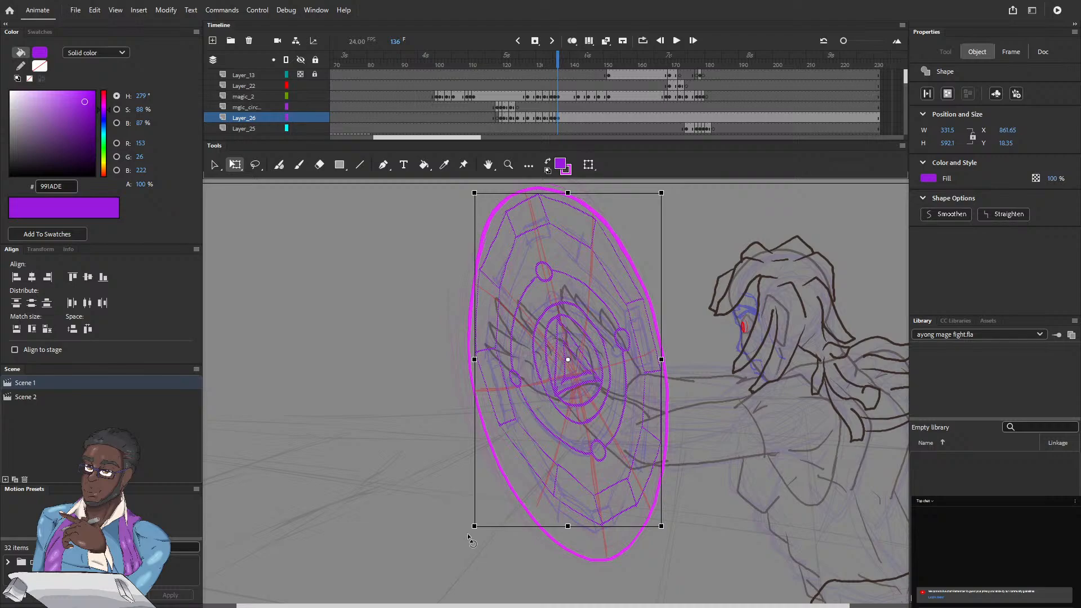
left_click_drag(476, 538, 461, 518)
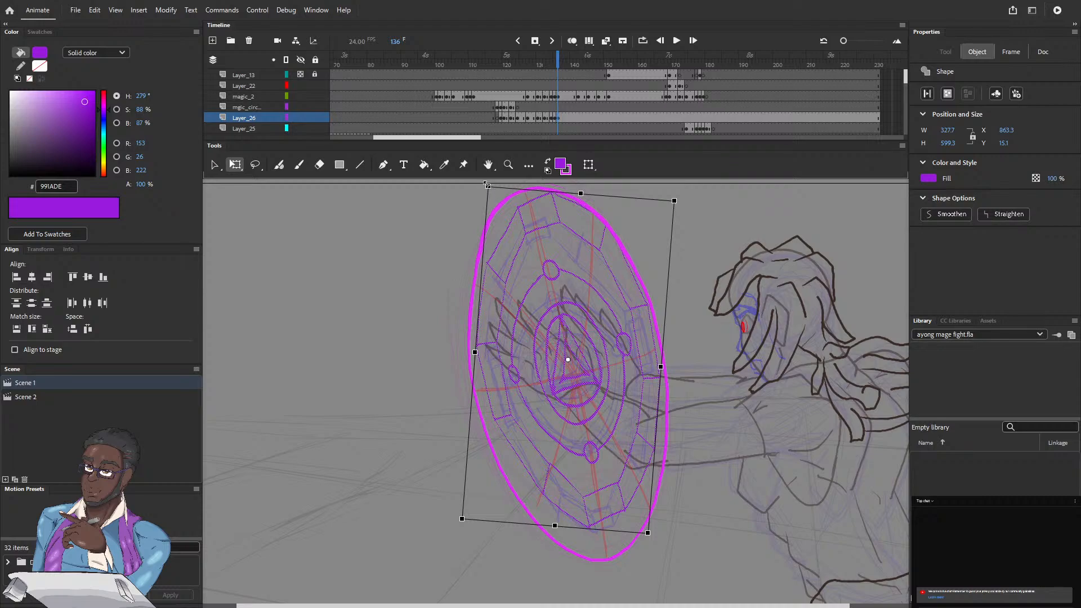
left_click_drag(487, 185, 492, 200)
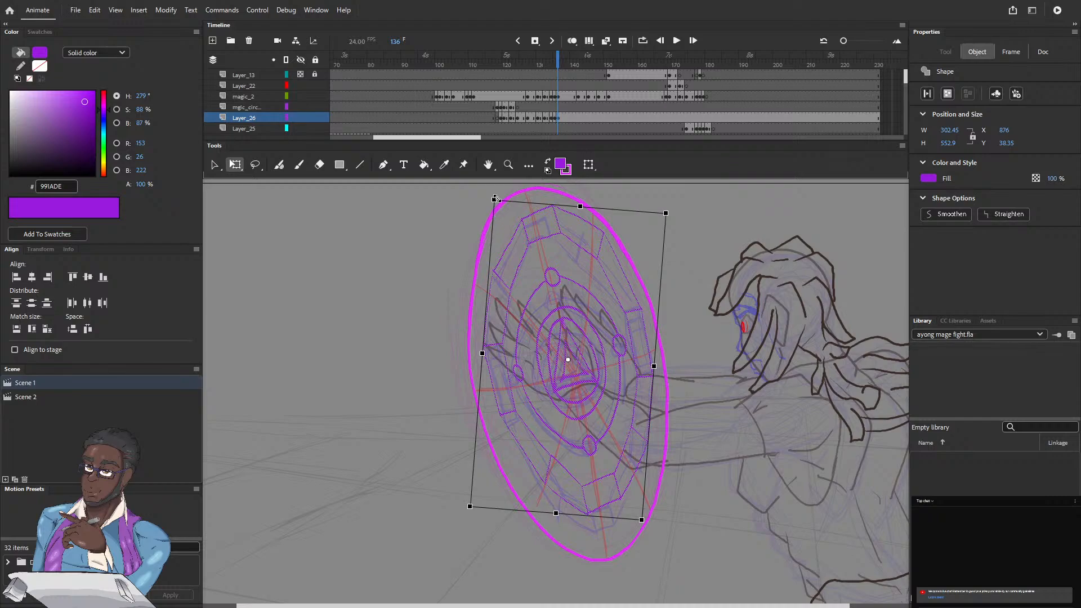
Step: Nudge the frame 136 circle down and left to about X 871, Y 46 to center it in the magenta outline
key("Down")
key("Down")
key("Down")
key("Down")
key("Down")
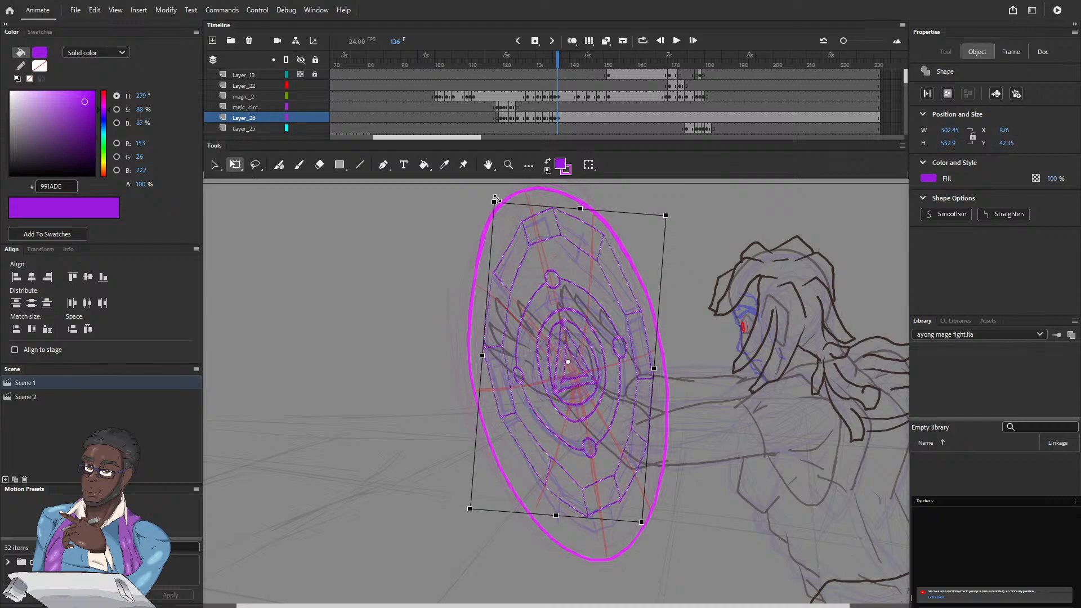
key("Down")
key("Down")
key("Down")
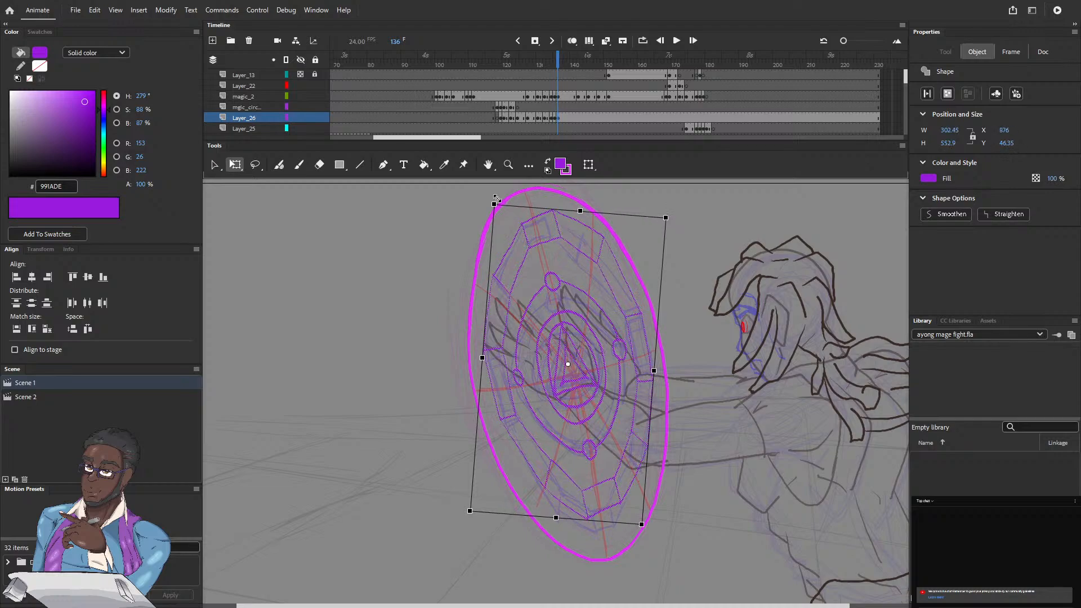
key("Left")
key("Left")
key("Left")
key("Left")
key("Left")
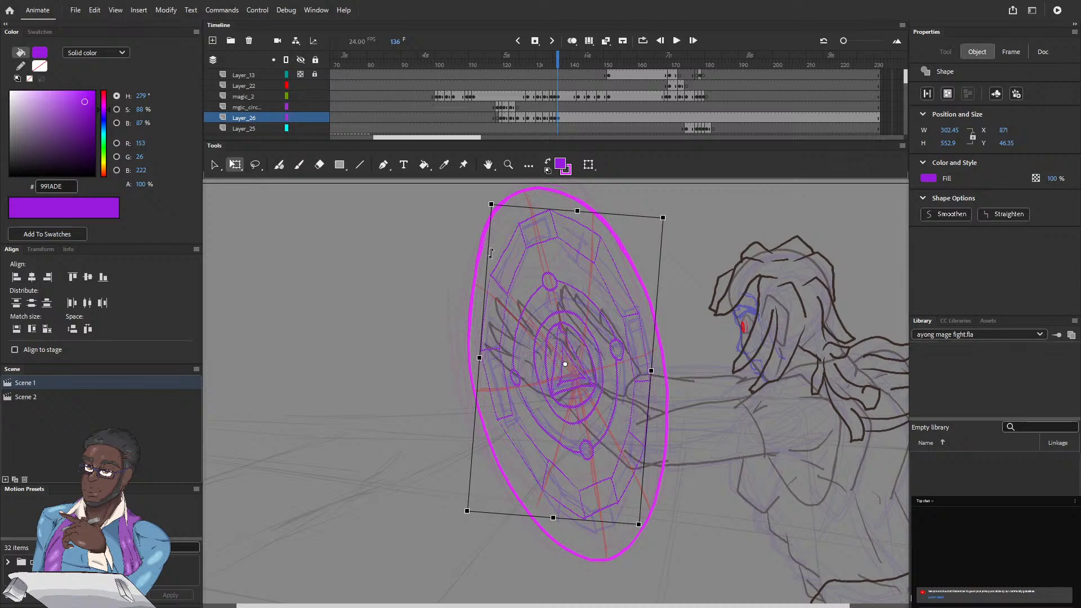
Step: Step through the frames after 136 to compare the circle with the magenta outlines, ending on frame 142
left_click(562, 68)
key("period")
key("period")
key("period")
key("period")
key("period")
key("period")
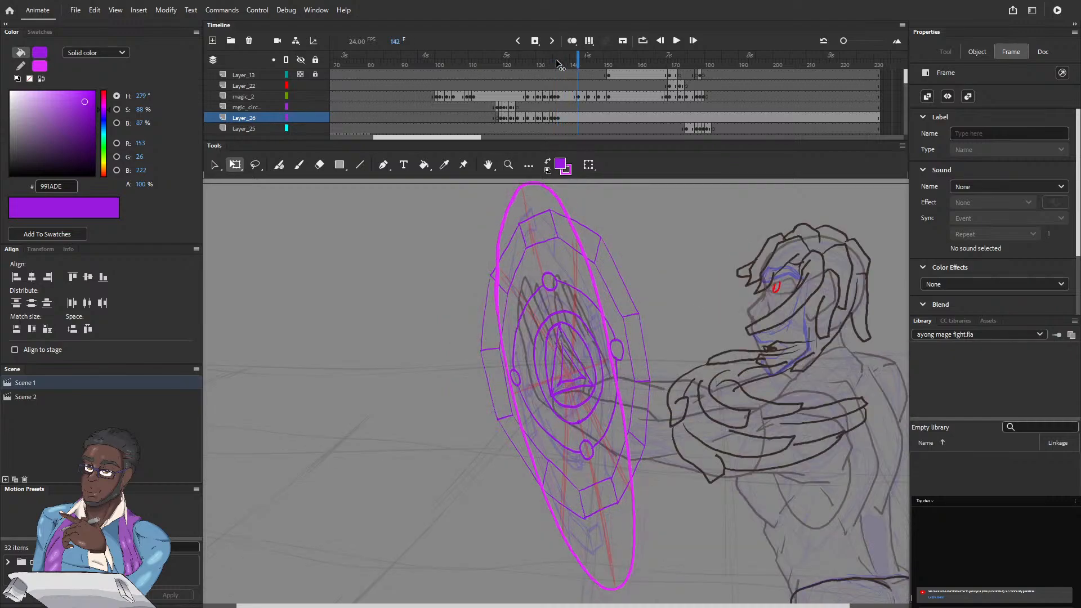
key("period")
key("period")
key("period")
key("comma")
key("comma")
key("comma")
key("comma")
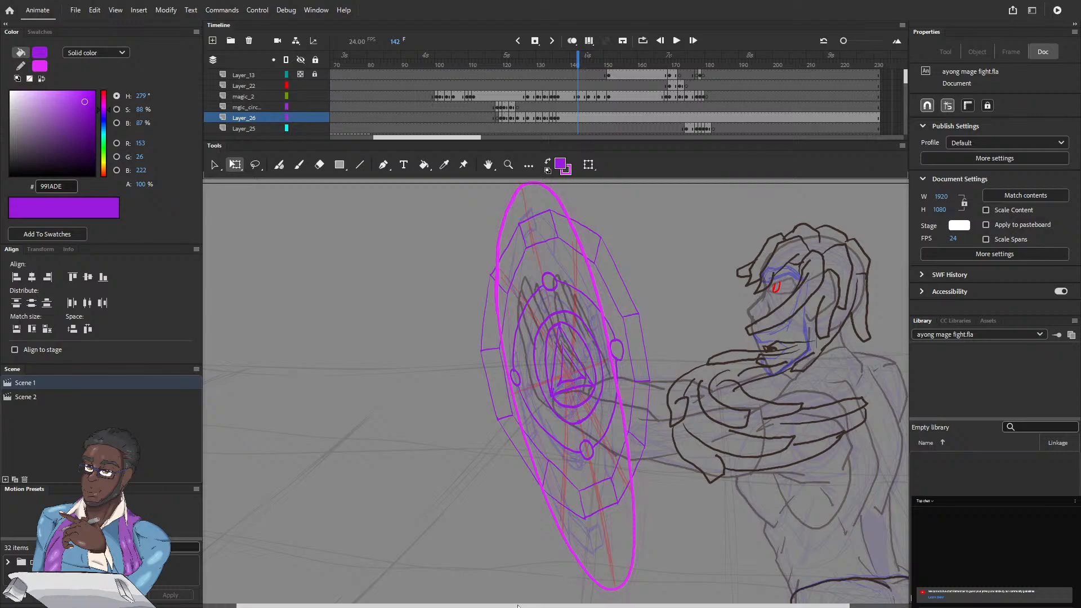
Step: Insert a keyframe on frame 142 of Layer_26 and narrow its circle to about 177 px wide
scroll(518, 605, "right", 2)
scroll(518, 606, "right", 2)
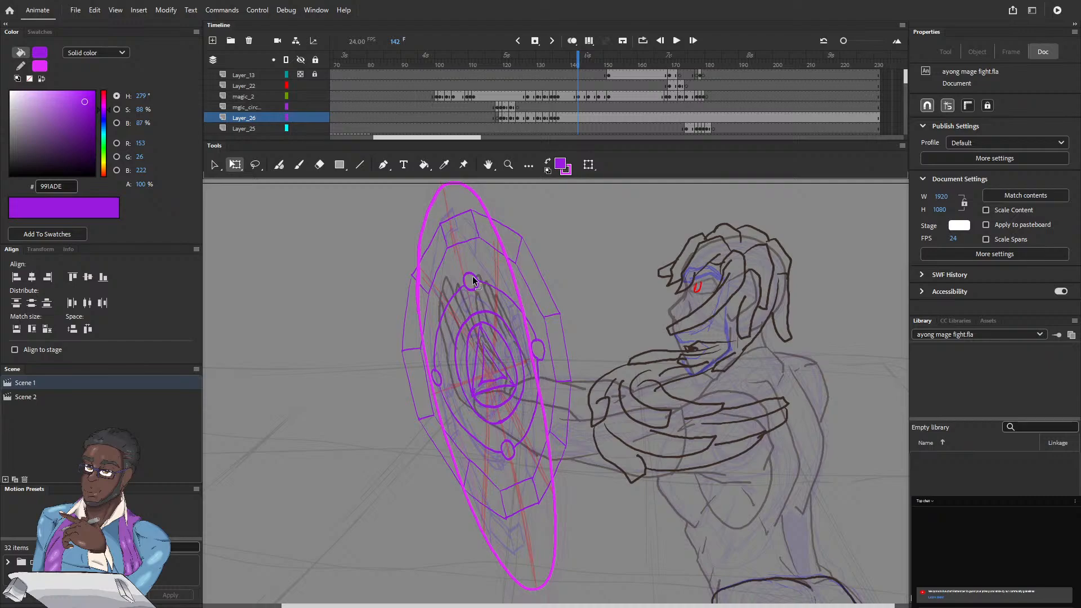
left_click(535, 42)
left_click(576, 116)
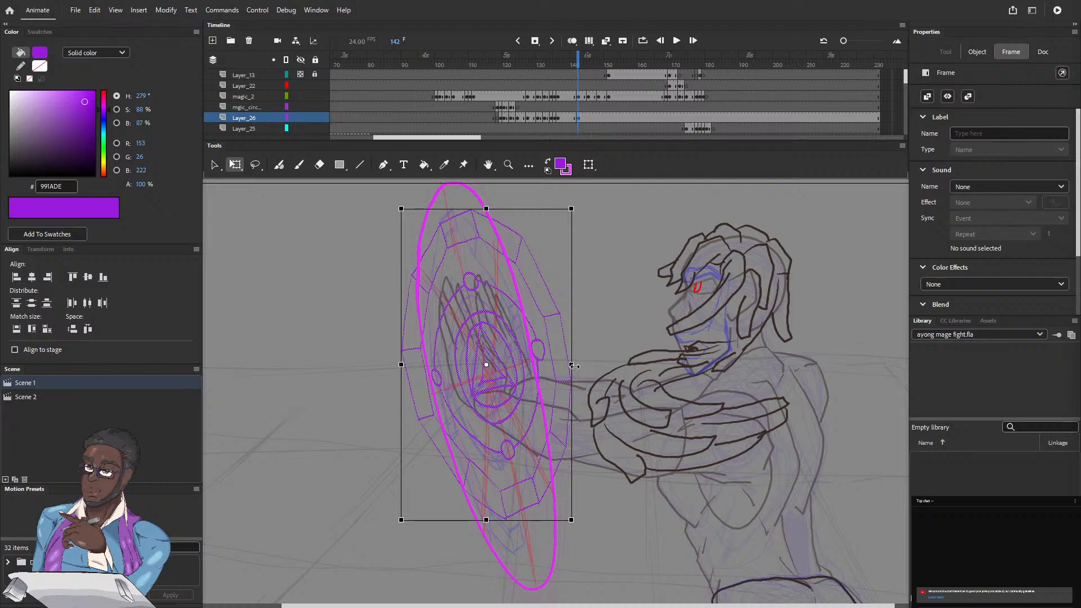
left_click_drag(572, 365, 539, 367)
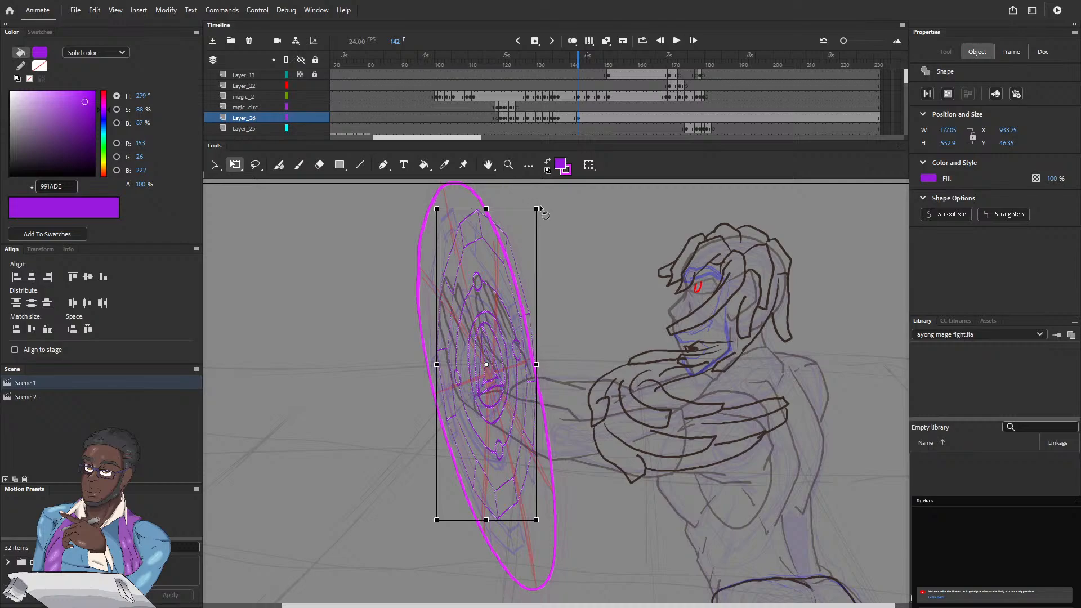
Step: Rotate the frame 142 circle counter-clockwise along the outline's slant and scale it to about 185 by 576 px
mouse_move(542, 210)
left_mouse_down()
mouse_move(515, 202)
mouse_move(528, 206)
left_mouse_up()
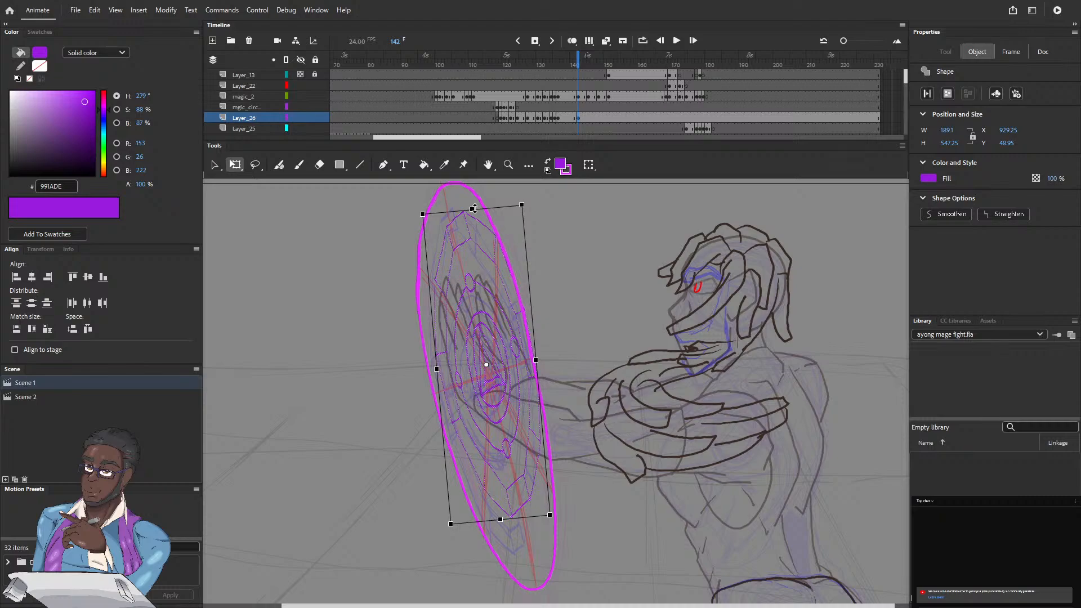
left_click_drag(473, 208, 471, 201)
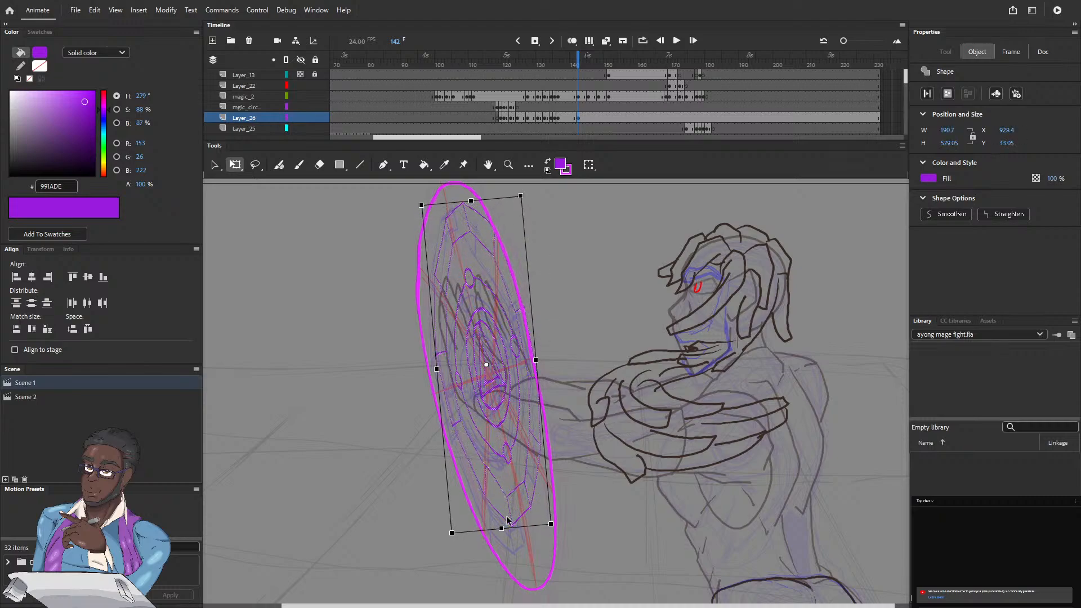
left_click_drag(443, 537, 449, 539)
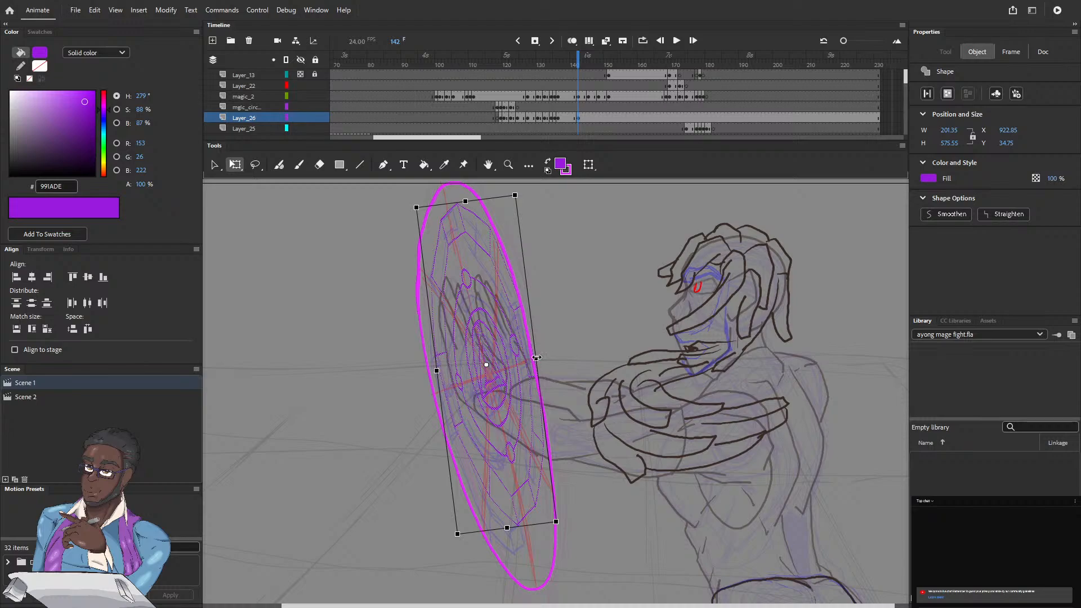
left_click_drag(536, 357, 531, 358)
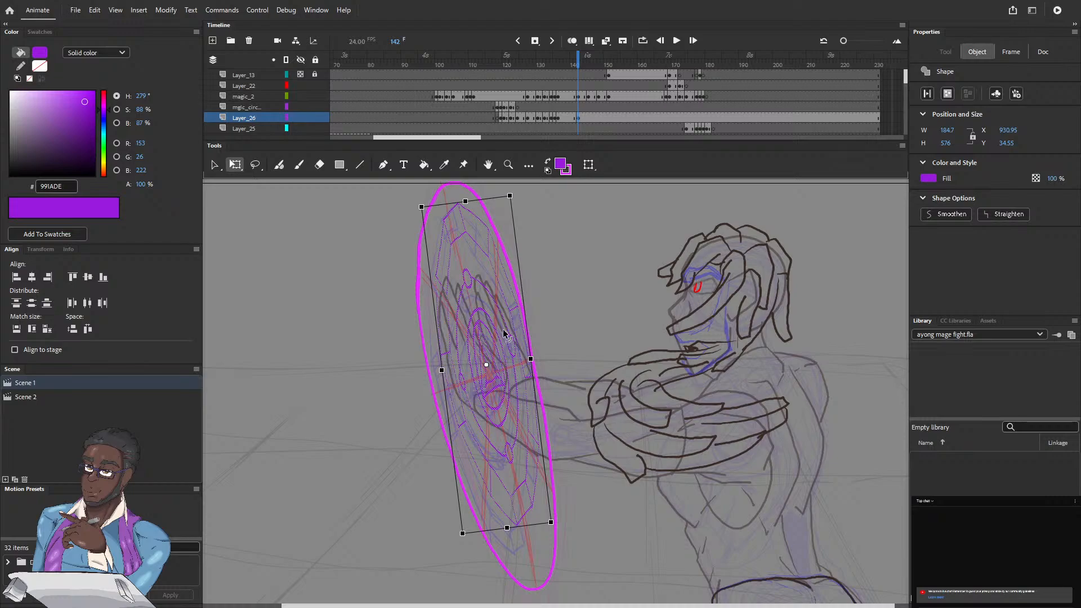
Step: Nudge the frame 142 circle left to about X 924 and skew it vertically to about 193 by 590 px
key("Left")
key("Left")
key("Left")
key("Left")
key("Left")
key("Left")
key("Left")
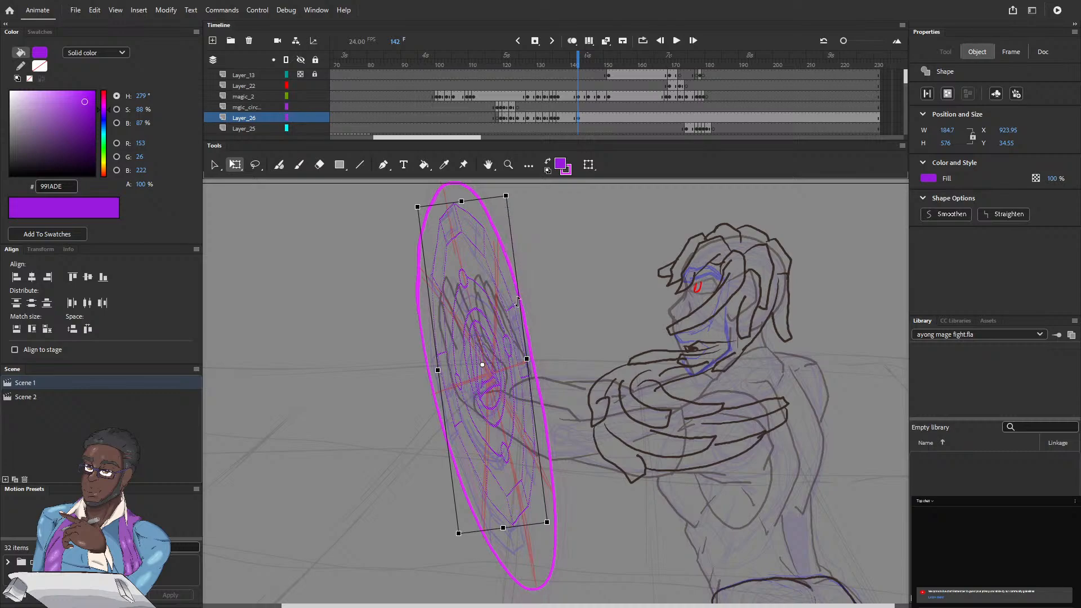
left_click_drag(520, 303, 519, 308)
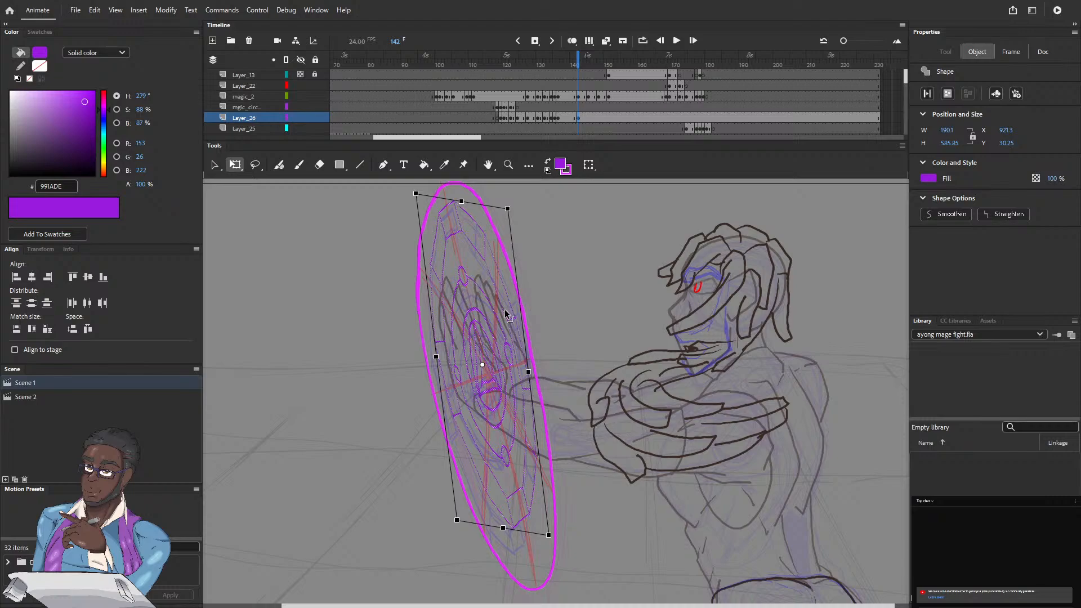
left_click_drag(522, 321, 522, 332)
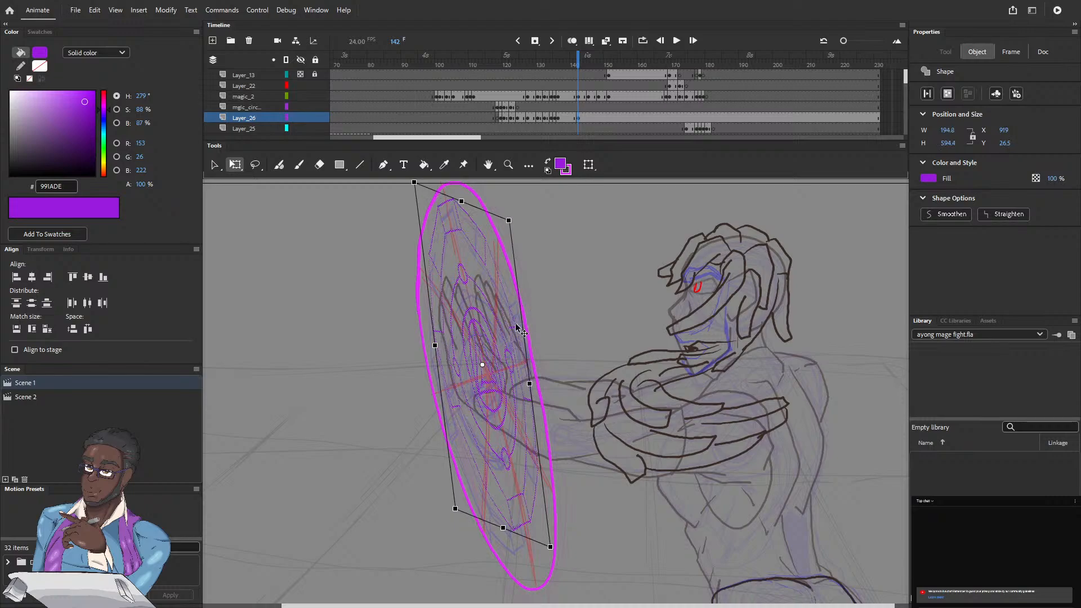
left_click_drag(522, 321, 519, 316)
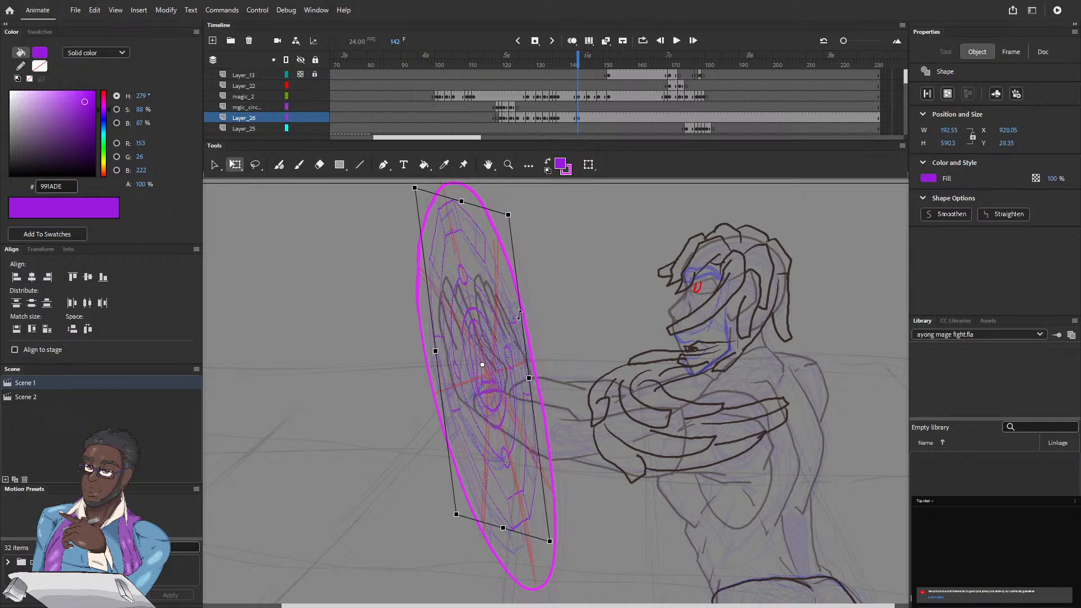
Step: Nudge the frame 142 circle down to about Y 38 inside the magenta outline
key("Down")
key("Down")
key("Down")
key("Down")
key("Down")
key("Down")
key("Down")
key("Down")
key("Down")
key("Down")
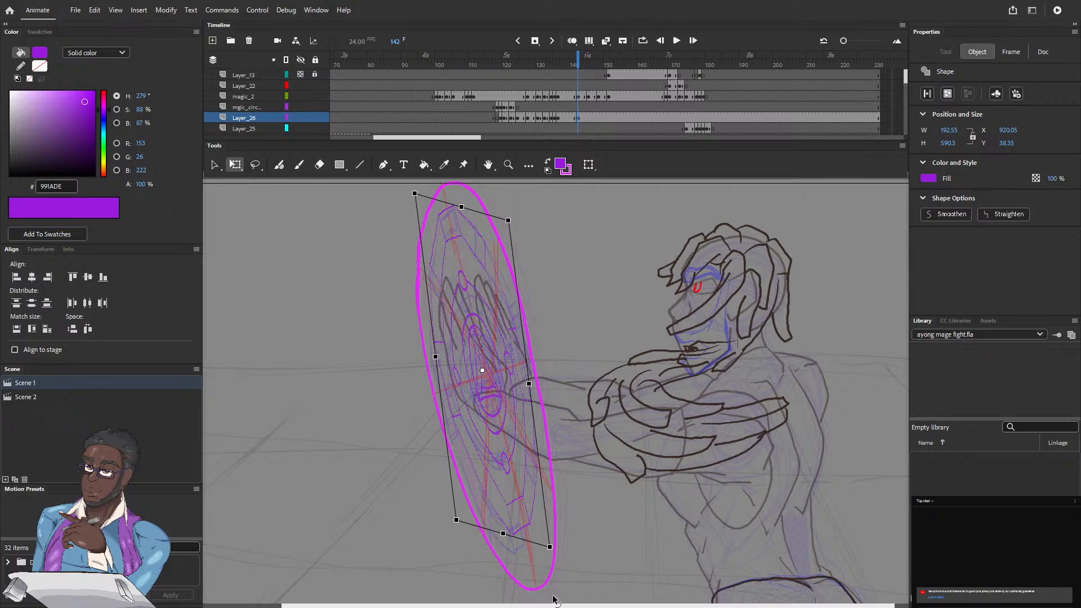
Step: Rotate the frame 142 circle slightly clockwise and stretch it to about 182 by 633 px
left_click_drag(559, 553, 554, 559)
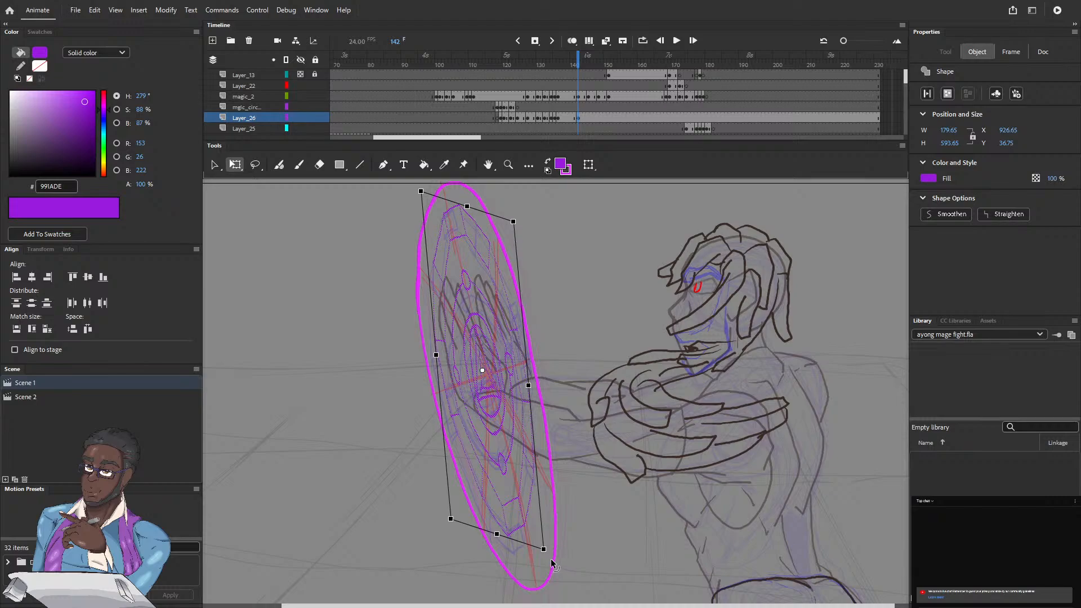
left_click_drag(498, 534, 498, 545)
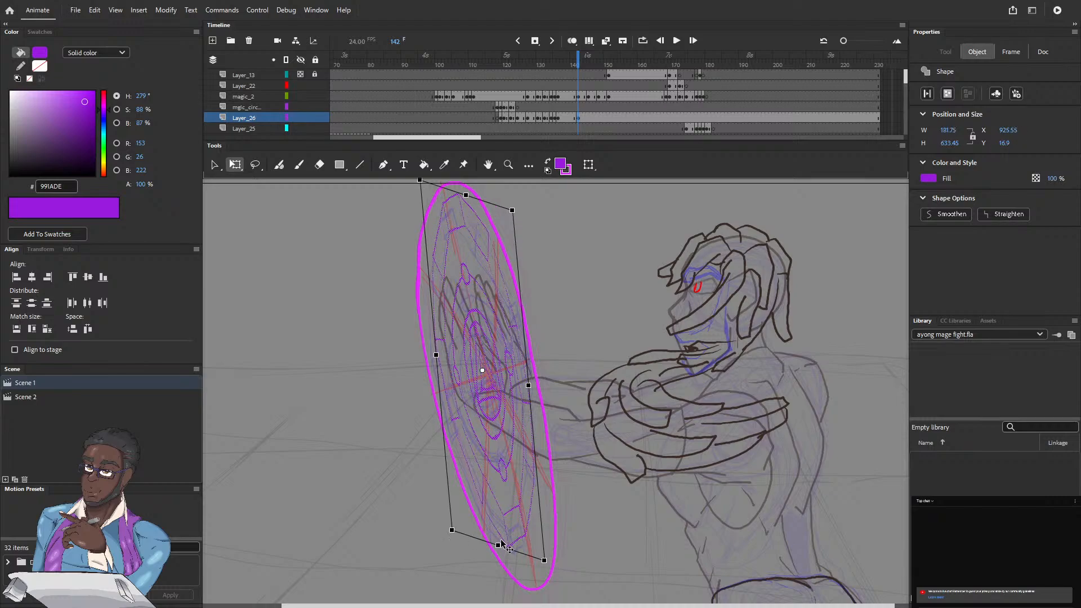
left_click(445, 545)
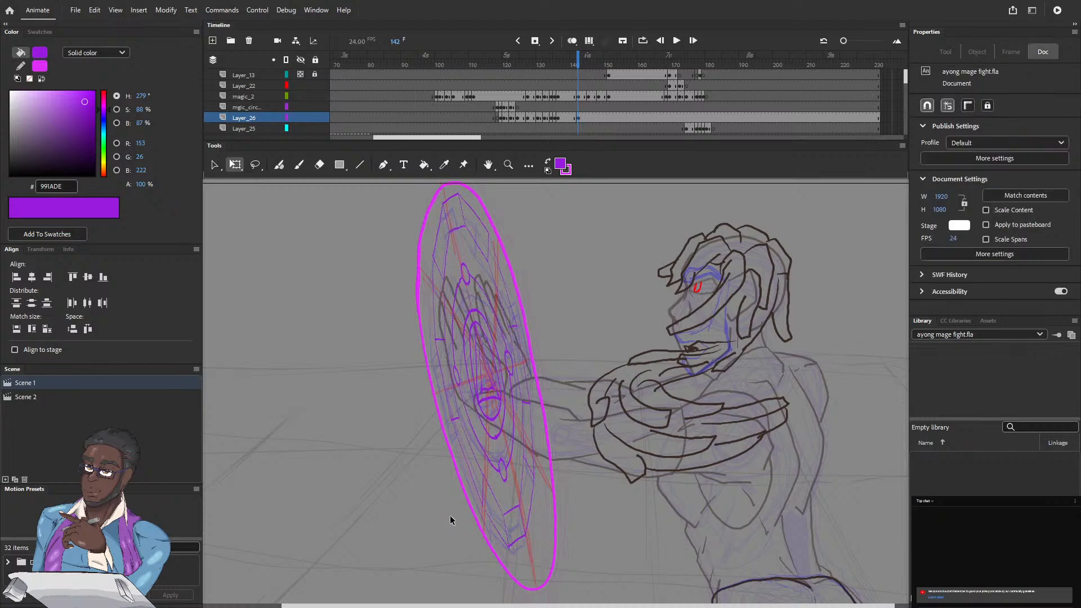
Step: Reselect the frame 142 circle, rotate it counter-clockwise and skew it horizontally to about 207 by 625 px
left_click(577, 117)
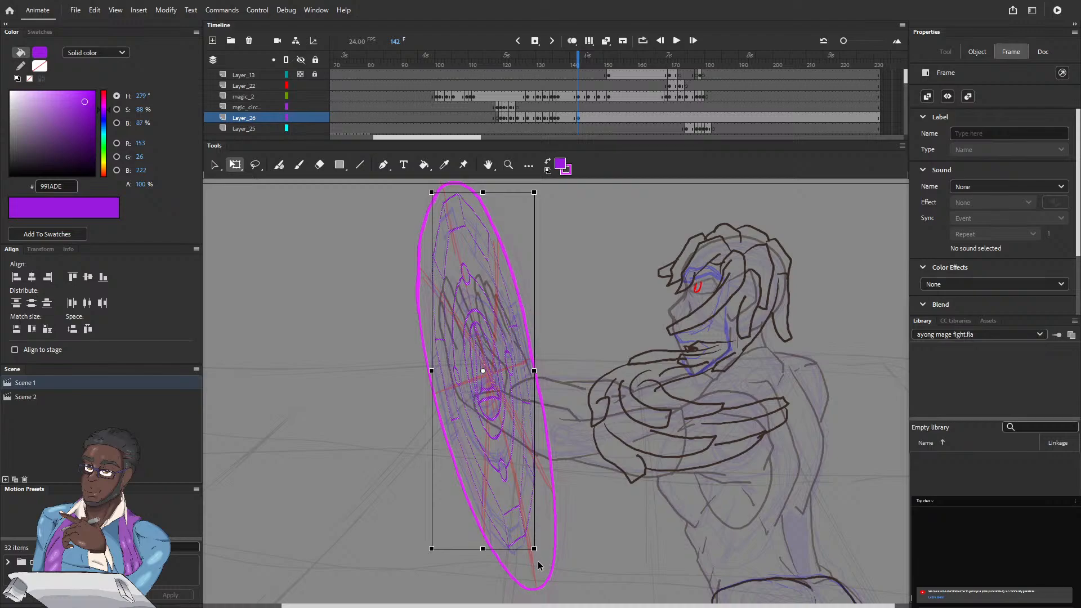
left_click_drag(540, 553, 554, 558)
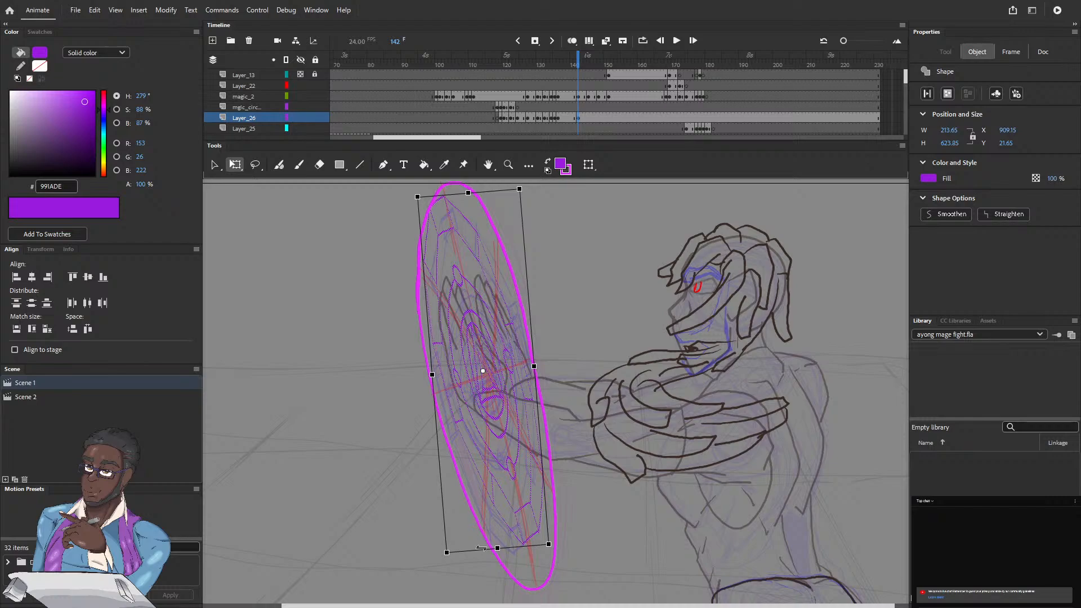
left_click_drag(479, 552, 476, 551)
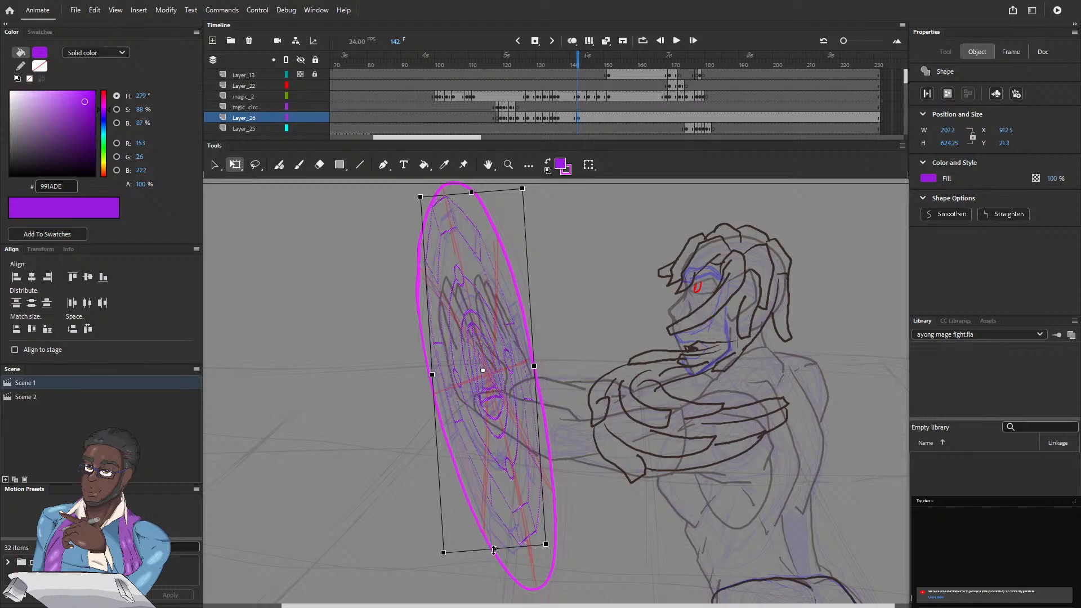
Step: Nudge the frame 142 circle down to about Y 55 toward the lower end of the magenta outline
key("Down")
key("Down")
key("Down")
key("Down")
key("Down")
key("Down")
key("Down")
key("Down")
key("Down")
key("Down")
key("Down")
key("Down")
key("Down")
key("Down")
key("Down")
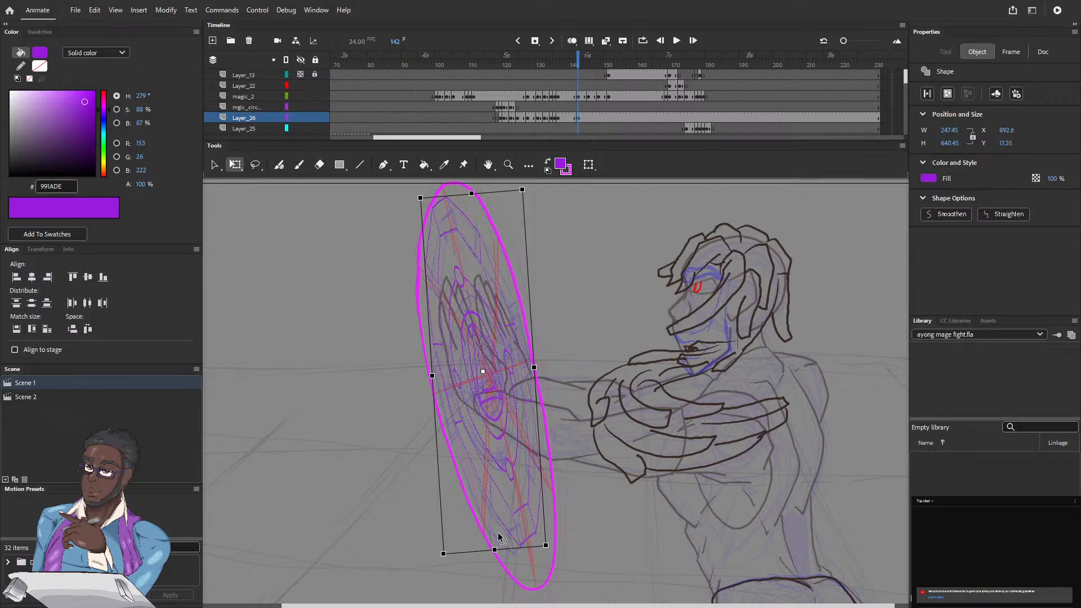
key("Down")
key("Down")
key("Down")
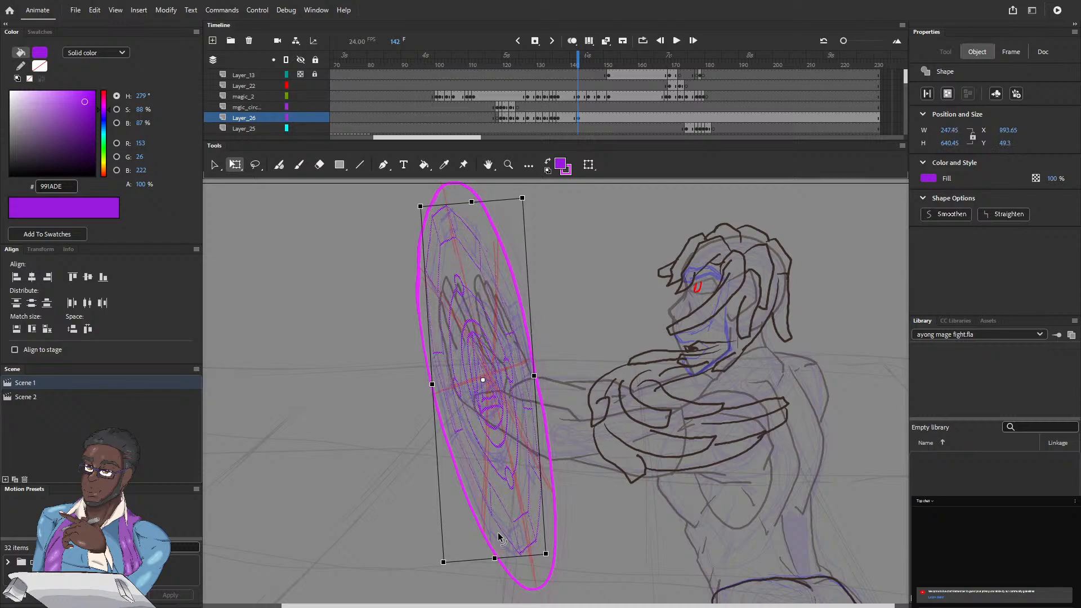
key("Down")
key("Down")
key("Down")
key("Down")
key("Down")
key("Down")
key("Down")
key("Down")
key("Down")
key("Down")
key("Down")
key("Down")
key("Down")
key("Down")
key("Down")
key("Down")
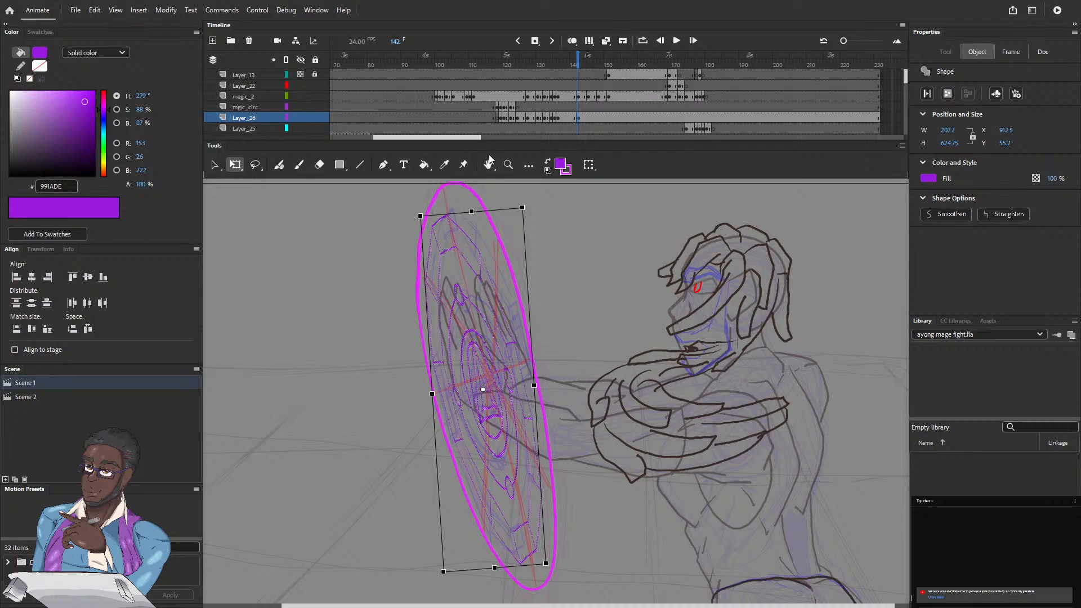
Step: Skew the frame 142 circle horizontally to about 199 by 626 px and nudge it right to about X 925
key("Right")
key("Right")
key("Right")
key("Right")
key("Right")
key("Right")
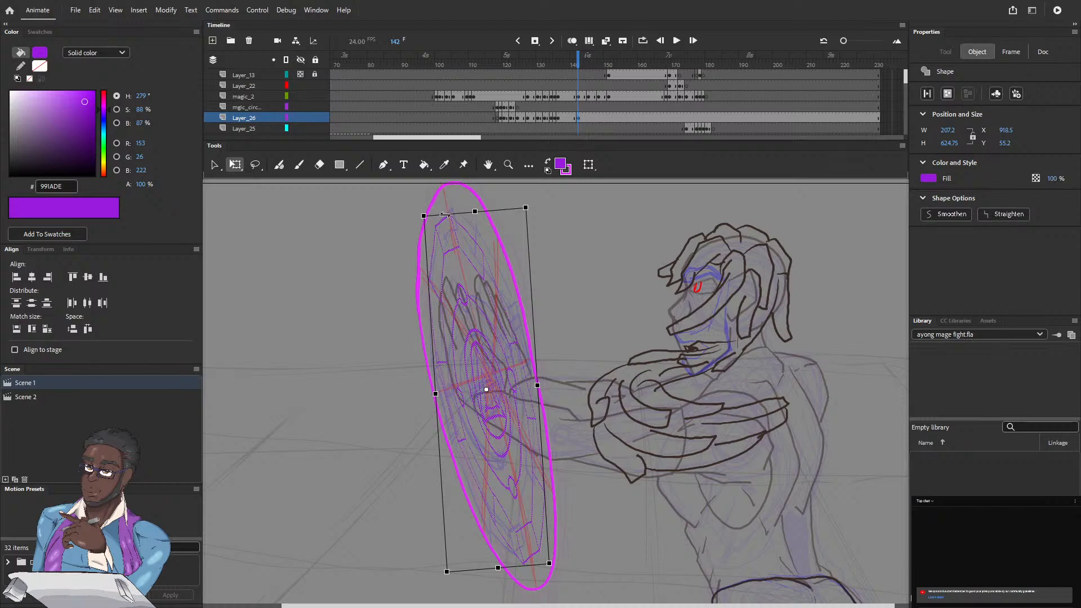
left_click_drag(445, 215, 449, 213)
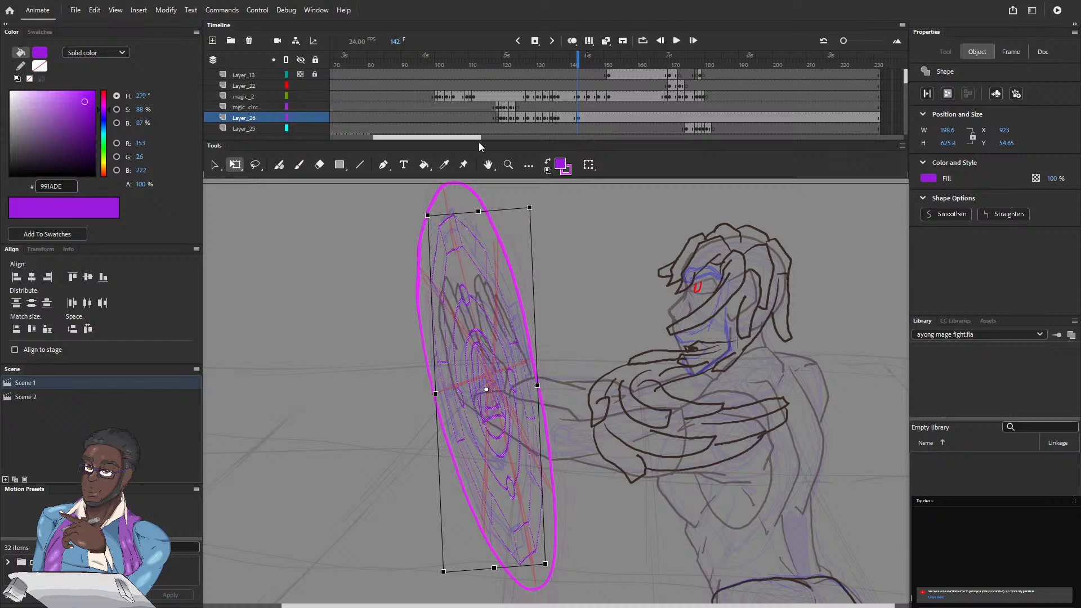
key("Right")
key("Right")
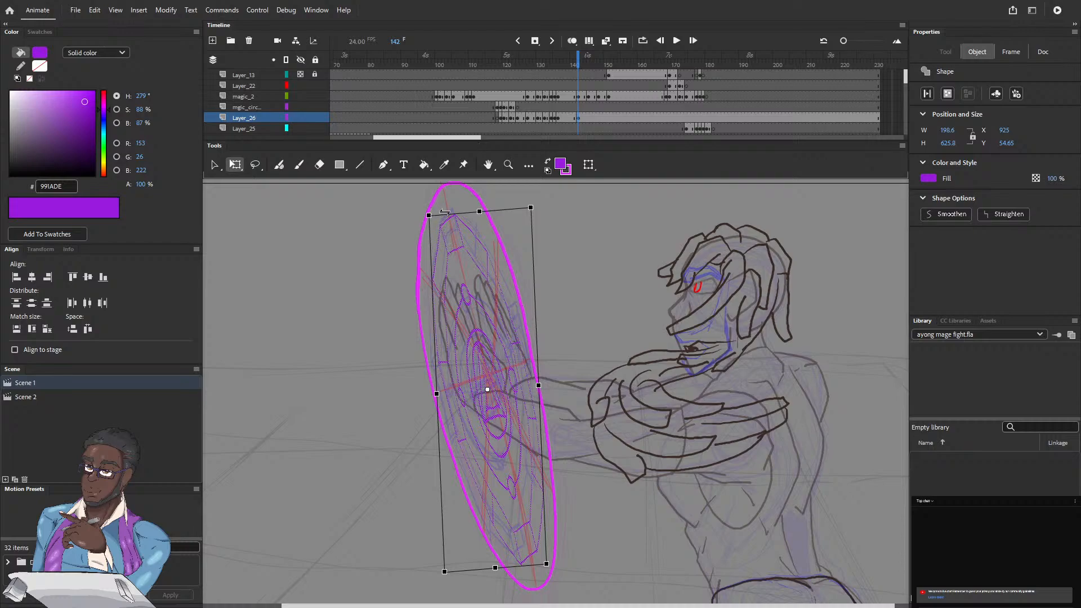
Step: Skew the frame 142 circle to about 208 by 625 px at X 920 and check it against the frames up to 145
left_click_drag(445, 215, 441, 214)
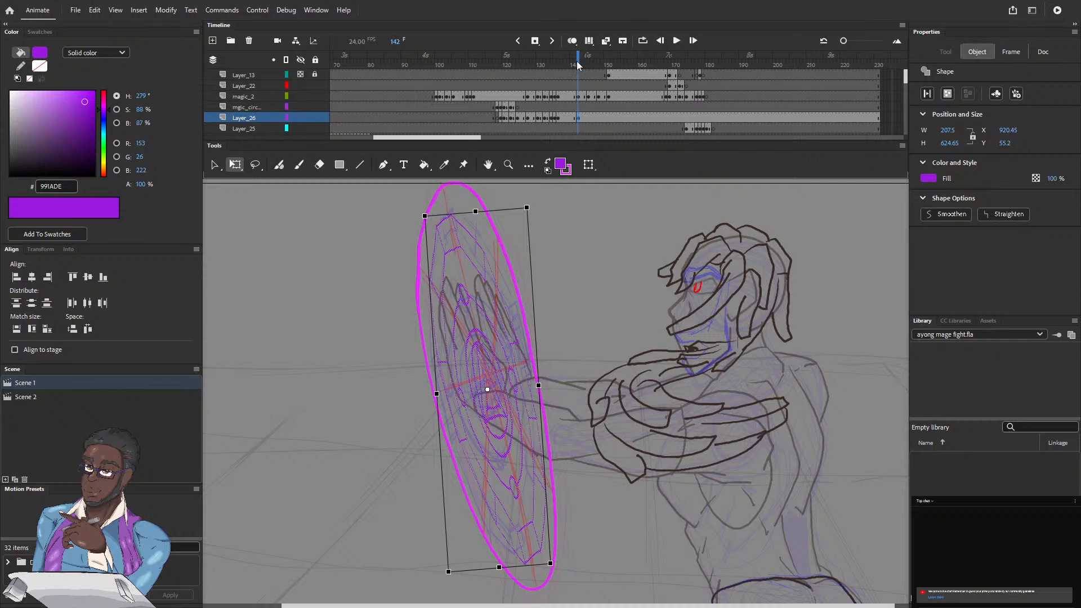
left_click(577, 66)
key("period")
key("period")
key("period")
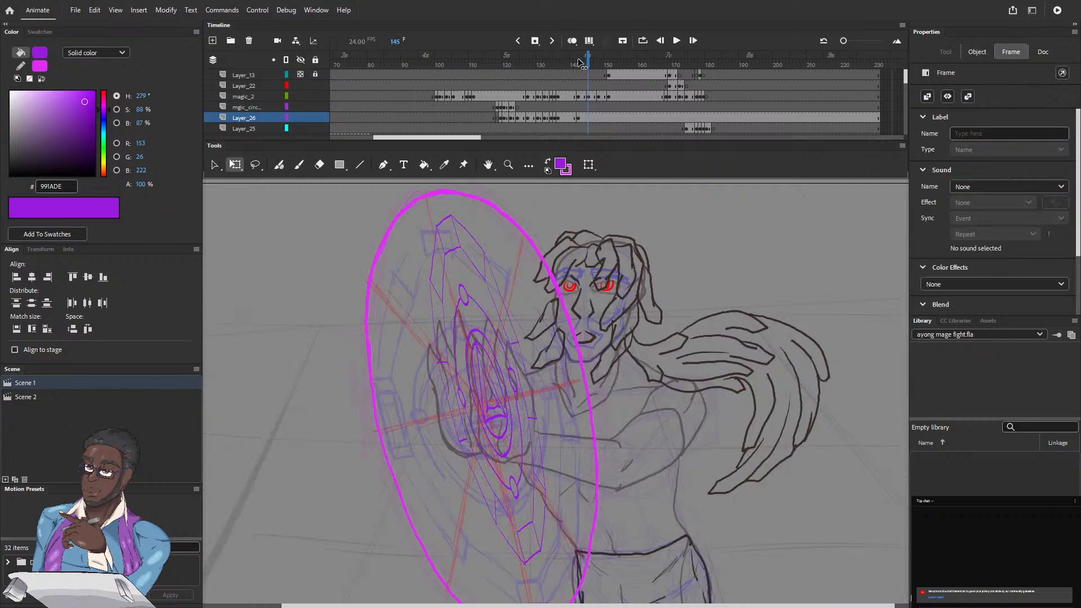
left_click(582, 63)
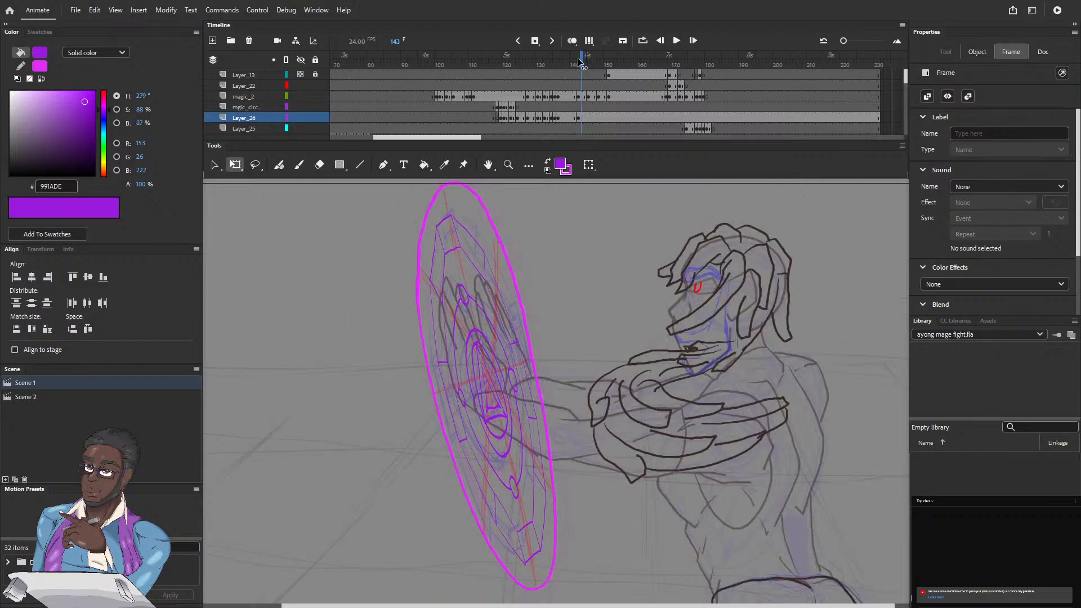
left_click(585, 62)
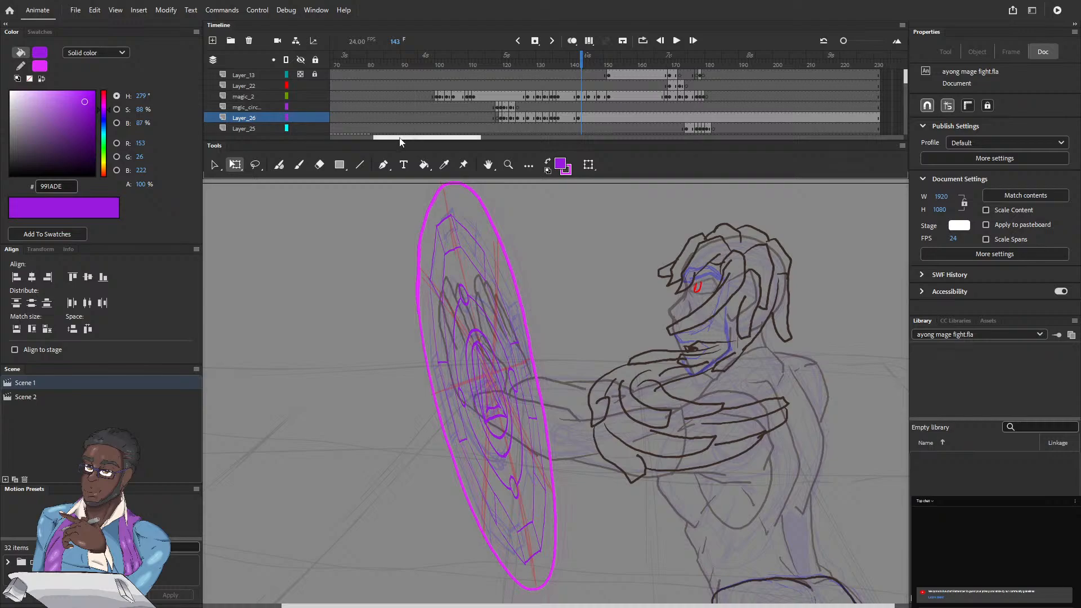
Step: Review the magic circle animation frame by frame from frame 115 to about frame 134
left_click_drag(418, 138, 398, 138)
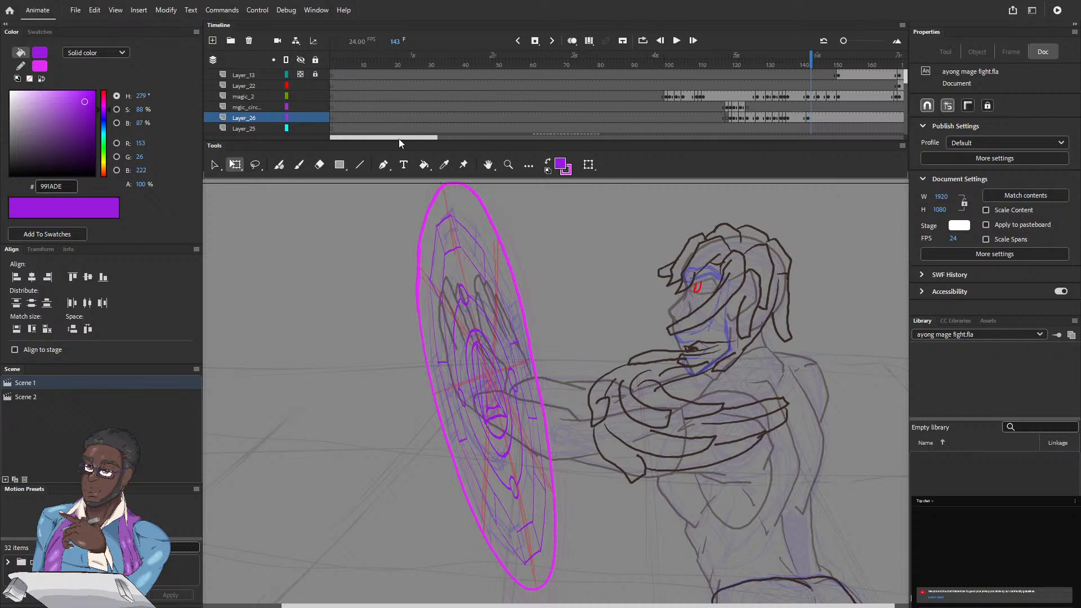
scroll(399, 139, "right", 10)
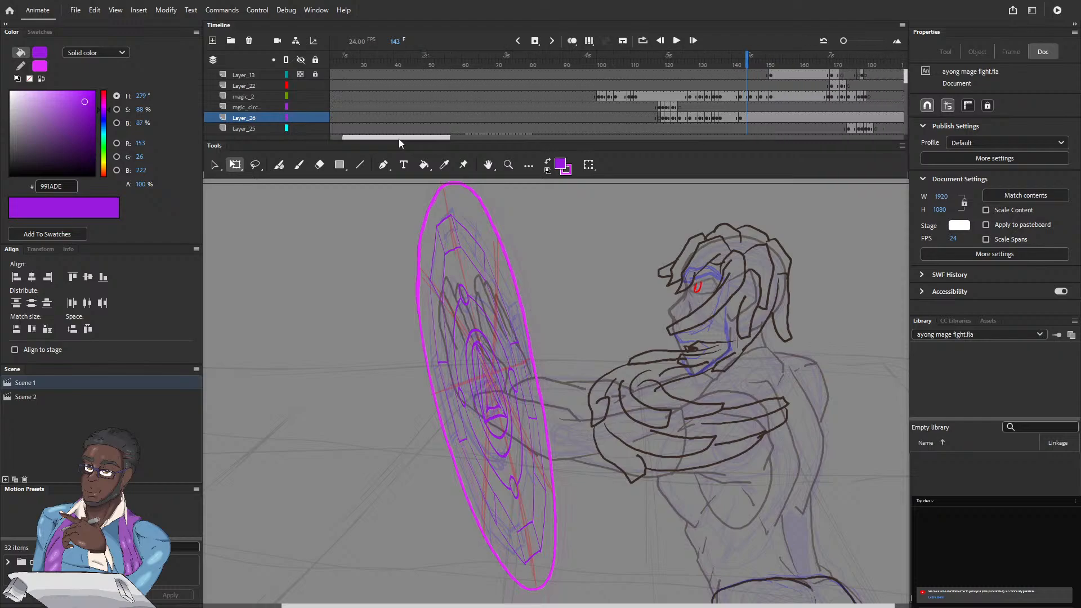
scroll(399, 139, "right", 5)
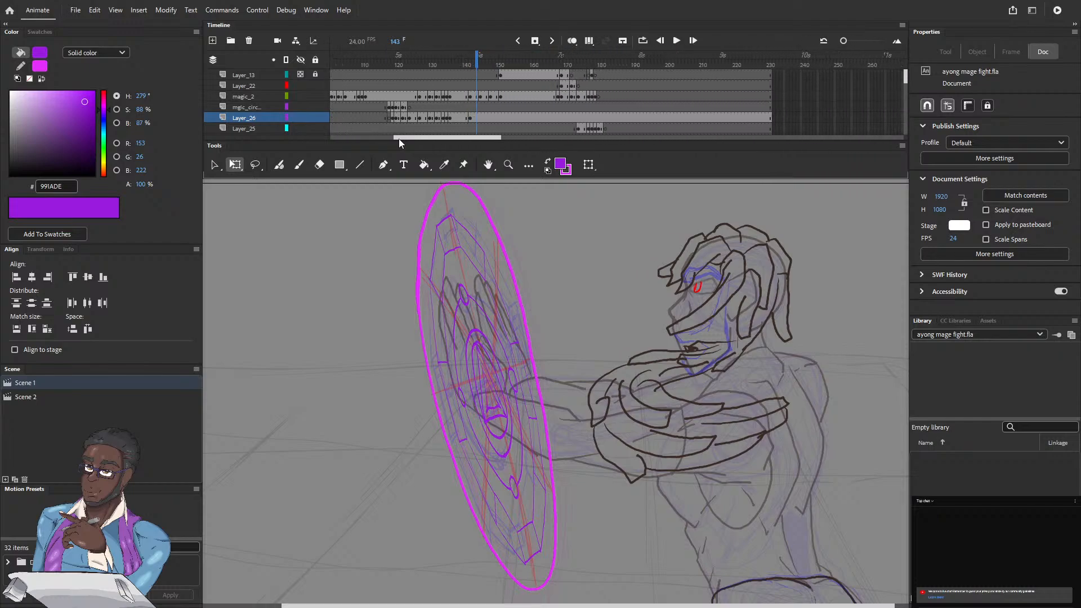
scroll(399, 139, "right", 2)
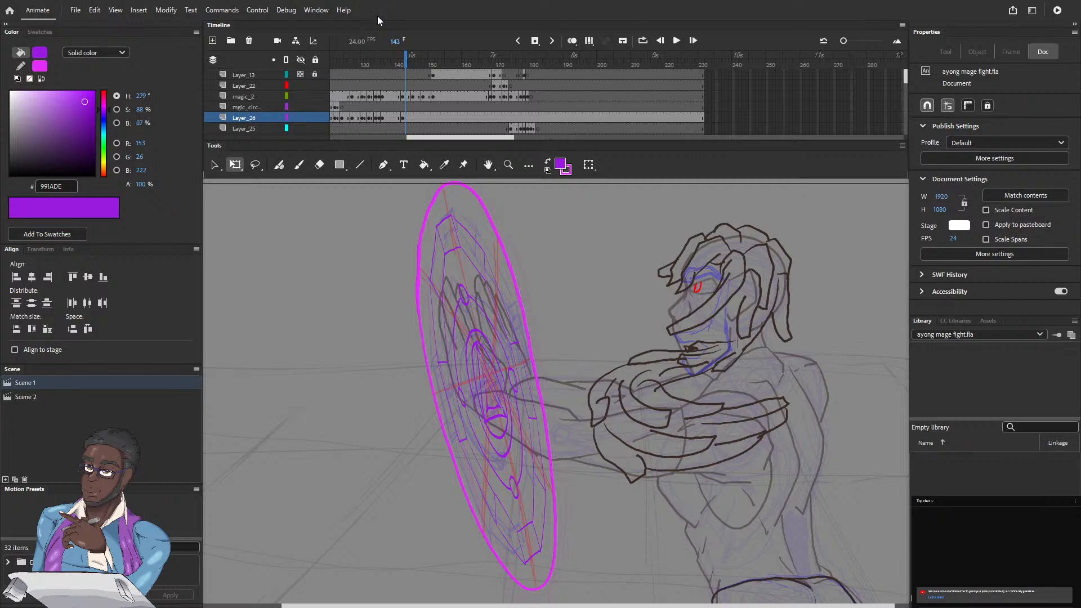
scroll(416, 139, "left", 5)
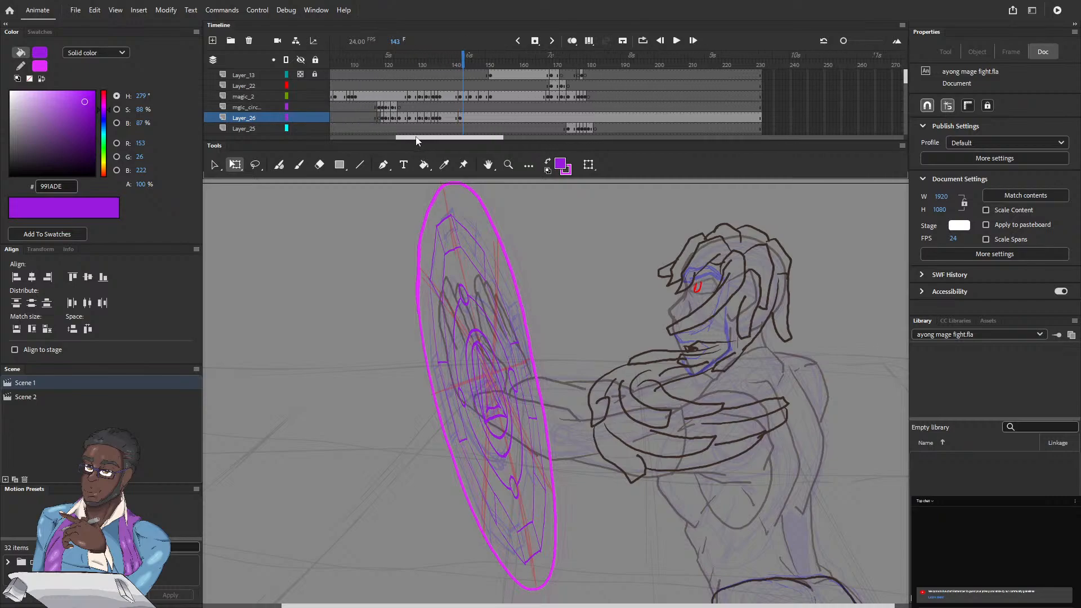
scroll(417, 139, "left", 1)
left_click(410, 74)
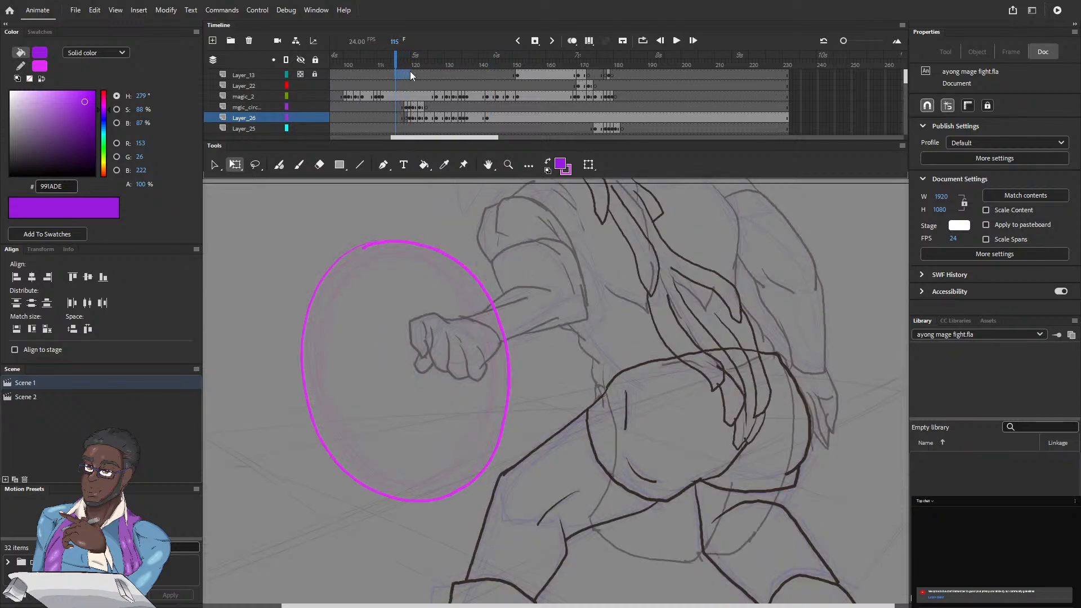
left_click(395, 57)
key("period")
key("period")
key("period")
key("period")
key("period")
key("period")
key("period")
key("period")
key("period")
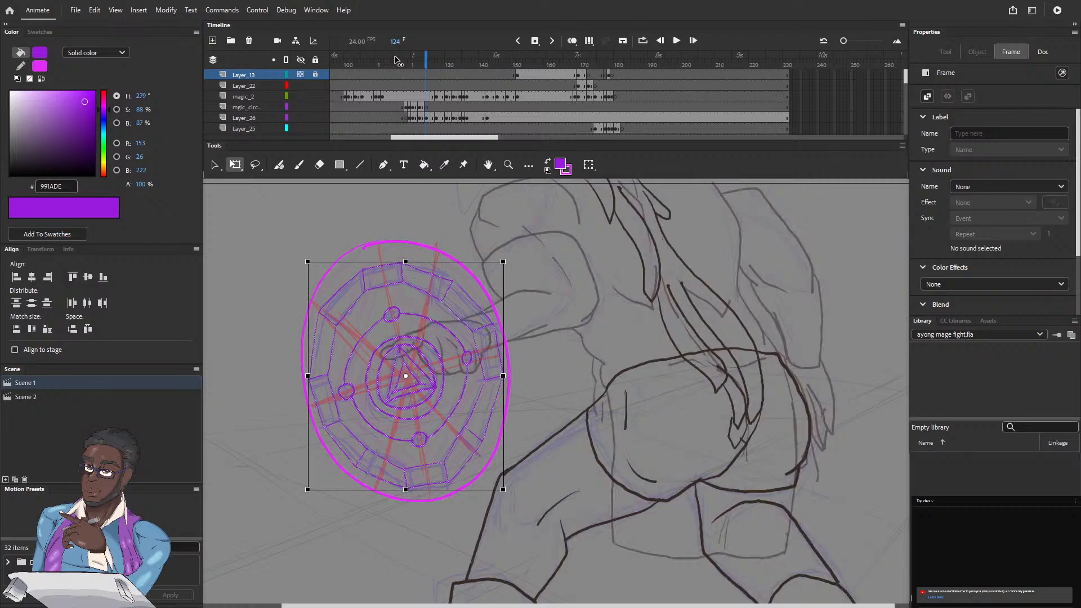
key("period")
key("period")
key("period")
key("period")
key("period")
key("period")
key("period")
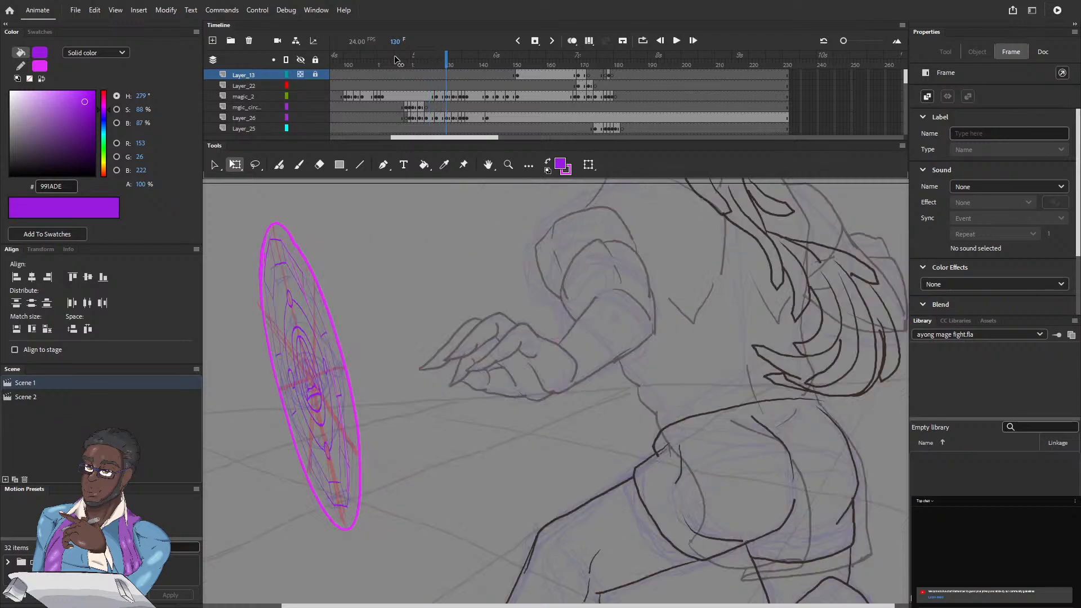
key("period")
key("period")
key("period")
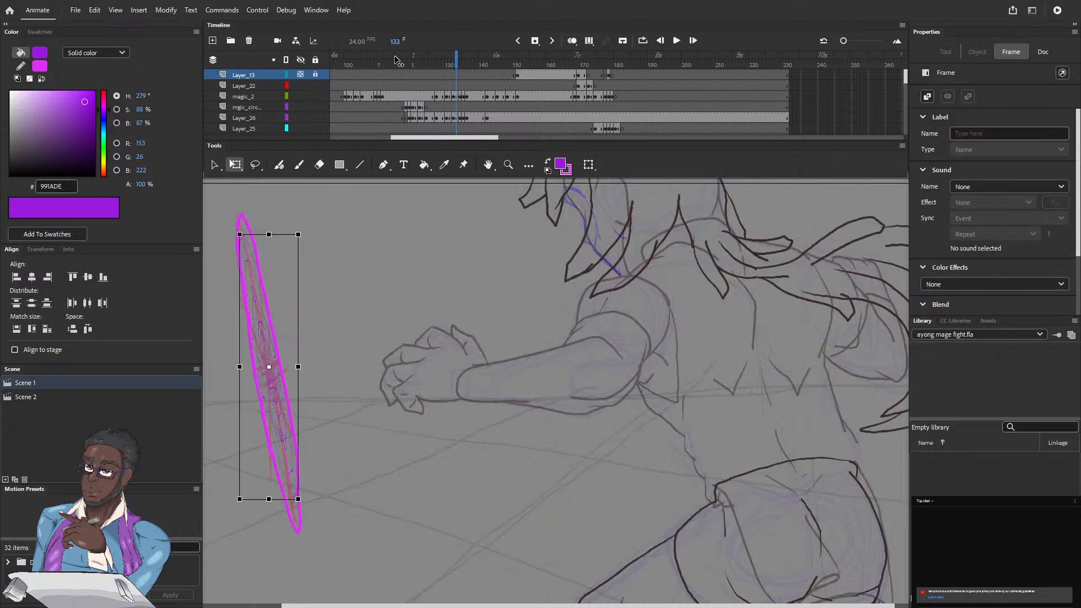
key("period")
Step: Step backward from frame 134 to frame 123 to check the circle's fit against the magenta outlines
key("comma")
key("comma")
key("comma")
key("comma")
key("comma")
key("comma")
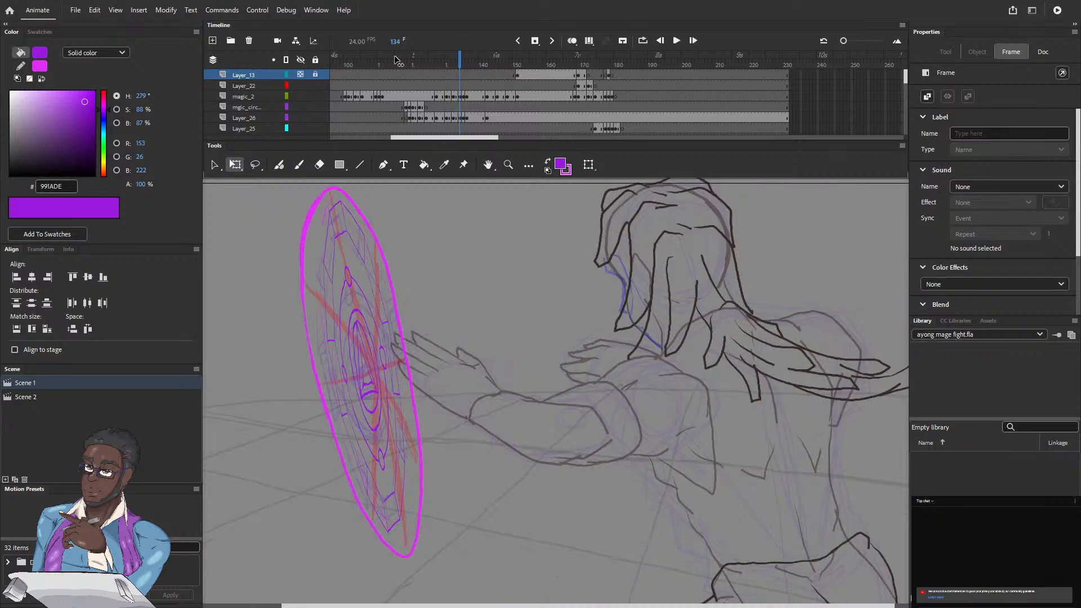
key("comma")
key("comma")
key("comma")
key("comma")
key("comma")
key("comma")
key("comma")
key("comma")
key("comma")
key("comma")
key("comma")
key("comma")
key("comma")
key("comma")
key("comma")
key("comma")
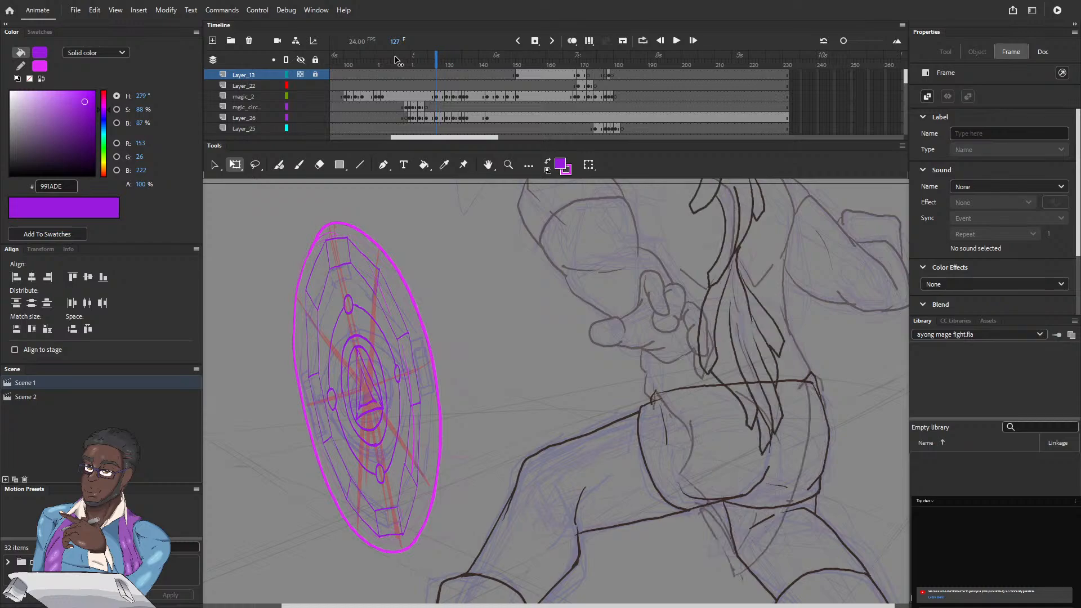
left_click_drag(396, 59, 423, 99)
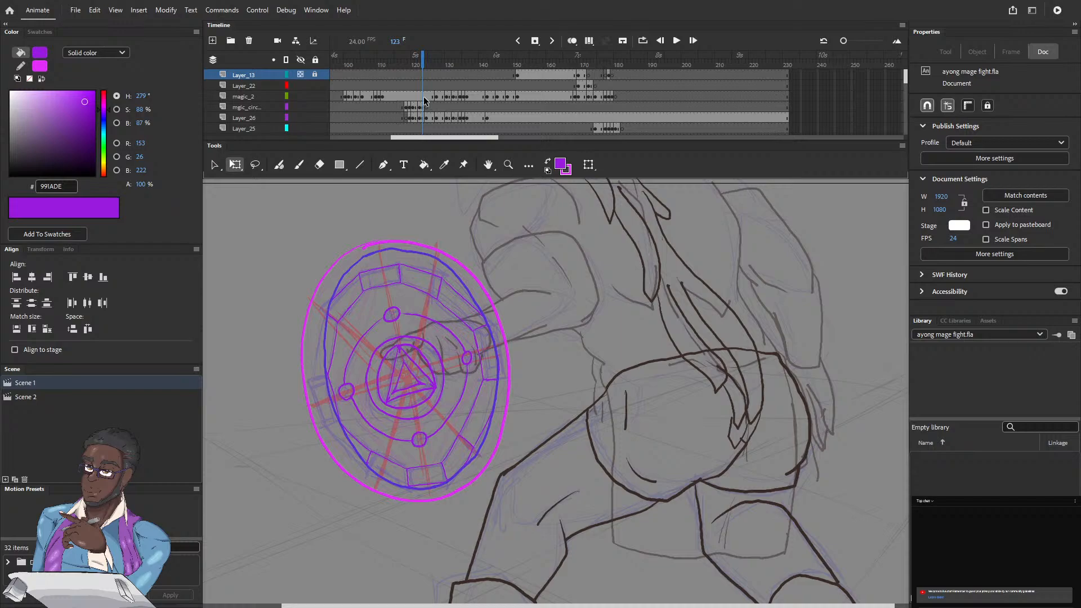
Step: Examine the circle and character drawings frame by frame from frame 123 to frame 146
left_click_drag(907, 82, 907, 86)
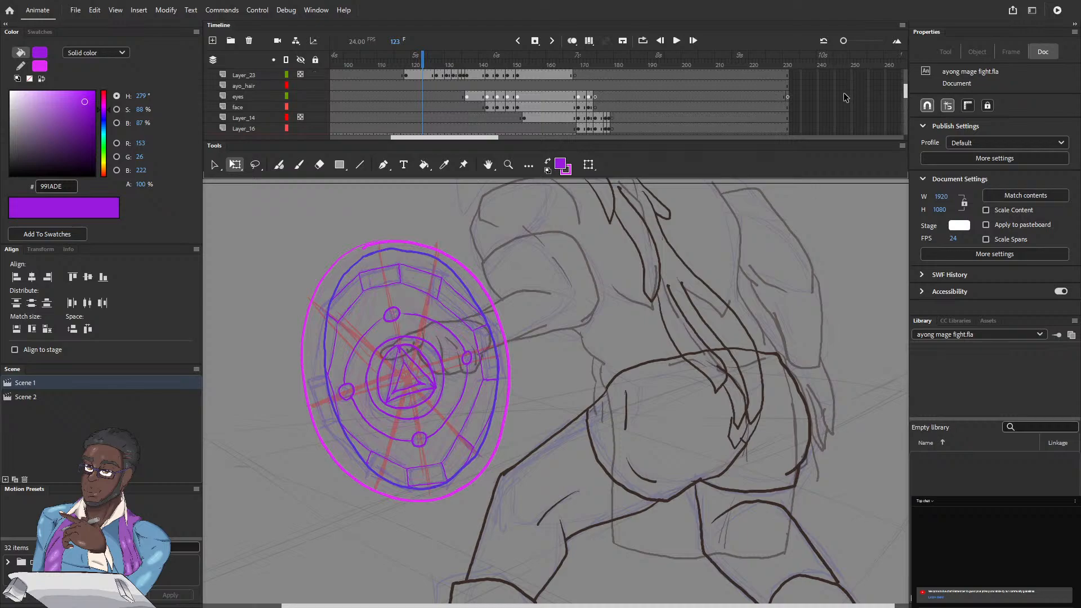
key("period")
key("period")
key("period")
key("period")
key("period")
key("period")
key("period")
key("period")
key("period")
key("period")
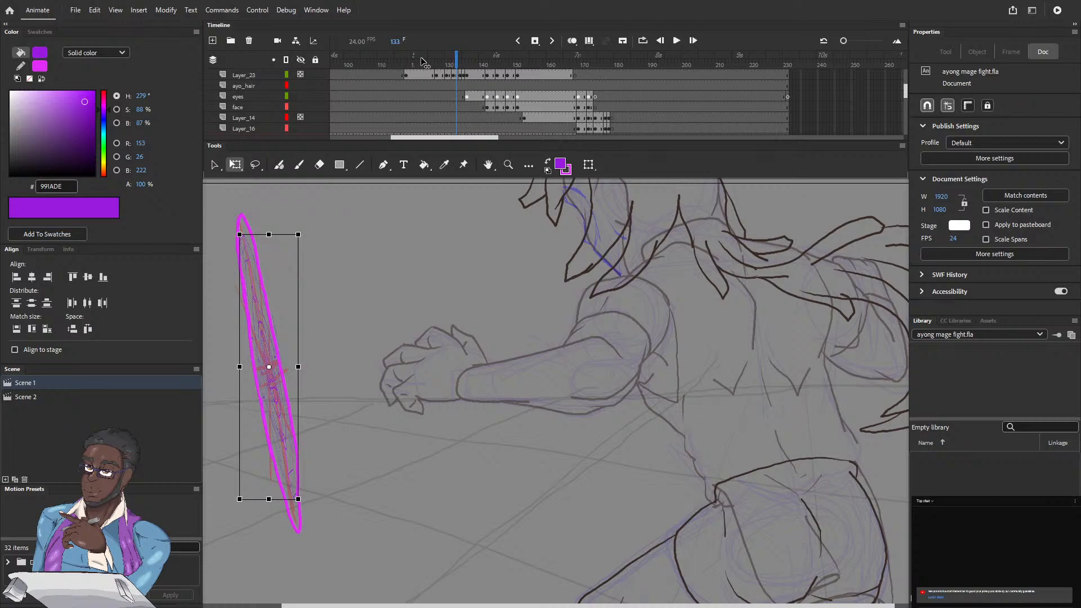
key("comma")
key("period")
key("period")
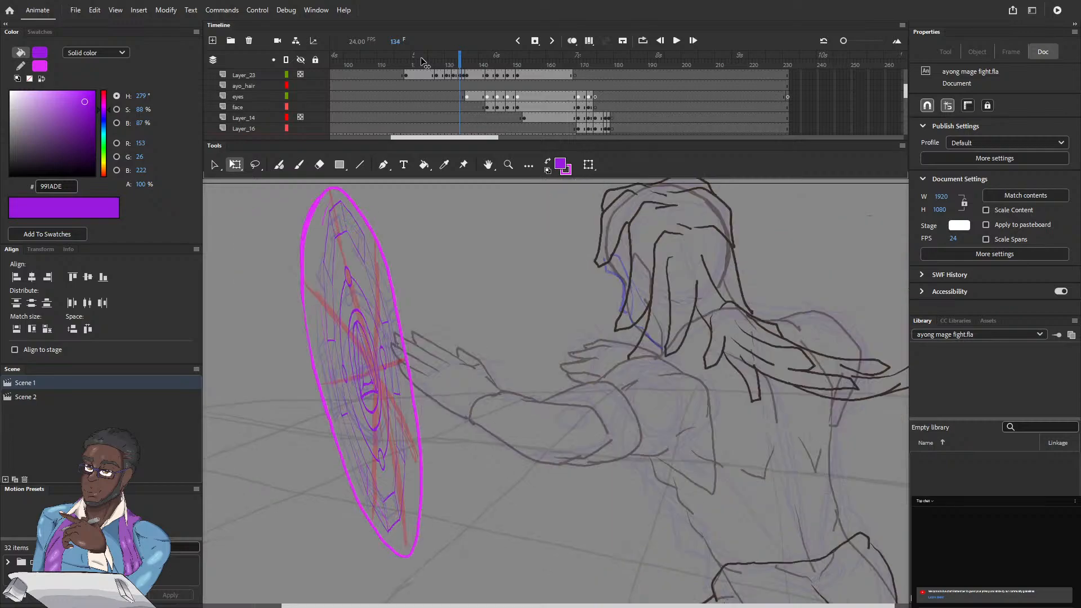
key("period")
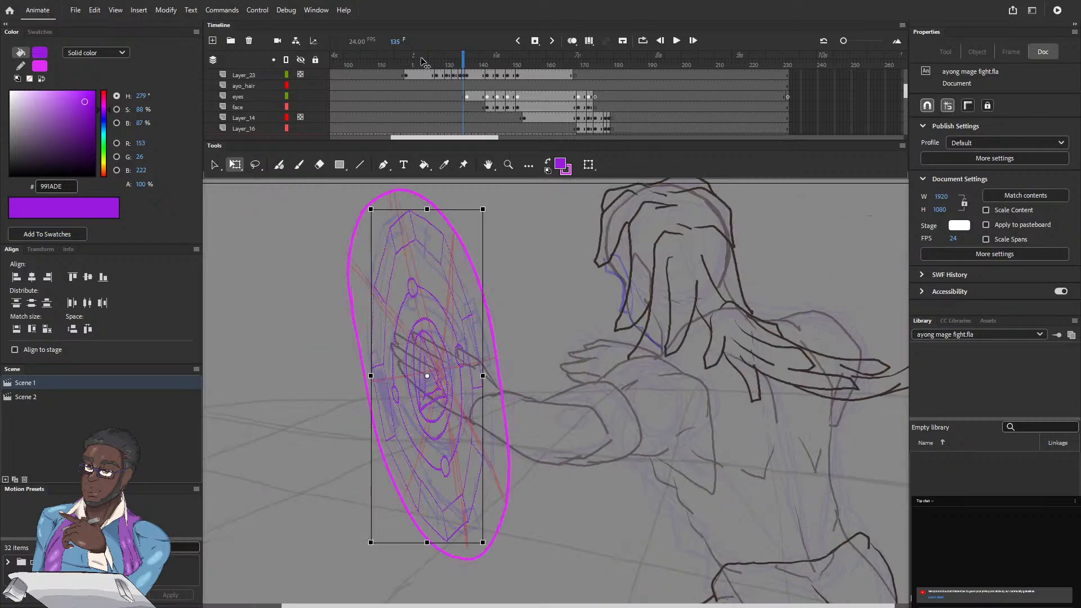
key("period")
key("period")
key("period")
key("period")
key("period")
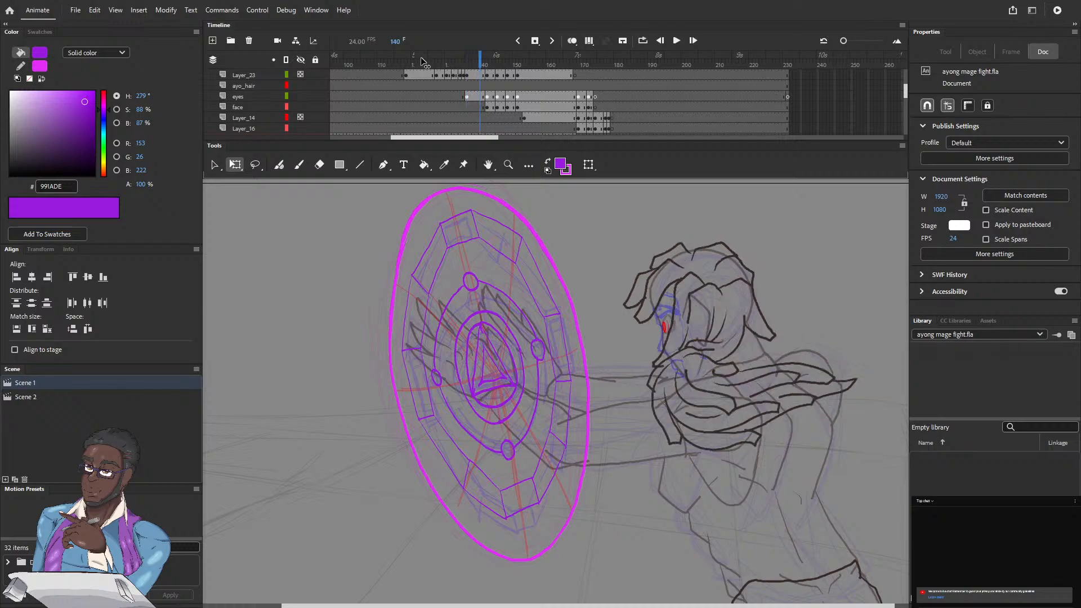
key("period")
key("period")
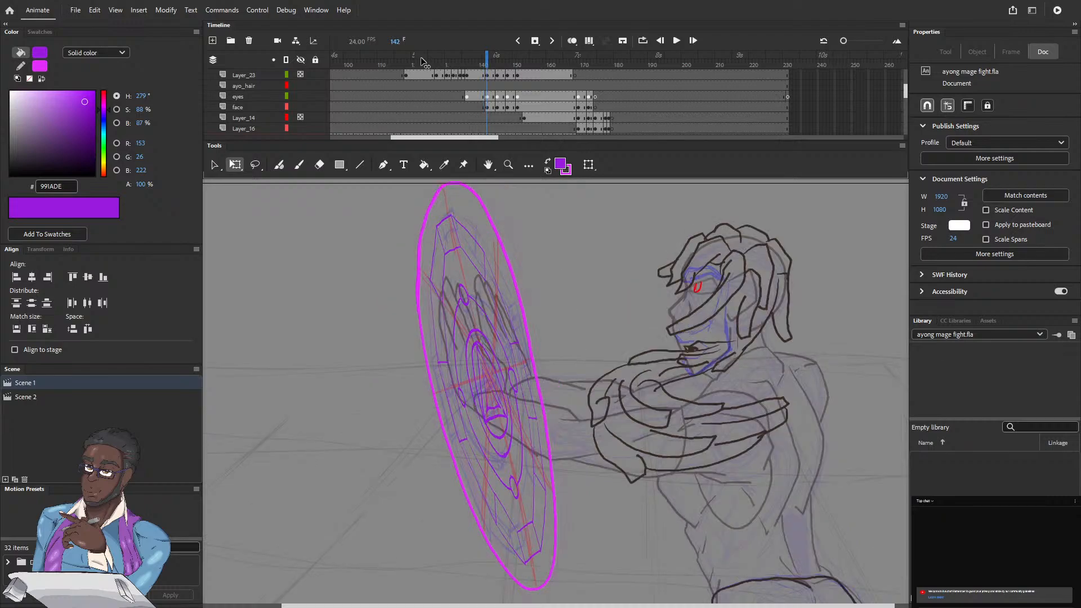
key("period")
key("period")
key("period")
key("period")
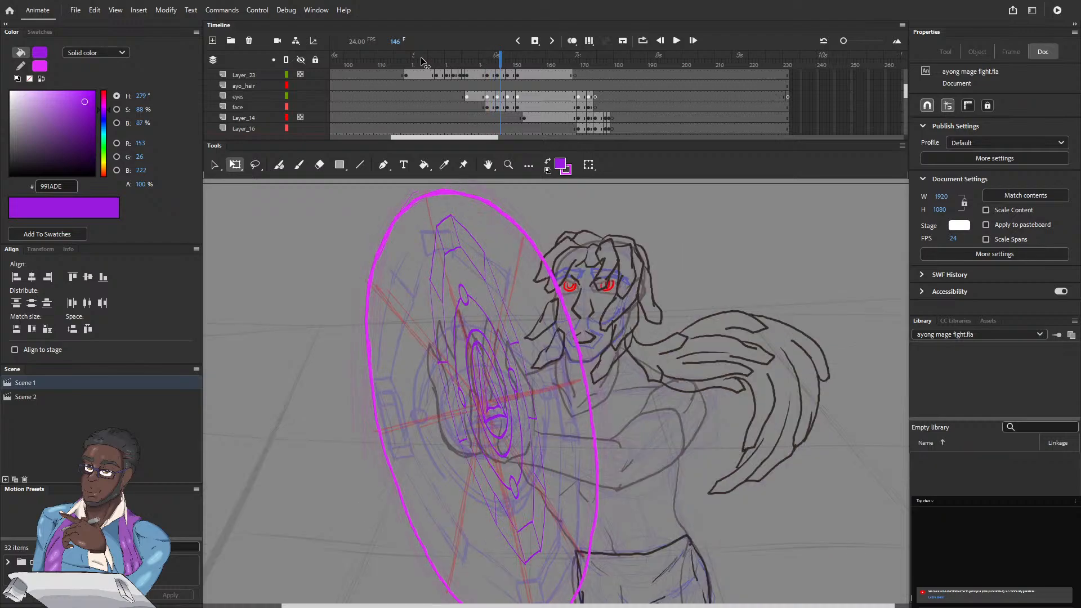
Step: Step backward from frame 146 to frame 136 to compare the circle with the character's pose
key("comma")
key("comma")
key("comma")
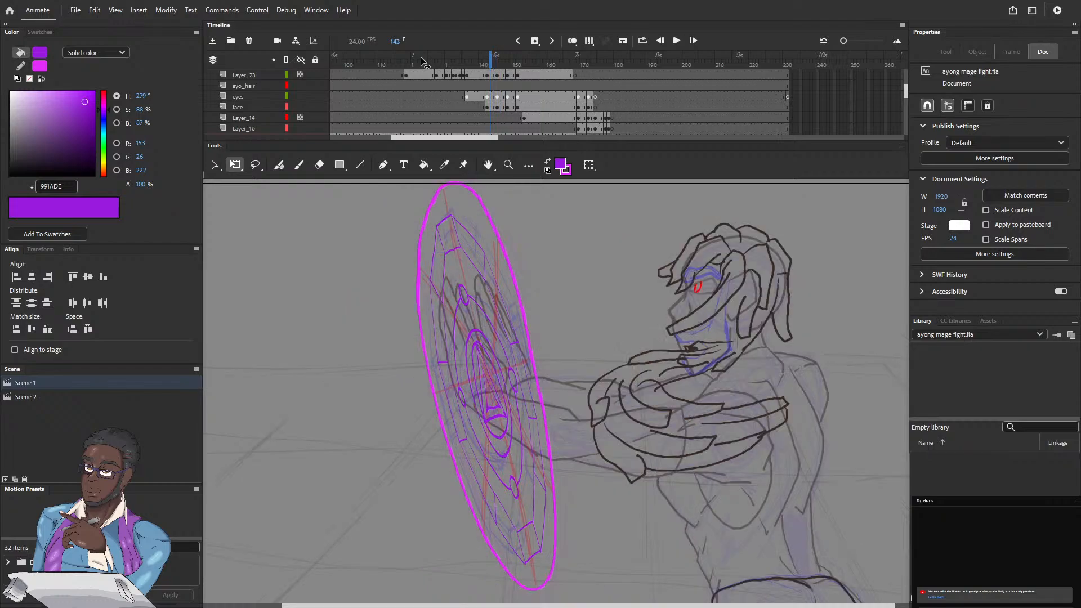
key("comma")
key("comma")
key("comma")
key("comma")
key("comma")
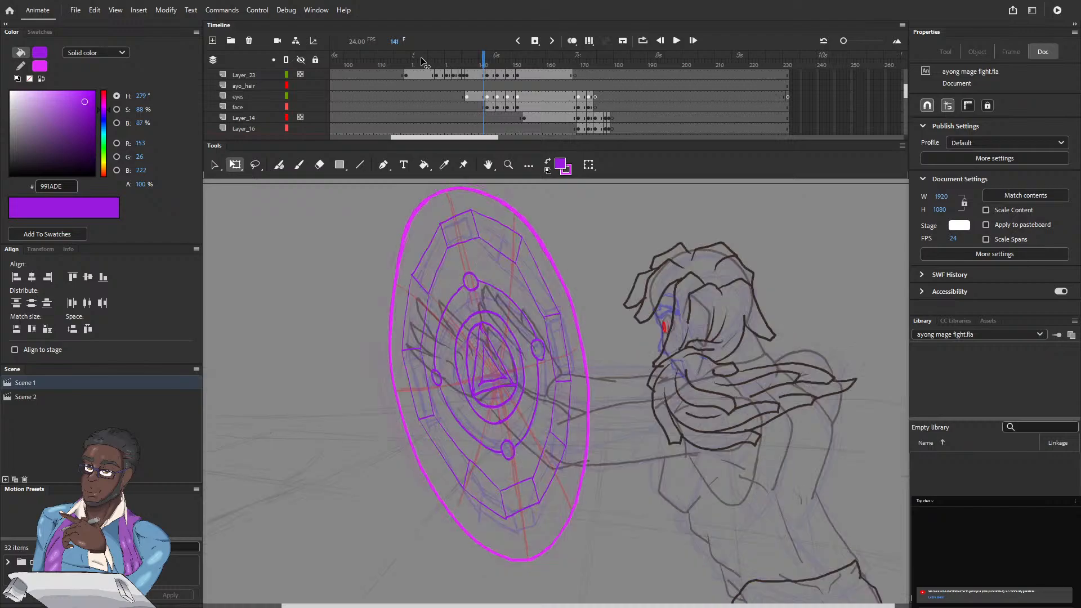
Step: Flip back and forth through the frames after 135 to examine the change in the character's head and arms
key("comma")
key("comma")
key("comma")
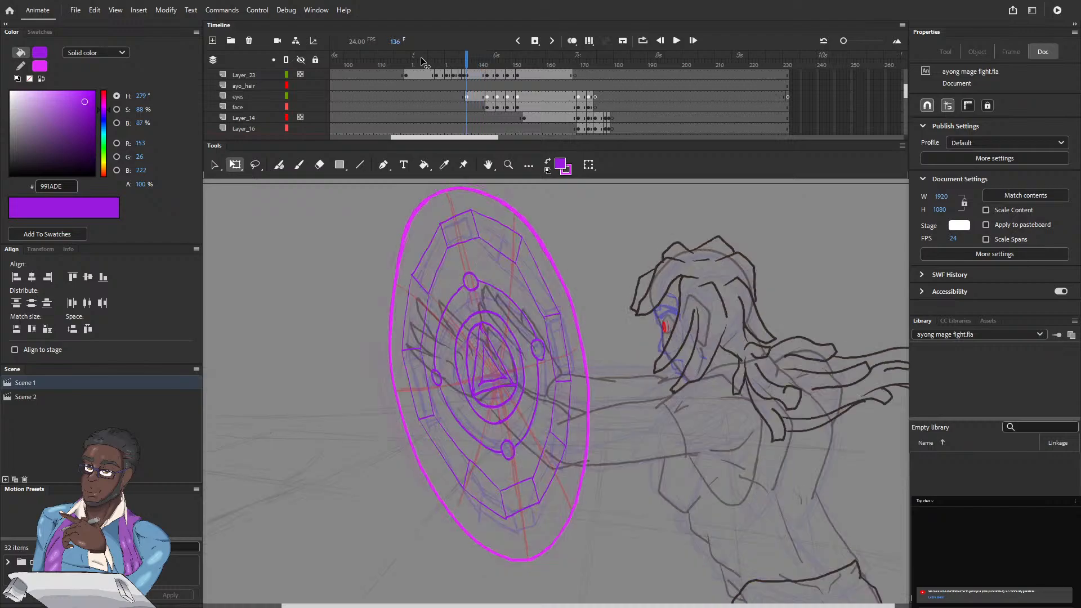
key("period")
key("period")
key("period")
key("period")
key("comma")
key("comma")
key("period")
key("comma")
key("comma")
key("comma")
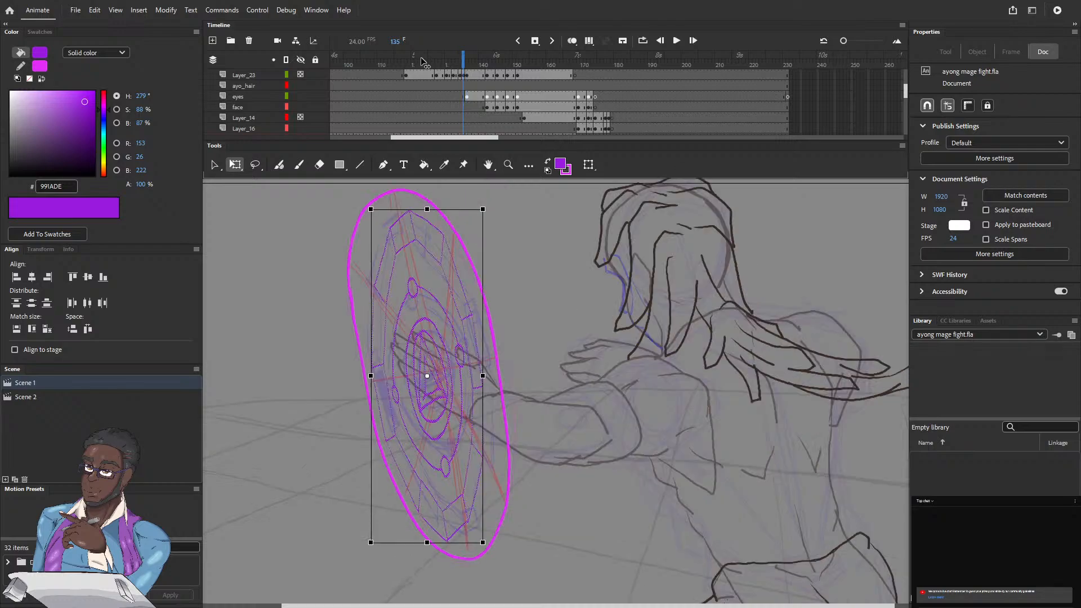
Step: Compare the circle and the character's pose across frames 133 to 136
key("period")
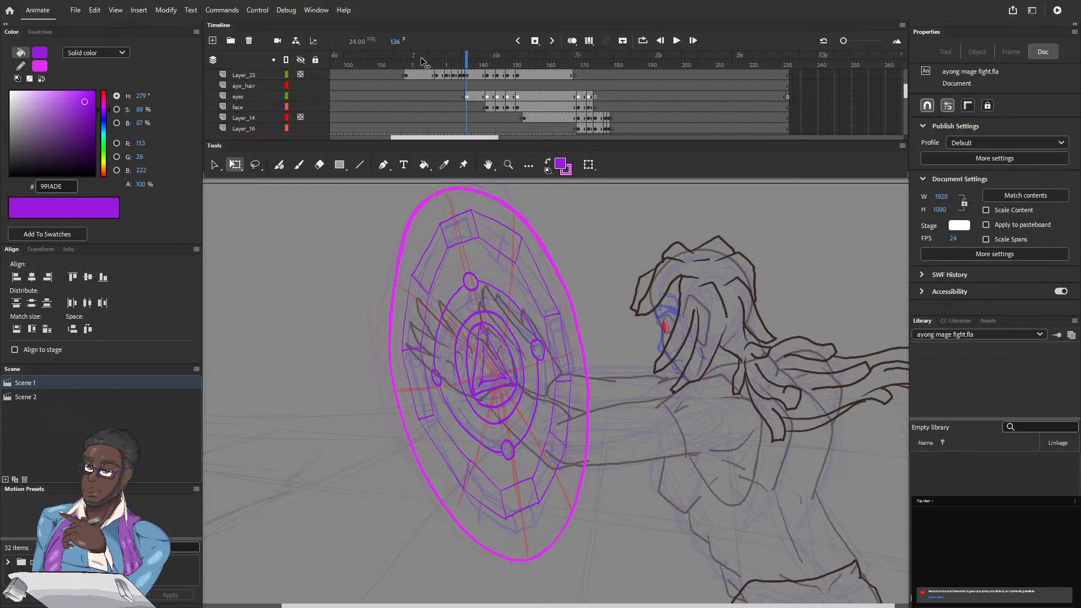
key("comma")
key("comma")
key("comma")
key("period")
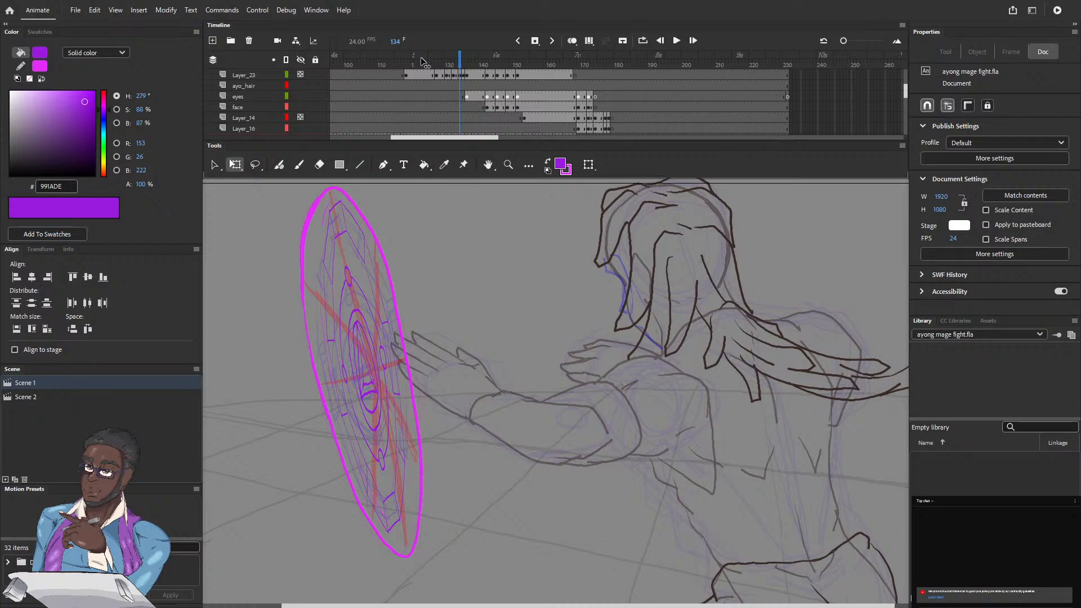
key("comma")
key("comma")
key("comma")
key("comma")
key("comma")
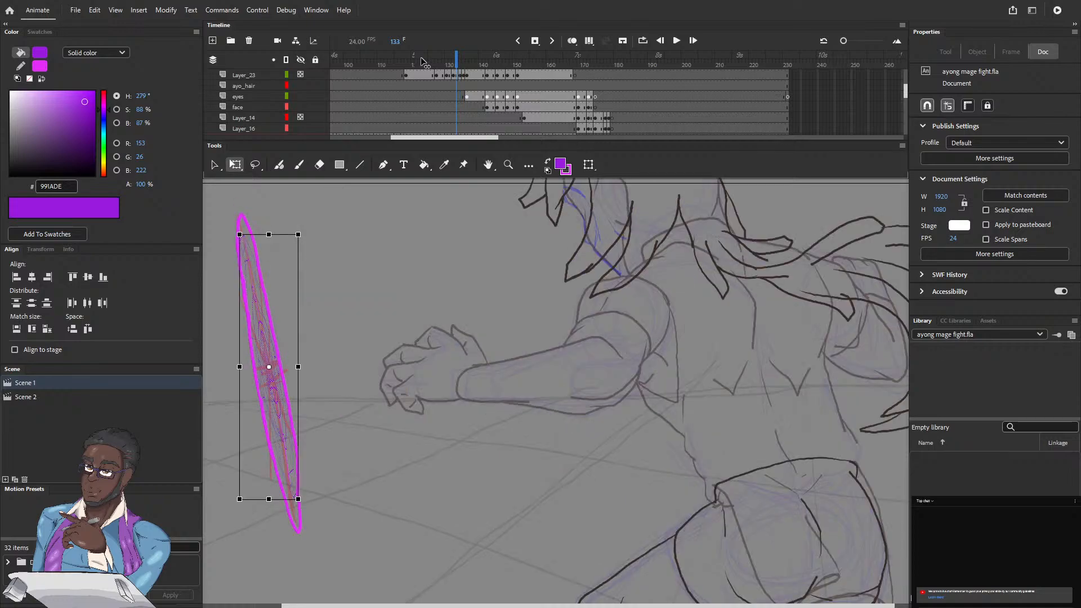
key("period")
key("period")
key("period")
key("period")
Step: Hide the hair_rough layer at frame 135 and deselect the magic circle
left_click_drag(458, 70, 461, 70)
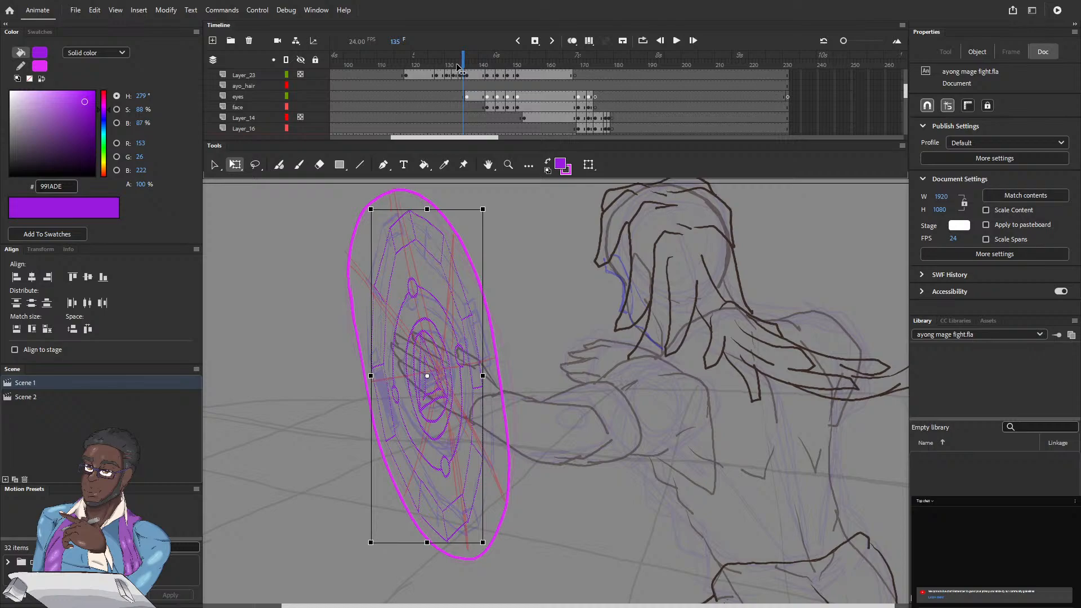
key(".")
scroll(420, 71, "down", 5)
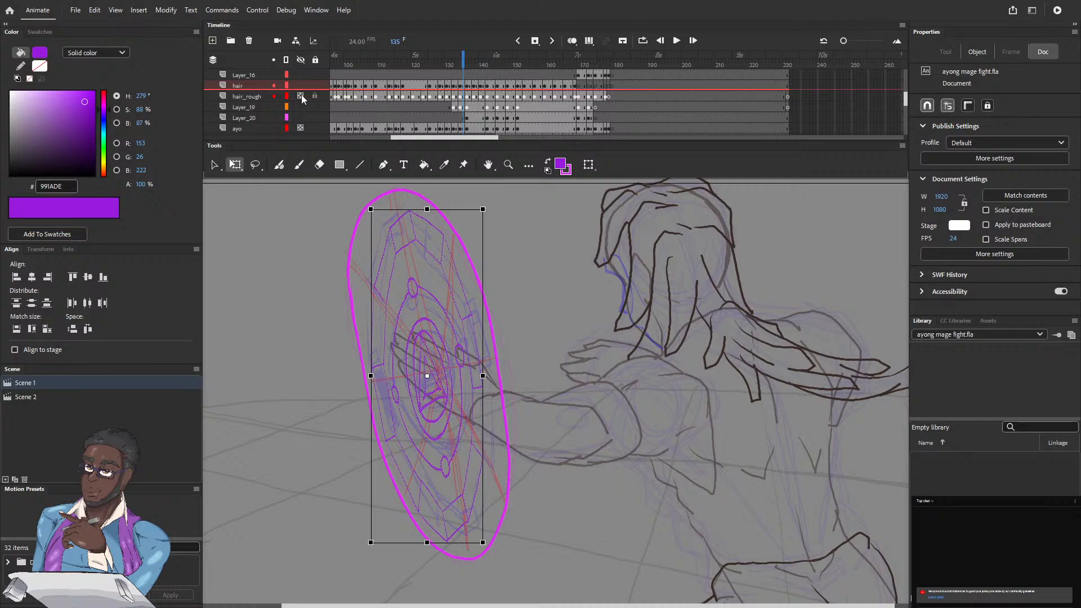
left_click(299, 128)
left_click(299, 129)
left_click(523, 237)
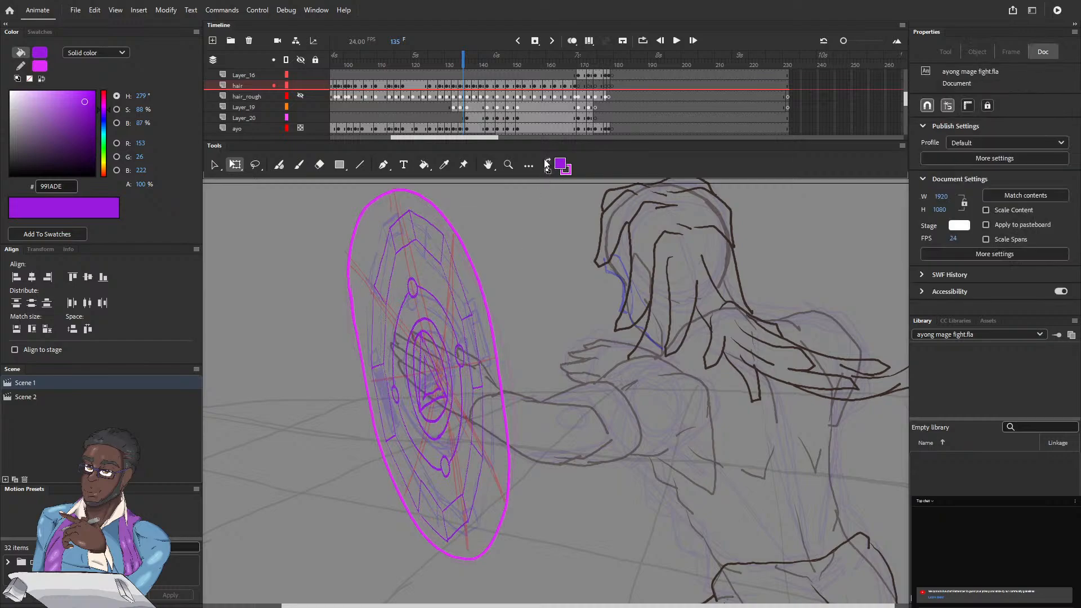
Step: Sample the dark brown line colour 3A2B26 on the ayo layer and ready the Fluid Brush for drawing
left_click(242, 129)
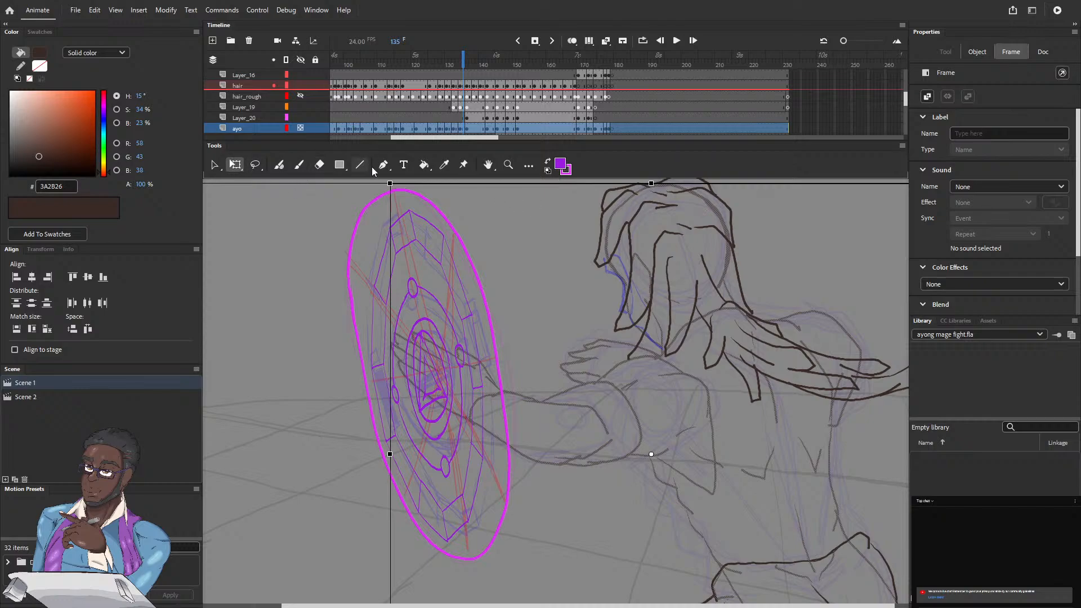
left_click(444, 164)
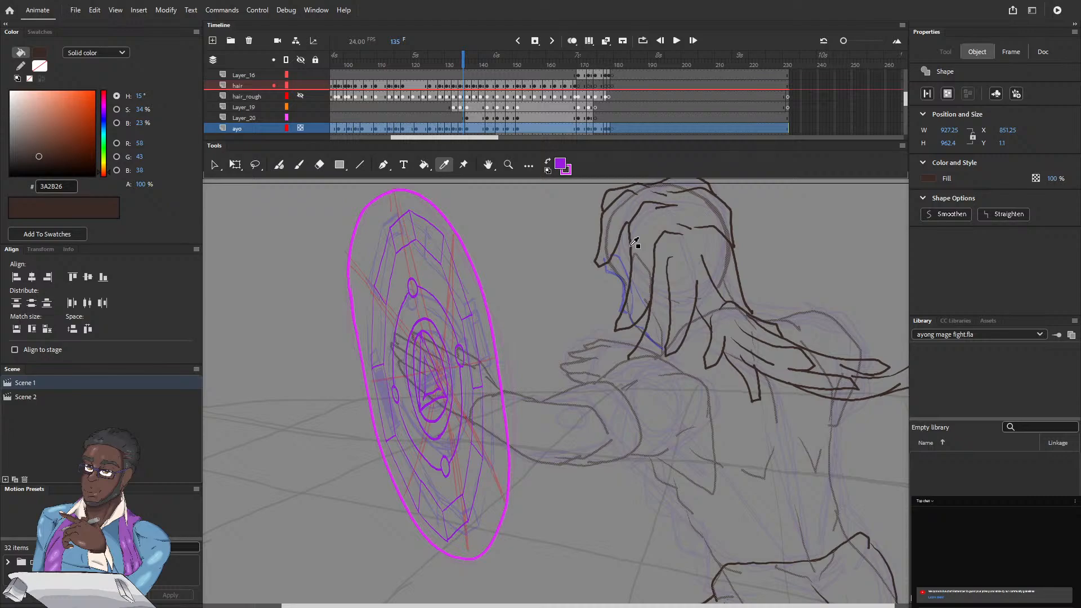
left_click(632, 246)
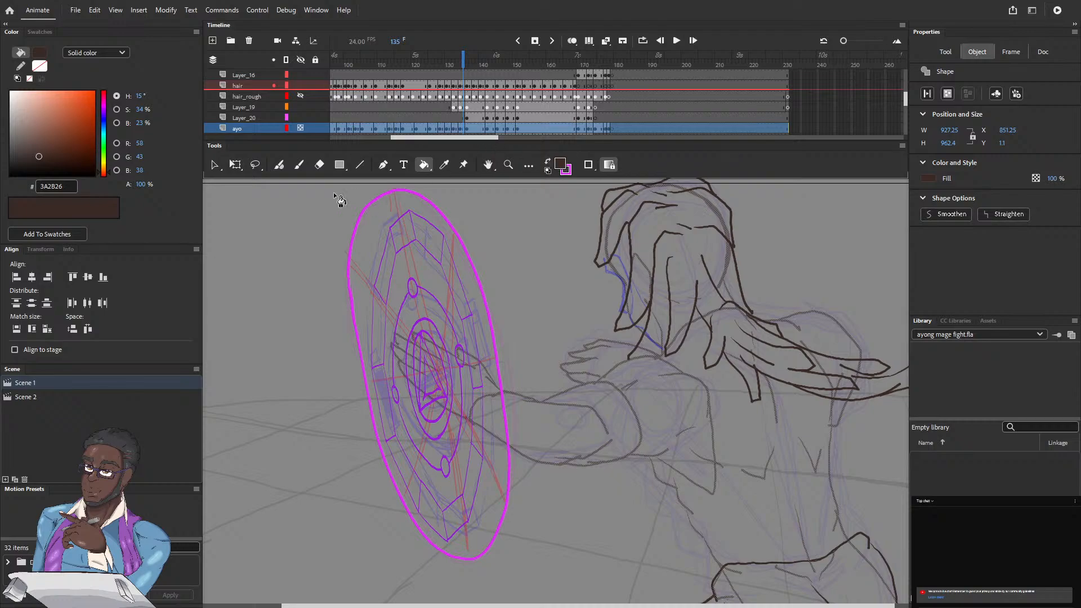
left_click(285, 167)
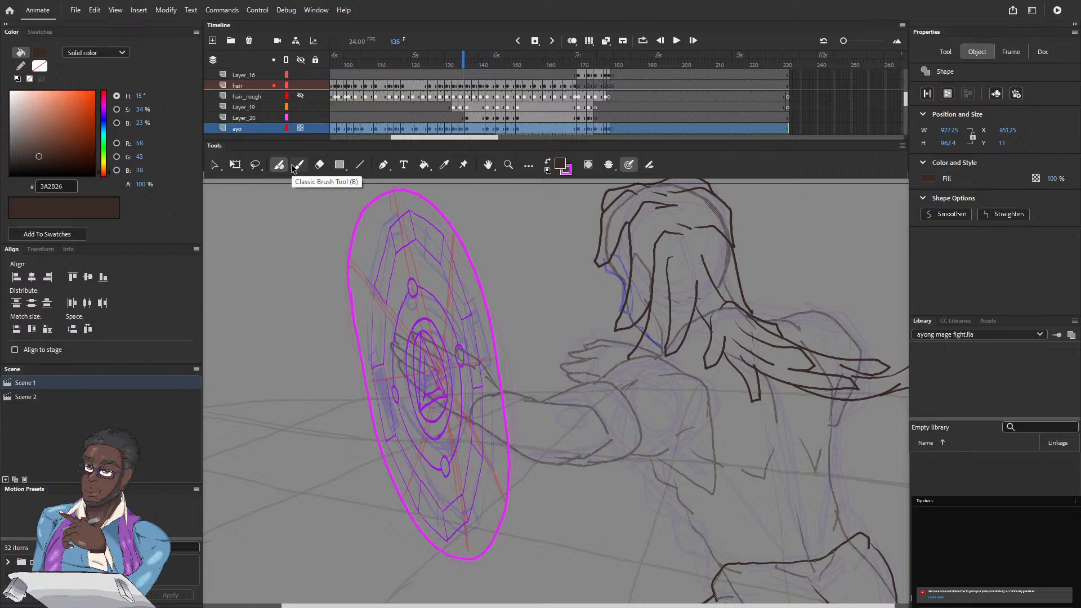
Step: Draw the face profile over the blue sketch at frame 135 and erase the old head line beside it
key("ctrl+=")
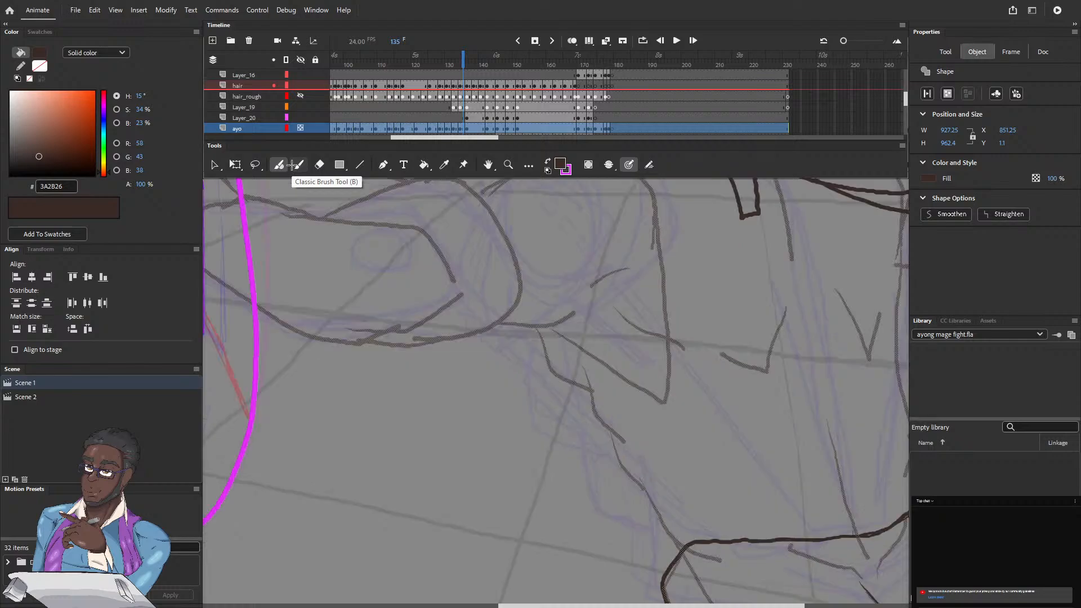
left_click_drag(413, 313, 342, 590)
mouse_move(383, 270)
left_mouse_down()
mouse_move(415, 403)
mouse_move(427, 398)
left_mouse_up()
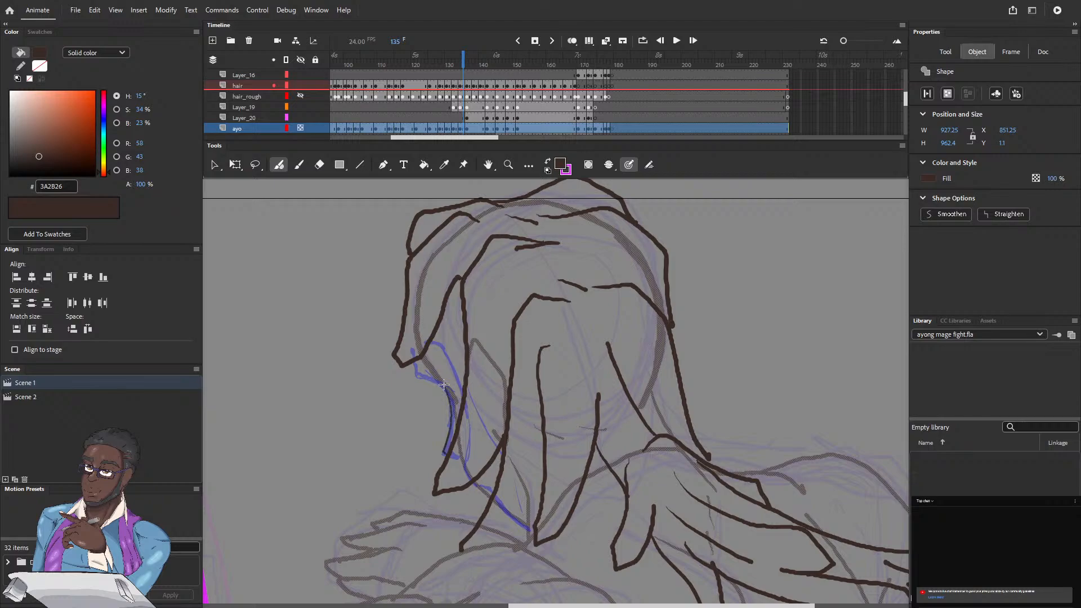
left_click_drag(444, 385, 442, 384)
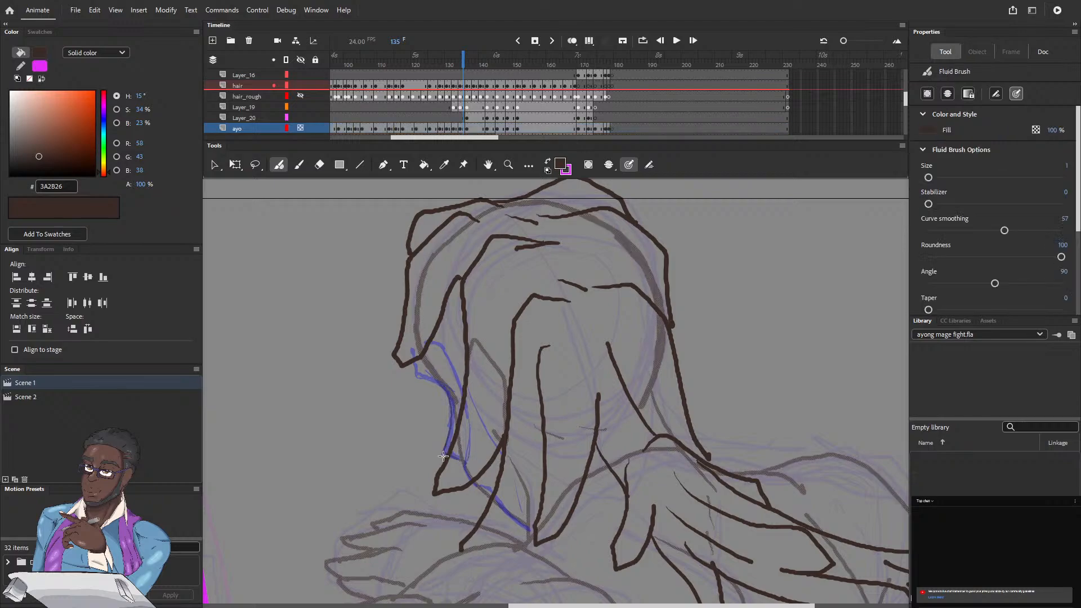
left_click(320, 167)
mouse_move(457, 411)
left_mouse_down()
mouse_move(457, 436)
mouse_move(453, 376)
mouse_move(457, 435)
left_mouse_up()
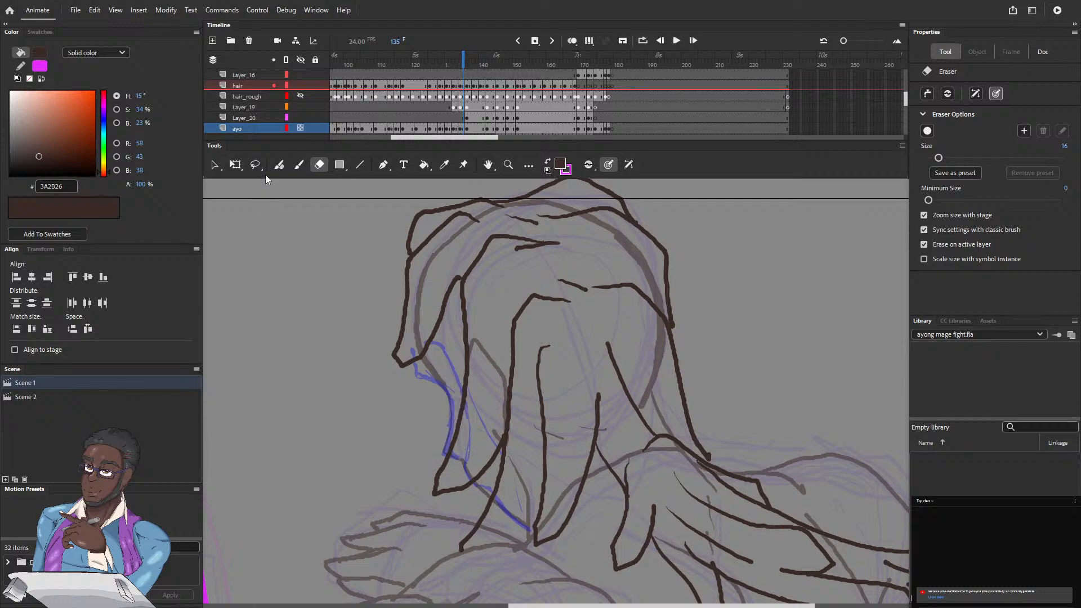
Step: Redraw the forehead contour beneath the front hair strand at frame 135 and erase the thick old head outline there
key("b")
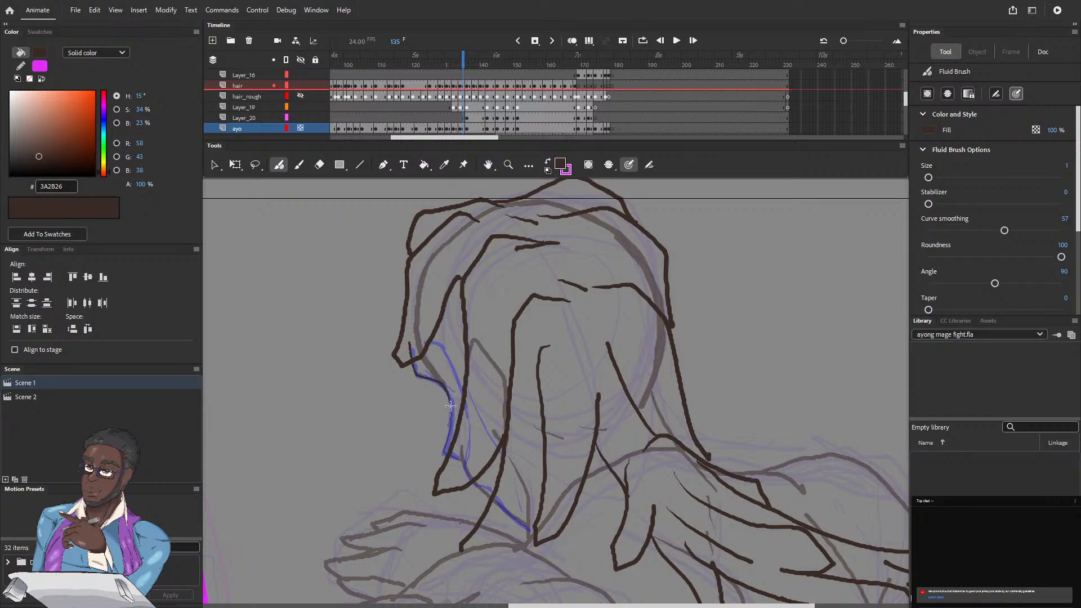
left_click_drag(413, 300, 420, 275)
key("e")
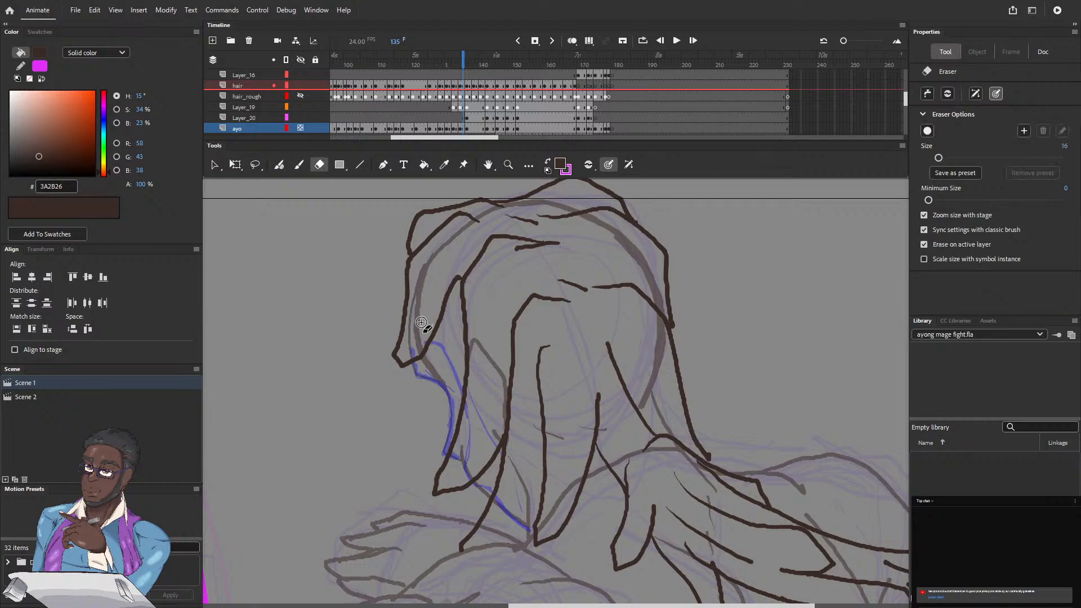
mouse_move(422, 325)
left_mouse_down()
mouse_move(425, 307)
mouse_move(420, 341)
mouse_move(418, 327)
mouse_move(429, 363)
mouse_move(445, 372)
left_mouse_up()
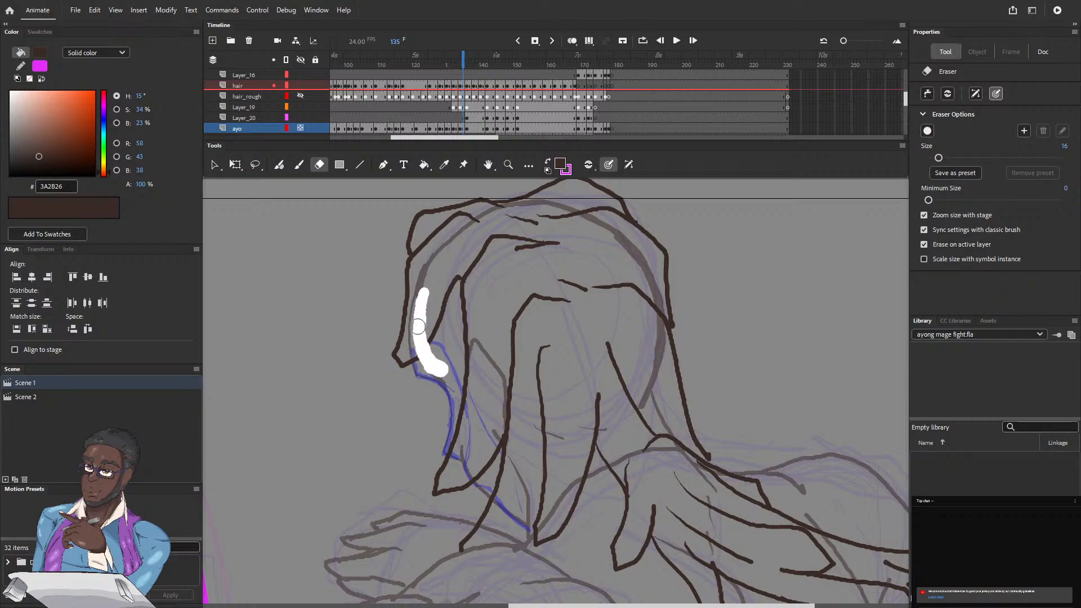
mouse_move(418, 326)
left_mouse_down()
mouse_move(452, 379)
mouse_move(451, 366)
left_mouse_up()
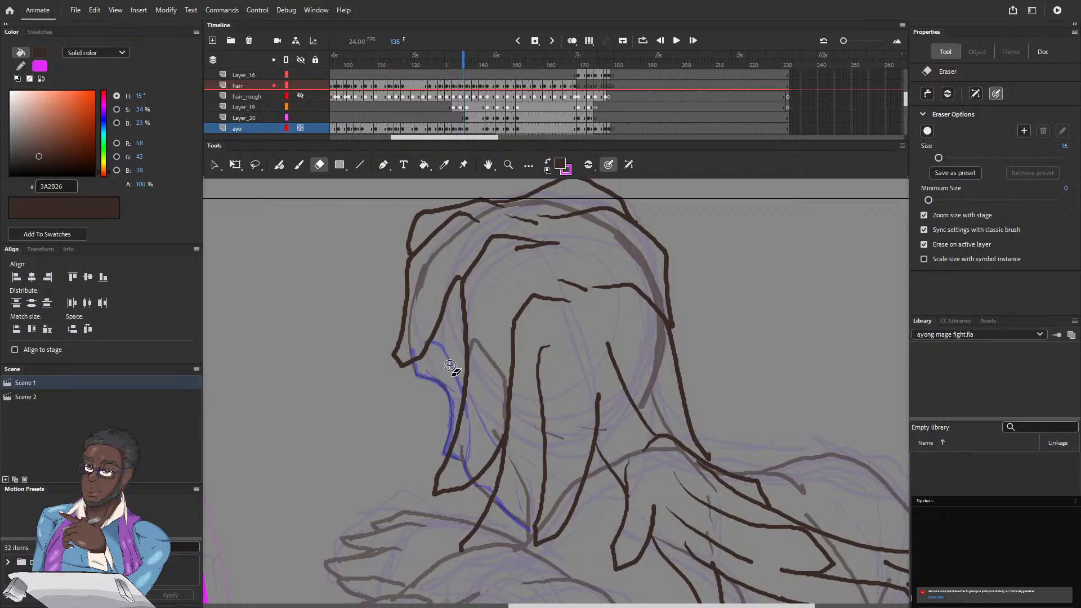
left_click_drag(425, 316, 439, 269)
Step: Erase the old head outline in front of the face at frame 133 and redraw the profile along the blue sketch
left_click(457, 64)
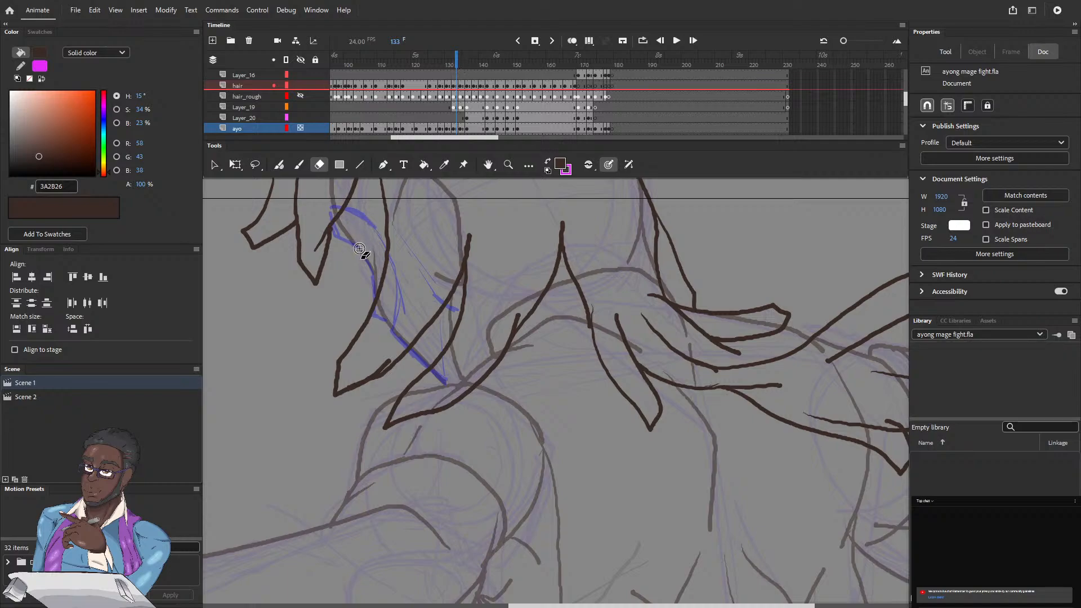
left_click(281, 166)
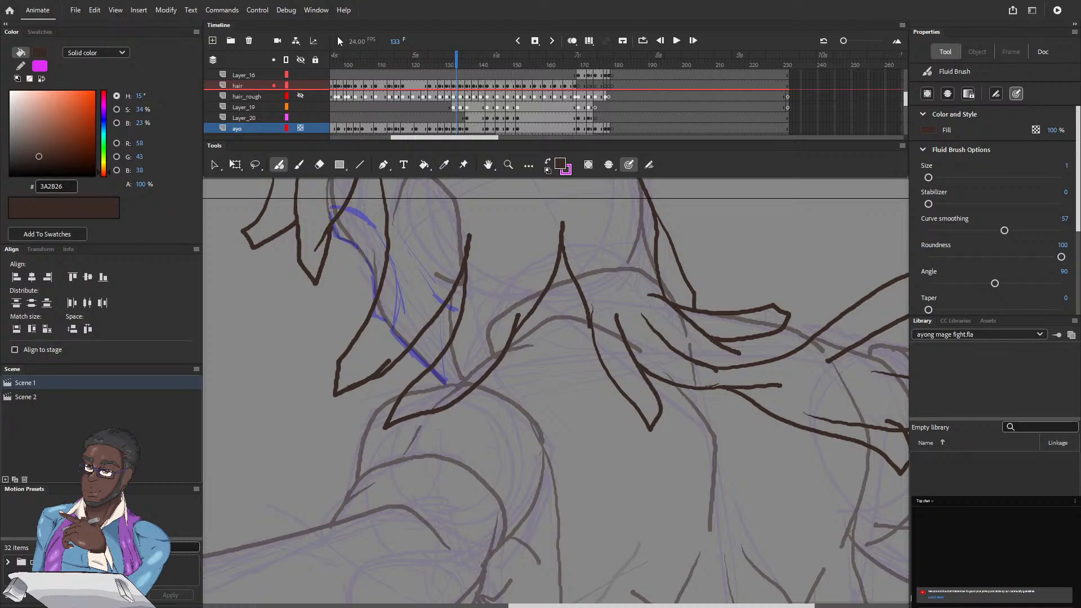
left_click(320, 166)
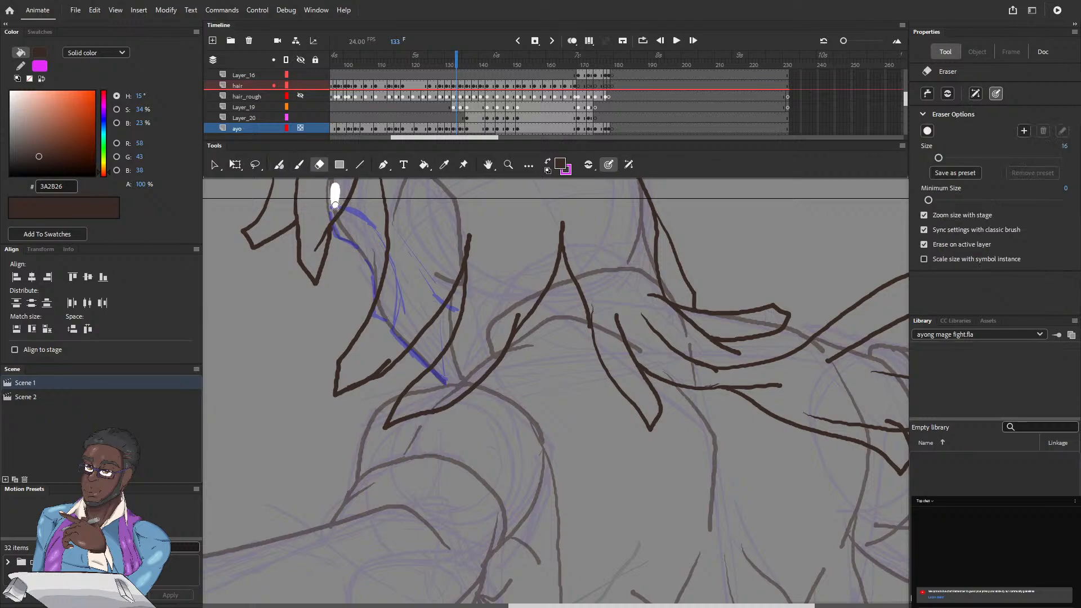
left_click_drag(335, 205, 364, 241)
left_click_drag(335, 198, 335, 199)
left_click(280, 165)
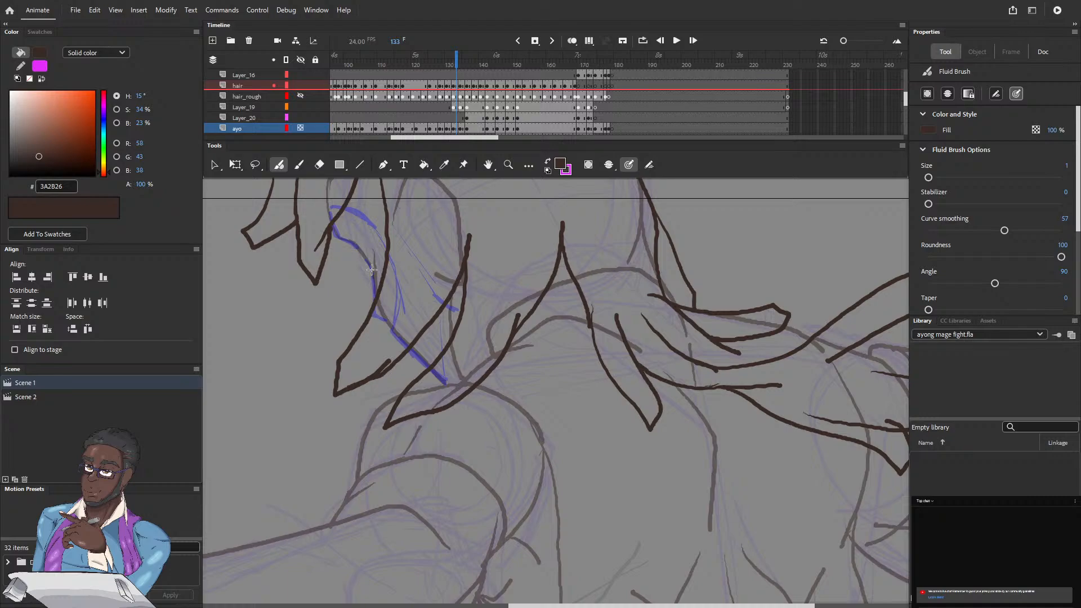
left_click_drag(371, 270, 386, 317)
Step: Draw the forehead and nose profile along the blue sketch at frame 136, undoing the faulty stroke
left_click(461, 64)
key("period")
key("period")
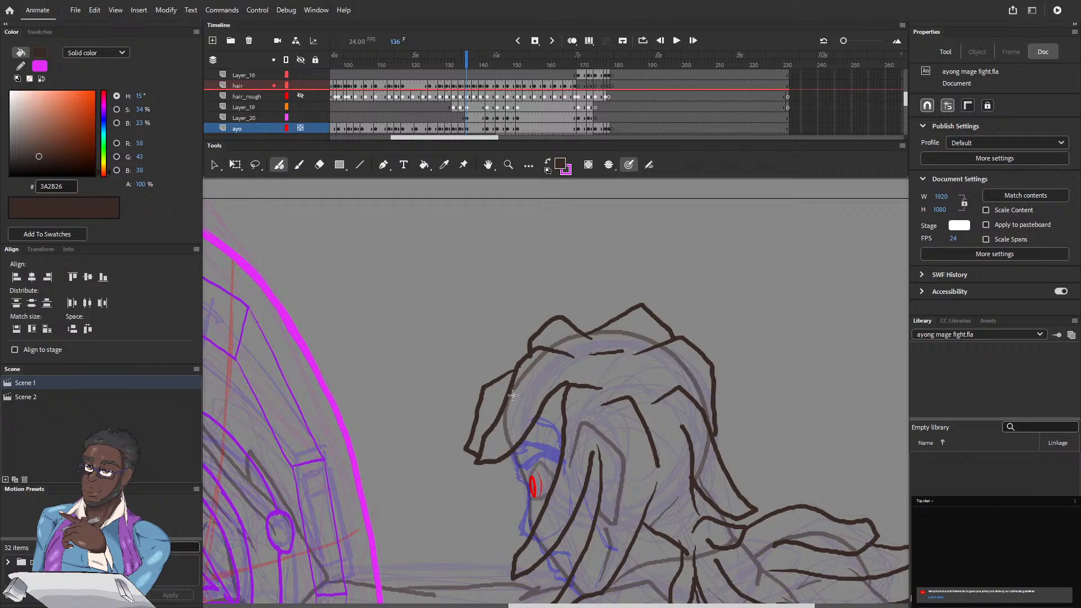
left_click_drag(526, 373, 508, 275)
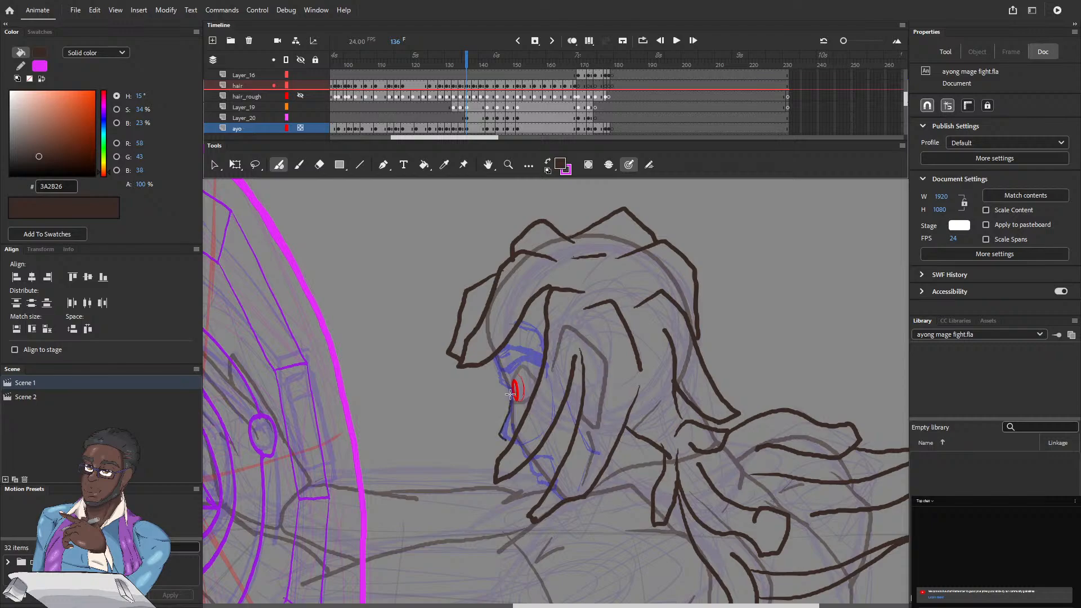
key("ctrl+z")
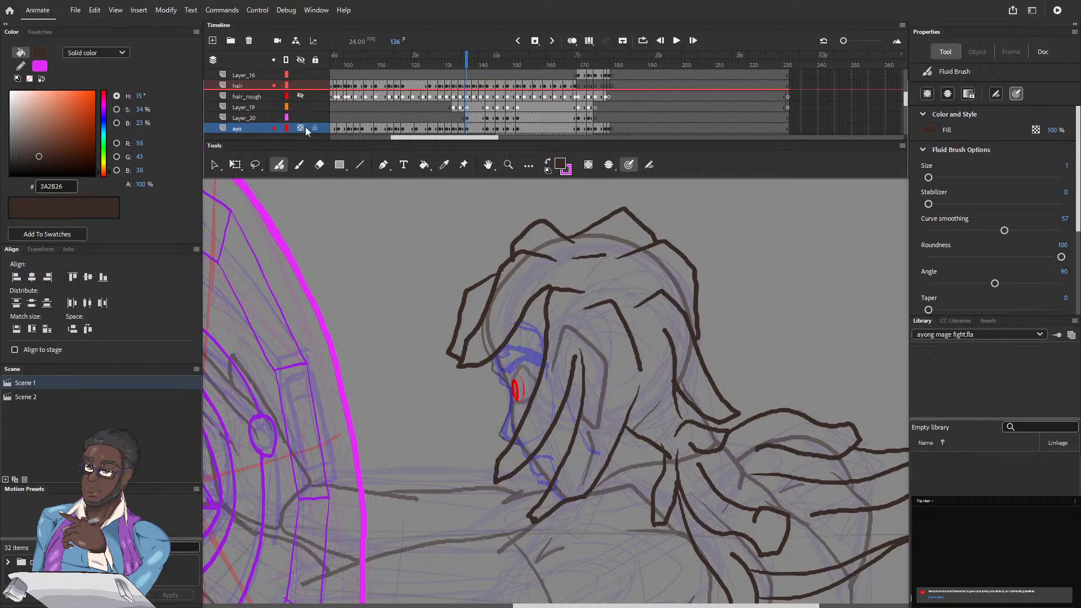
Step: Clean up the brow line at frame 136 and extend the face profile through the lips to the chin
left_click(319, 164)
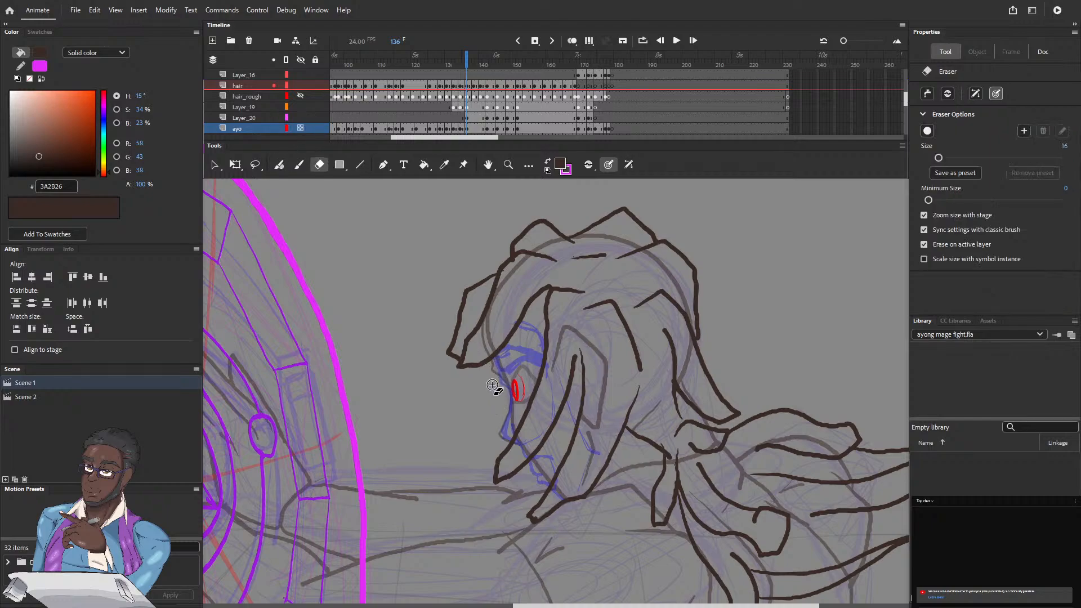
mouse_move(500, 368)
left_mouse_down()
mouse_move(494, 331)
mouse_move(500, 368)
left_mouse_up()
left_click(279, 168)
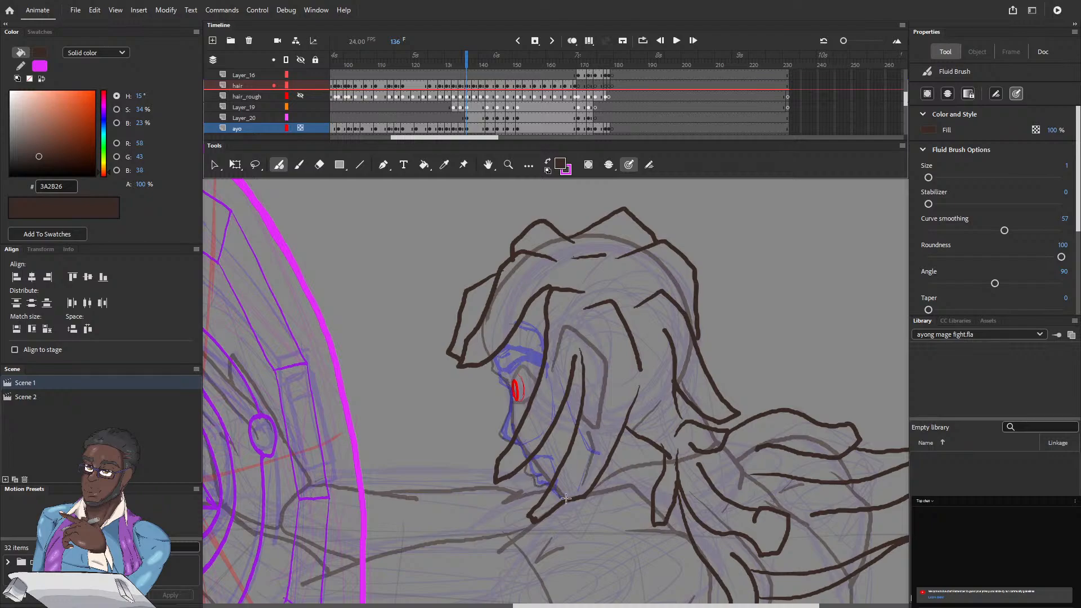
left_click(319, 164)
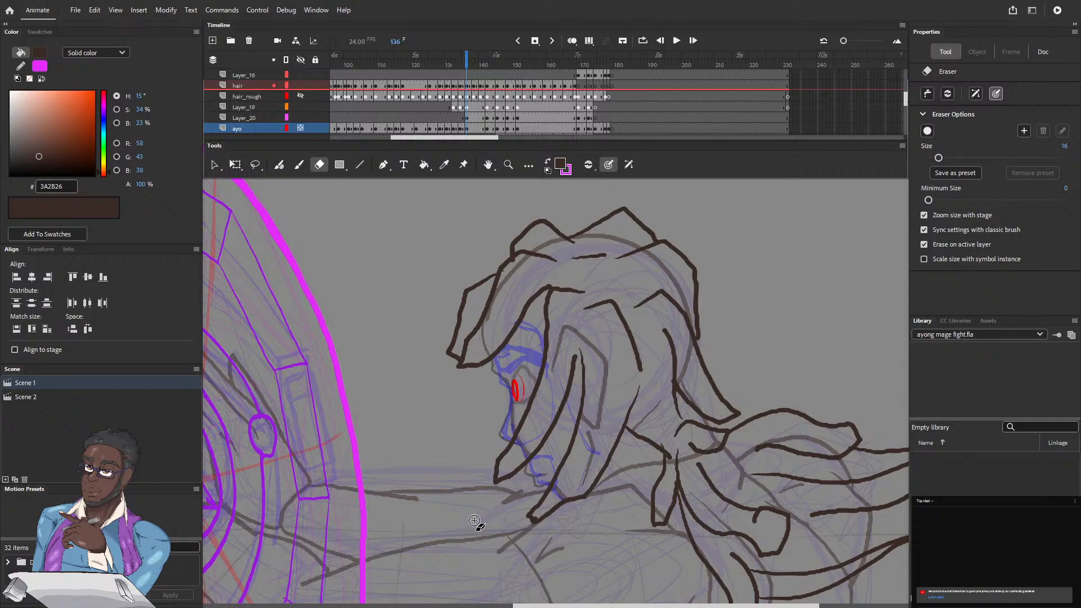
Step: Rework the lip and chin profile at frame 144, undoing the faulty stroke and erasing the old outline around the mouth
key("period")
key("period")
key("period")
key("period")
key("period")
key("period")
key("period")
key("period")
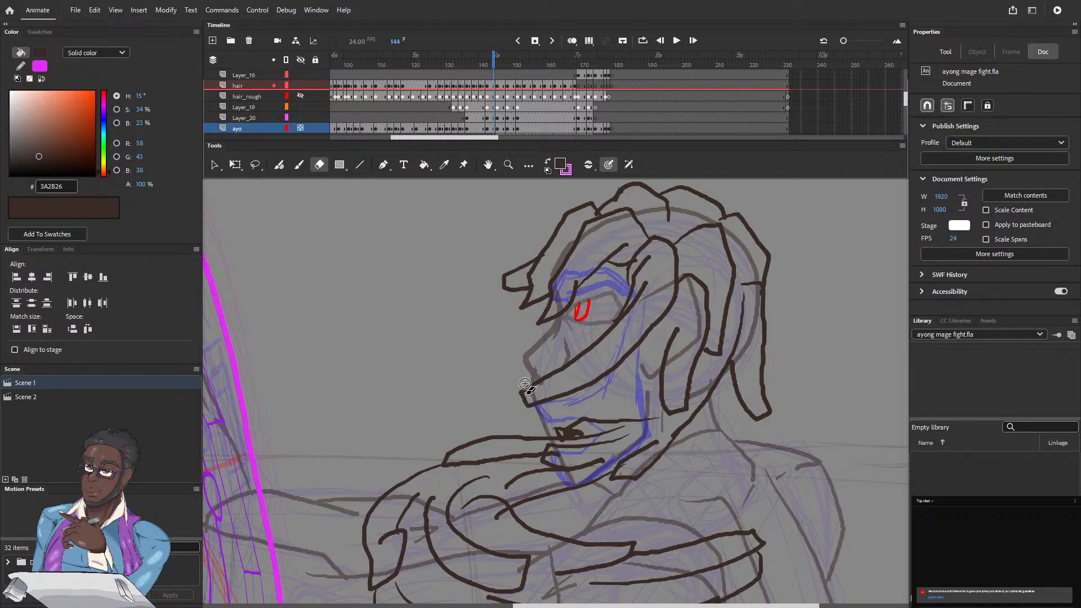
left_click(279, 166)
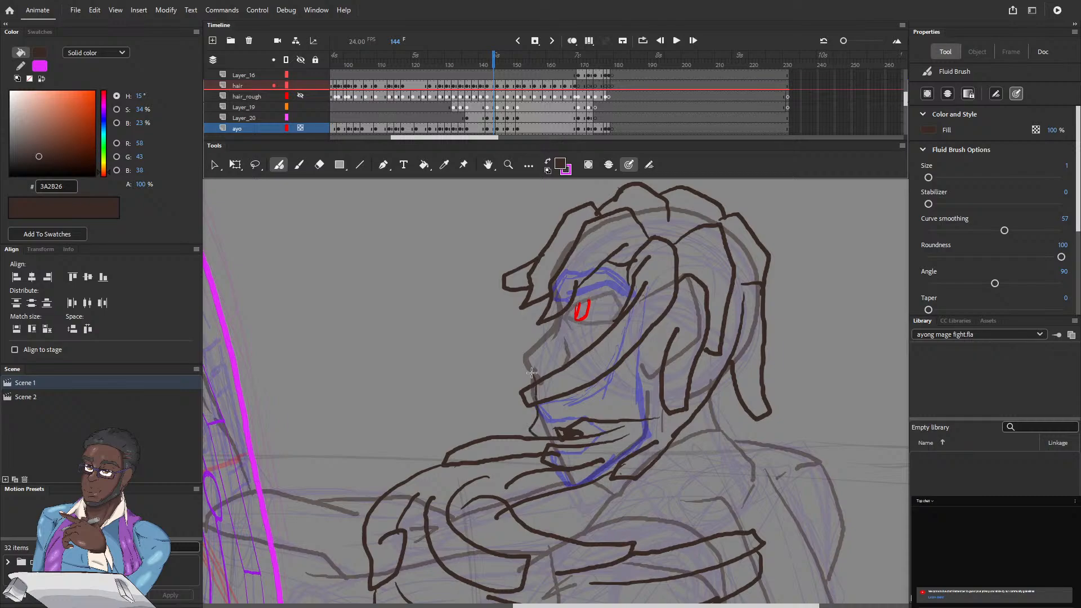
key("ctrl+z")
key("e")
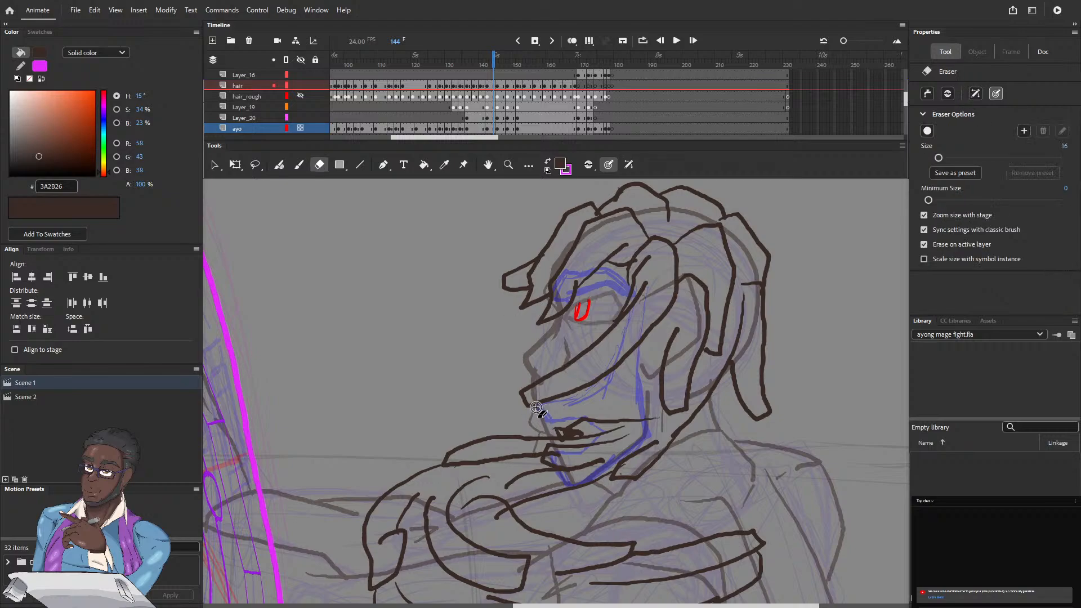
left_click_drag(523, 389, 545, 429)
mouse_move(544, 445)
left_mouse_down()
mouse_move(565, 452)
mouse_move(573, 473)
left_mouse_up()
Step: Return to frame 142, erase the stray line below the nose and redraw the upper lip contour
left_click(495, 62)
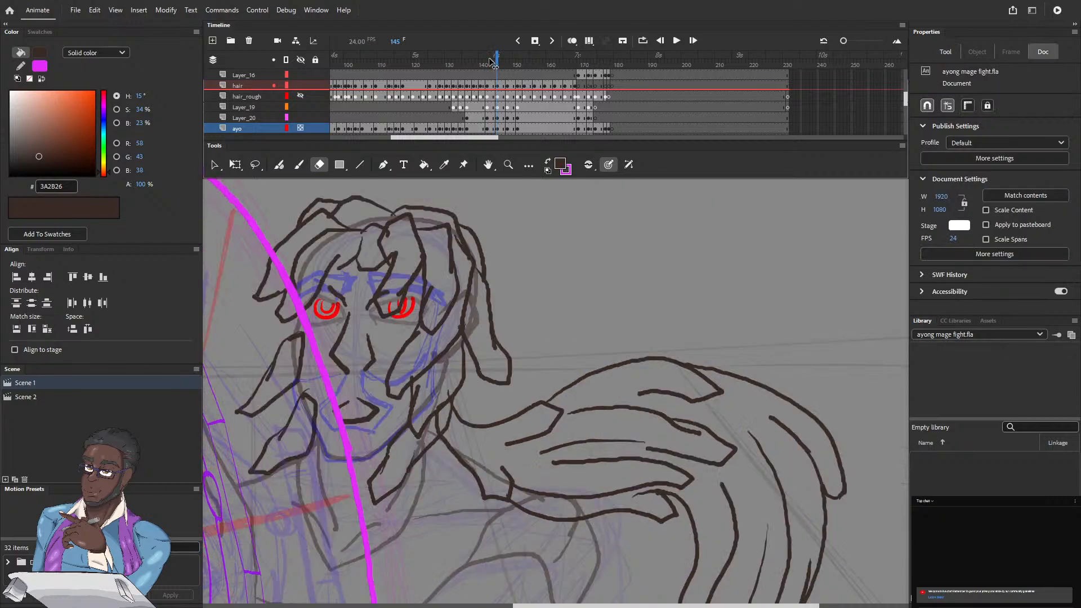
key("comma")
key("comma")
key("comma")
key("comma")
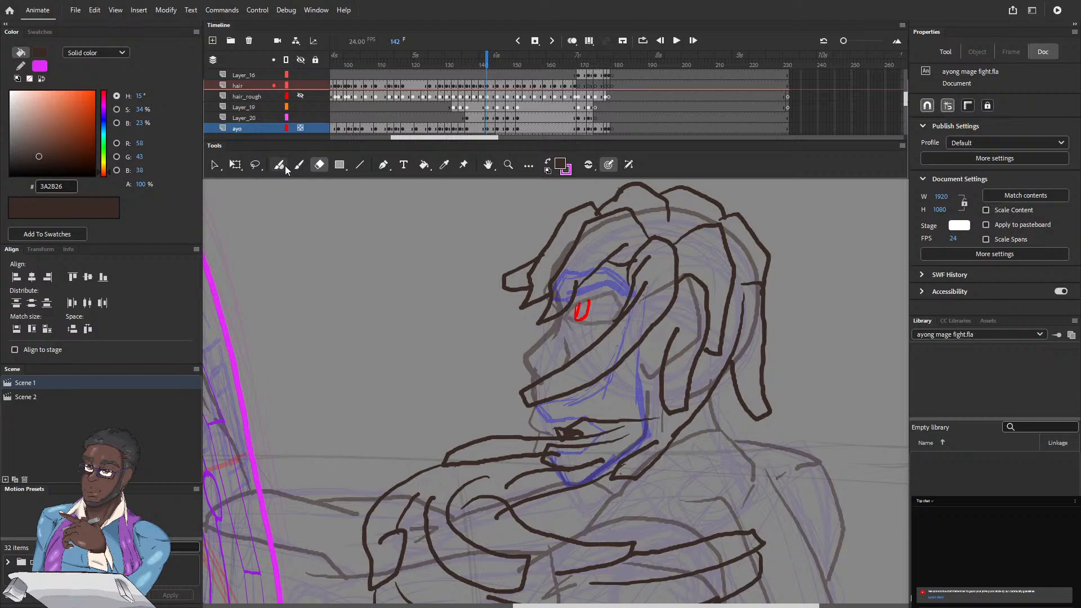
left_click_drag(528, 392, 527, 388)
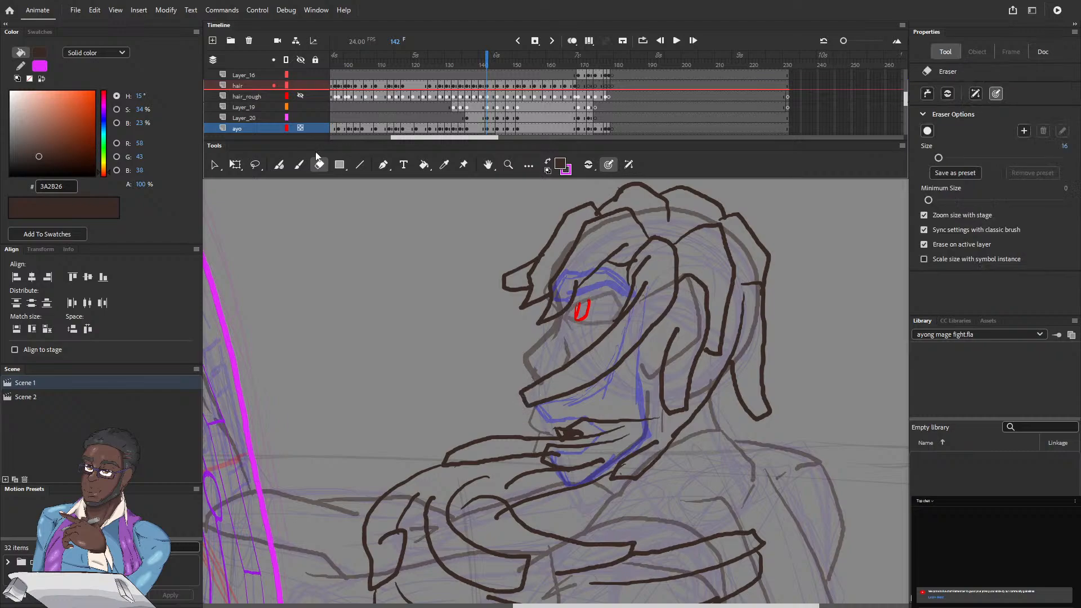
left_click(279, 166)
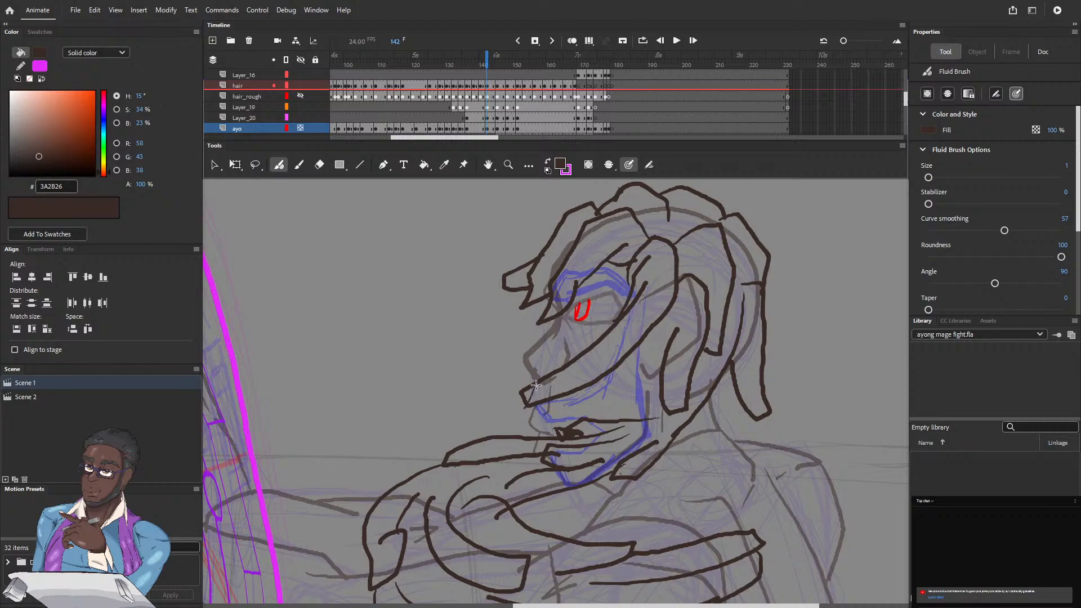
left_click_drag(536, 385, 528, 402)
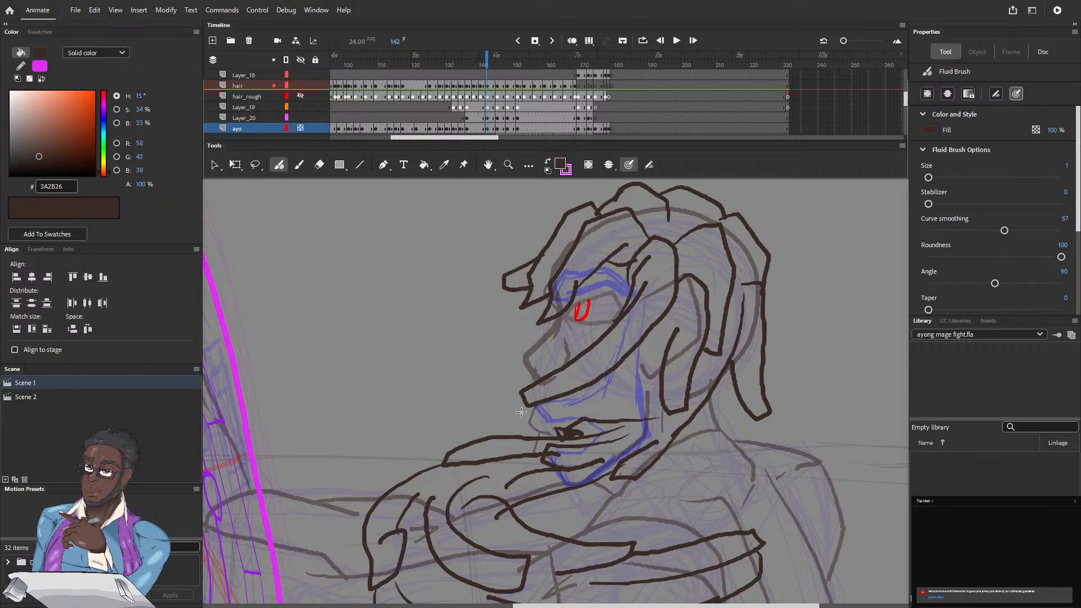
Step: Review the head poses across frames 142 to 148, and go back to frame 132
mouse_move(558, 427)
left_mouse_down()
mouse_move(514, 370)
mouse_move(477, 391)
left_mouse_up()
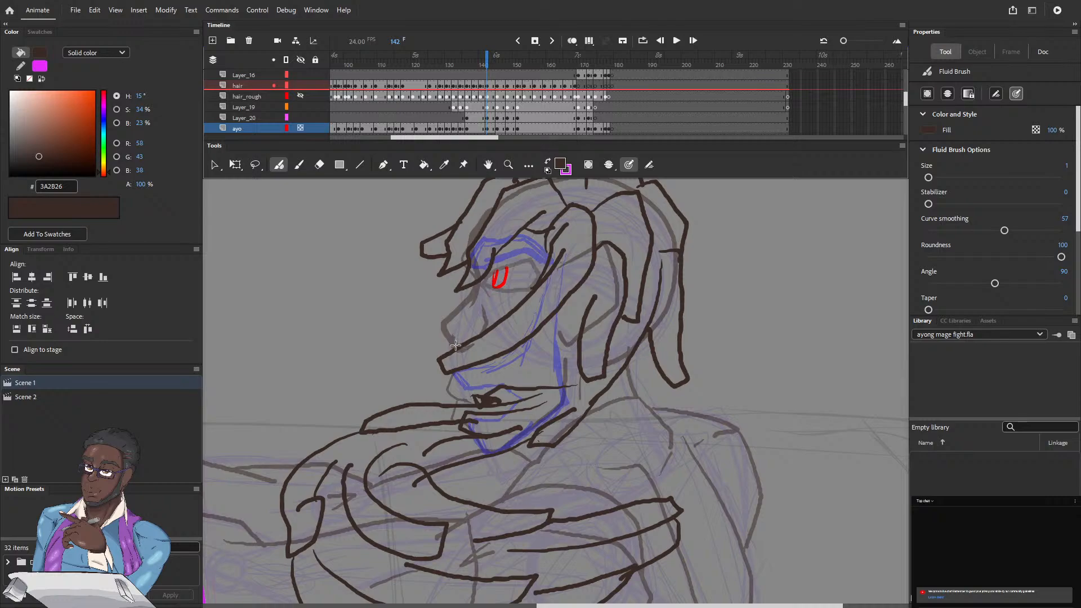
left_click(489, 63)
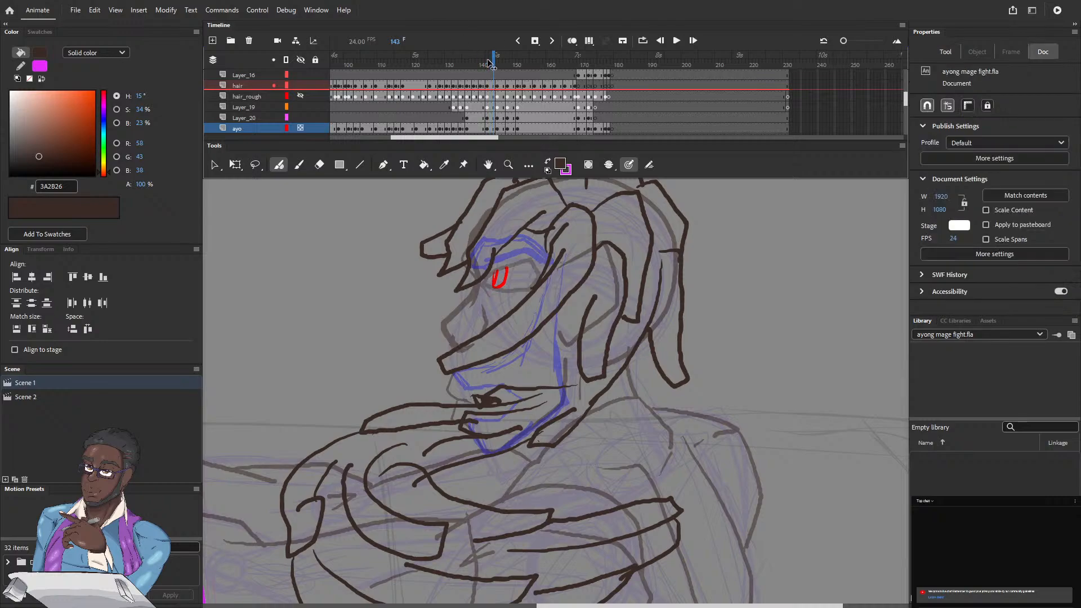
key("period")
key("period")
key("period")
key("period")
key("period")
key("period")
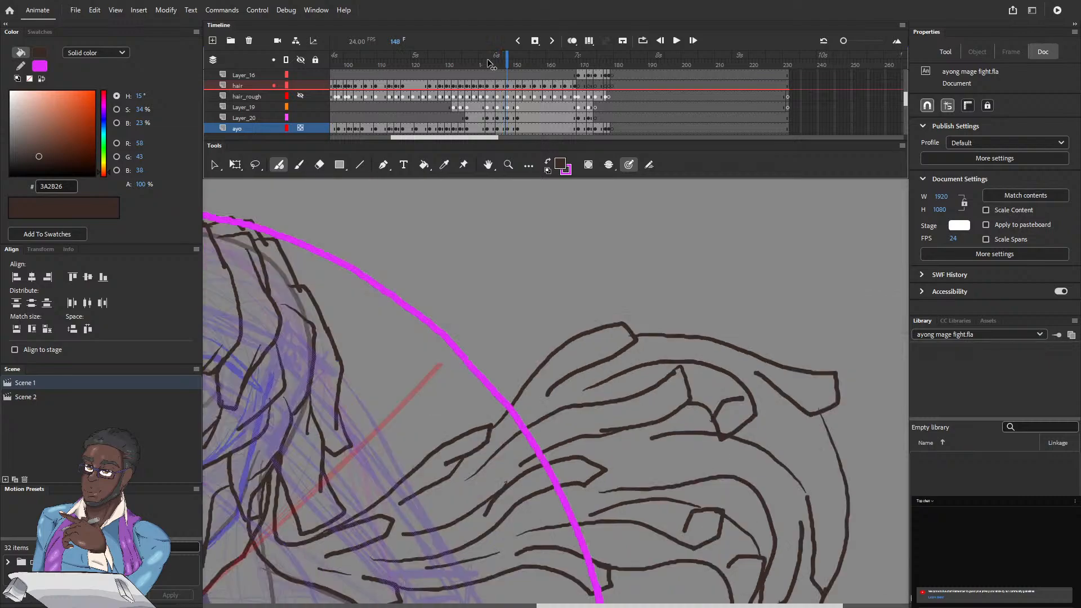
key("comma")
key("comma")
key("comma")
key("comma")
key("comma")
key("comma")
key("comma")
key("comma")
key("comma")
key("comma")
key("comma")
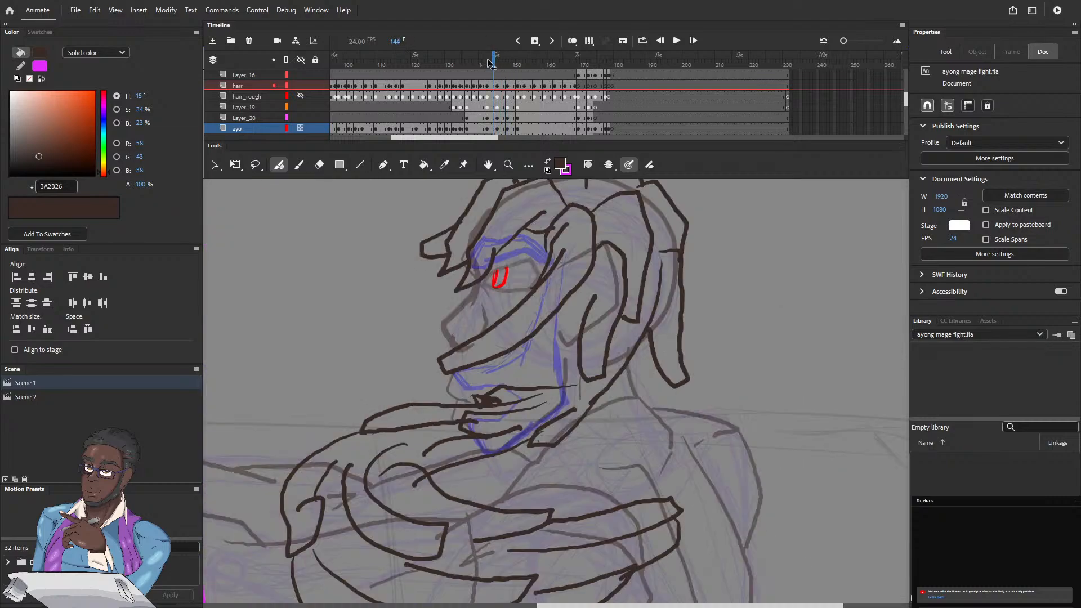
key("comma")
key("comma")
key("comma")
key("comma")
key("comma")
key("comma")
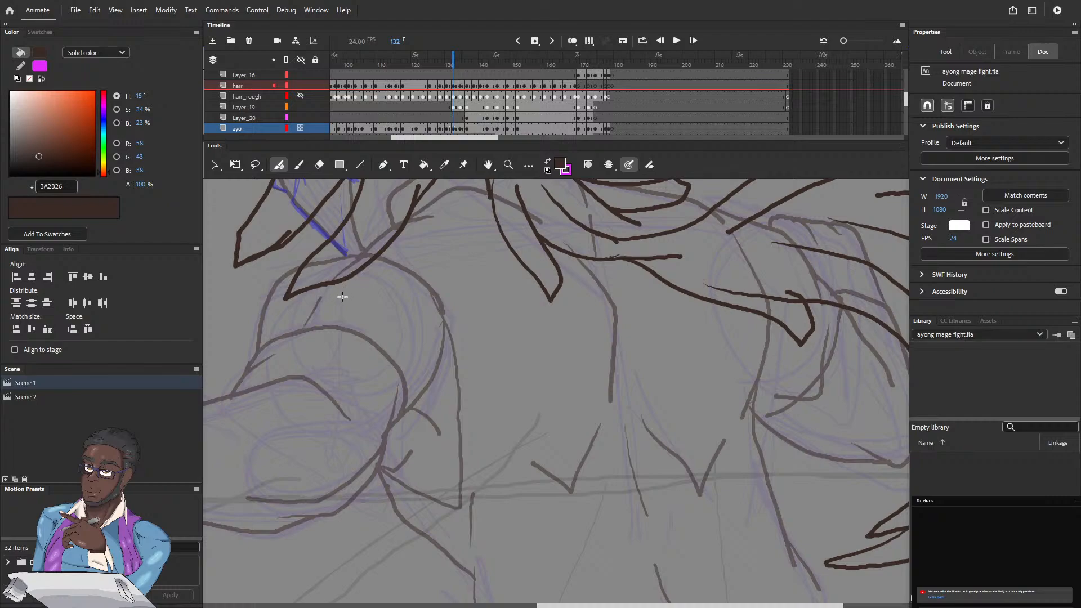
Step: Compare the face at frame 132 with and without the blue sketch by toggling Layer_19's visibility
mouse_move(297, 318)
left_mouse_down()
mouse_move(384, 363)
mouse_move(451, 437)
mouse_move(506, 451)
left_mouse_up()
mouse_move(361, 327)
left_mouse_down()
mouse_move(359, 364)
mouse_move(337, 402)
left_mouse_up()
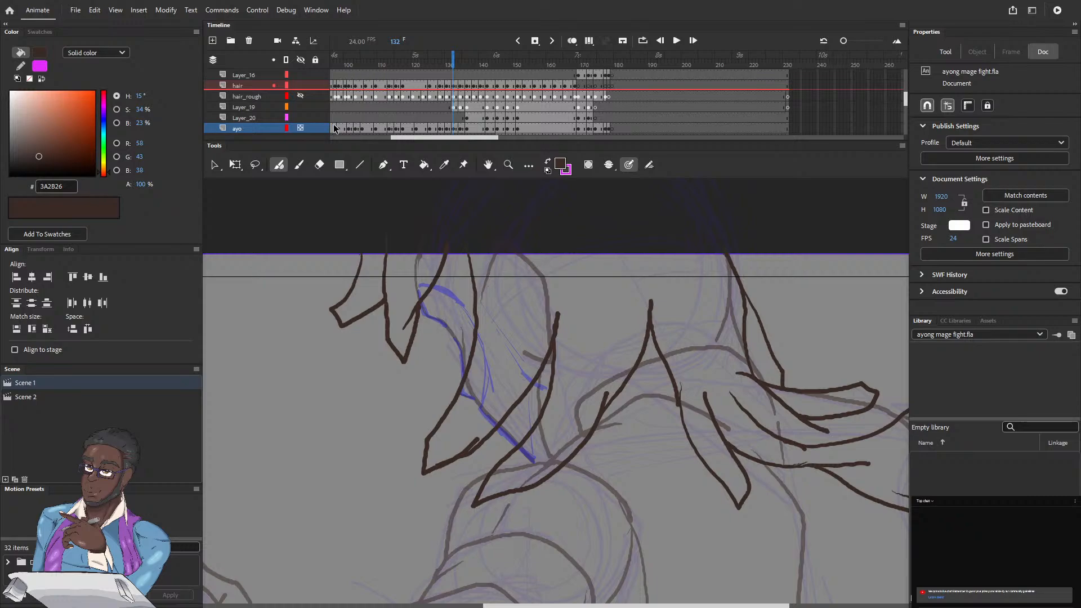
left_click(301, 107)
left_click(300, 107)
left_click(300, 108)
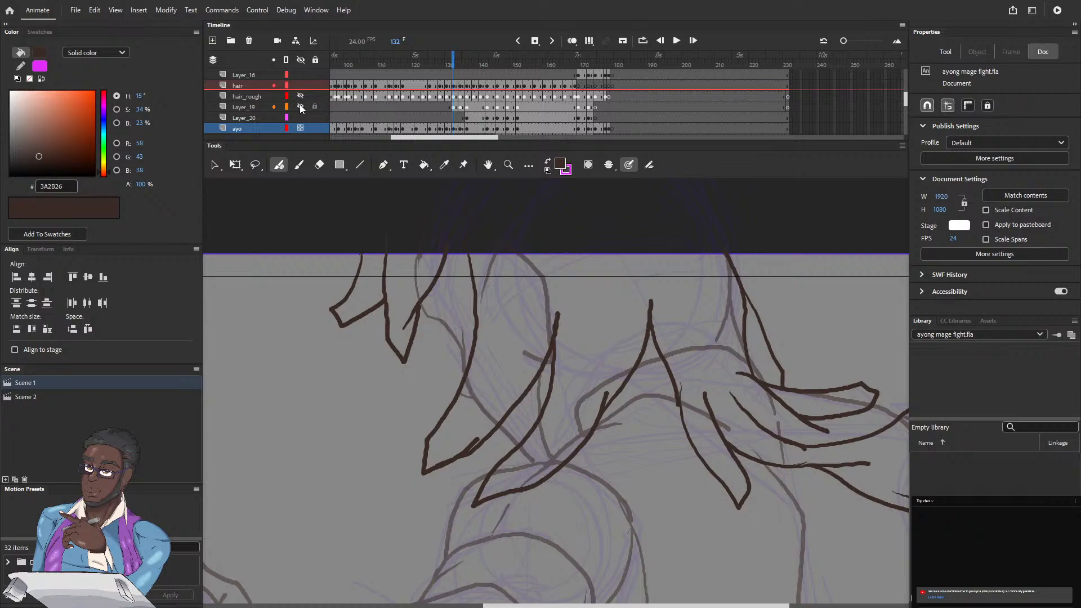
left_click(300, 106)
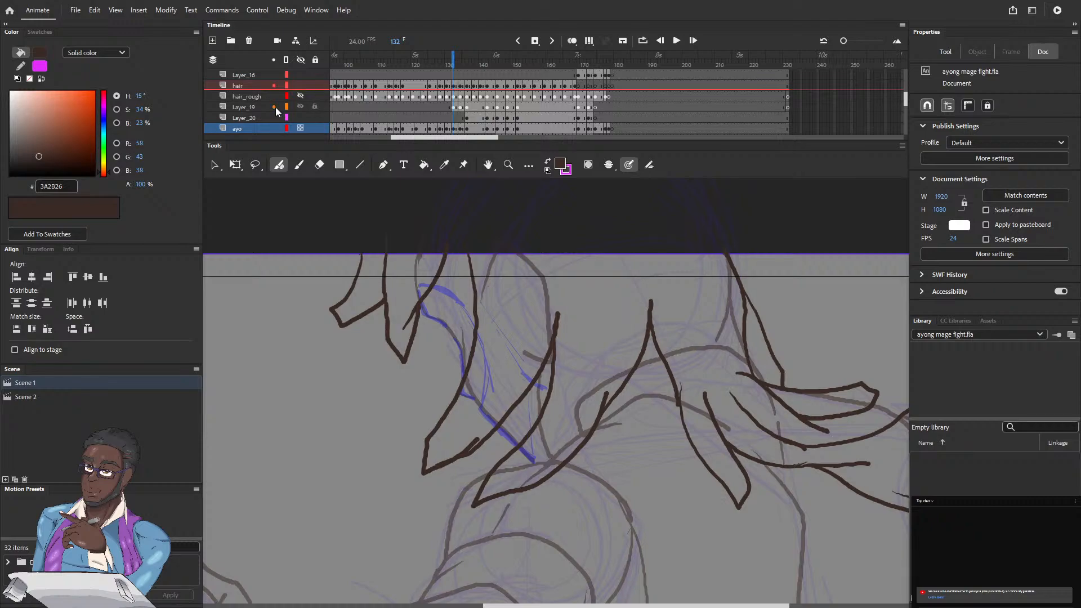
Step: Add a new layer directly above Layer_19 and name it fclhair
left_click(261, 106)
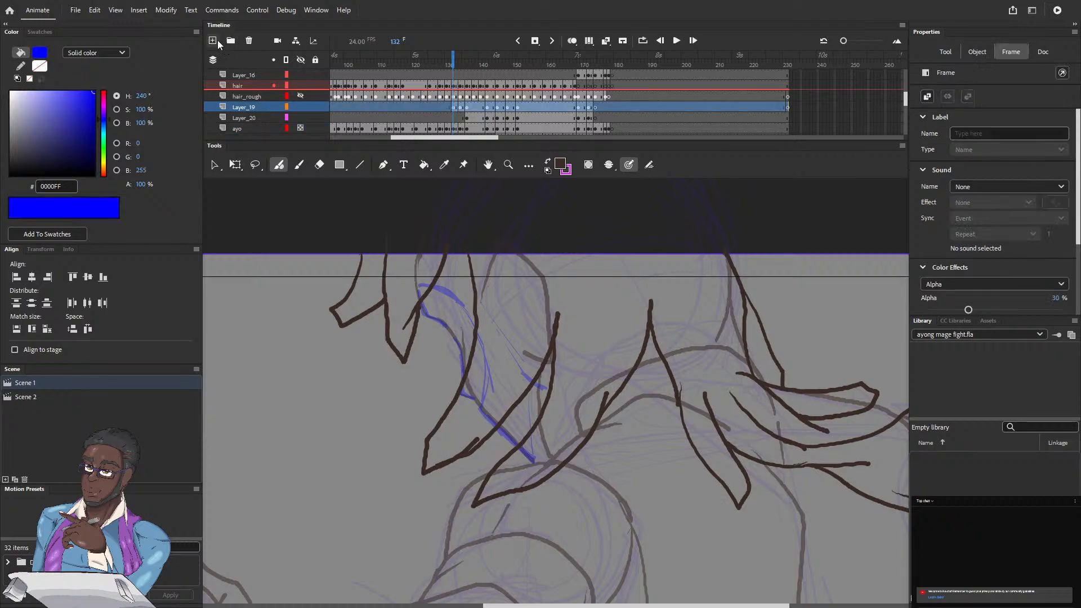
left_click(213, 40)
double_click(244, 106)
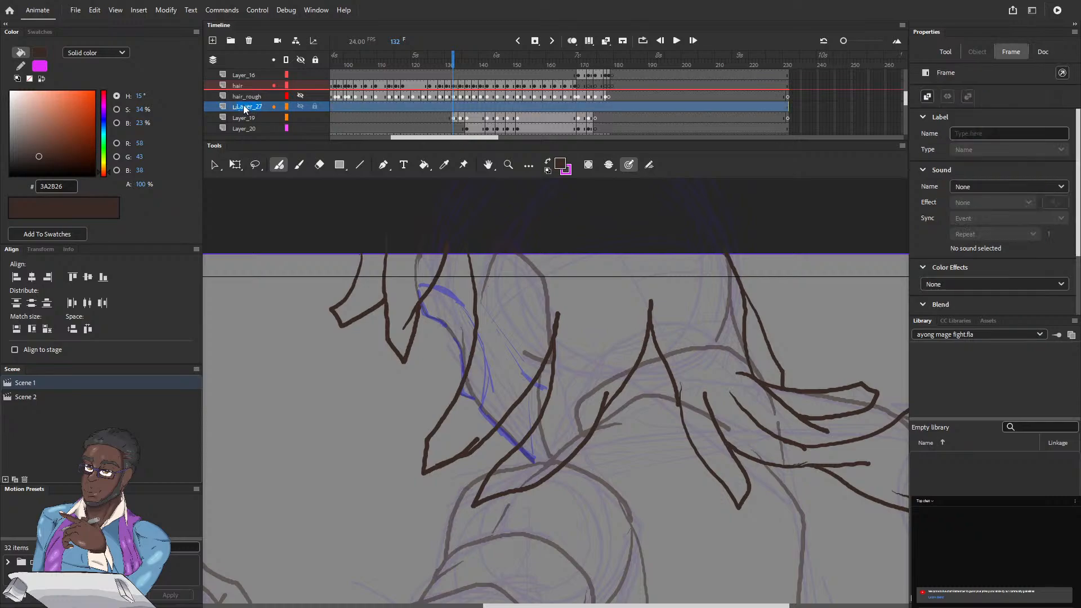
type("beard")
key("BackSpace")
key("BackSpace")
key("BackSpace")
key("BackSpace")
key("BackSpace")
key("Return")
Step: Outline the beard, sideburn and hairline at frame 132 on the fclhair layer with thin dark brown Fluid Brush strokes
left_click_drag(476, 294, 521, 365)
left_click_drag(538, 394, 548, 445)
left_click_drag(541, 464, 533, 459)
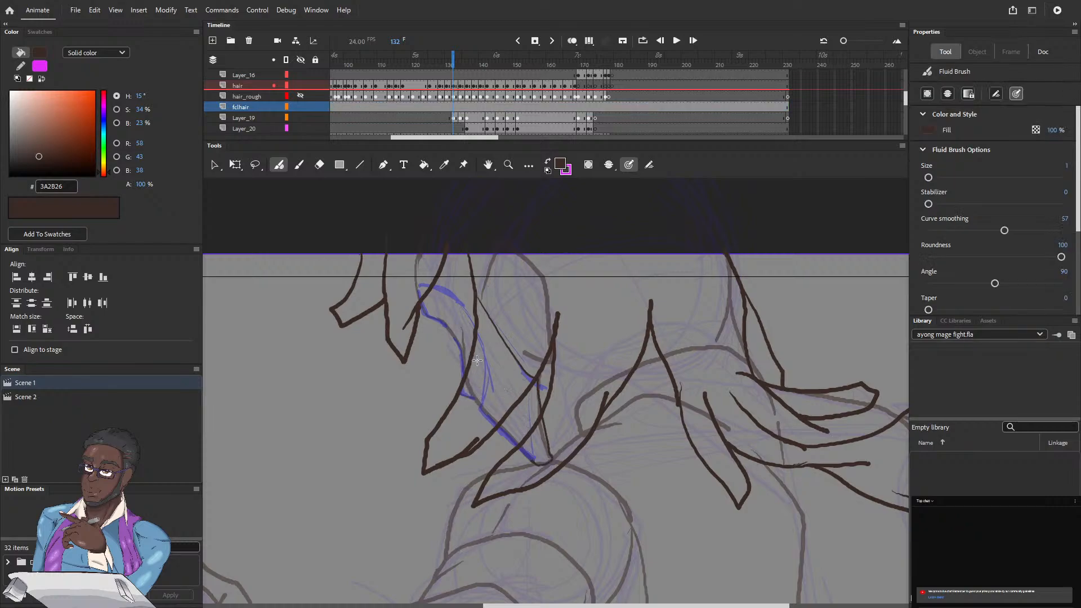
left_click_drag(477, 333, 488, 387)
left_click_drag(456, 303, 465, 312)
left_click_drag(475, 330, 428, 294)
left_click_drag(417, 294, 410, 262)
left_click_drag(494, 254, 484, 290)
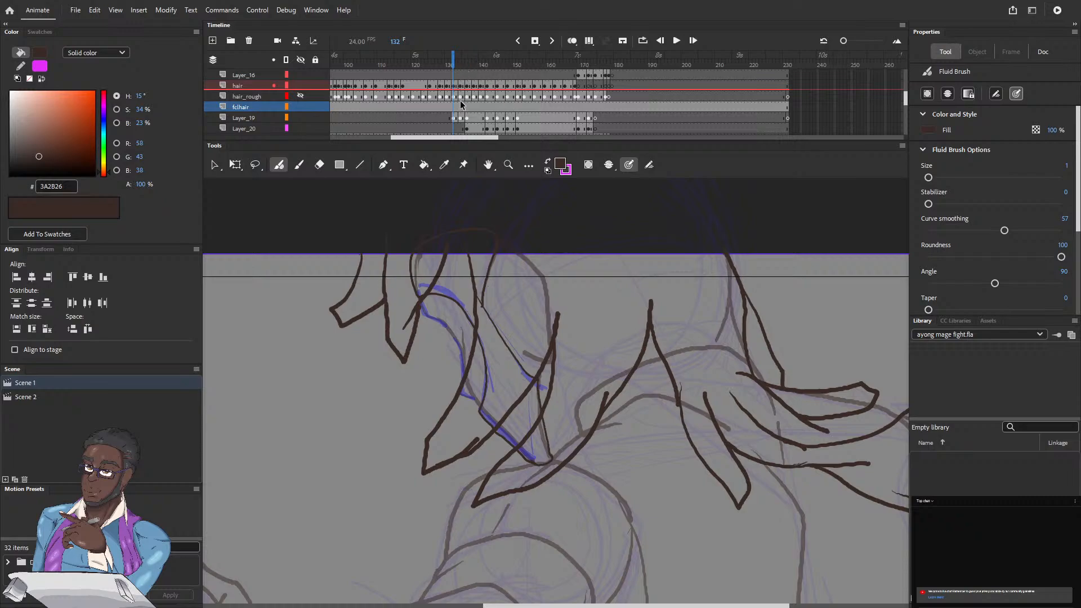
Step: Move the fclhair layer's starting keyframe with the beard drawing to frame 132
left_click(453, 65)
key("period")
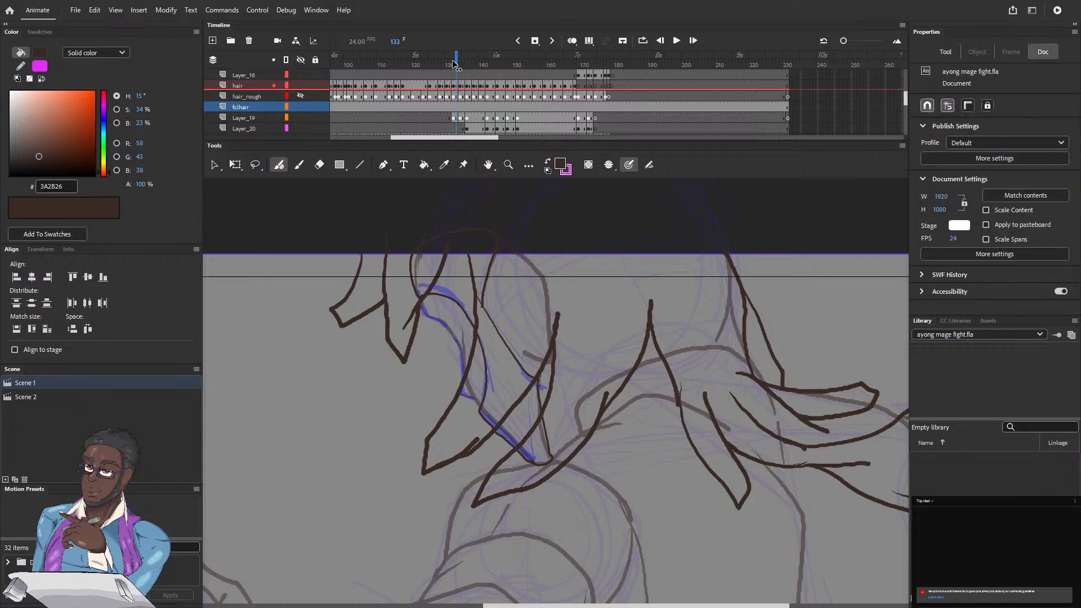
key("comma")
key("comma")
key("comma")
left_click(453, 65)
scroll(401, 142, "left", 5)
scroll(400, 142, "left", 2)
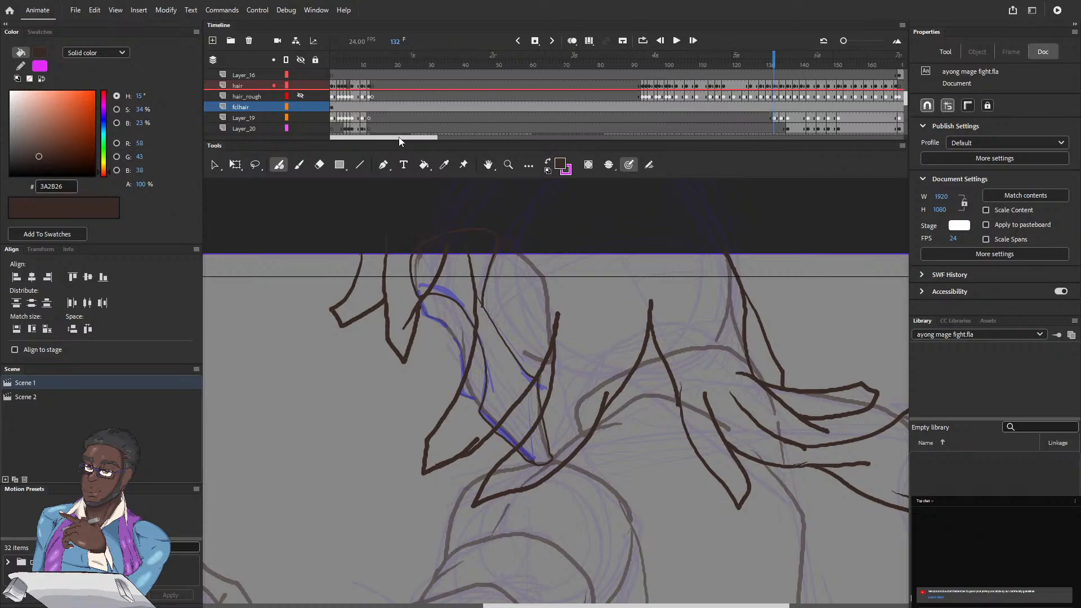
left_click(333, 108)
mouse_move(333, 107)
left_mouse_down()
mouse_move(466, 107)
mouse_move(332, 103)
left_mouse_up()
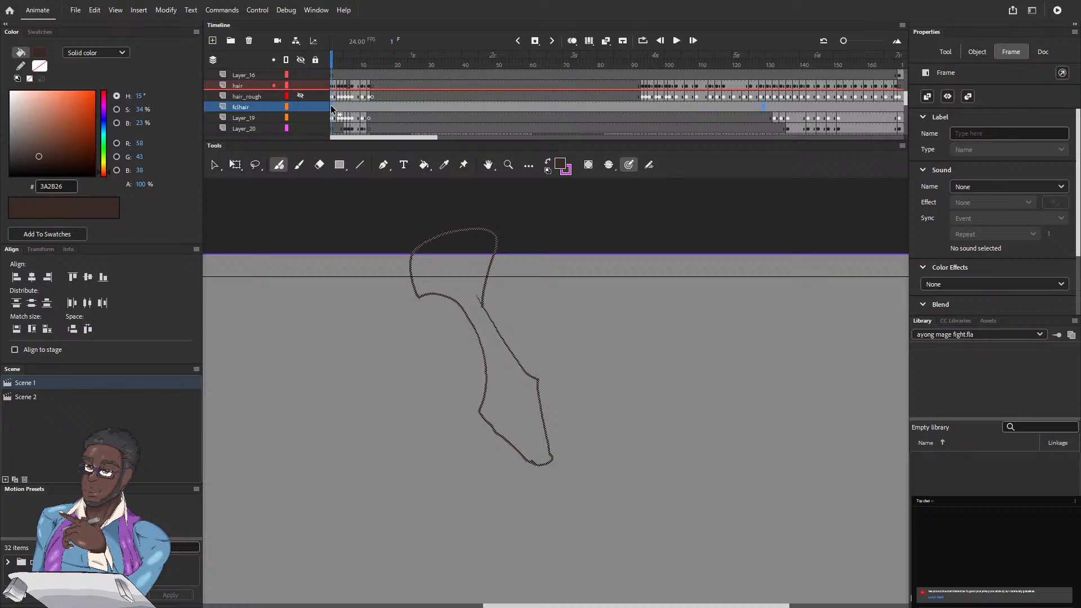
left_click(768, 105)
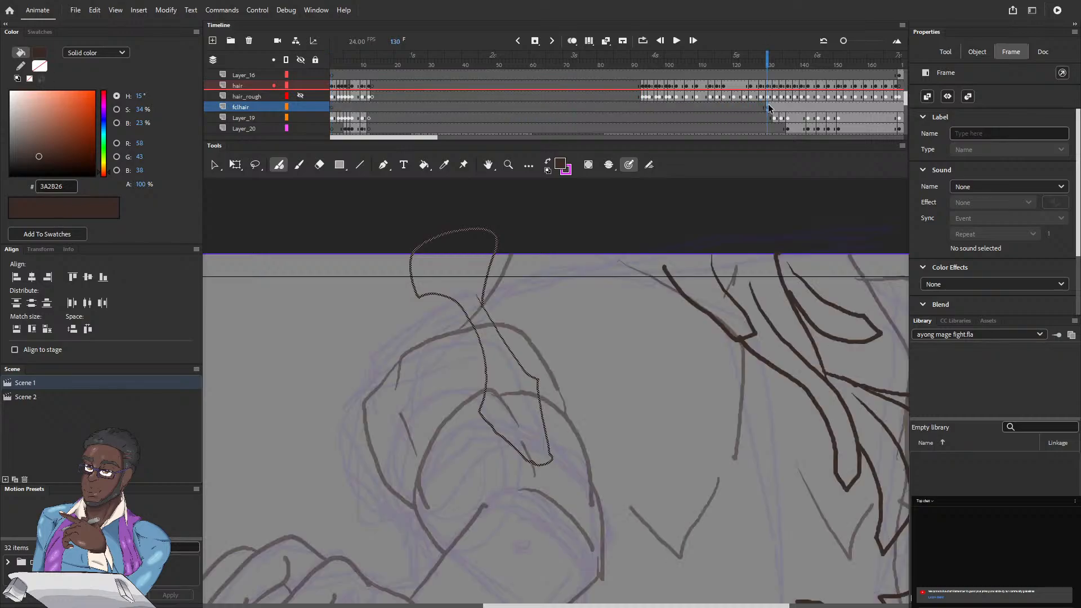
left_click_drag(764, 55, 769, 57)
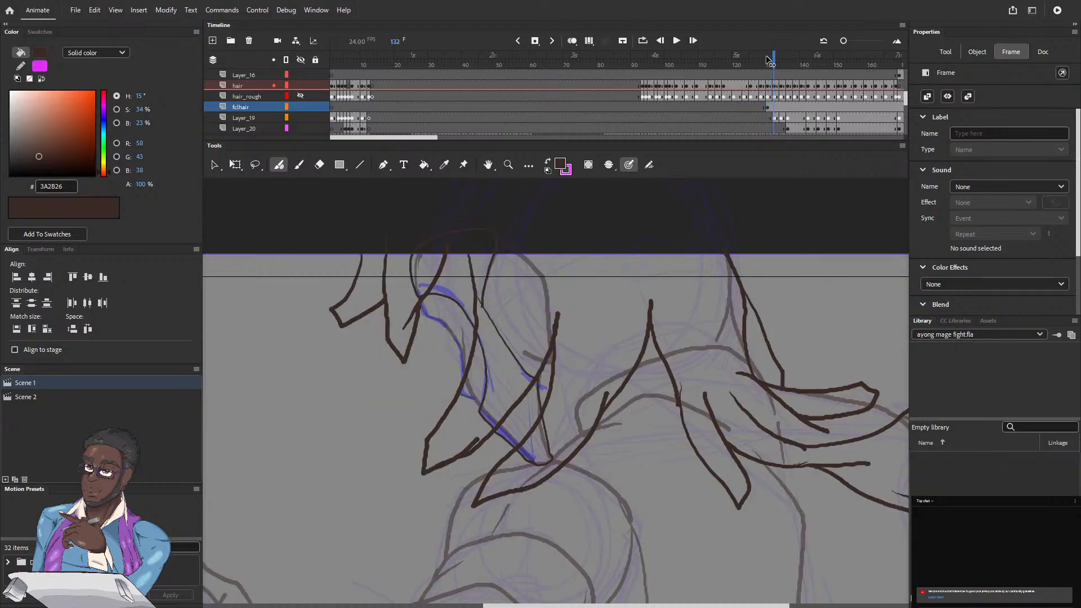
left_click(766, 105)
left_click_drag(766, 106, 774, 107)
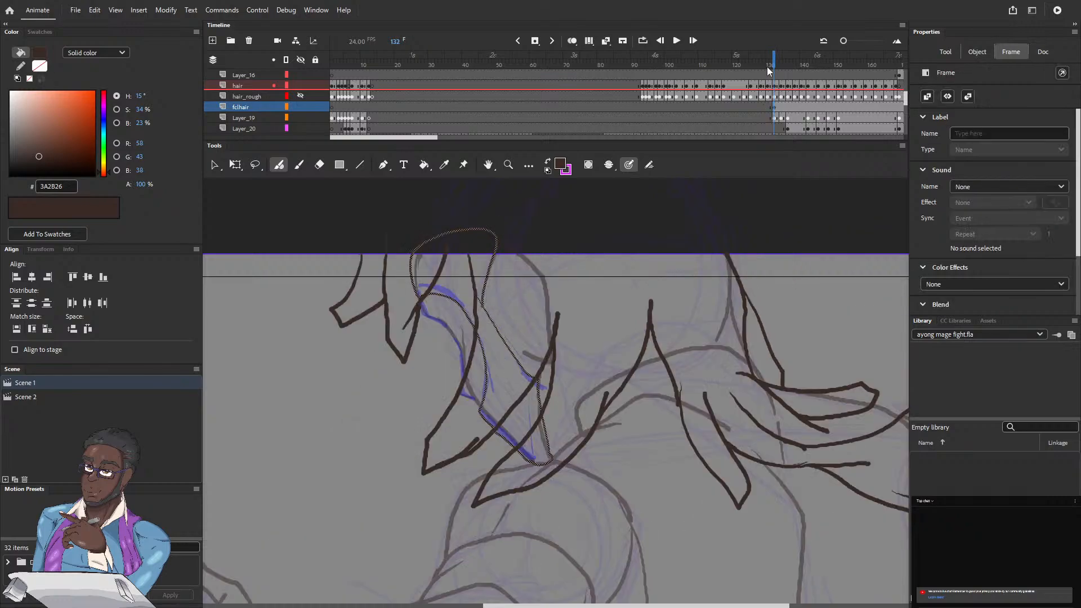
Step: Insert a blank keyframe at frame 134 on the fclhair layer
left_click_drag(771, 60, 774, 61)
key("period")
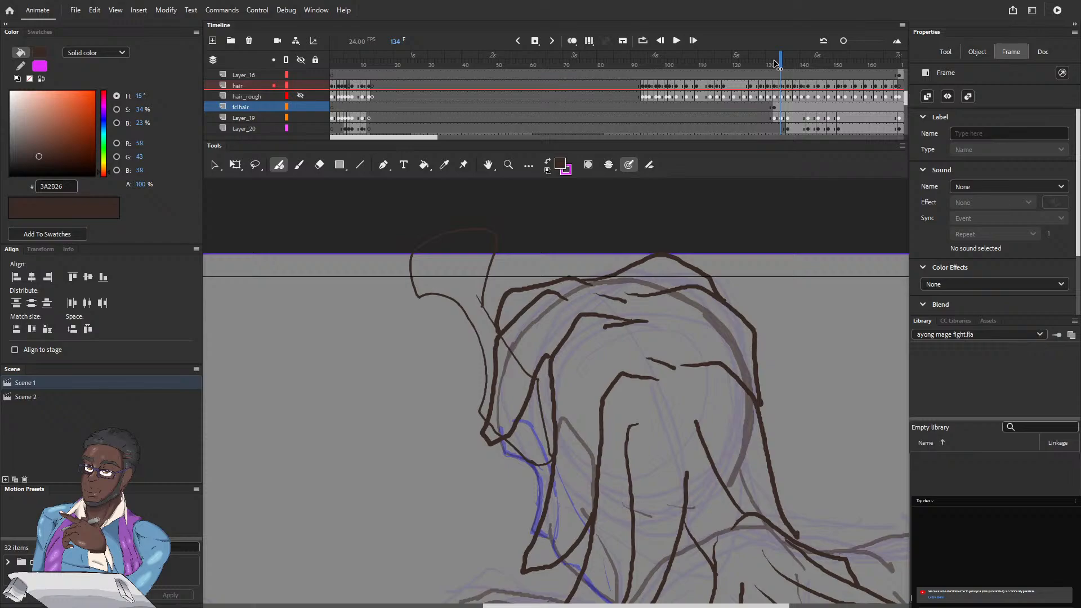
left_click(779, 64)
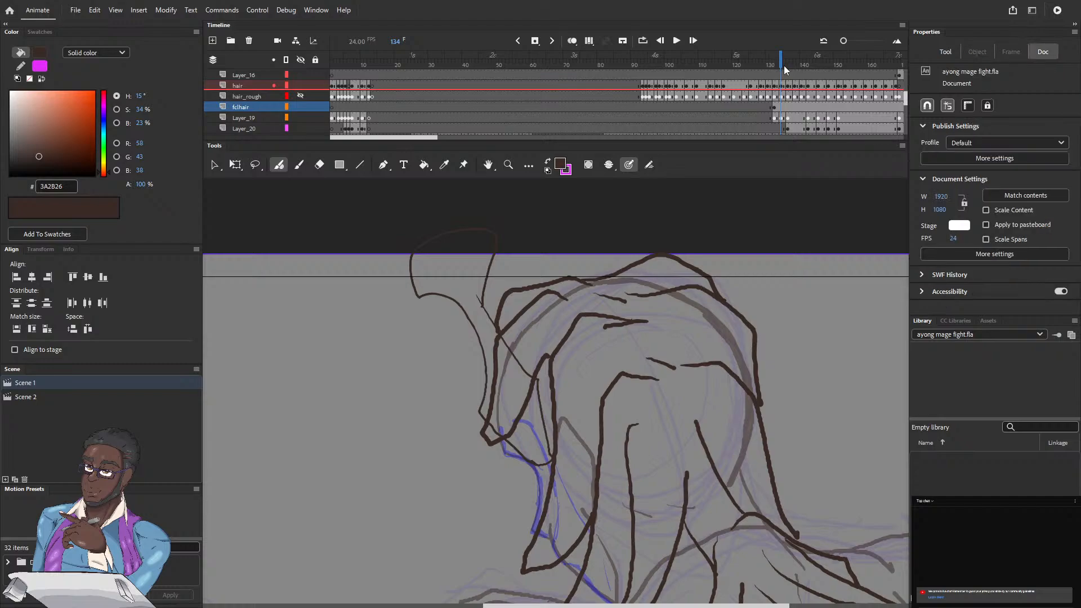
left_click(535, 41)
left_click(554, 68)
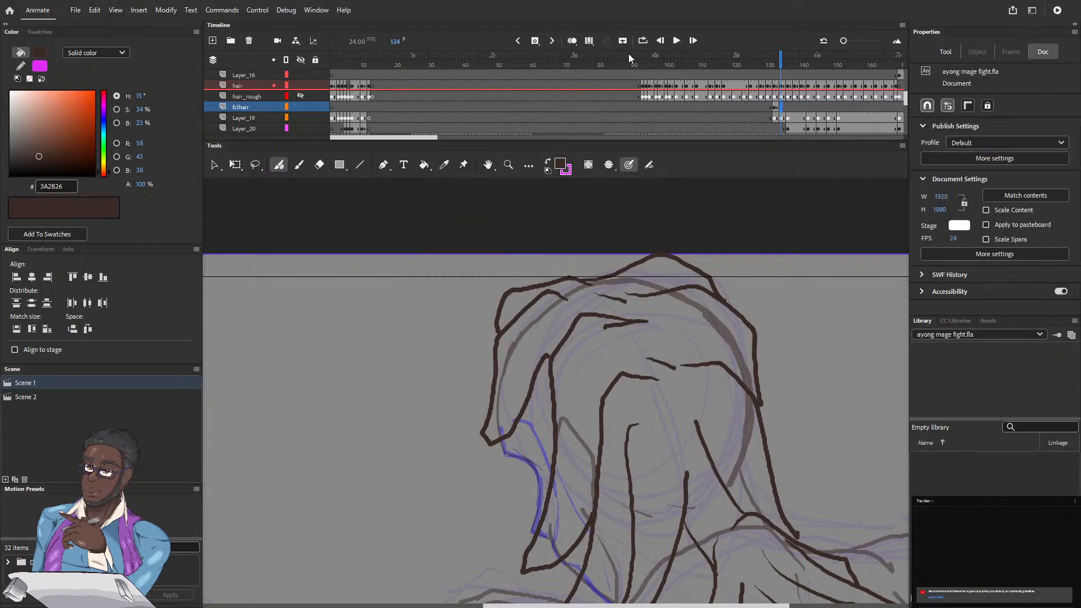
Step: Draw the hairline, sideburn and beard edges at frame 134, following the head and jaw sketch
scroll(595, 202, "up", 3)
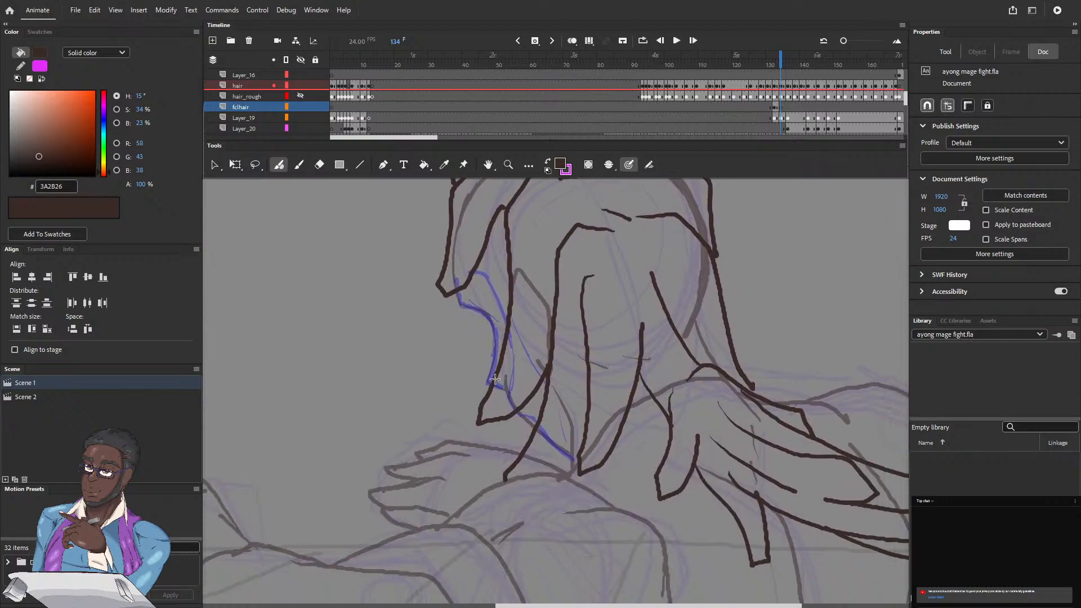
mouse_move(507, 399)
left_mouse_down()
mouse_move(511, 340)
mouse_move(477, 280)
left_mouse_up()
mouse_move(478, 270)
left_mouse_down()
mouse_move(476, 281)
mouse_move(475, 257)
left_mouse_up()
left_click_drag(452, 235, 478, 181)
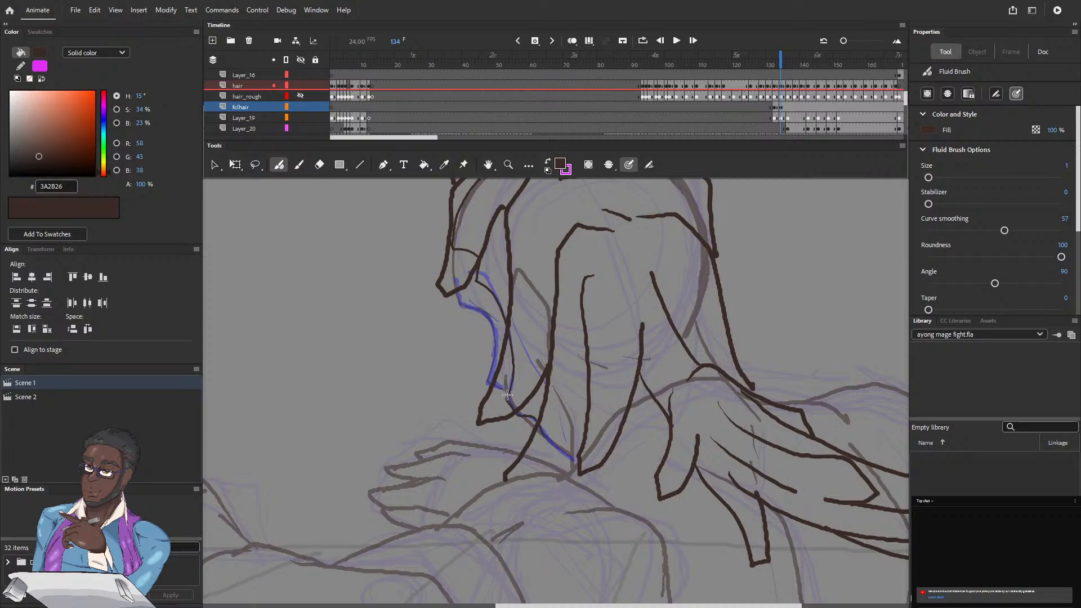
mouse_move(573, 458)
left_mouse_down()
mouse_move(564, 408)
mouse_move(512, 321)
left_mouse_up()
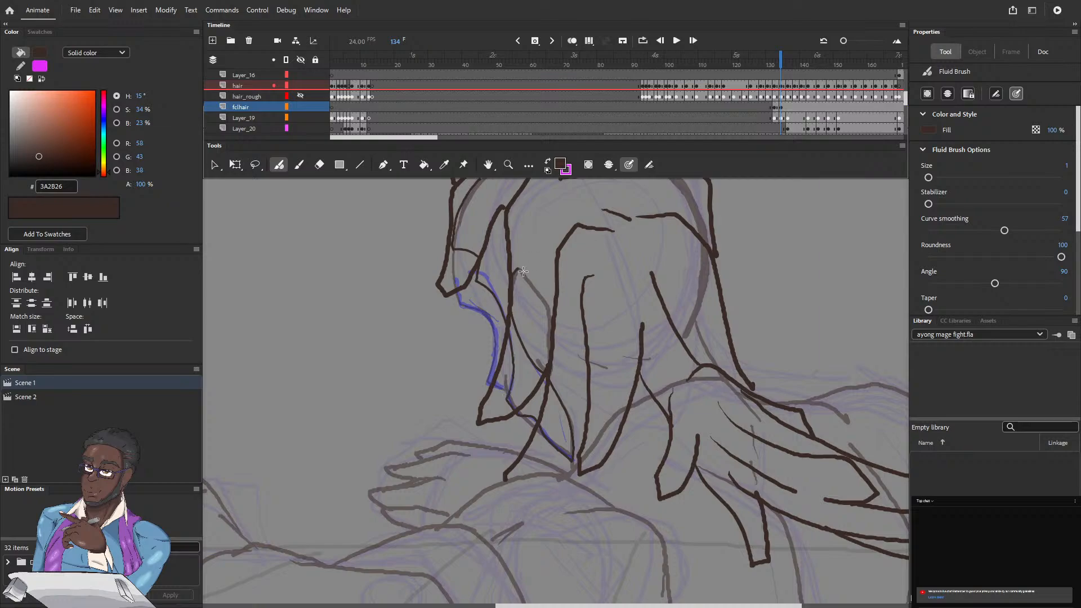
Step: Insert a blank keyframe at frame 136 on the fclhair layer and draw the beard and sideburn contours along the jaw
left_click(783, 65)
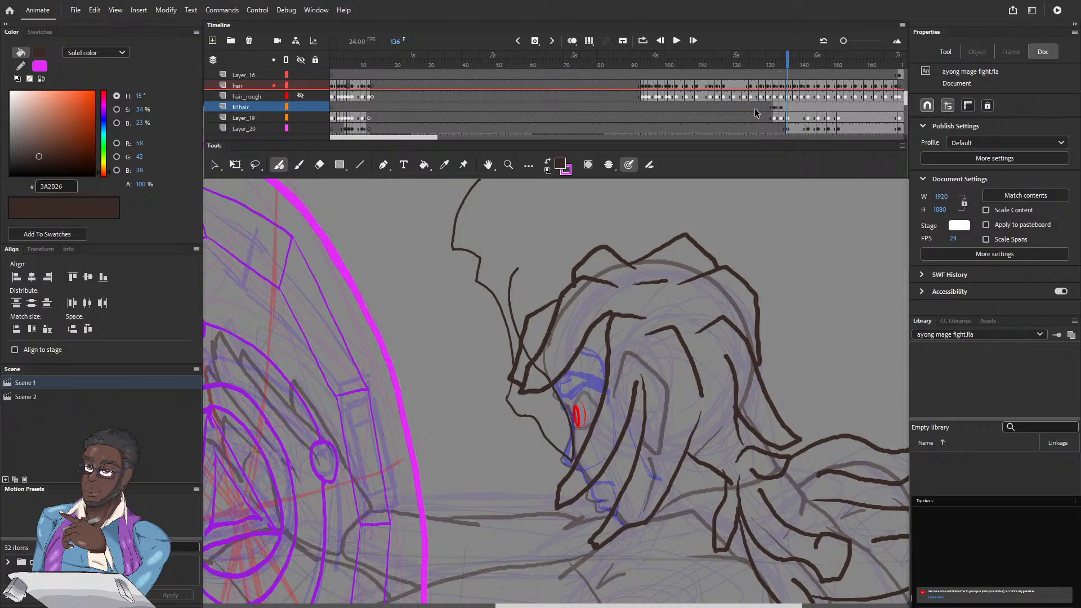
left_click(535, 41)
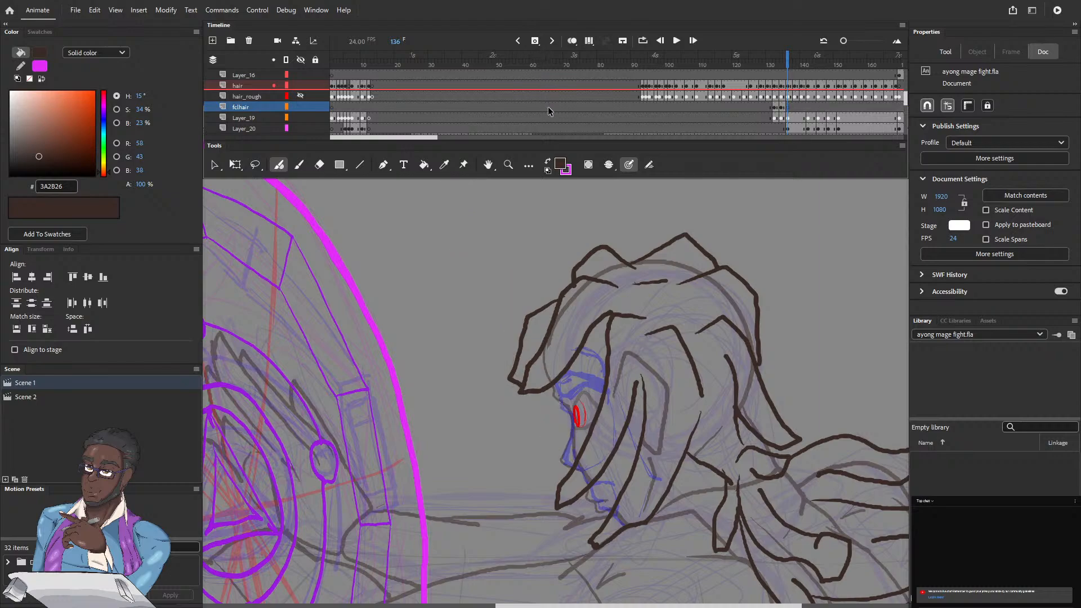
left_click_drag(618, 402, 625, 331)
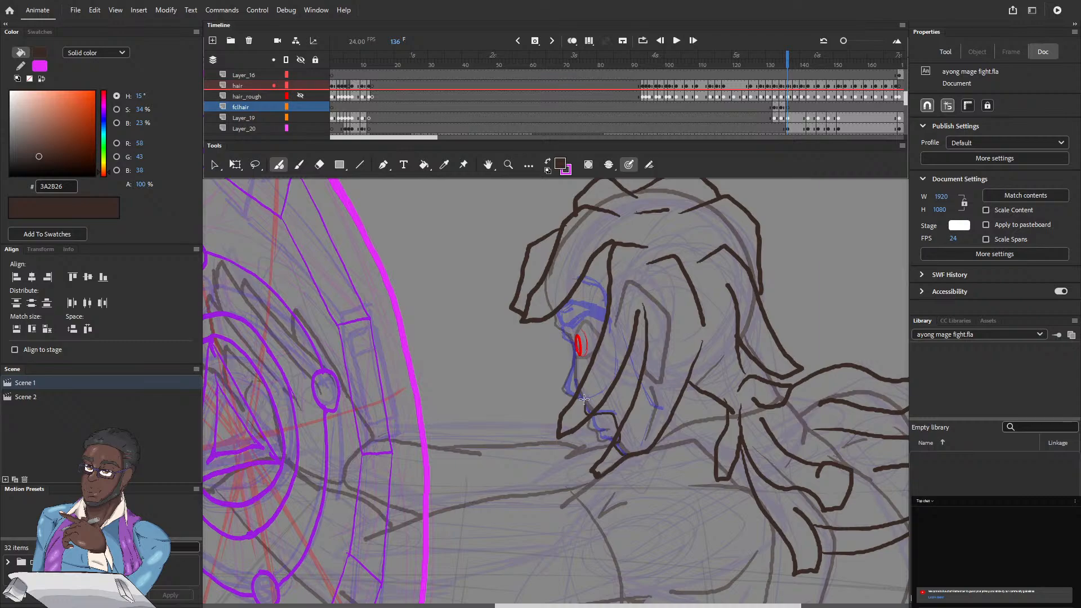
mouse_move(647, 445)
left_mouse_down()
mouse_move(655, 403)
mouse_move(618, 320)
left_mouse_up()
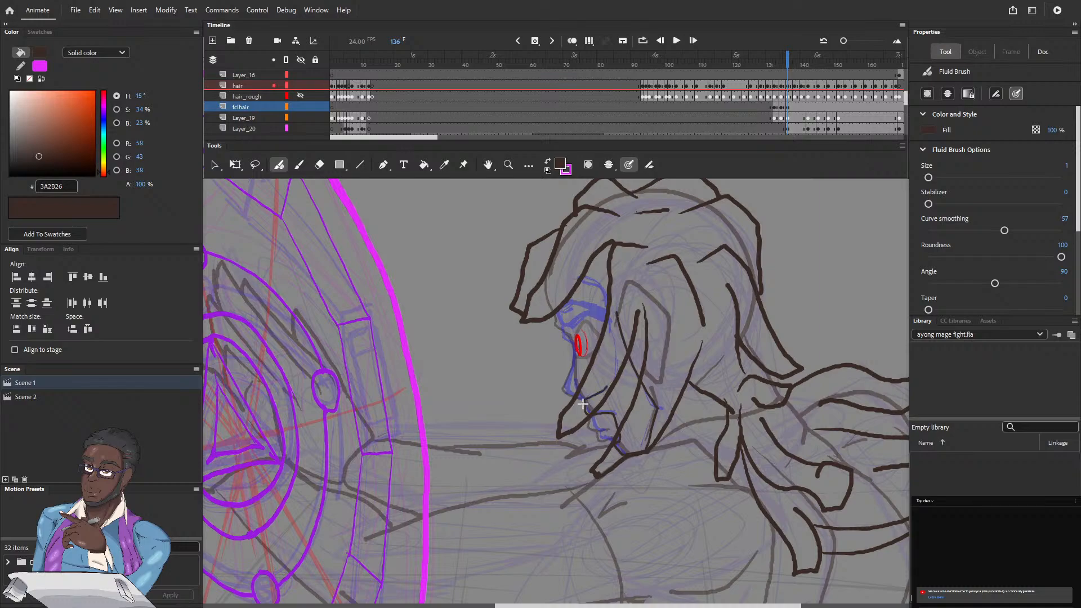
left_click_drag(614, 361, 609, 322)
left_click_drag(614, 376, 610, 320)
Step: Complete the hair outline at frame 136 with the temple, forehead hairline, back of the skull and area around the ear
left_click_drag(589, 285, 601, 298)
left_click_drag(581, 258, 557, 262)
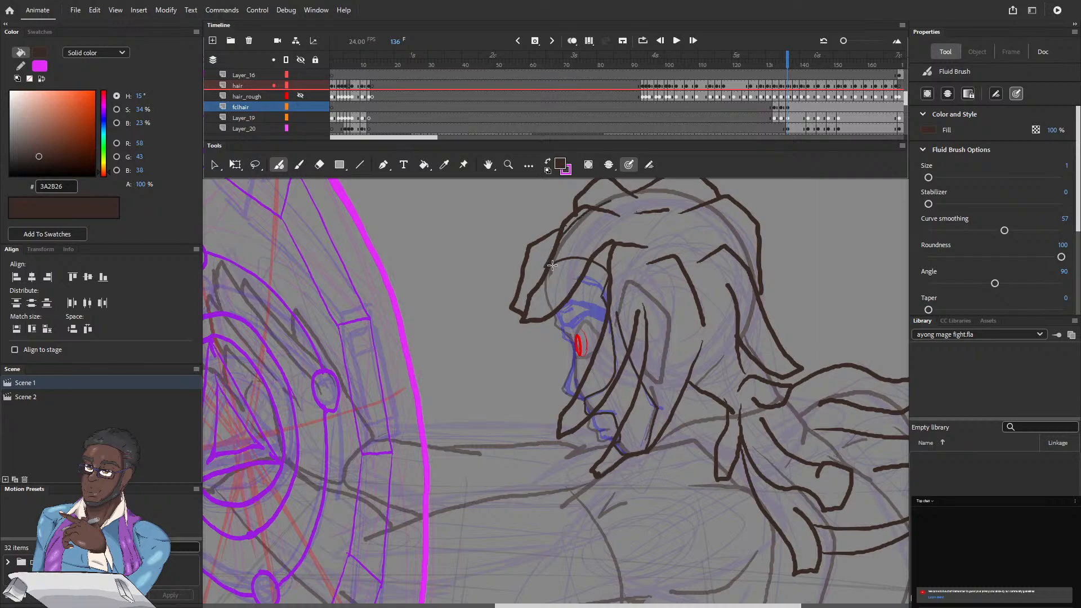
mouse_move(640, 192)
left_mouse_down()
mouse_move(723, 210)
mouse_move(753, 268)
mouse_move(750, 324)
left_mouse_up()
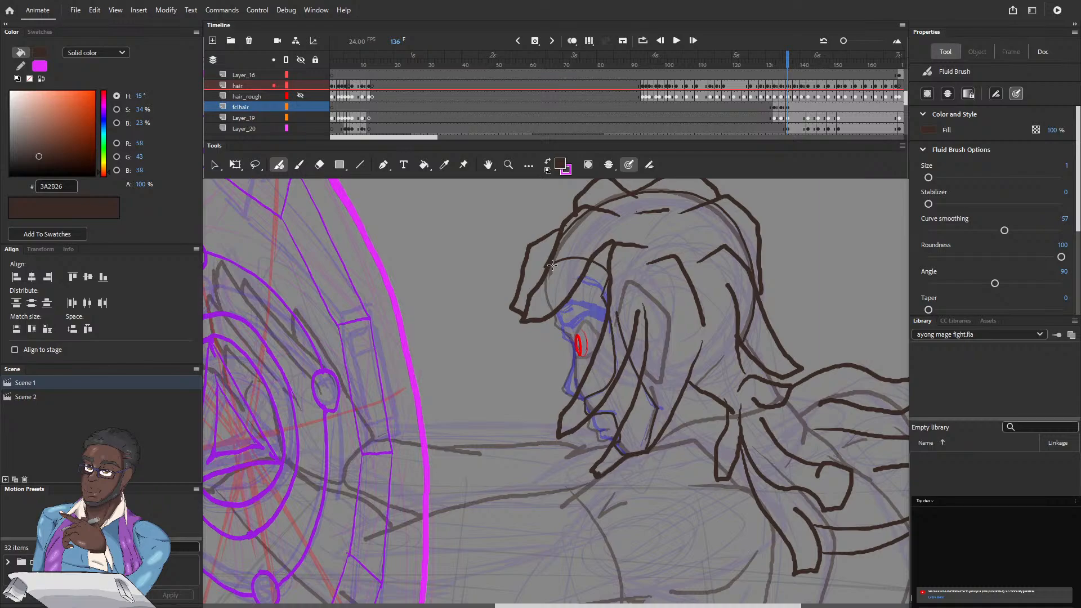
mouse_move(729, 367)
left_mouse_down()
mouse_move(671, 398)
mouse_move(667, 314)
mouse_move(643, 285)
mouse_move(616, 309)
left_mouse_up()
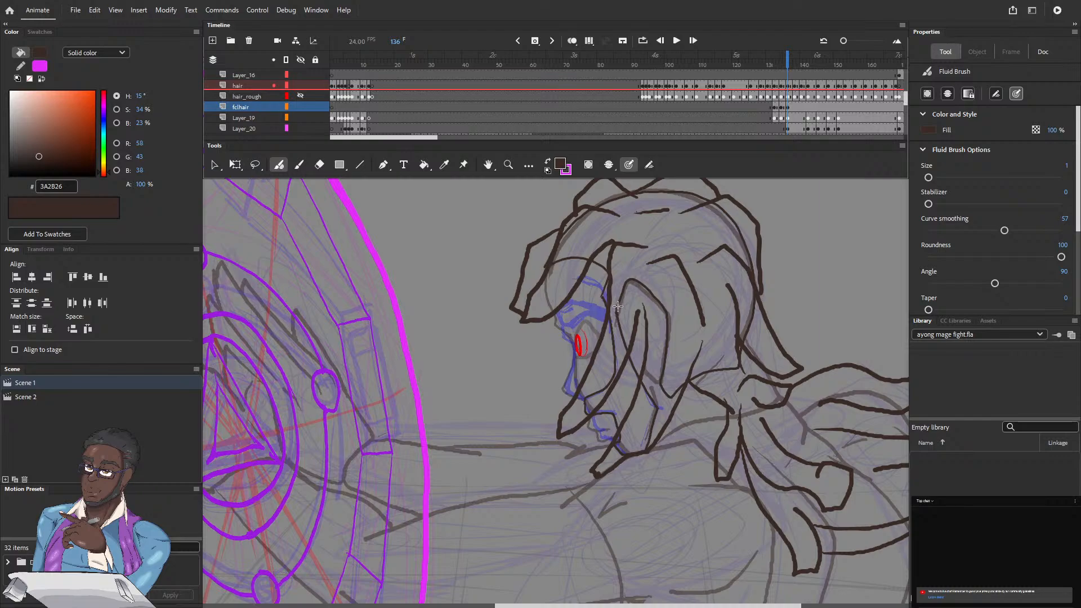
Step: Advance to frame 142 and insert a blank keyframe there on the fclhair layer
left_click(789, 61)
left_click_drag(788, 60, 794, 63)
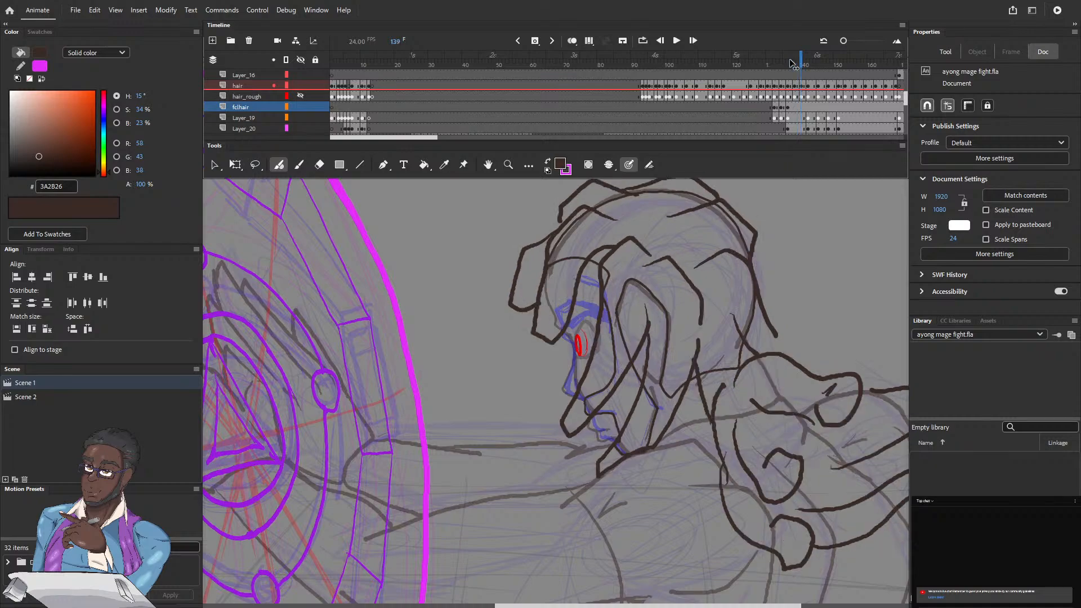
key("period")
key("period")
key("period")
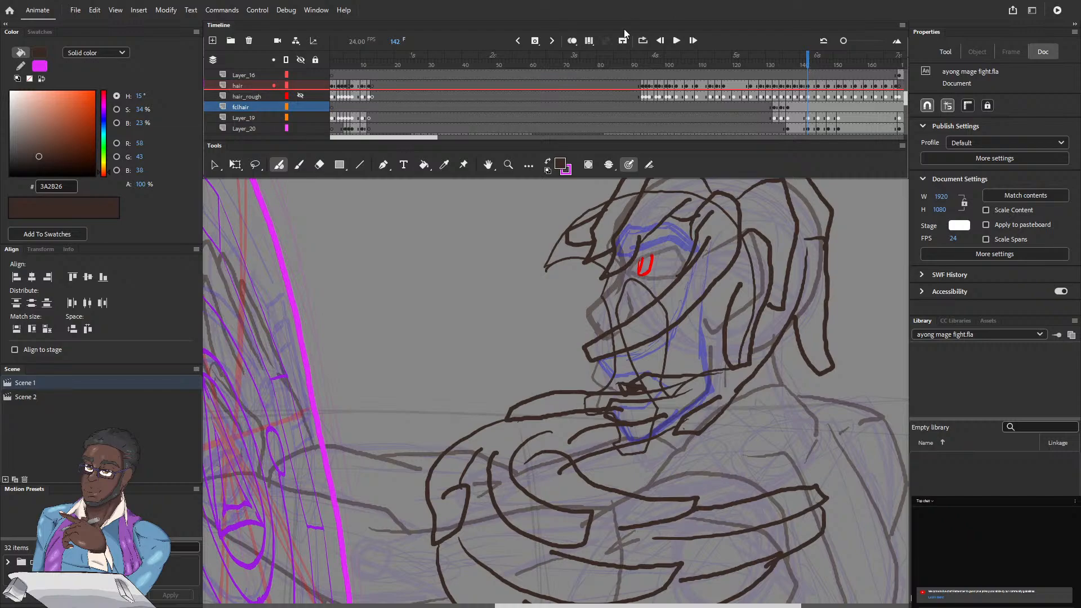
left_click(536, 41)
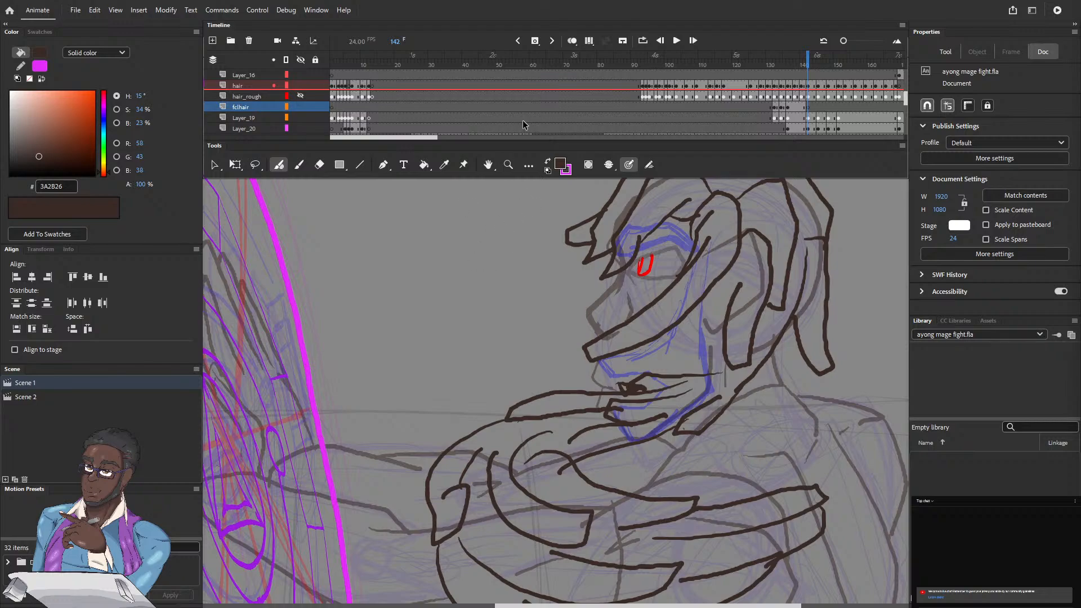
Step: Step through frames 140 to 147 to examine how the head turn and hair drawings progress
key("period")
key("period")
key("period")
key("period")
key("period")
key("period")
key("period")
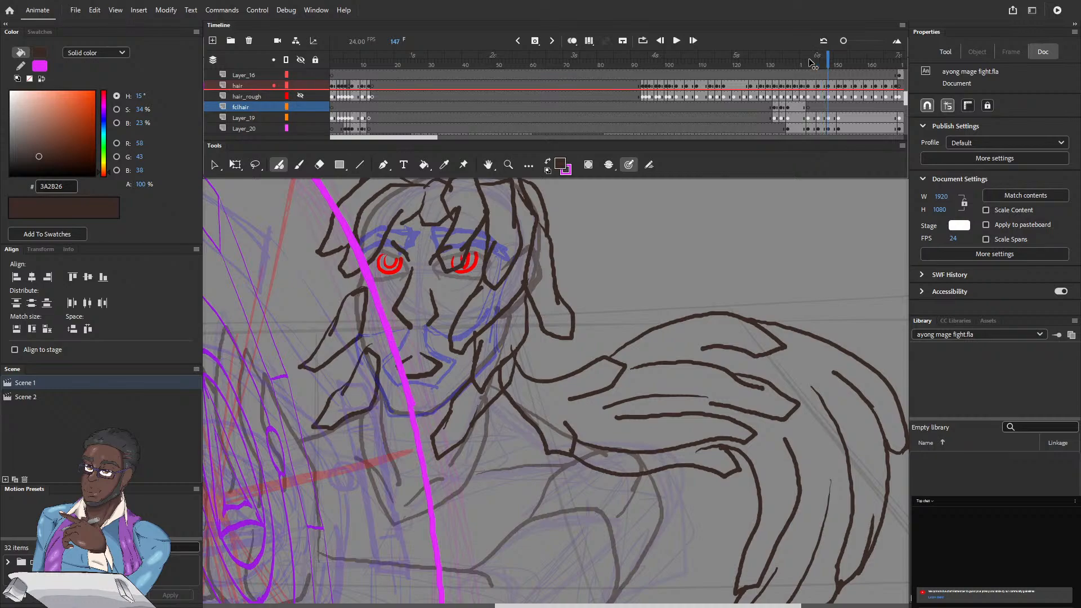
key("comma")
key("comma")
key("comma")
left_click(810, 62)
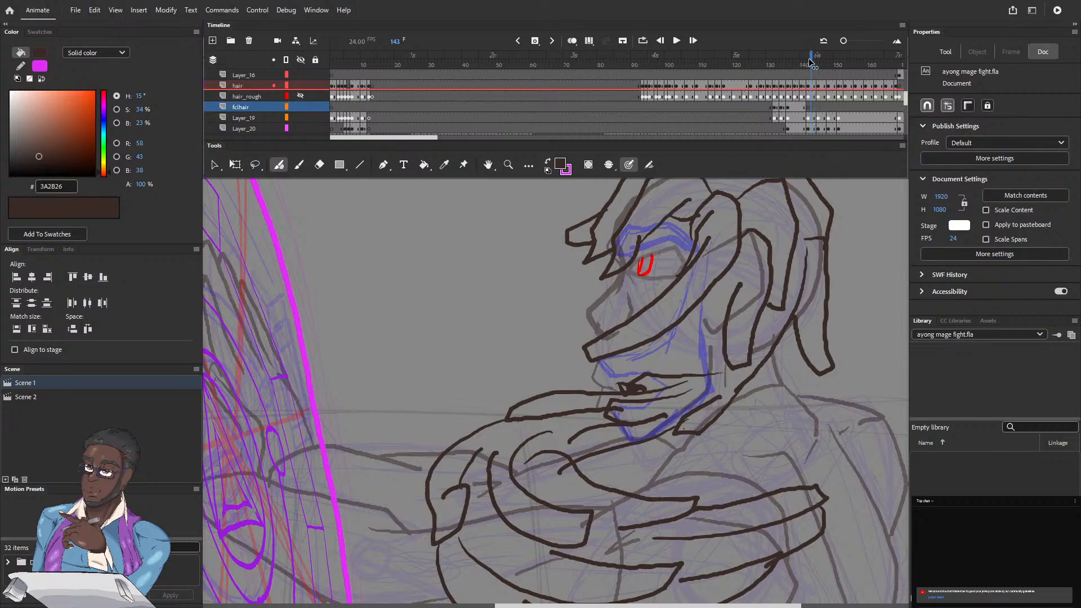
key("comma")
key("comma")
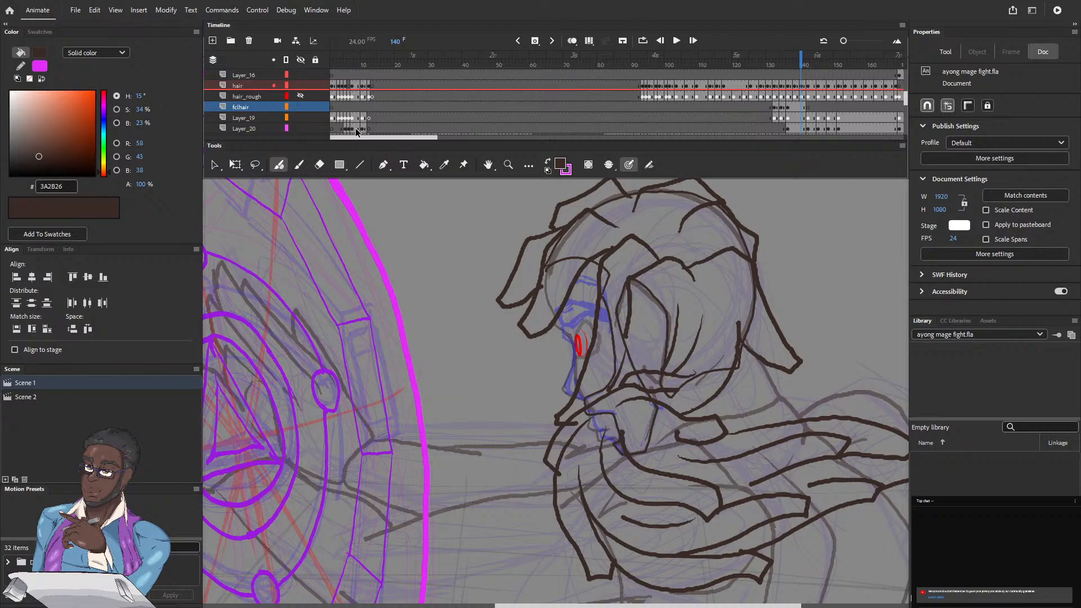
Step: Go back to the start of the timeline and review the opening shots with the full stage in view
key("ctrl+minus")
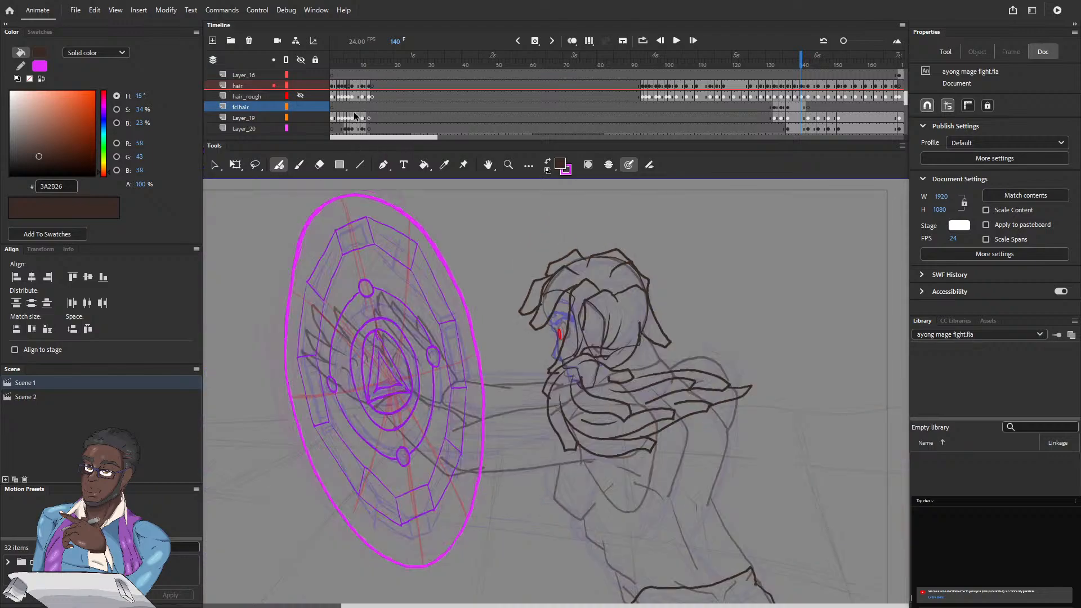
left_click(337, 65)
key("period")
key("period")
key("period")
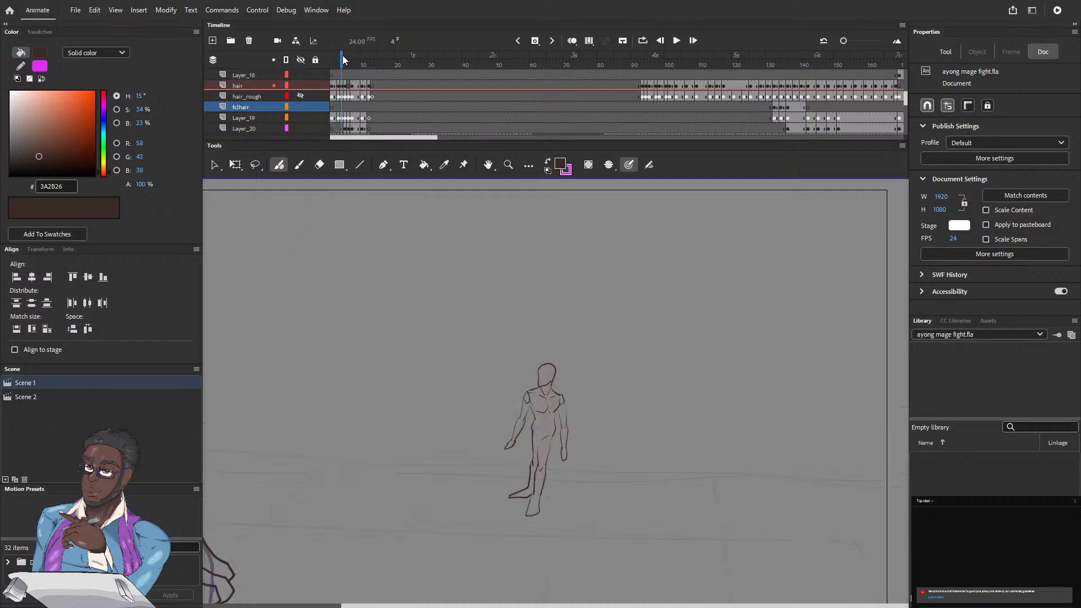
key("ctrl+minus")
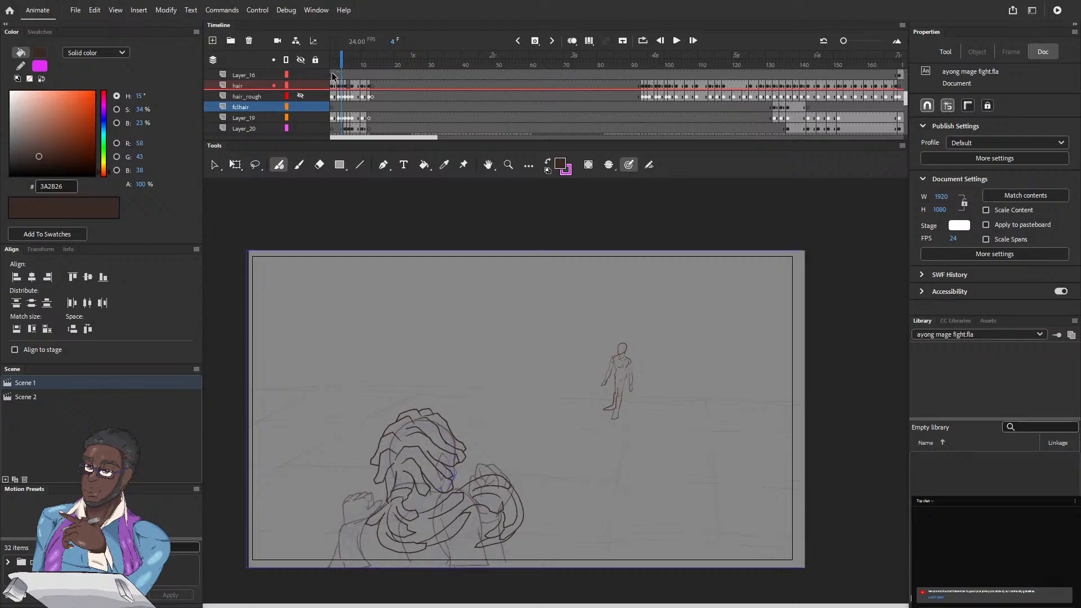
key("period")
key("period")
key("period")
key("period")
key("period")
key("period")
key("period")
key("period")
key("period")
key("period")
key("period")
key("period")
key("period")
key("period")
key("period")
key("period")
key("comma")
key("comma")
key("comma")
key("comma")
key("comma")
key("comma")
key("comma")
key("comma")
key("comma")
key("comma")
key("comma")
key("comma")
key("comma")
key("comma")
key("period")
key("period")
key("period")
key("period")
key("period")
key("period")
key("period")
key("period")
key("period")
key("period")
key("period")
key("period")
key("period")
key("period")
key("period")
key("period")
key("period")
key("period")
key("period")
key("period")
key("period")
key("period")
key("period")
key("period")
key("period")
key("period")
key("period")
key("period")
key("period")
key("period")
key("period")
key("period")
key("period")
key("period")
key("period")
key("period")
key("period")
key("period")
key("period")
key("period")
key("period")
key("period")
key("period")
key("period")
key("period")
key("period")
key("period")
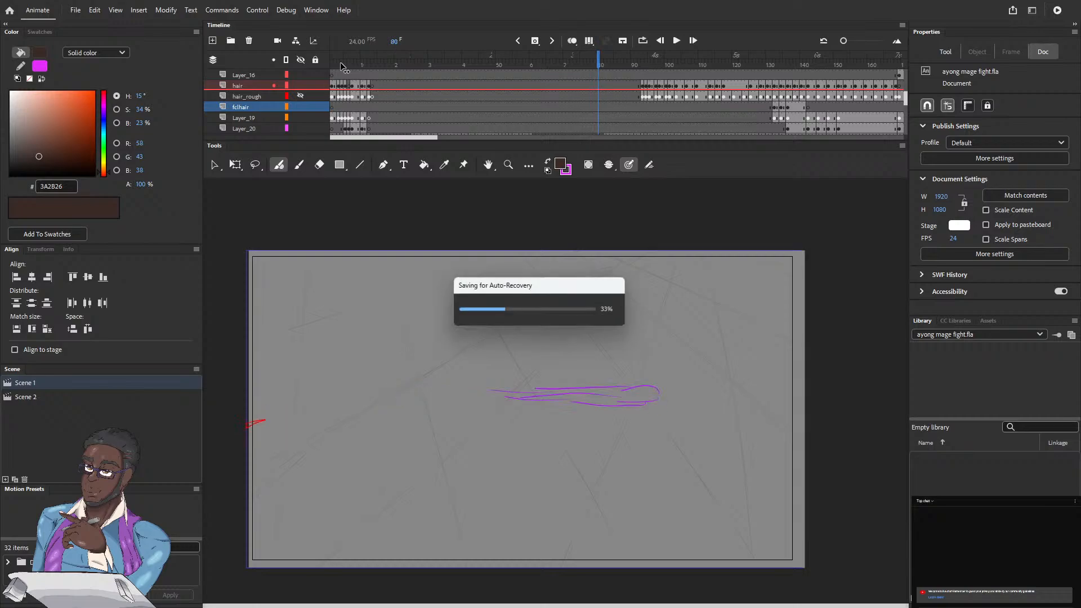
Step: Review the animation from the spell effect shots around frame 74 through the boot close-up to frame 112
left_click(606, 65)
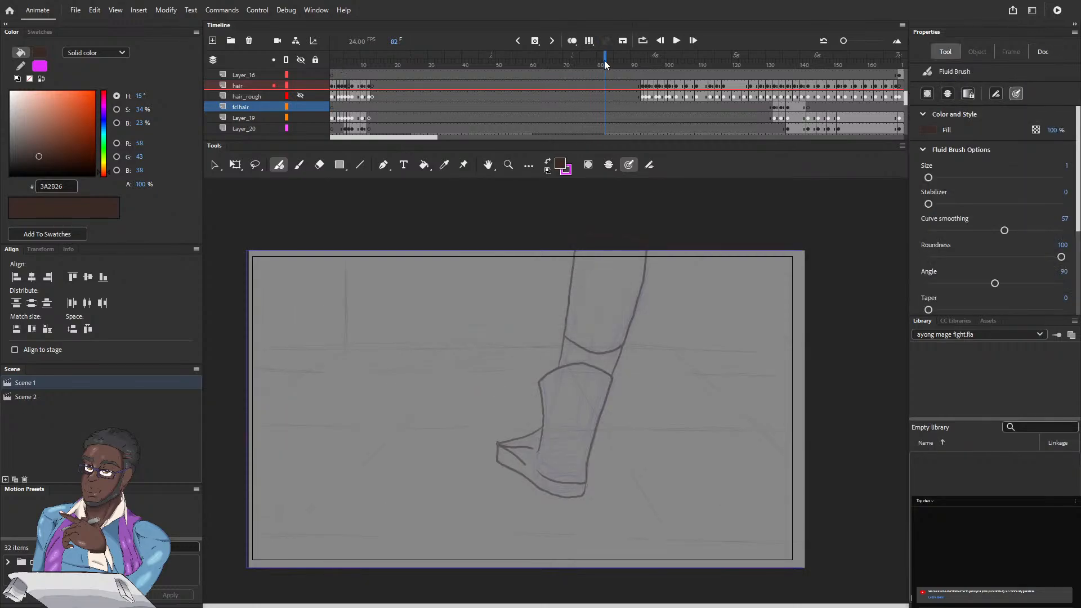
key("comma")
key("comma")
key("comma")
key("comma")
key("comma")
key("comma")
key("comma")
key("comma")
key("comma")
key("comma")
key("comma")
key("comma")
key("comma")
key("comma")
key("comma")
key("comma")
key("comma")
key("comma")
key("comma")
key("comma")
key("period")
key("period")
key("period")
key("period")
key("period")
key("period")
key("period")
key("period")
key("period")
key("period")
key("period")
key("period")
key("period")
key("period")
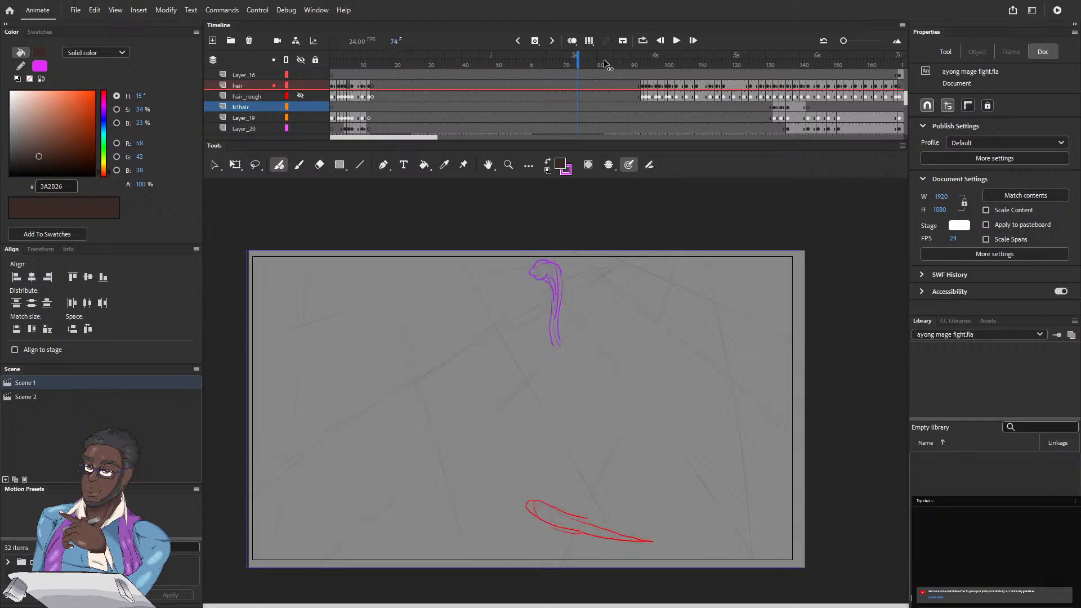
key("period")
key("period")
key("period")
key("period")
key("period")
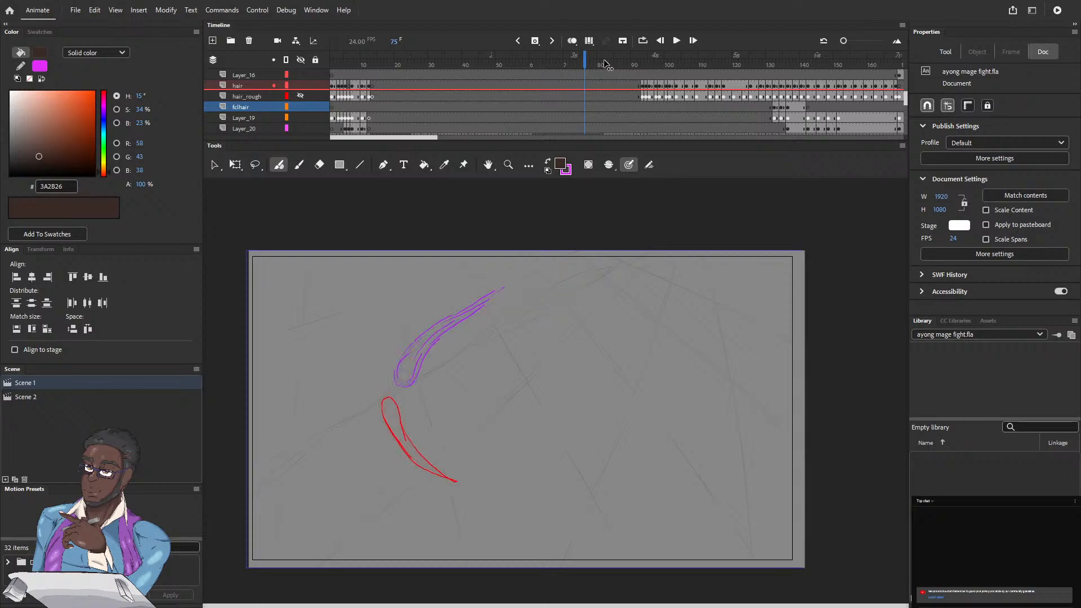
key("period")
key("period")
key("period")
key("period")
key("period")
key("period")
key("period")
key("period")
key("period")
key("period")
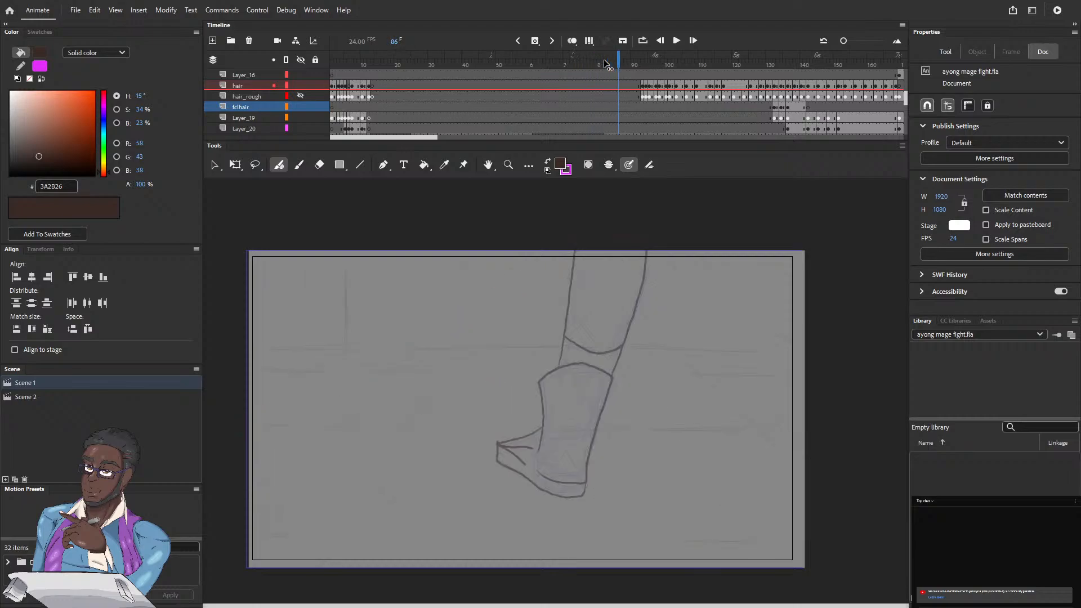
key("period")
key("period")
key("period")
key("period")
key("period")
key("period")
key("period")
key("period")
key("period")
key("period")
key("period")
key("period")
key("period")
key("period")
key("period")
key("period")
key("period")
key("period")
key("period")
key("period")
key("period")
key("period")
key("period")
key("period")
key("period")
key("period")
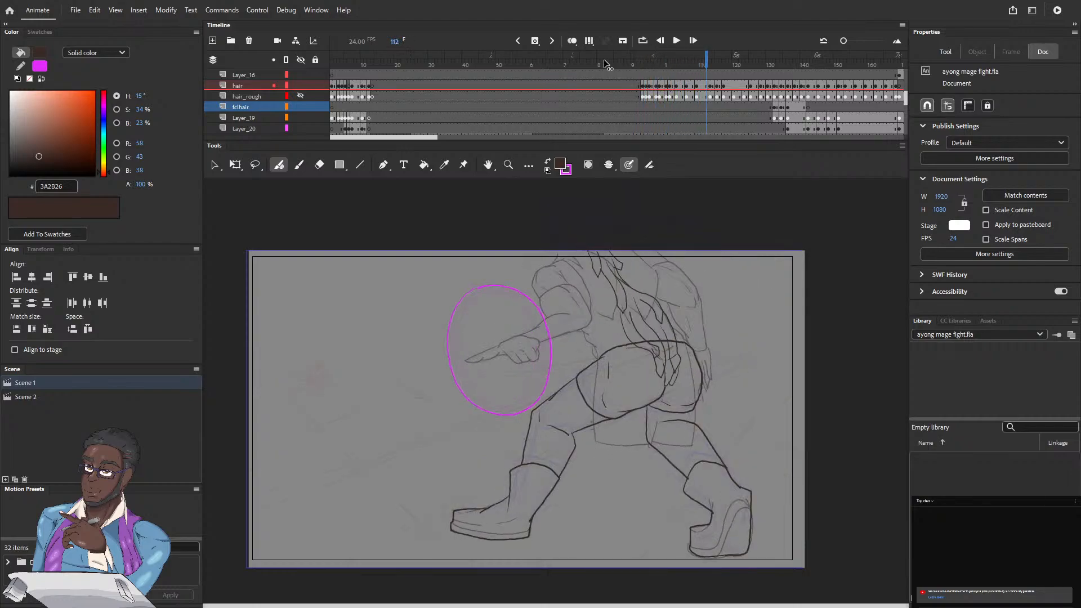
Step: Review the shield-casting shot from frame 115 to the character's turn around frame 144
left_click_drag(428, 139, 442, 140)
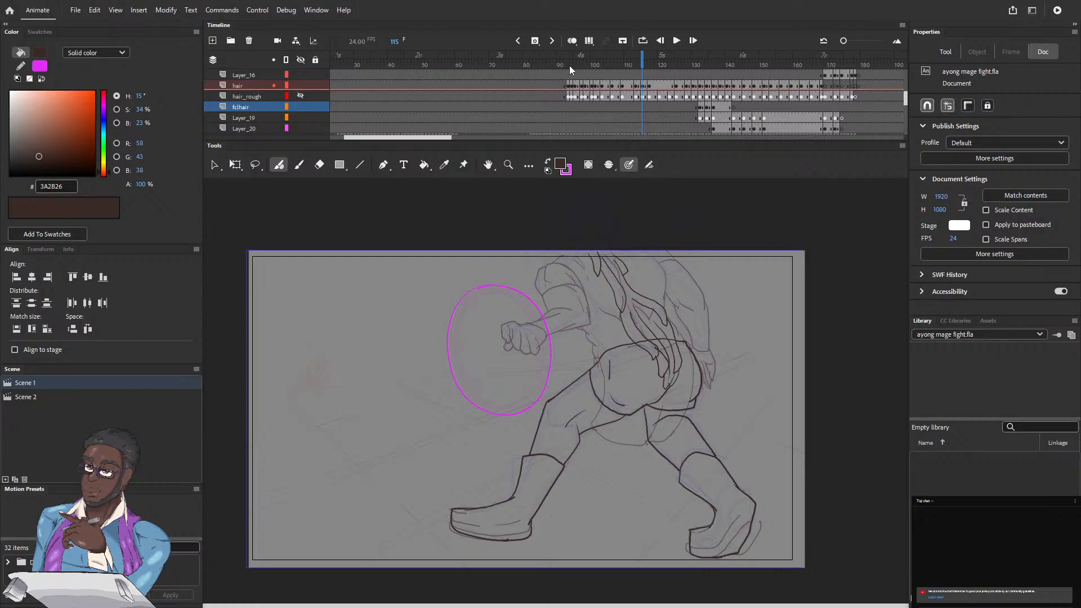
key("period")
key("period")
key("period")
key("period")
key("period")
key("period")
key("period")
key("period")
key("period")
key("period")
key("period")
key("period")
key("period")
key("period")
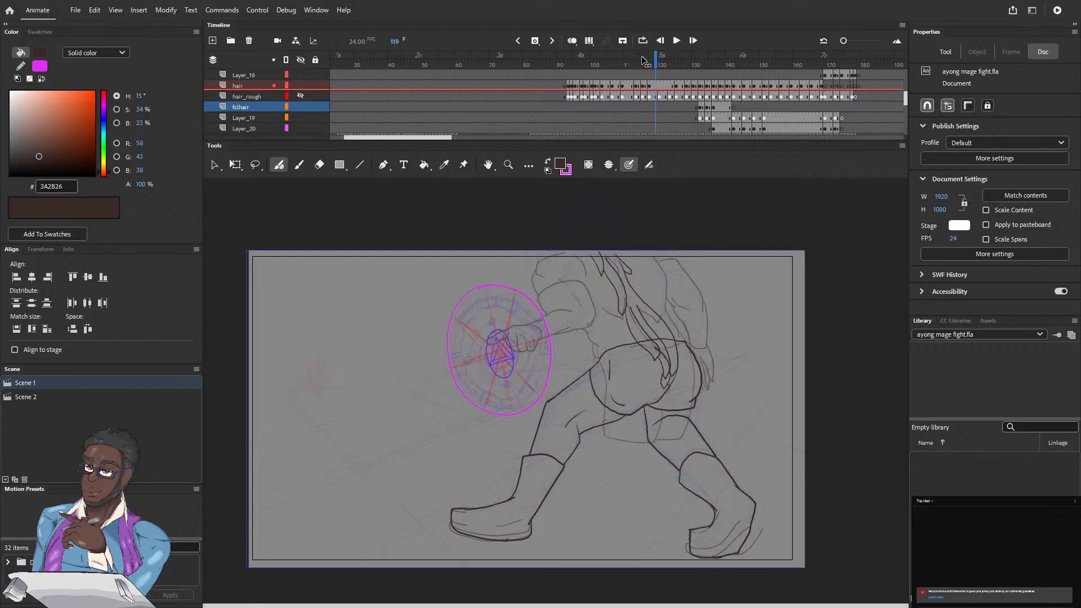
key("period")
key("period")
key("period")
key("period")
key("period")
key("period")
key("period")
key("period")
key("period")
key("period")
key("period")
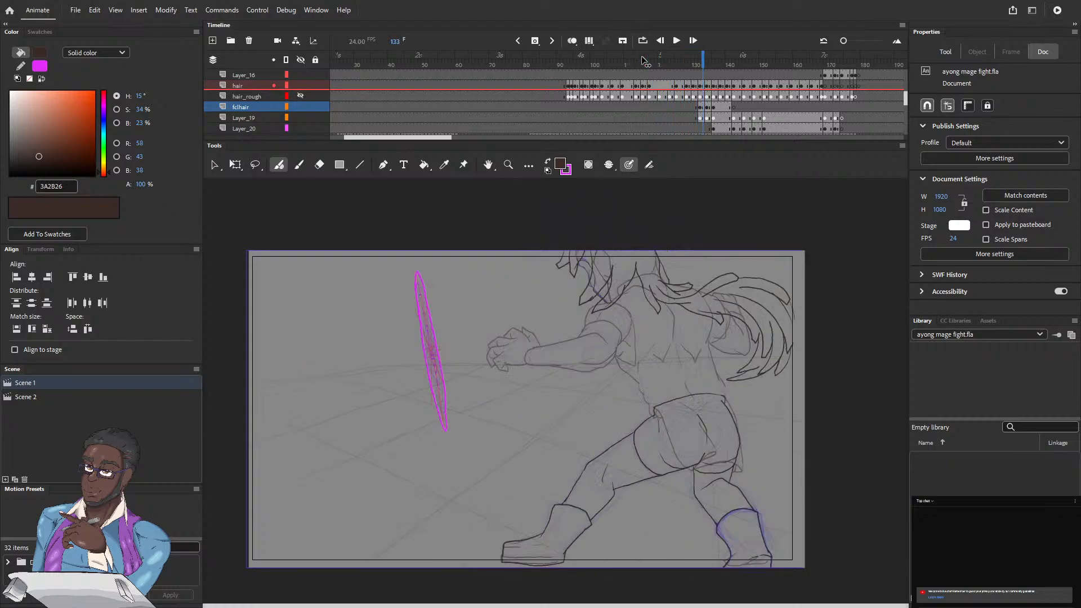
key("period")
key("period")
key("period")
key("period")
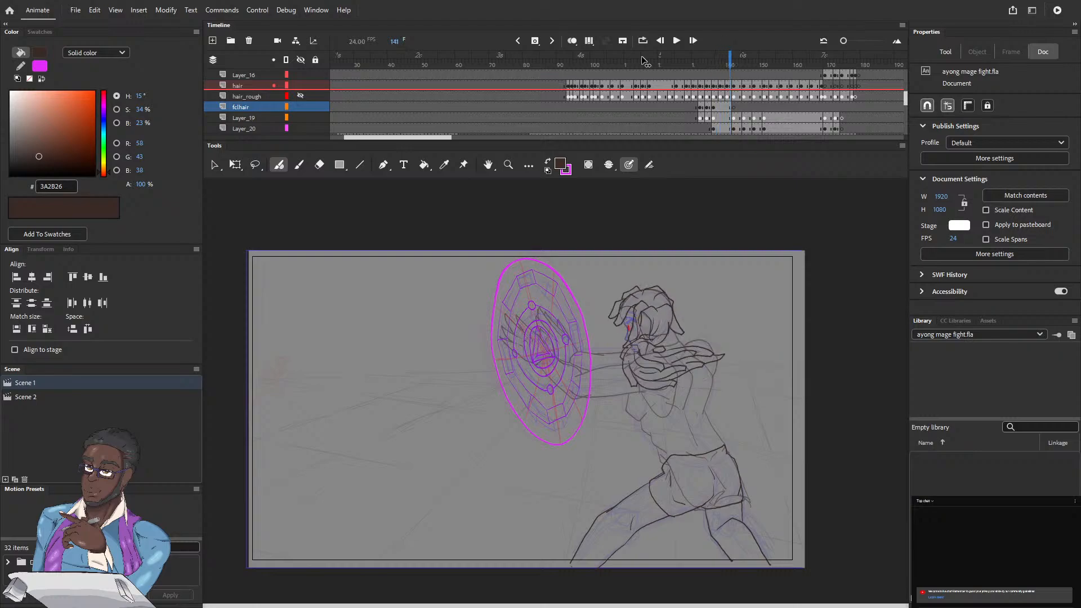
key("period")
key("period")
key("period")
key("period")
key("period")
key("period")
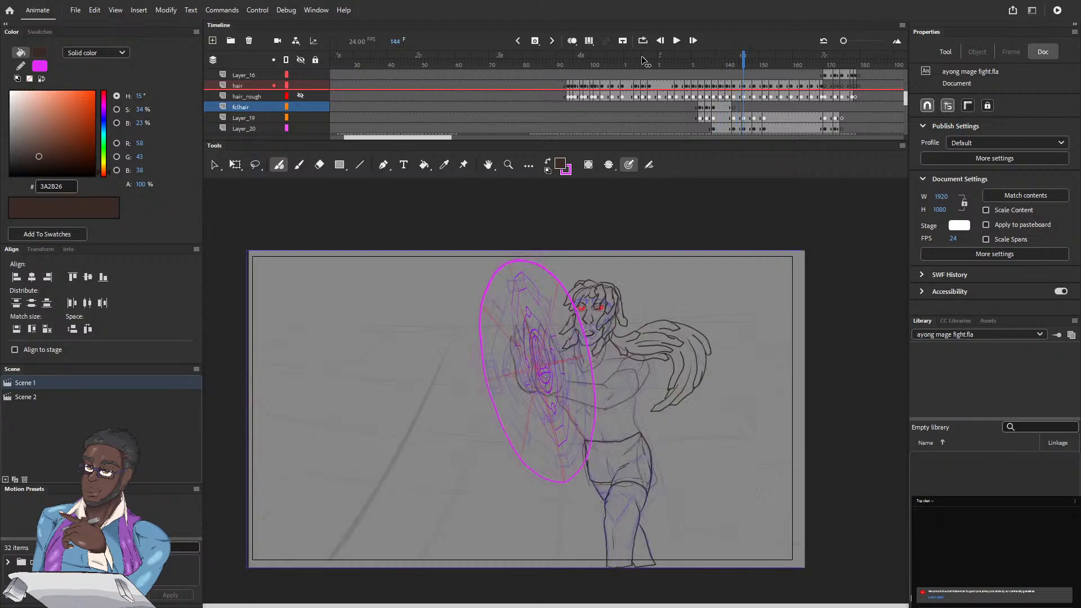
Step: Examine the front-facing casting shot and the following throw, from frame 154 to frame 178
left_click(775, 66)
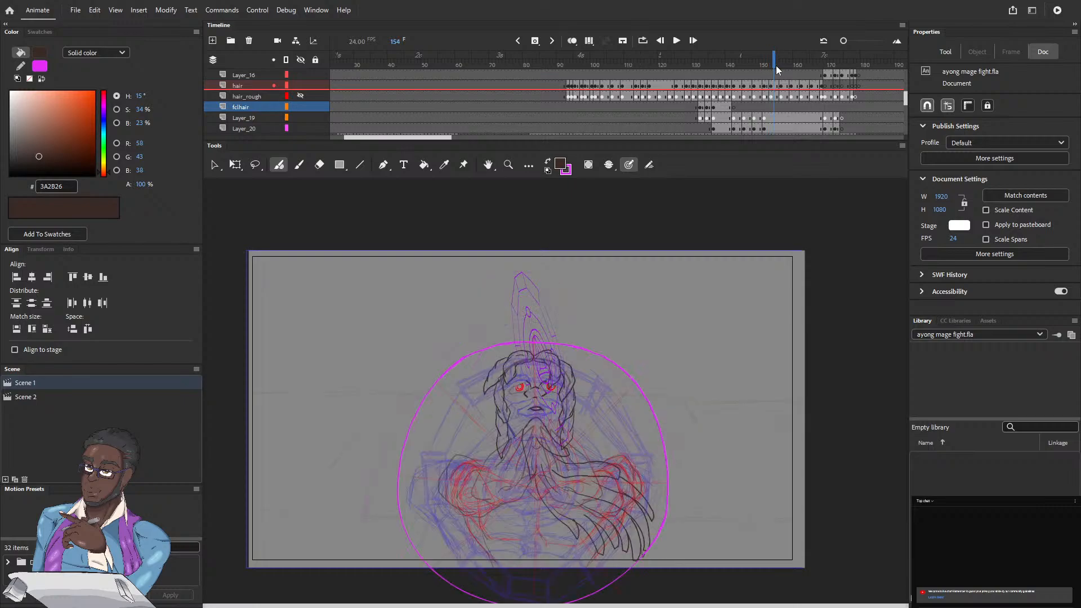
scroll(437, 137, "right", 5)
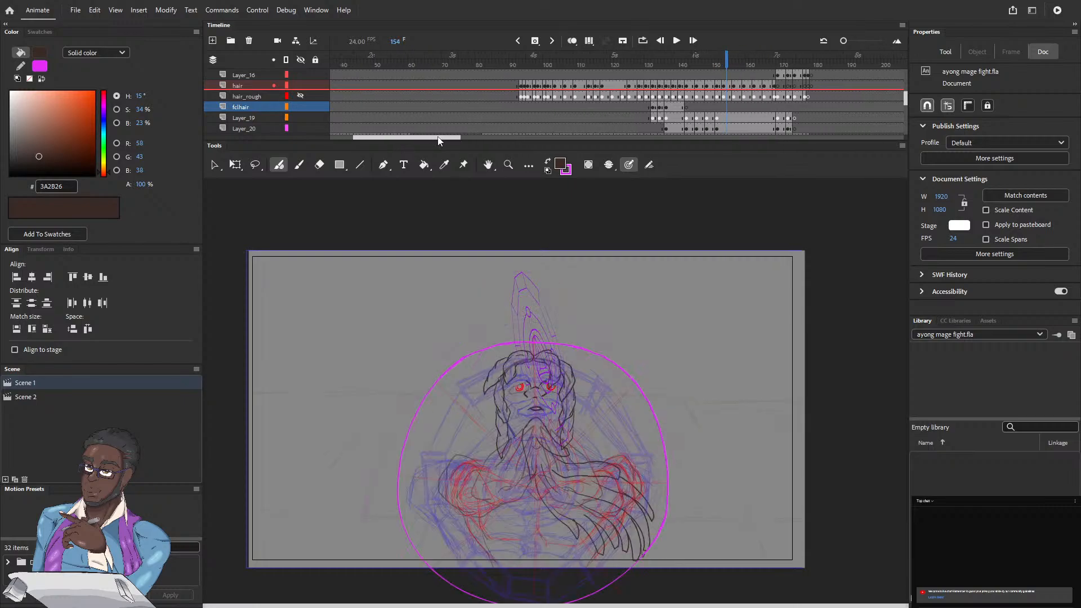
scroll(438, 140, "right", 1)
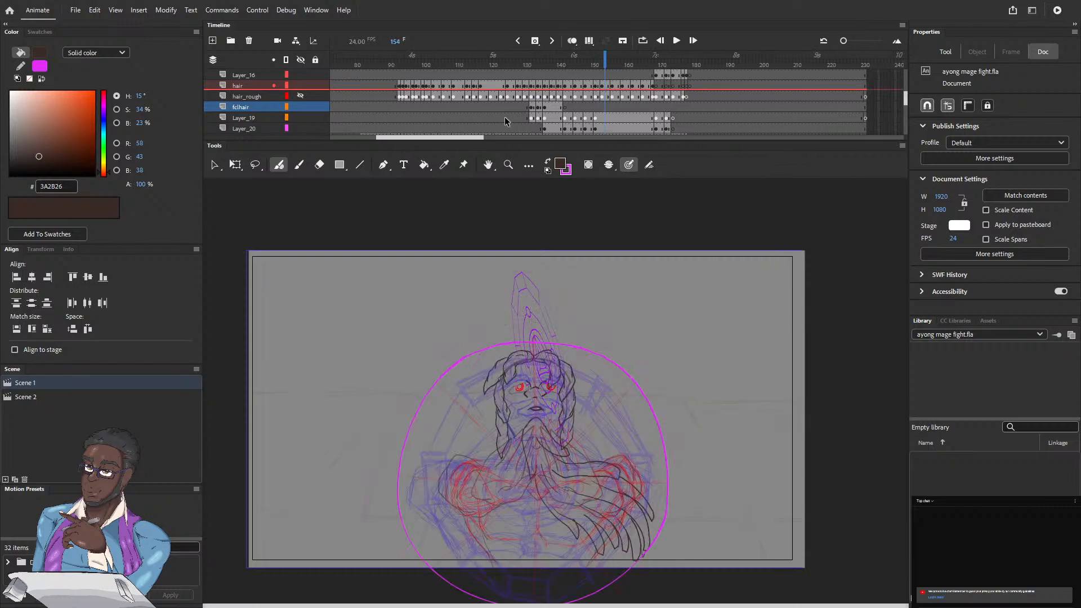
left_click(610, 61)
key("period")
key("period")
key("period")
key("period")
key("period")
key("period")
key("period")
key("period")
key("period")
key("period")
key("period")
key("period")
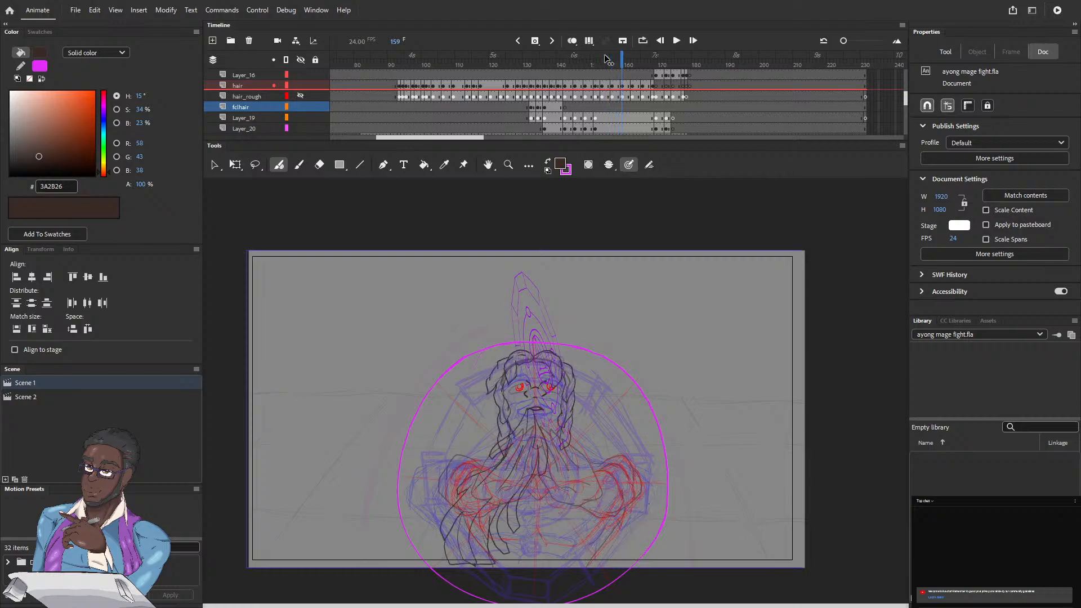
key("period")
key("period")
key("period")
key("period")
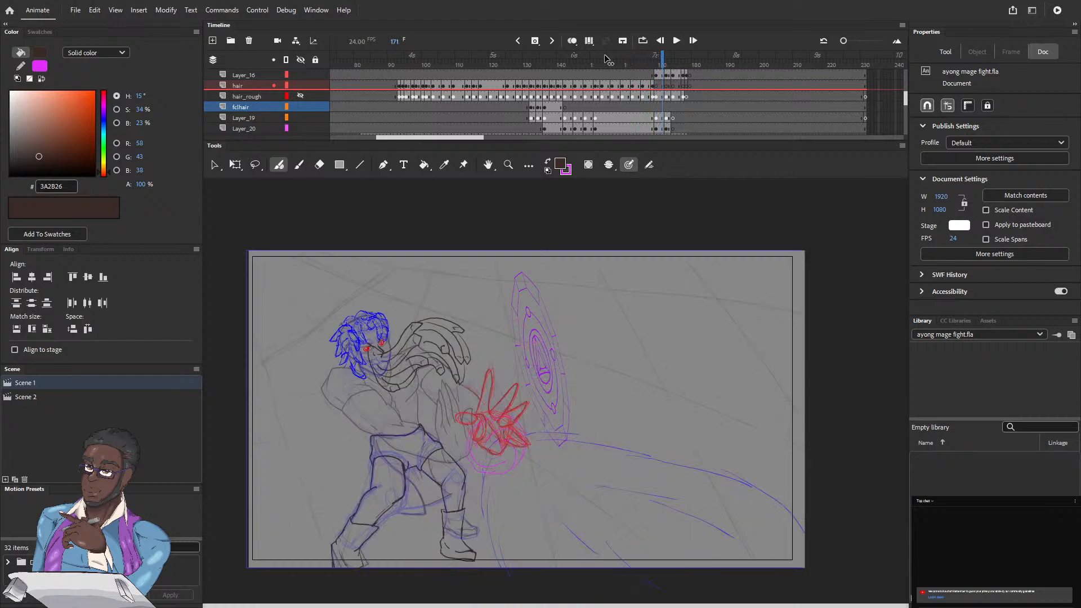
left_click_drag(666, 57, 688, 54)
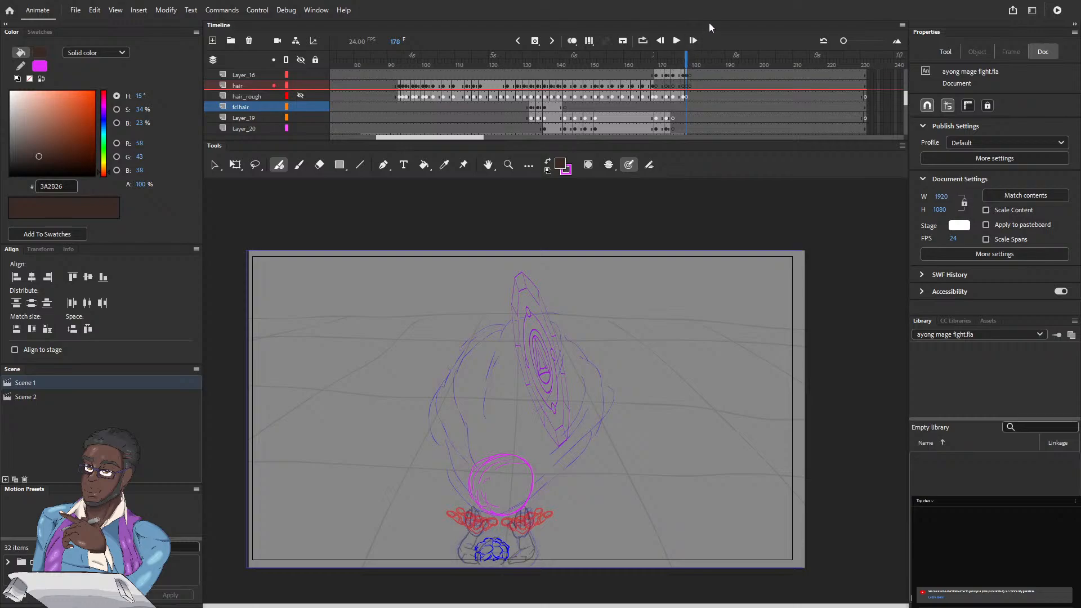
Step: Check the magic layers against frames 144 to 170 to find where the leftover purple magic circle should end
scroll(904, 97, "up", 5)
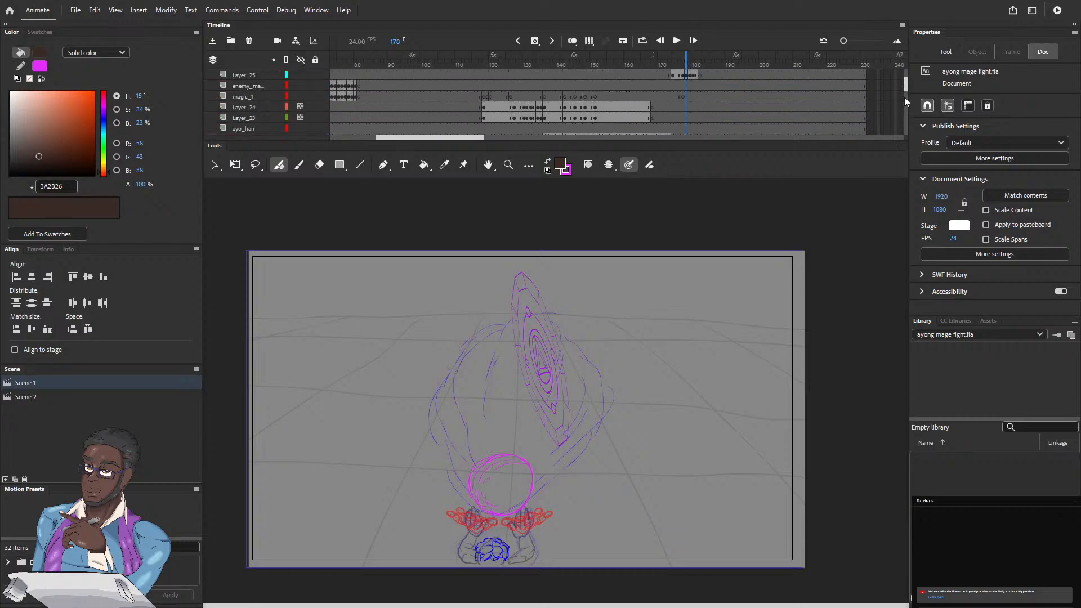
scroll(904, 97, "down", 2)
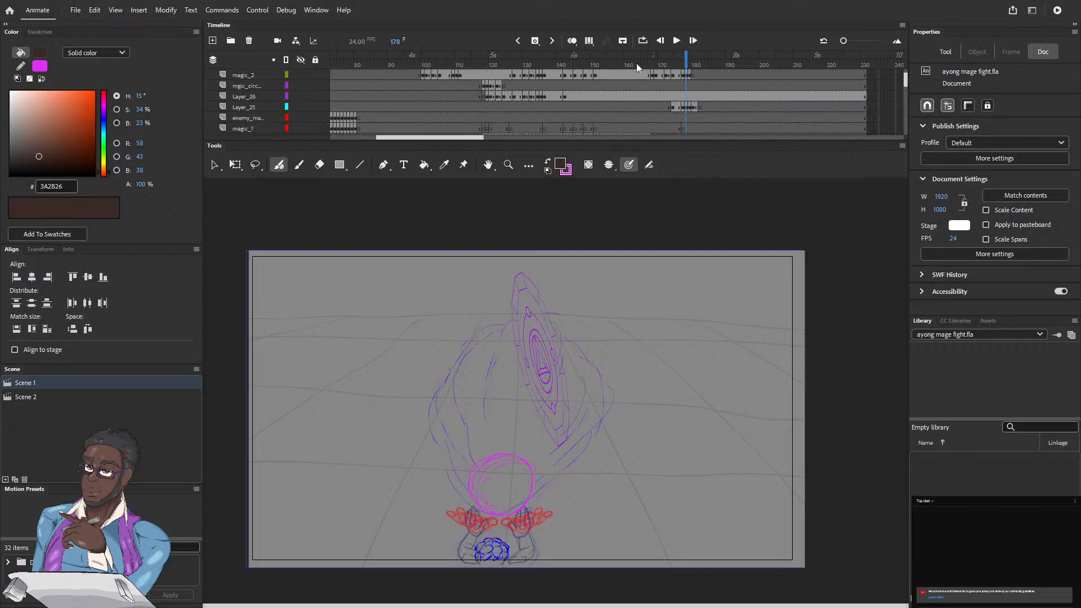
left_click_drag(687, 64, 649, 64)
key("comma")
key("comma")
key("comma")
key("comma")
key("comma")
key("comma")
key("comma")
key("comma")
key("comma")
key("comma")
key("comma")
key("comma")
key("comma")
key("comma")
key("comma")
key("comma")
key("comma")
key("comma")
key("comma")
key("comma")
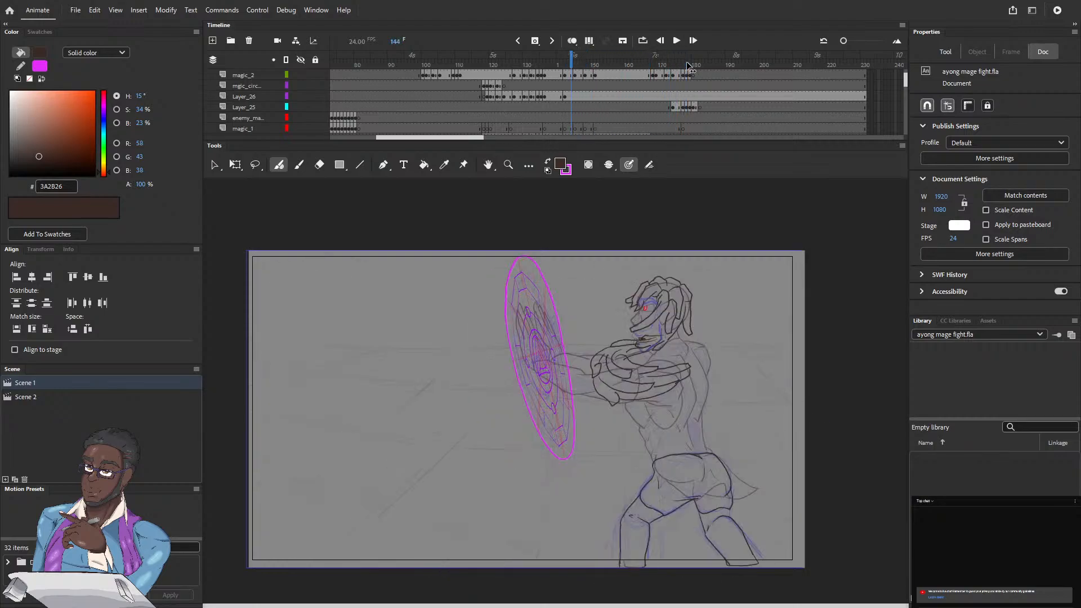
key("period")
key("period")
key("period")
key("period")
key("period")
key("period")
key("period")
key("period")
key("period")
key("period")
key("period")
key("period")
key("period")
key("period")
key("period")
key("period")
key("period")
key("period")
key("period")
key("period")
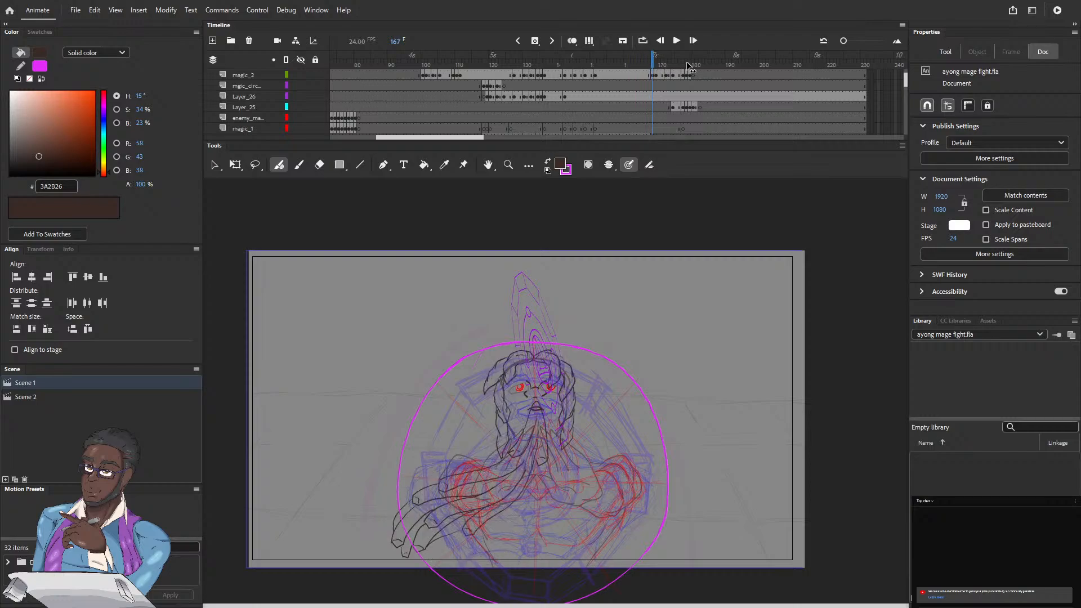
key("period")
key("period")
key("period")
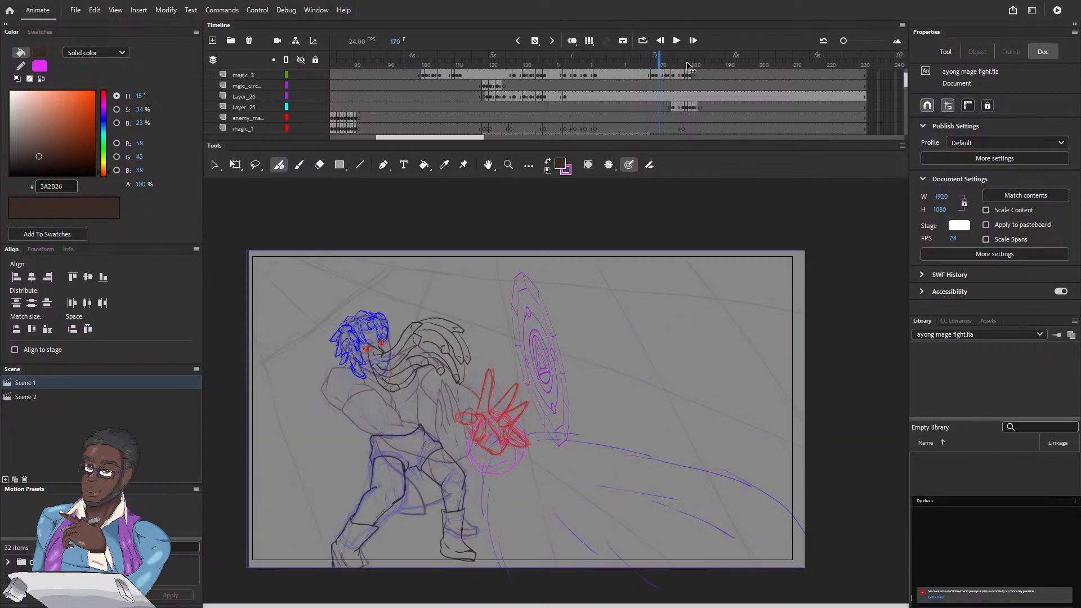
Step: Insert a blank keyframe at frame 168 on Layer_26 to remove the leftover magic circle from that frame onward
key("comma")
key("comma")
key("comma")
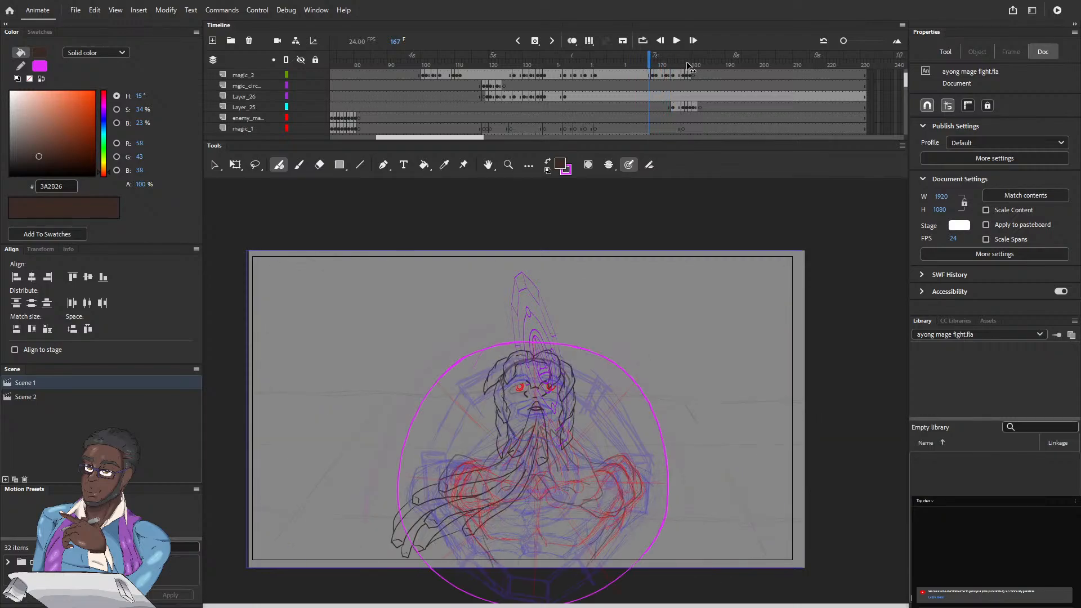
key("period")
key("comma")
key("period")
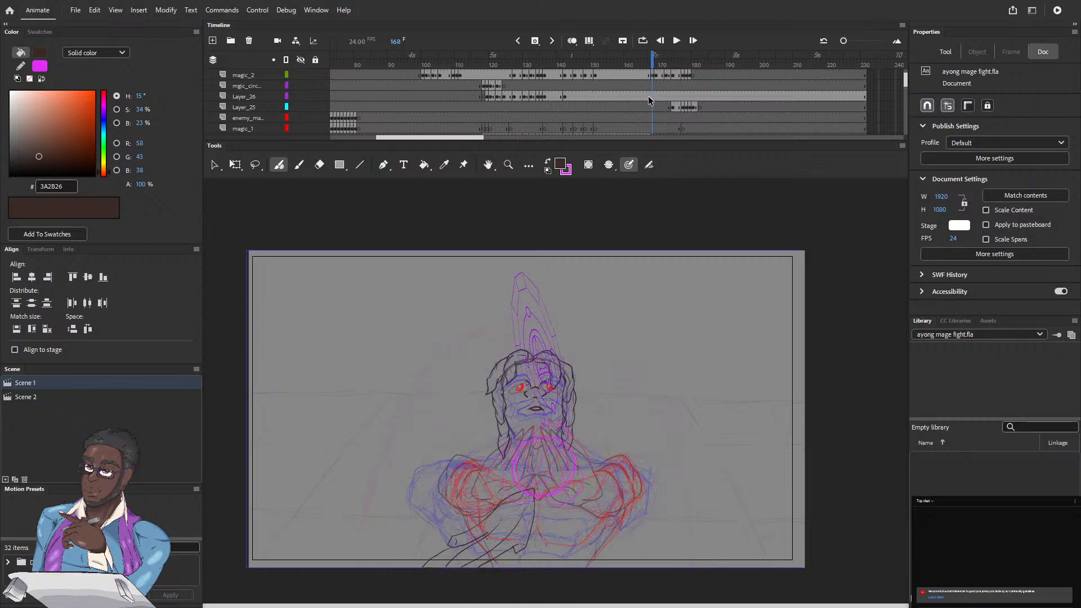
left_click(654, 97)
left_click(535, 43)
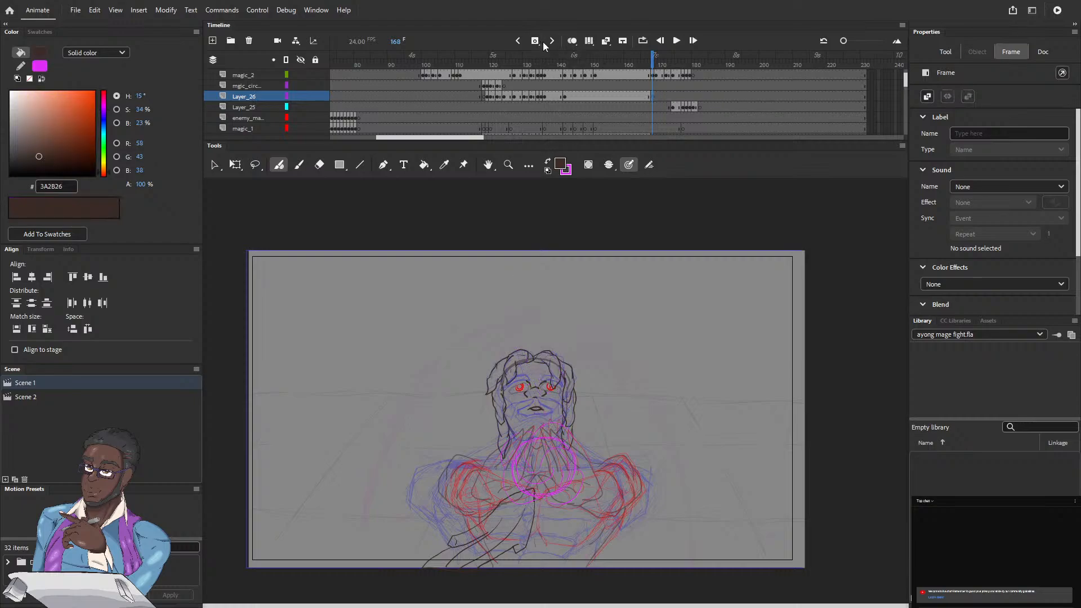
Step: Play back the casting sequence to check the magic effects, stopping at frame 197
key("Return")
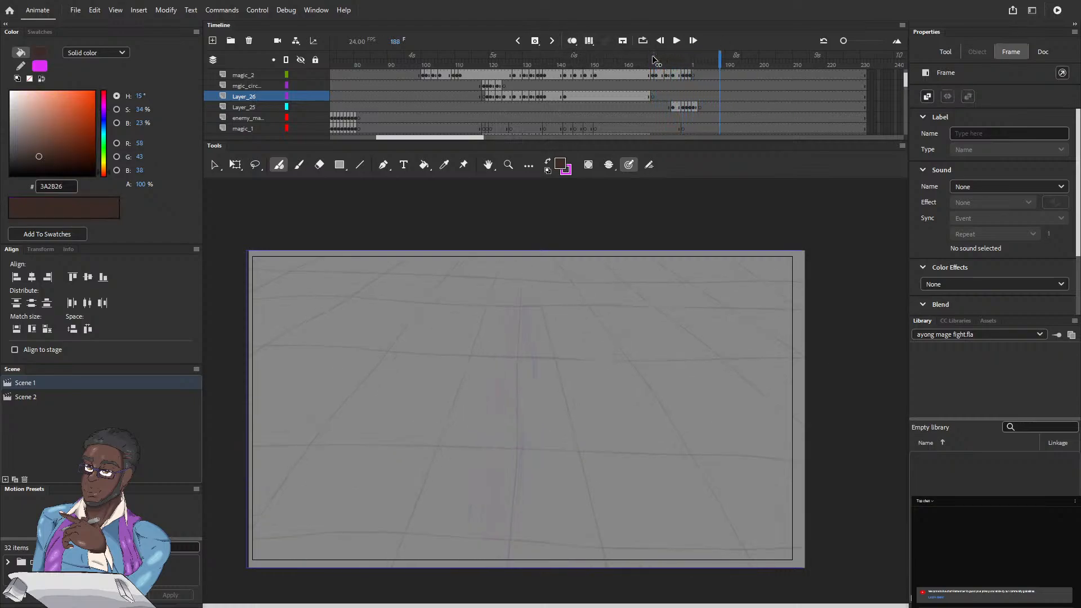
key("Return")
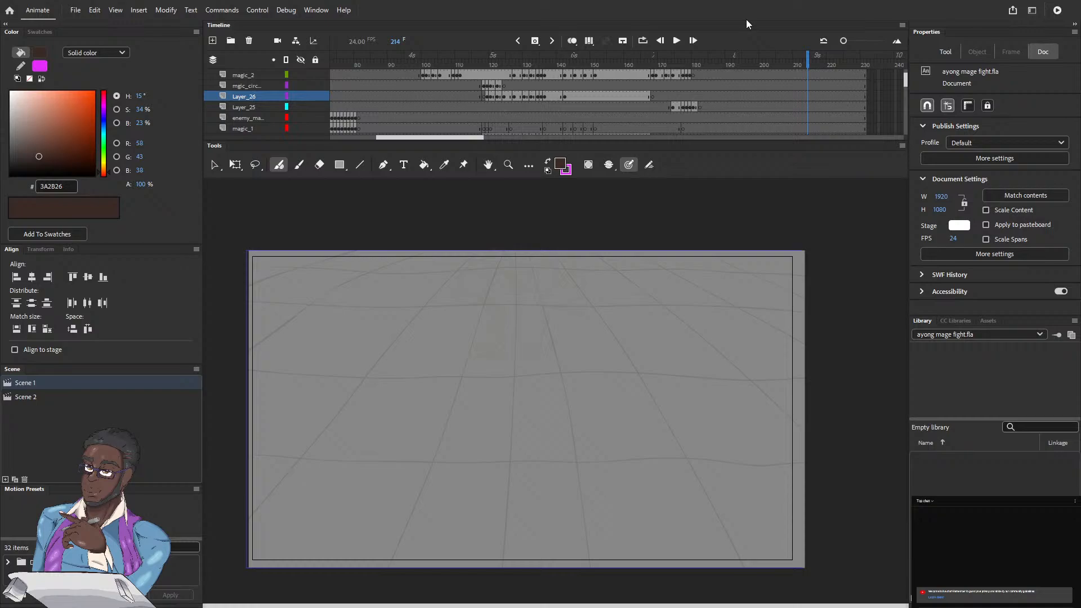
left_click_drag(510, 55, 426, 55)
key("Return")
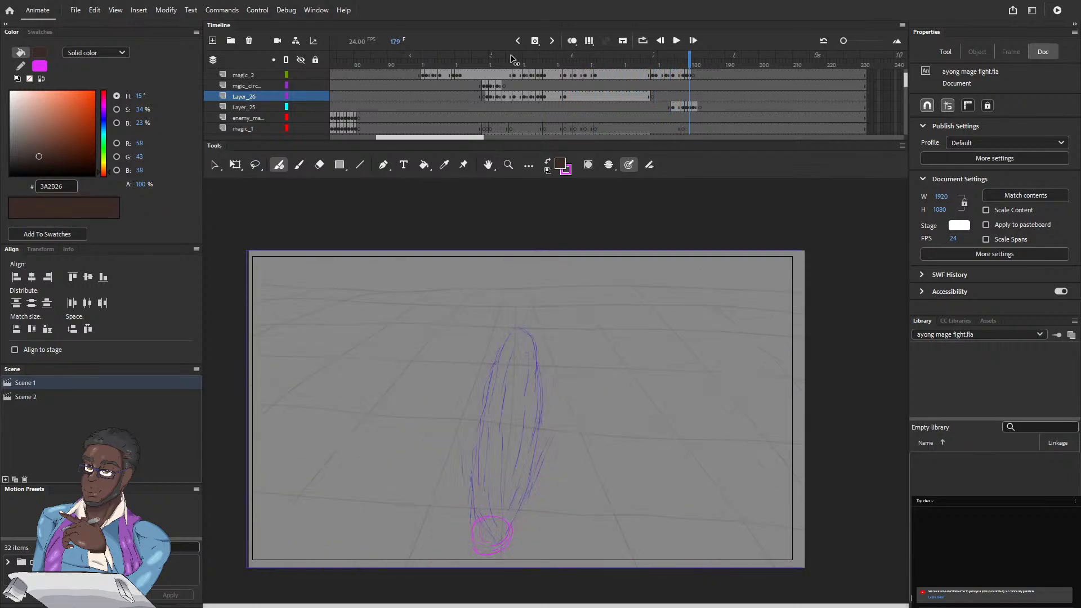
left_click(753, 82)
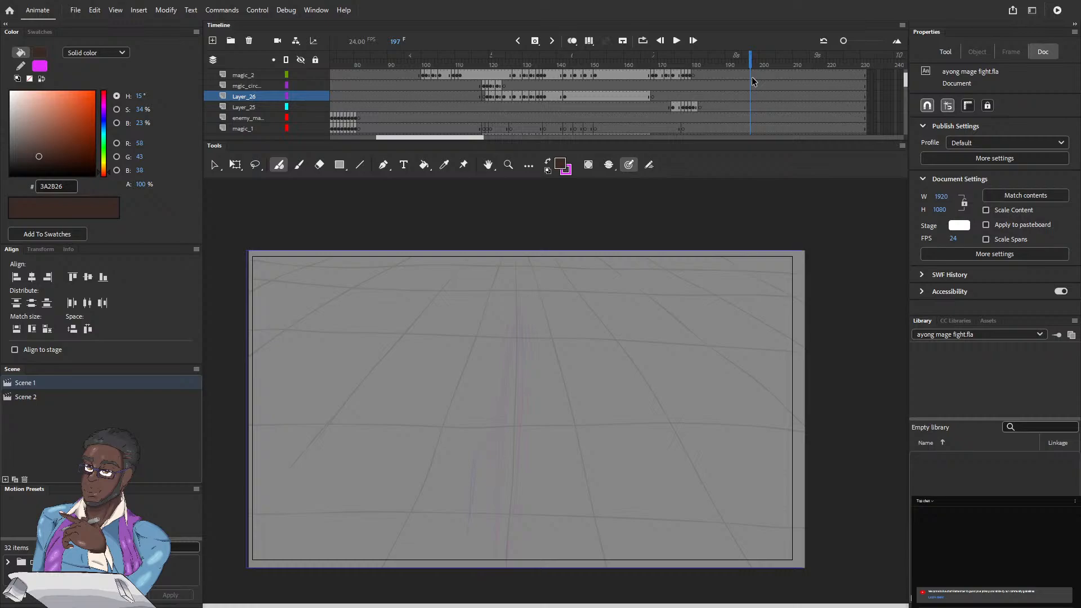
Step: Review the casting sequence in reverse from frame 197 back to the start of the shot at frame 81
key("comma")
key("comma")
key("comma")
key("comma")
key("comma")
key("comma")
key("comma")
key("comma")
key("comma")
key("comma")
key("comma")
key("comma")
key("comma")
key("comma")
key("comma")
key("comma")
key("comma")
key("comma")
key("comma")
key("comma")
key("comma")
key("comma")
key("comma")
key("comma")
key("comma")
key("comma")
key("comma")
key("comma")
key("comma")
key("comma")
key("comma")
key("comma")
key("comma")
key("comma")
key("comma")
key("comma")
key("comma")
key("comma")
key("comma")
key("comma")
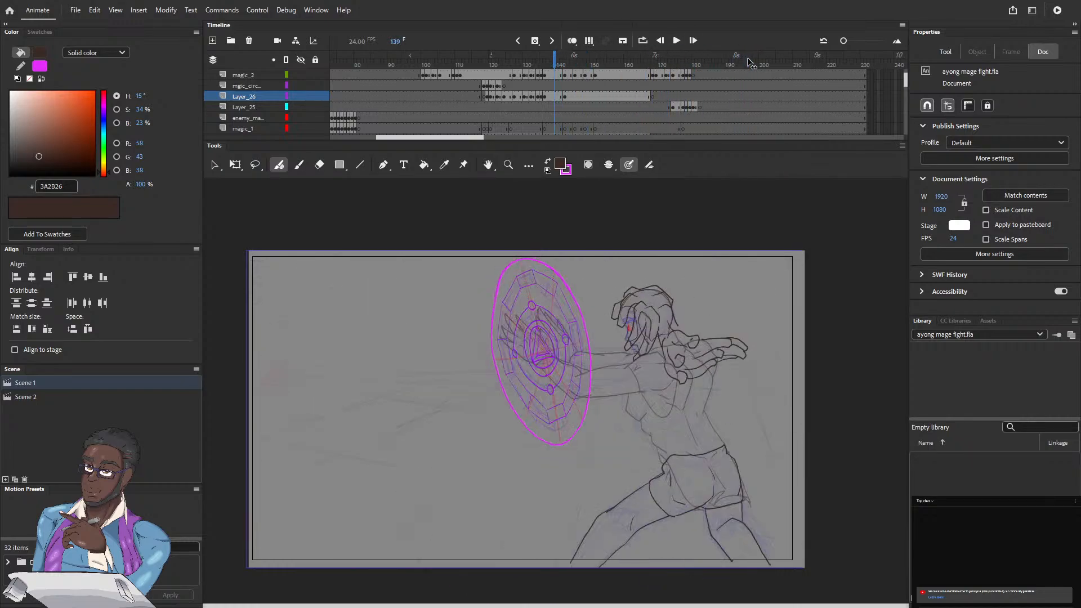
key("comma")
key("comma")
key("comma")
key("comma")
key("comma")
key("comma")
key("comma")
key("comma")
key("comma")
key("comma")
key("comma")
key("comma")
key("comma")
key("comma")
key("comma")
key("comma")
key("comma")
key("comma")
key("comma")
key("comma")
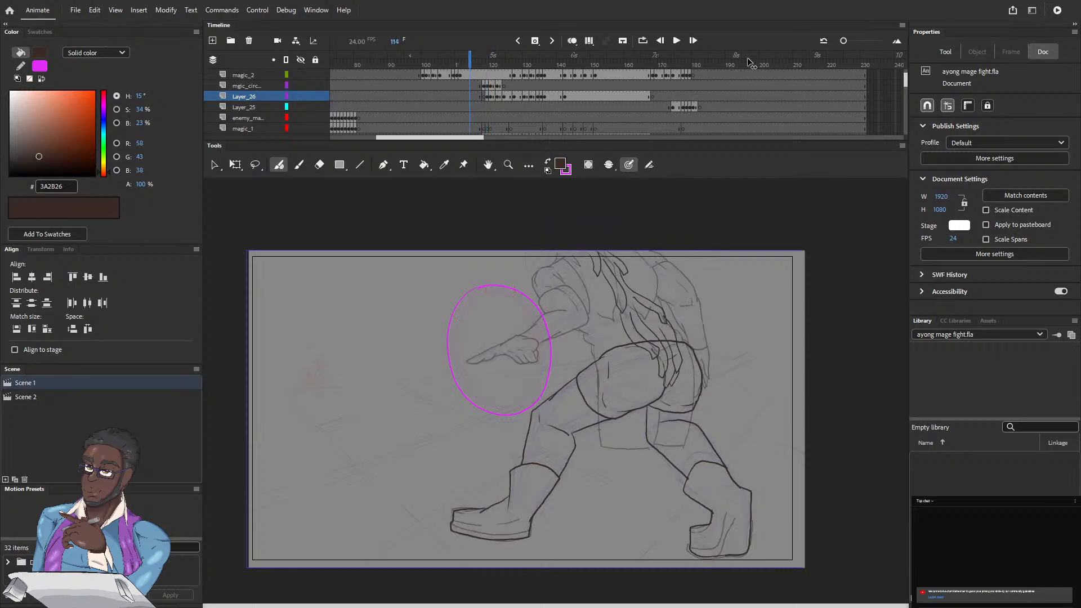
key("comma")
key("comma")
key("comma")
key("comma")
key("comma")
key("comma")
key("comma")
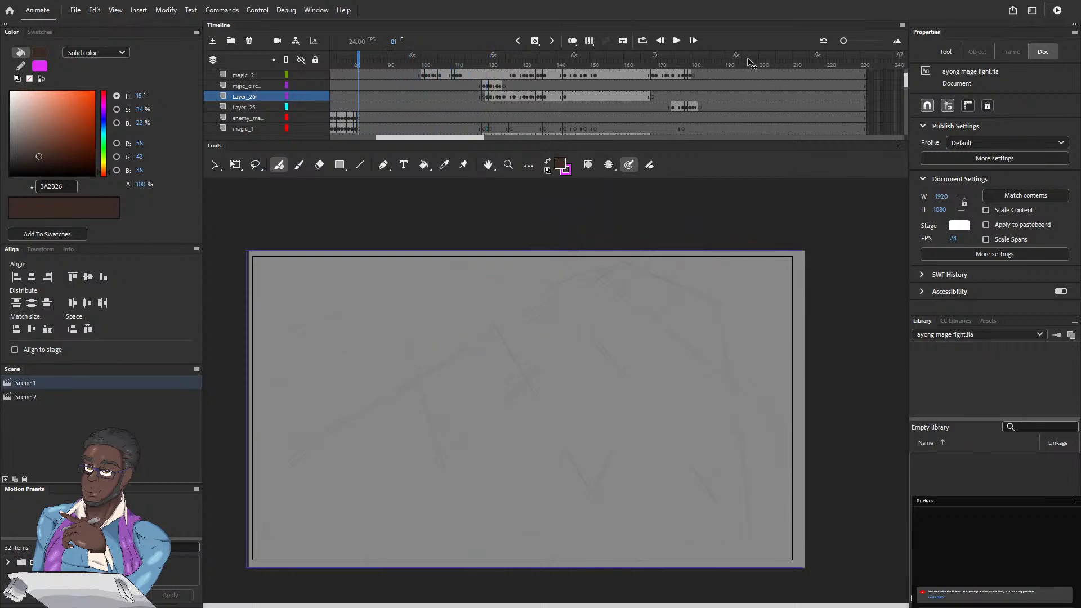
Step: Examine the mage's stance and the hand tracing the magic circle, from frame 81 to frame 107
key("period")
key("period")
key("period")
key("period")
key("period")
key("period")
key("period")
key("period")
key("period")
key("period")
key("period")
key("period")
key("period")
key("period")
key("period")
key("period")
key("period")
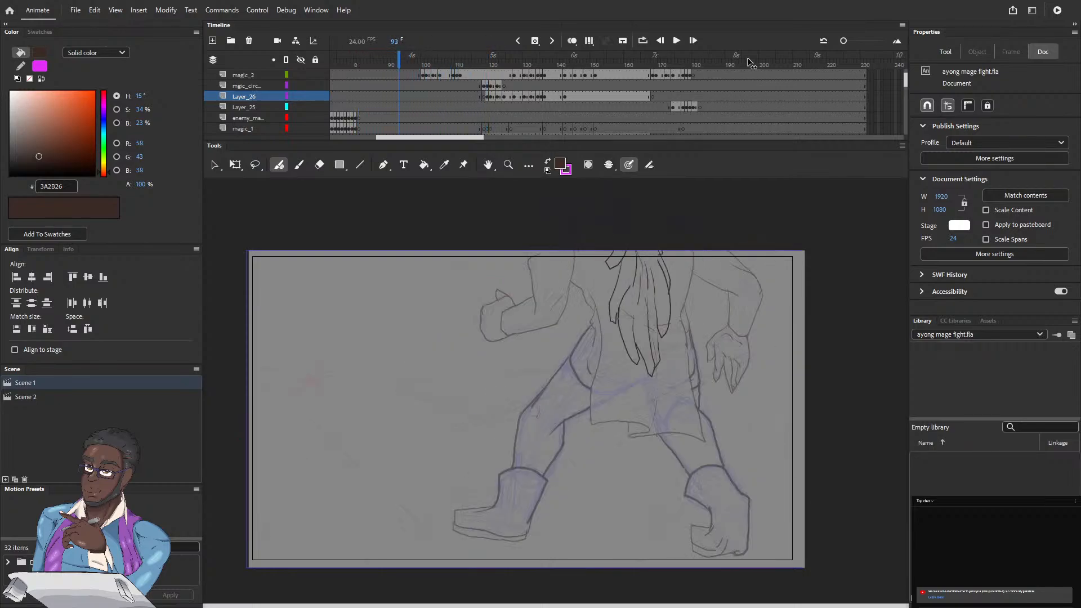
key("period")
key("period")
key("period")
key("period")
key("period")
key("period")
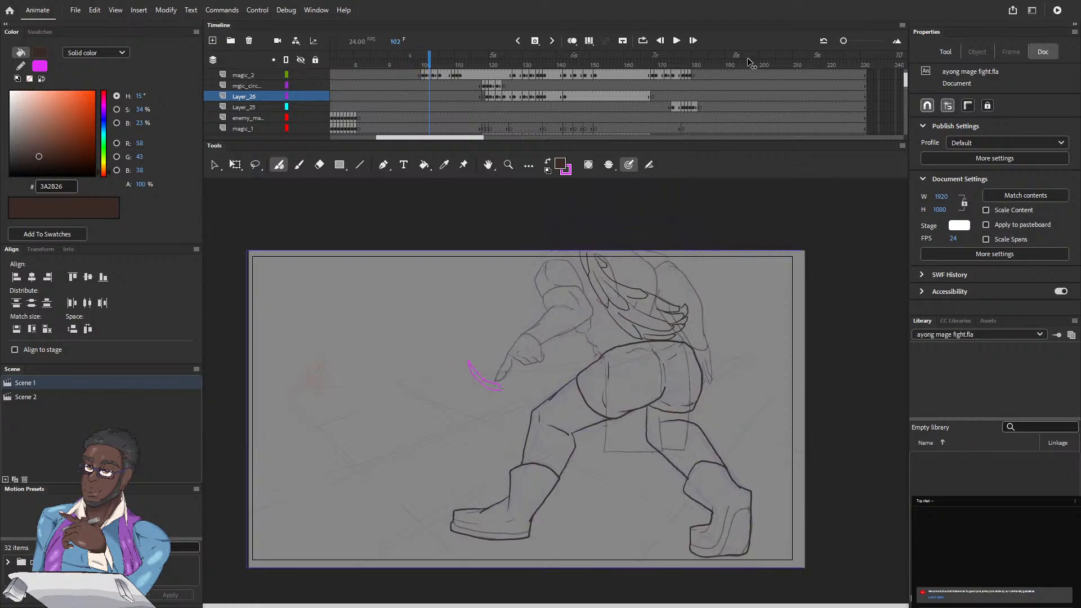
Step: Check how the magic circle closes and the mage thrusts his hands into it, from frame 107 to frame 141
key("period")
key("period")
key("period")
key("period")
key("period")
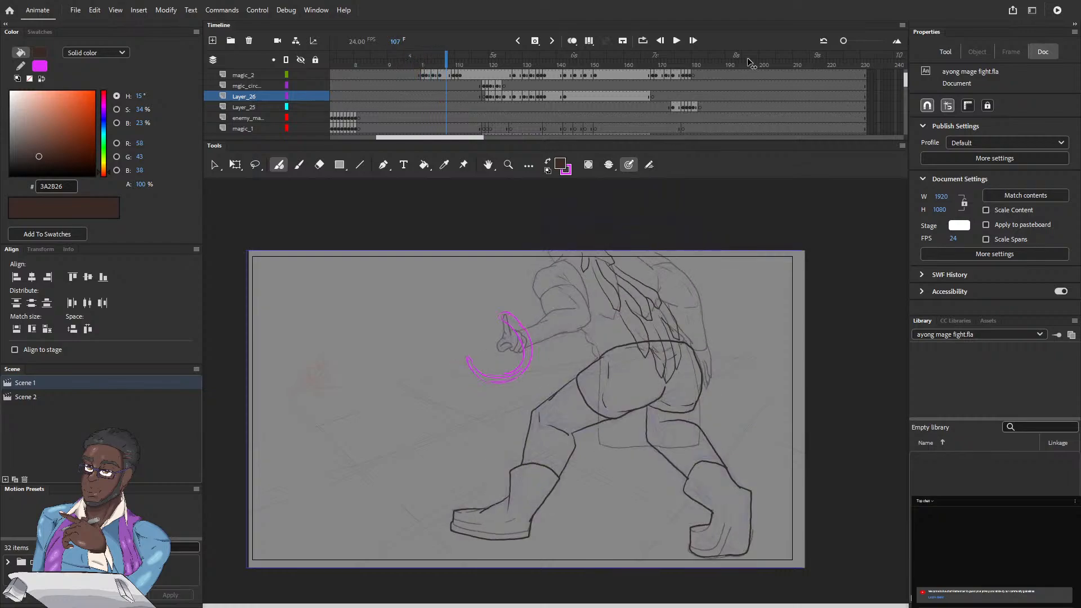
key("period")
key("period")
key("period")
key("period")
key("period")
key("period")
key("period")
key("period")
key("period")
key("period")
key("period")
key("period")
key("period")
key("period")
key("period")
key("period")
key("period")
key("period")
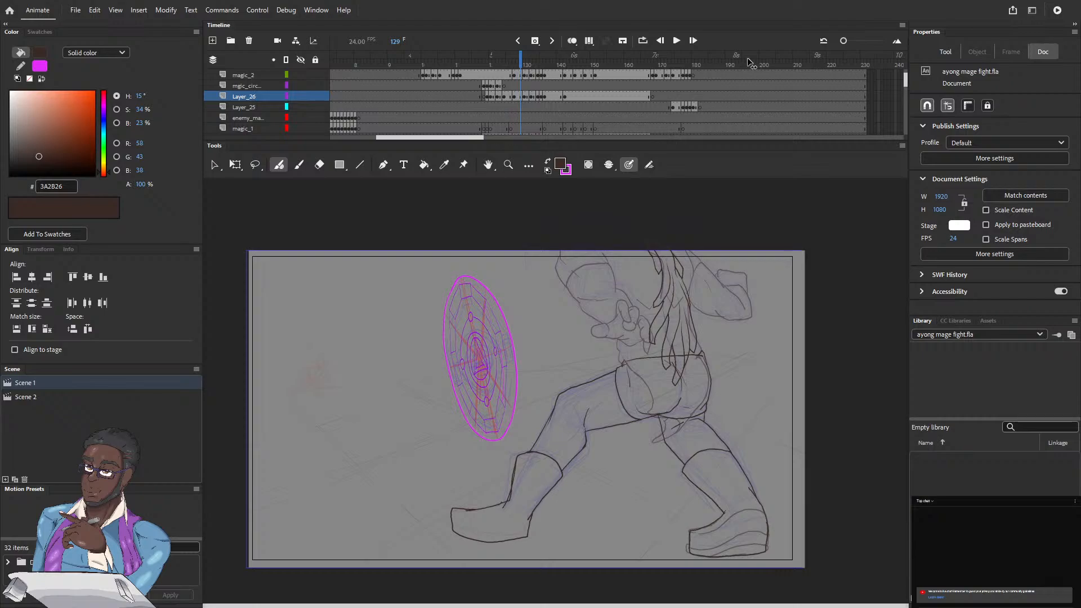
key("period")
key("period")
key("period")
key("period")
key("period")
key("period")
key("period")
key("period")
key("period")
key("period")
key("period")
key("period")
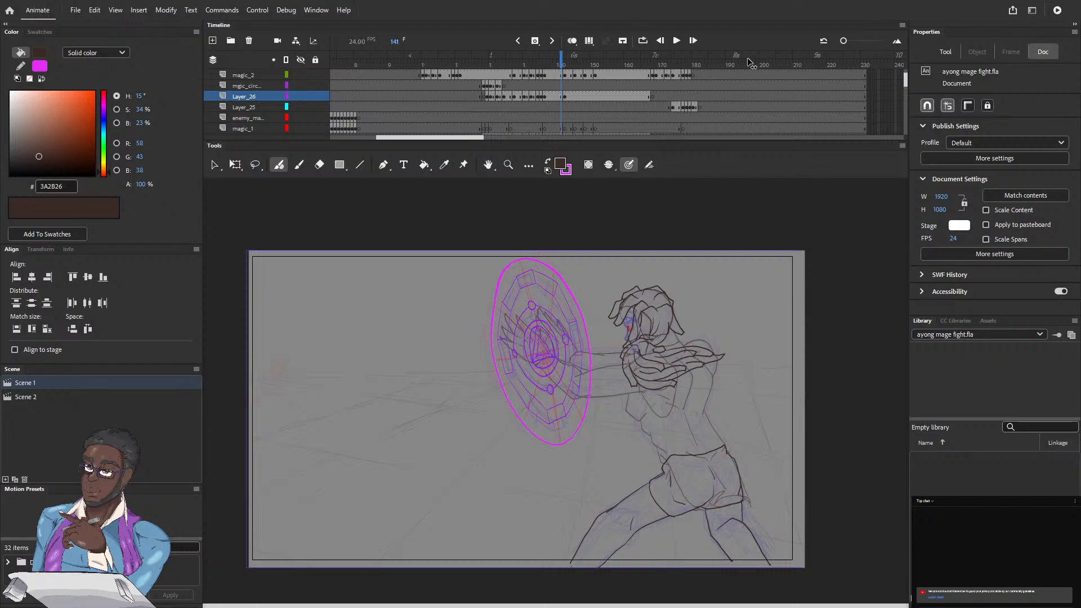
Step: Inspect the mage's turn toward the camera with the circle up to frame 152, and recheck it back to frame 129
key("period")
key("period")
key("period")
key("period")
key("period")
key("period")
key("period")
key("period")
key("period")
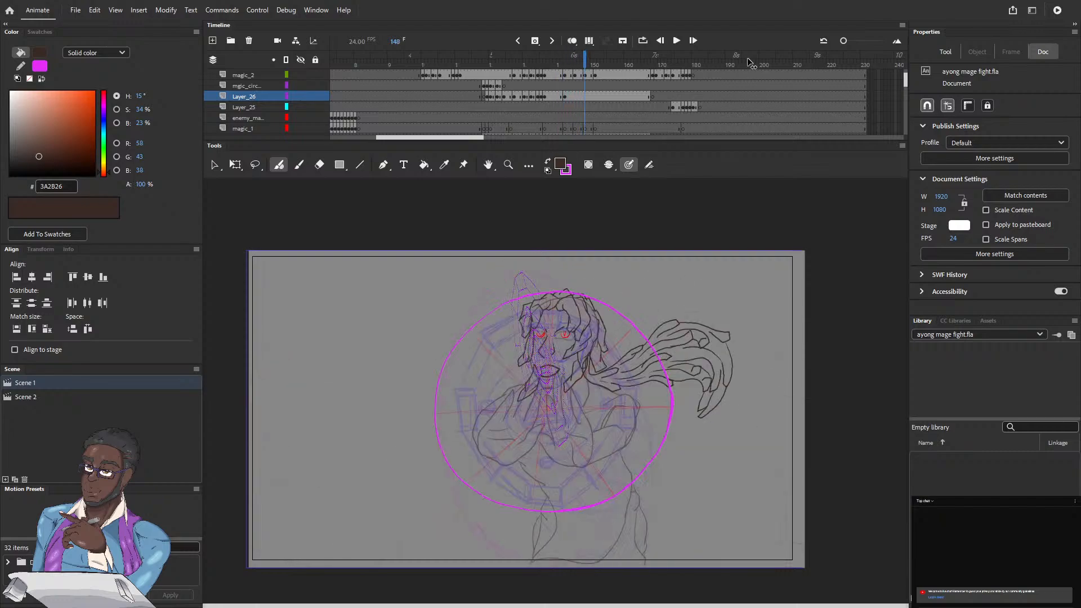
key("period")
key("period")
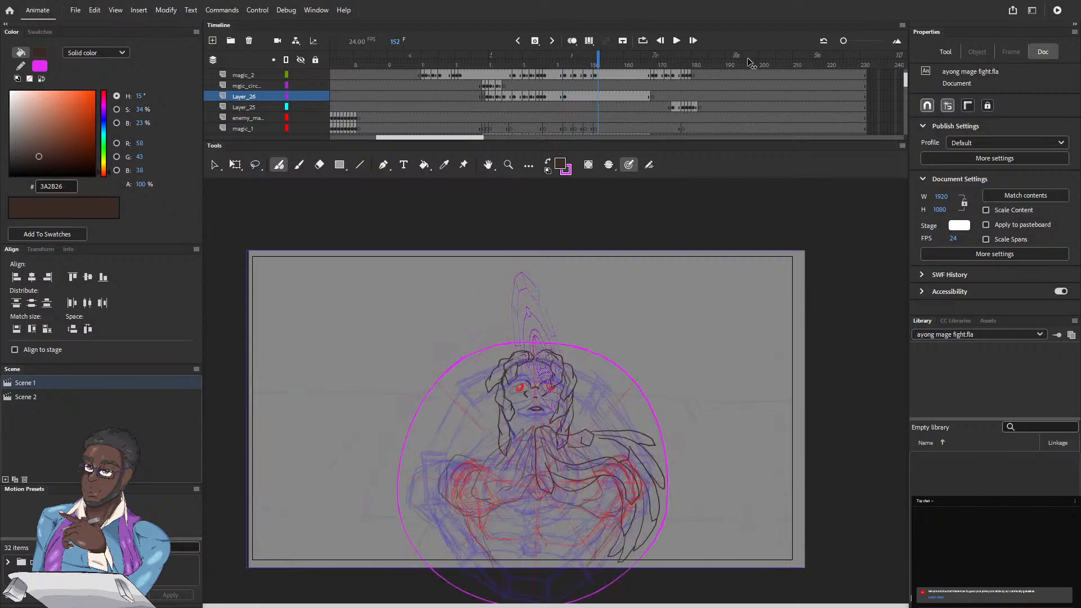
key("comma")
key("comma")
key("comma")
key("comma")
key("comma")
key("comma")
key("comma")
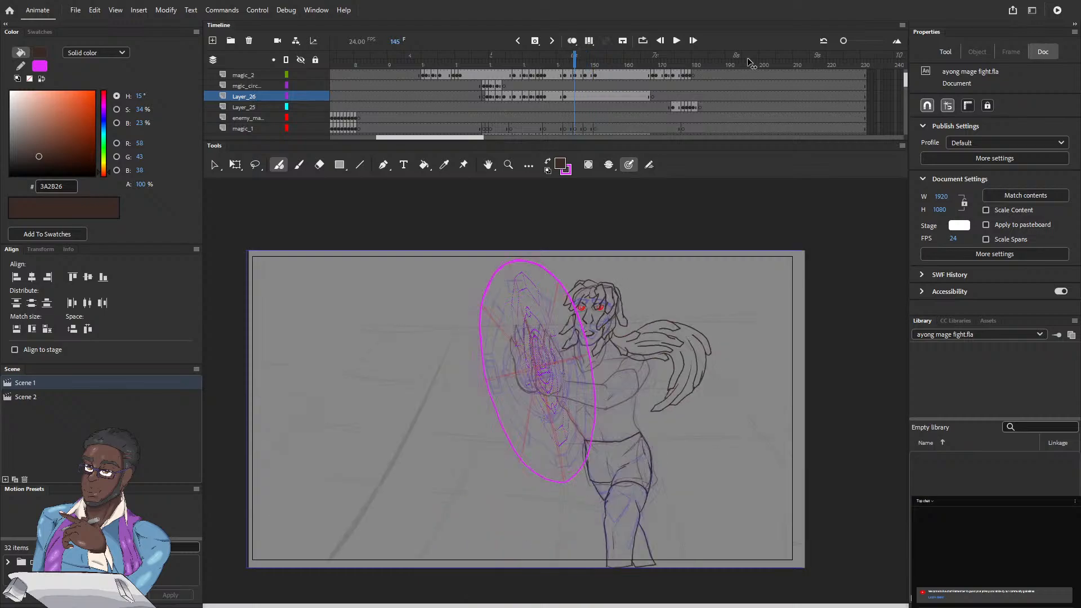
key("comma")
key("comma")
key("comma")
key("comma")
key("comma")
key("comma")
key("comma")
key("comma")
key("comma")
key("comma")
key("comma")
key("comma")
key("comma")
key("comma")
key("comma")
key("comma")
key("comma")
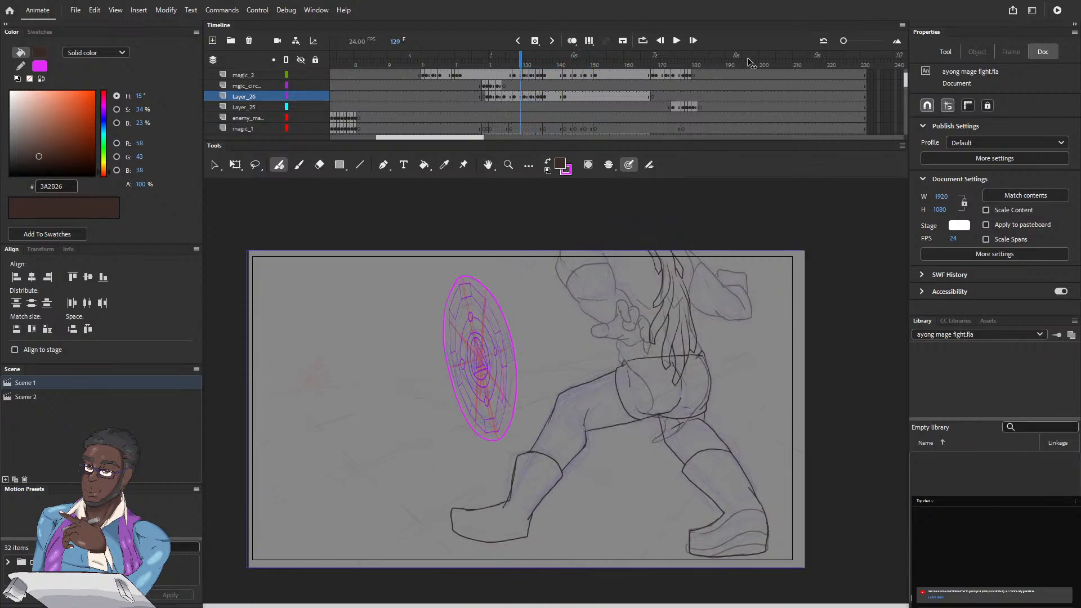